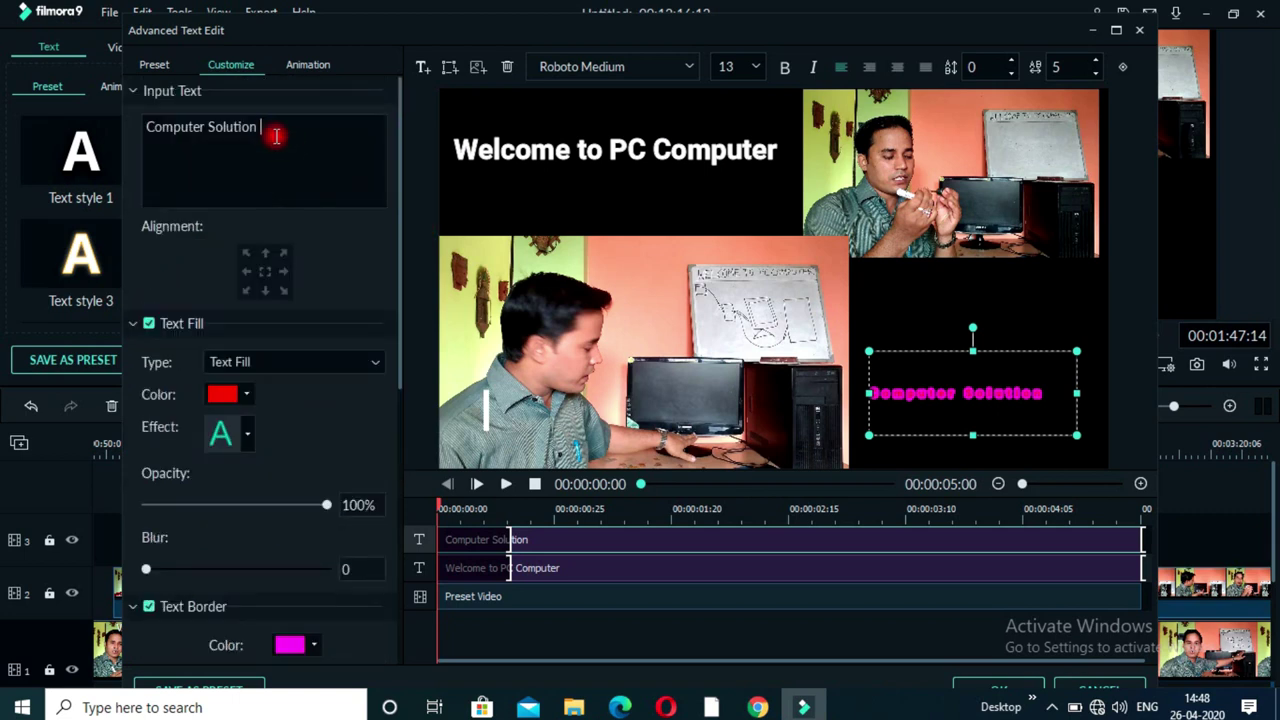
Step: Reposition the "Computer Solution" text in the black area at the lower right of the video frame and turn off its text border
click(734, 160)
drag(831, 470, 941, 440)
click(149, 606)
scroll(277, 503, down, 1)
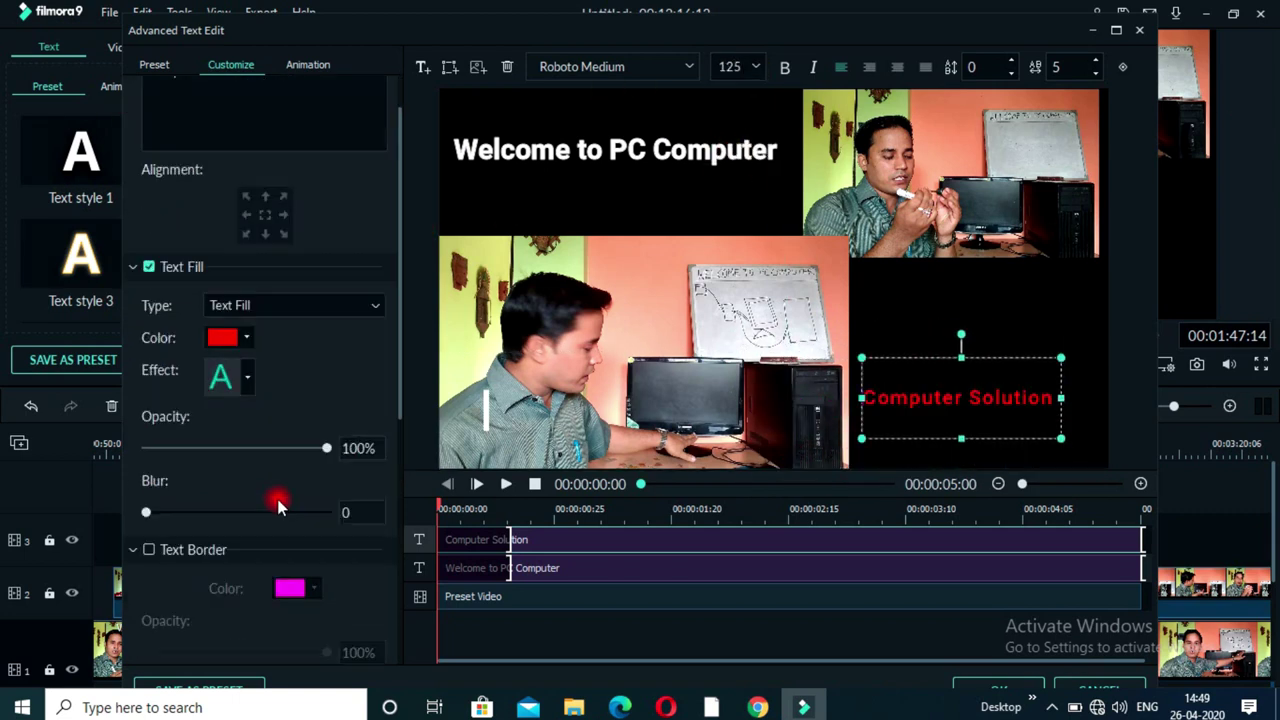
Step: Set the "Welcome to PC Computer" text fill to green, enable its text shadow, and apply the title edits
click(615, 150)
click(240, 338)
click(243, 441)
click(460, 217)
click(757, 508)
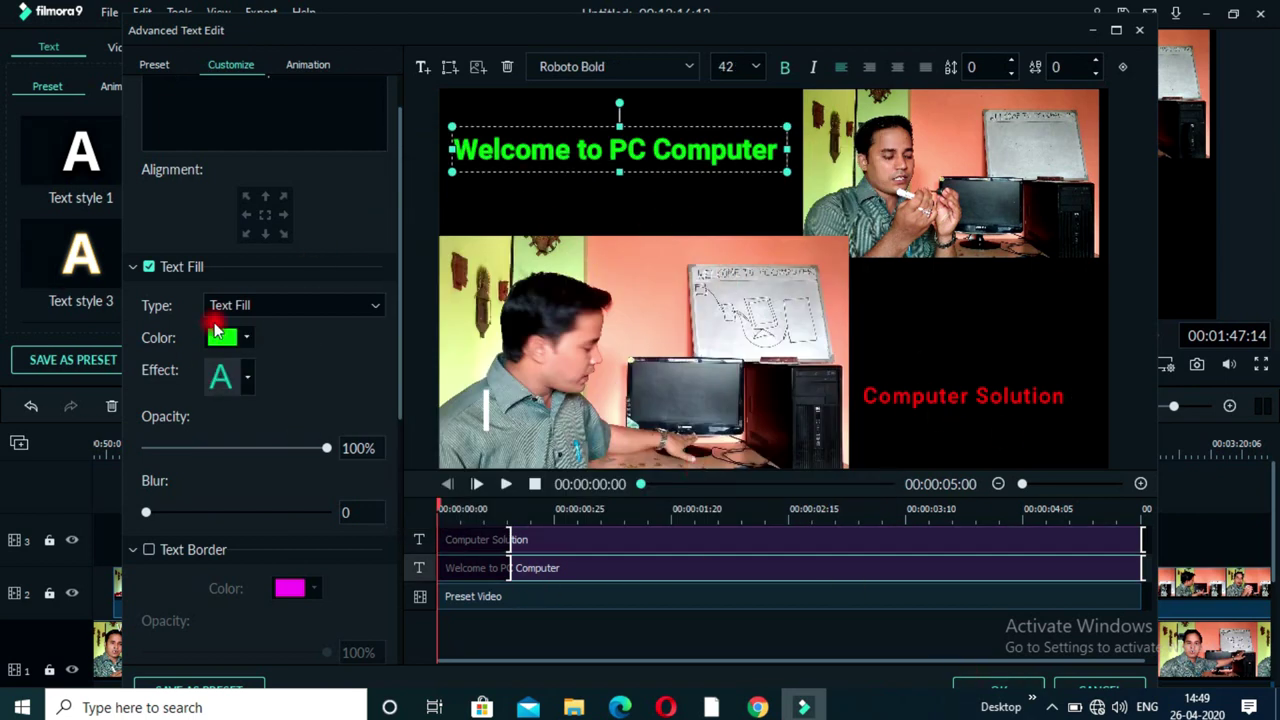
scroll(211, 326, down, 3)
click(149, 478)
scroll(298, 535, up, 3)
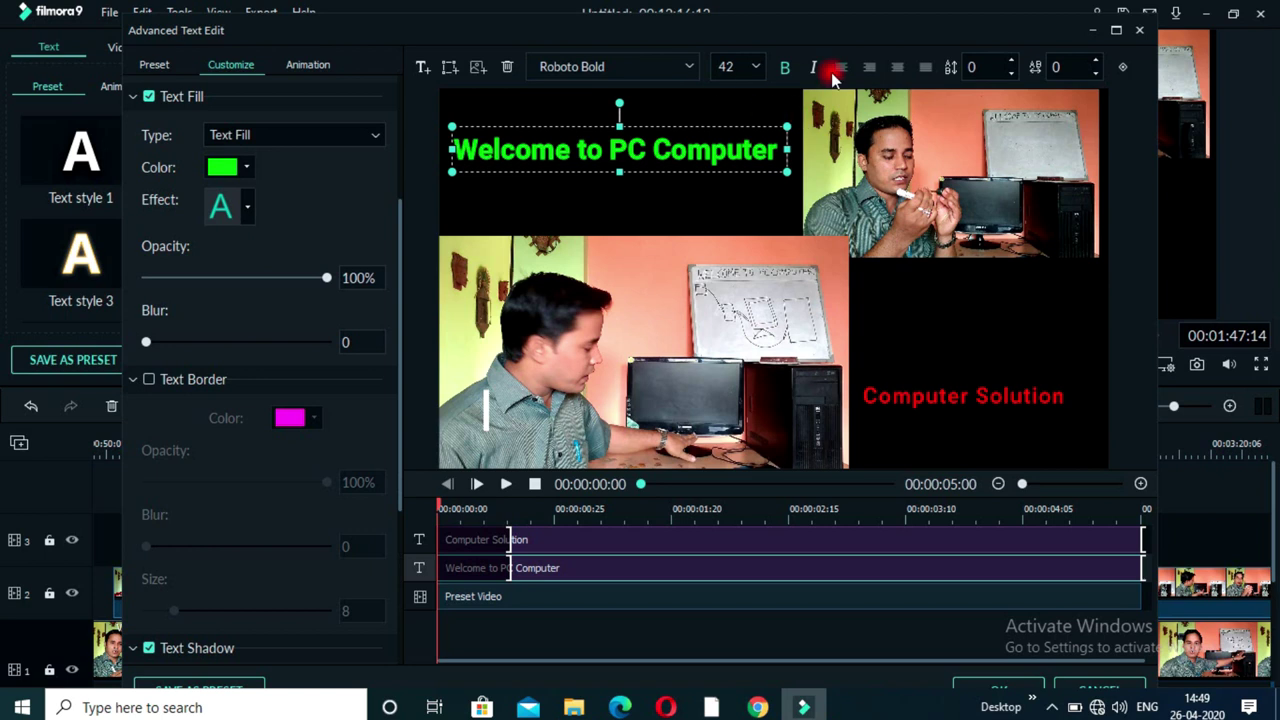
click(1000, 688)
Step: Copy the title clip on video track 3
right_click(523, 539)
click(570, 396)
click(800, 443)
key(ctrl+v)
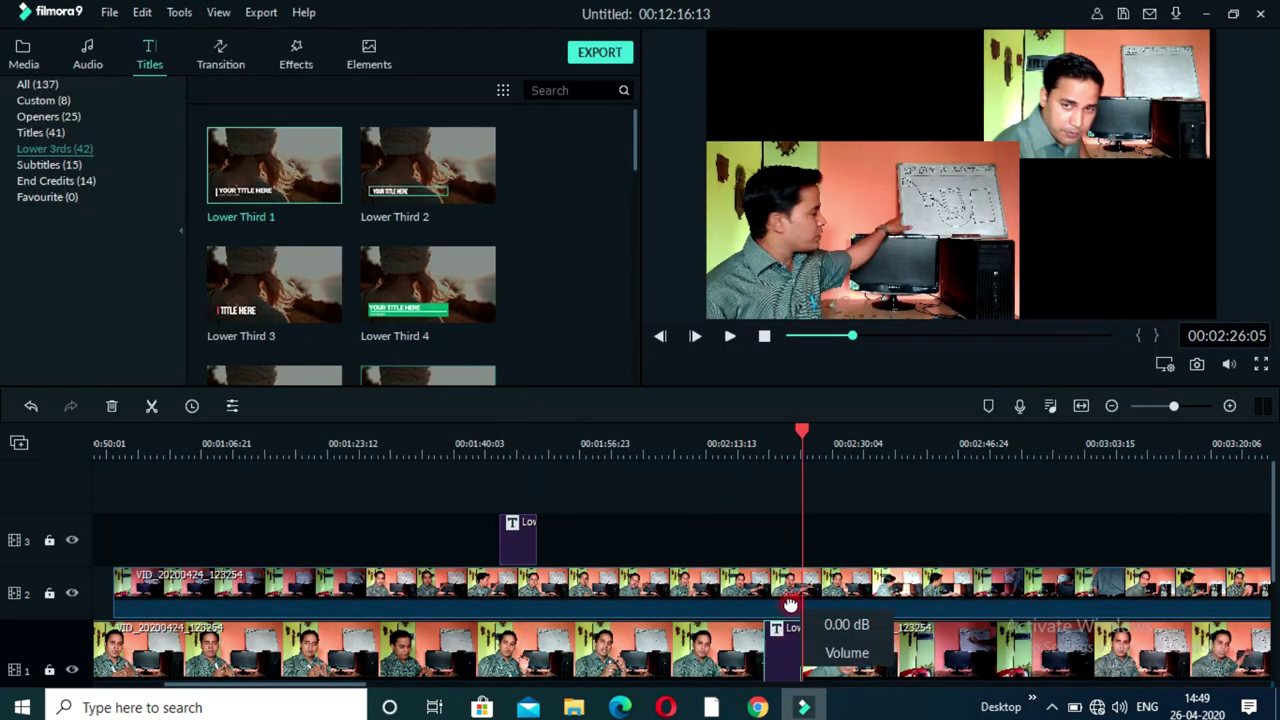
scroll(790, 604, down, 1)
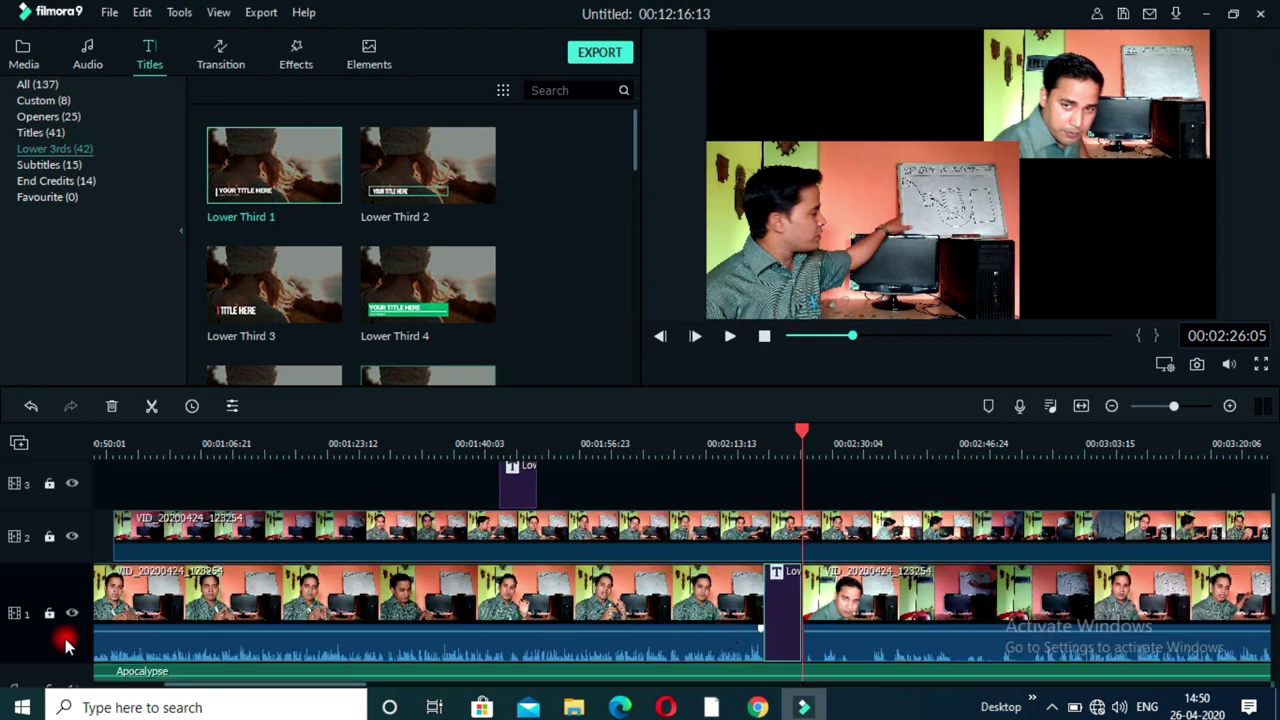
key(ctrl+z)
scroll(790, 600, up, 1)
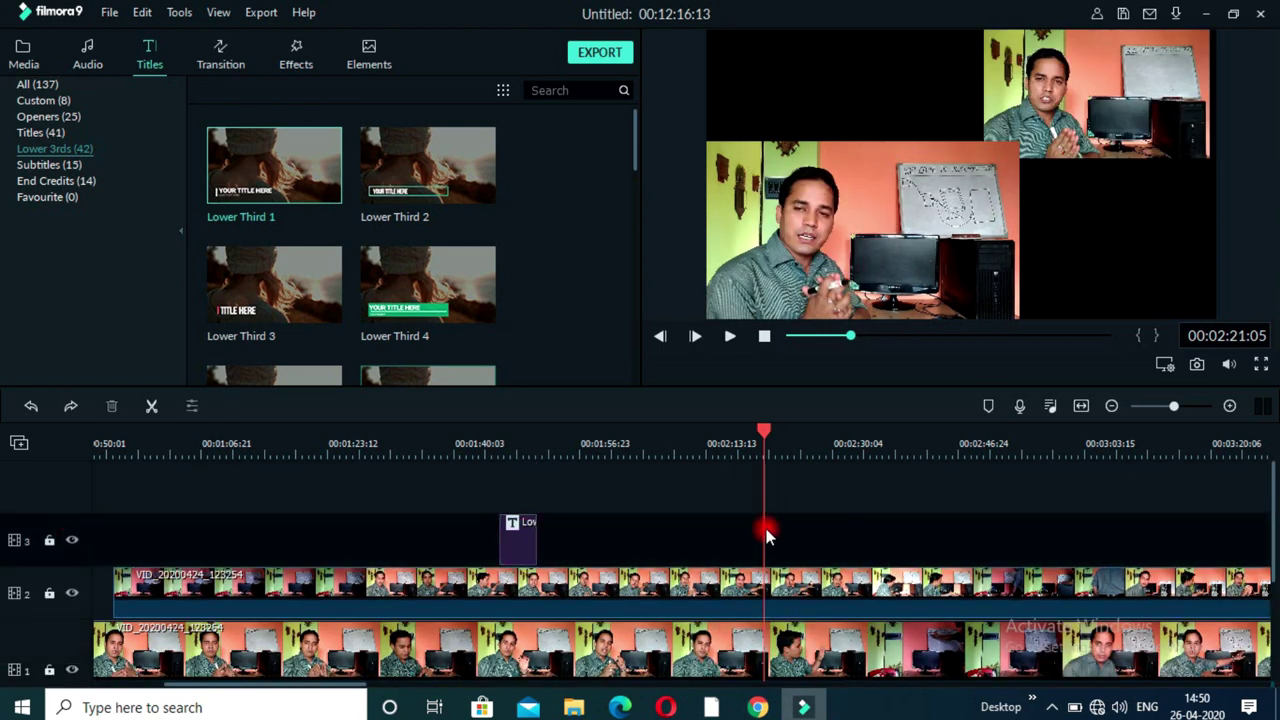
Step: Place the copied title on video track 3 at 00:02:21:05 and preview it at 00:02:23:19
key(ctrl+y)
click(782, 443)
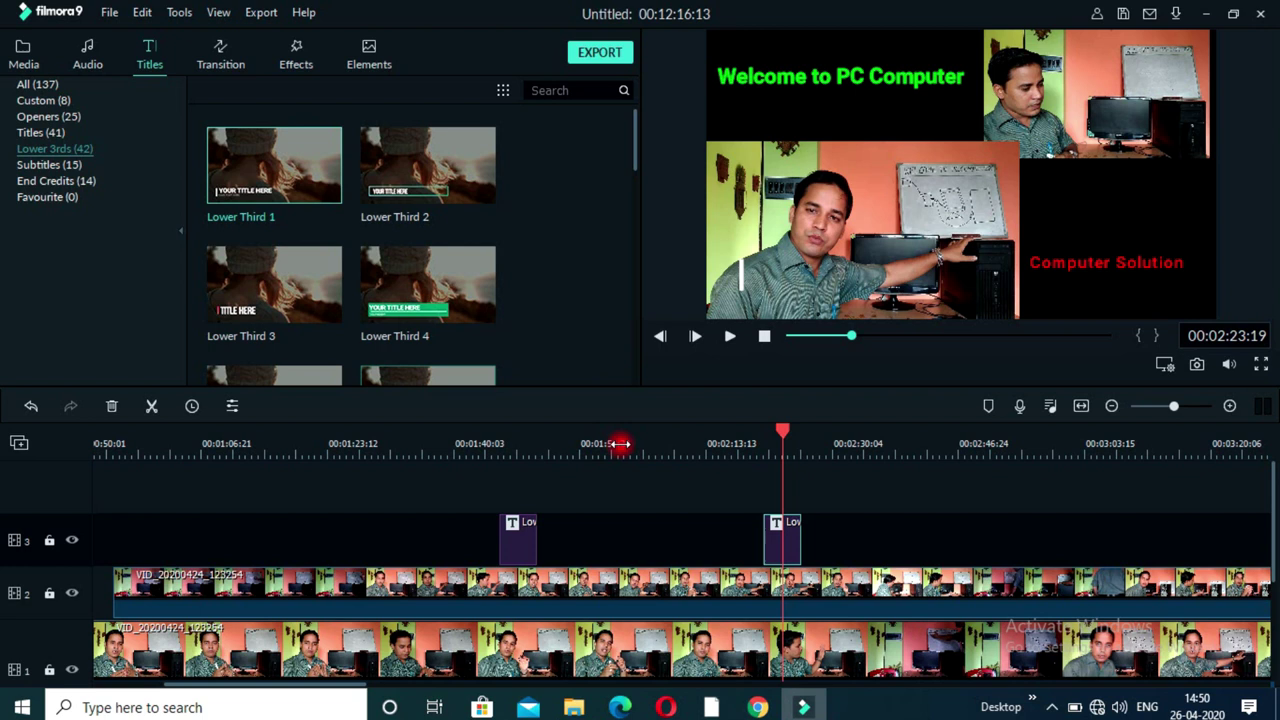
Step: Add the Box Turn 1 transition between the subscribe clip and the video clip after it on track 1
scroll(374, 470, down, 1)
click(296, 55)
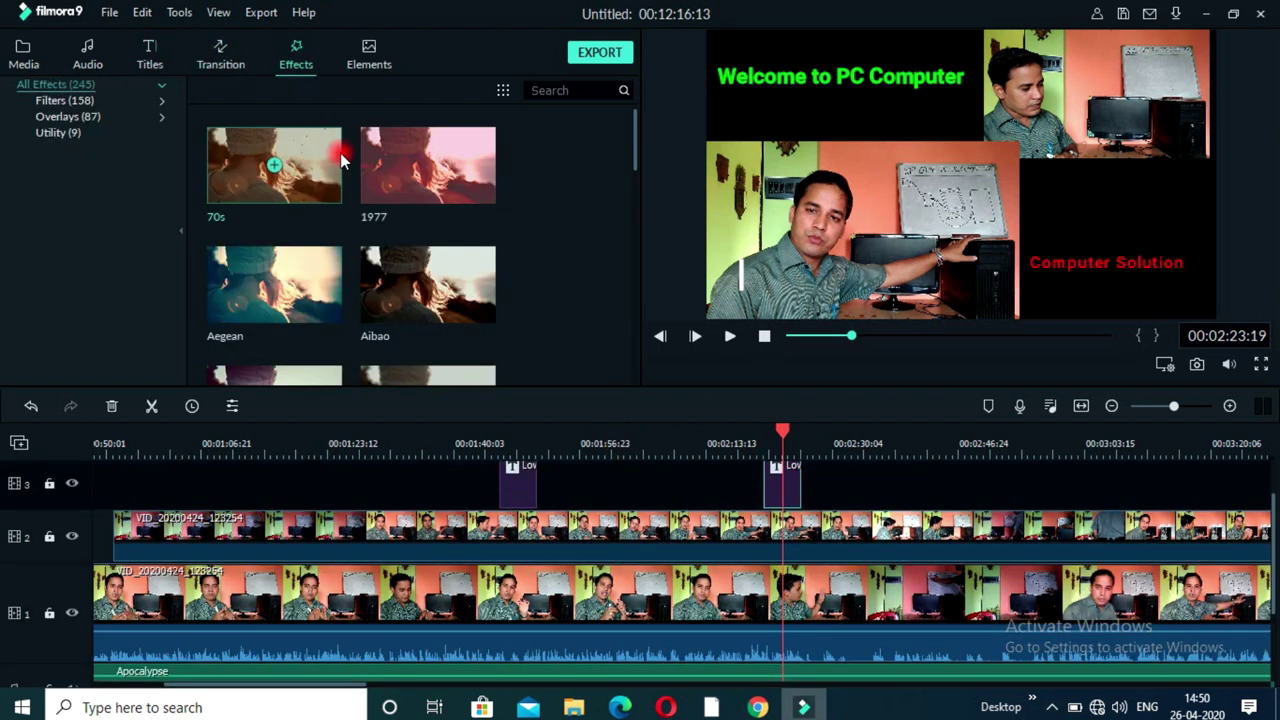
click(220, 55)
drag(318, 686, 248, 688)
click(385, 474)
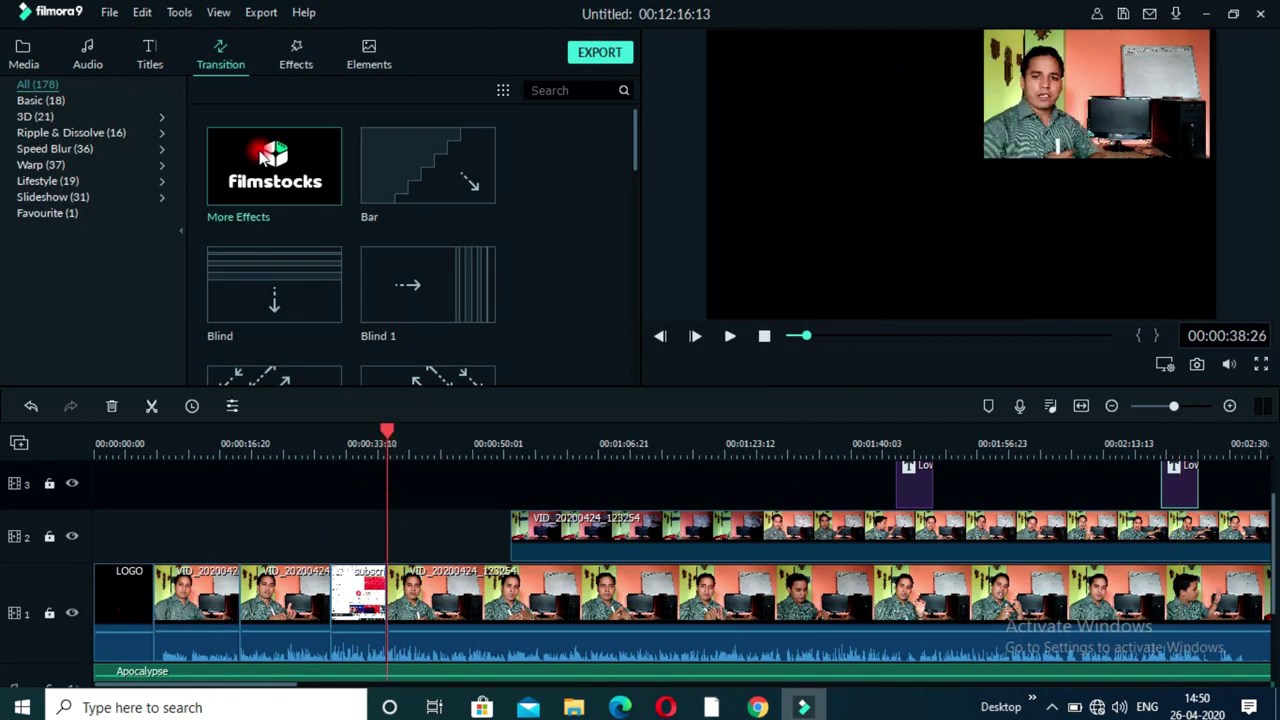
scroll(345, 220, down, 5)
drag(335, 205, 388, 592)
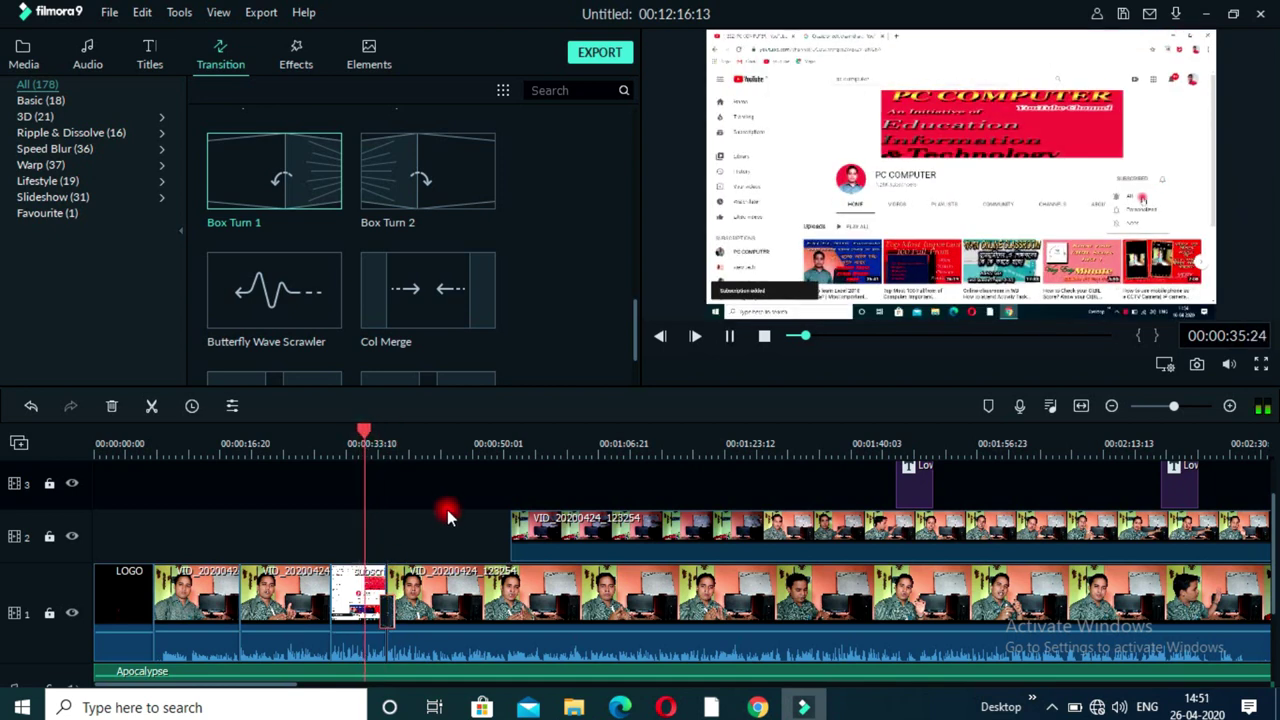
Step: Split the track 1 video at 00:00:50:08 and add the Blurry Cross 4 transition at the cut
click(471, 458)
click(151, 405)
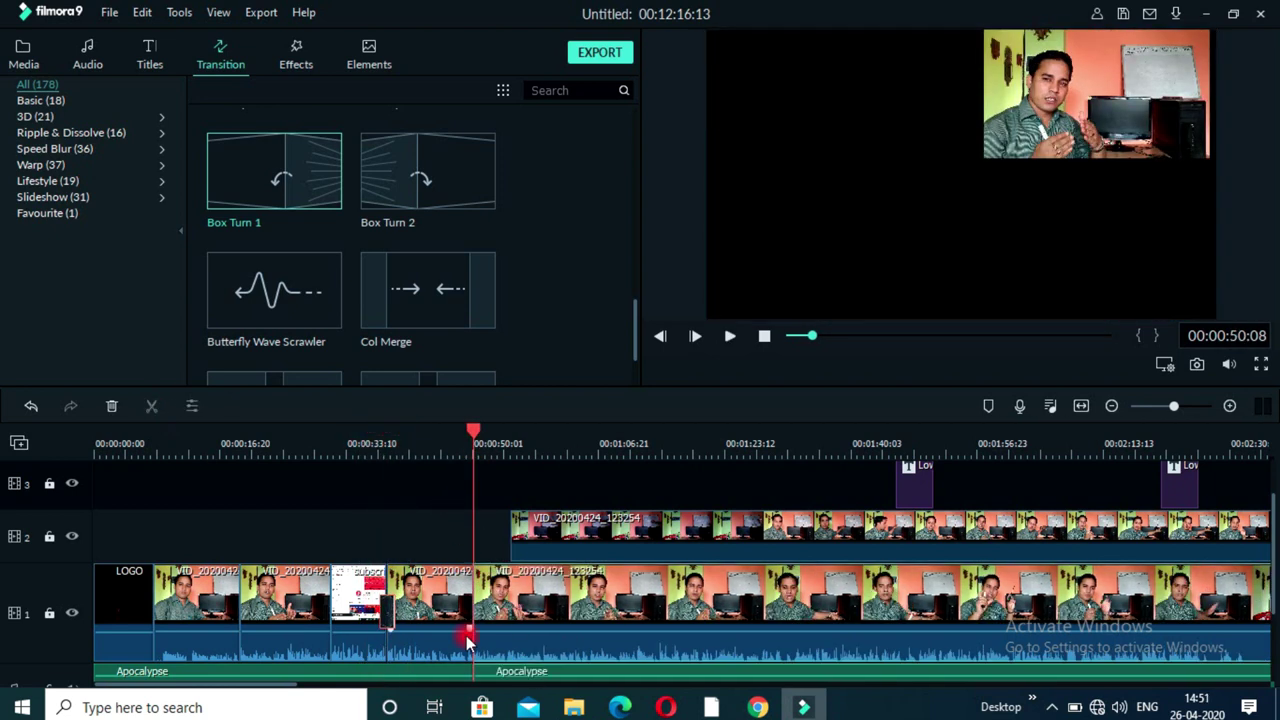
scroll(455, 245, up, 3)
drag(458, 243, 474, 600)
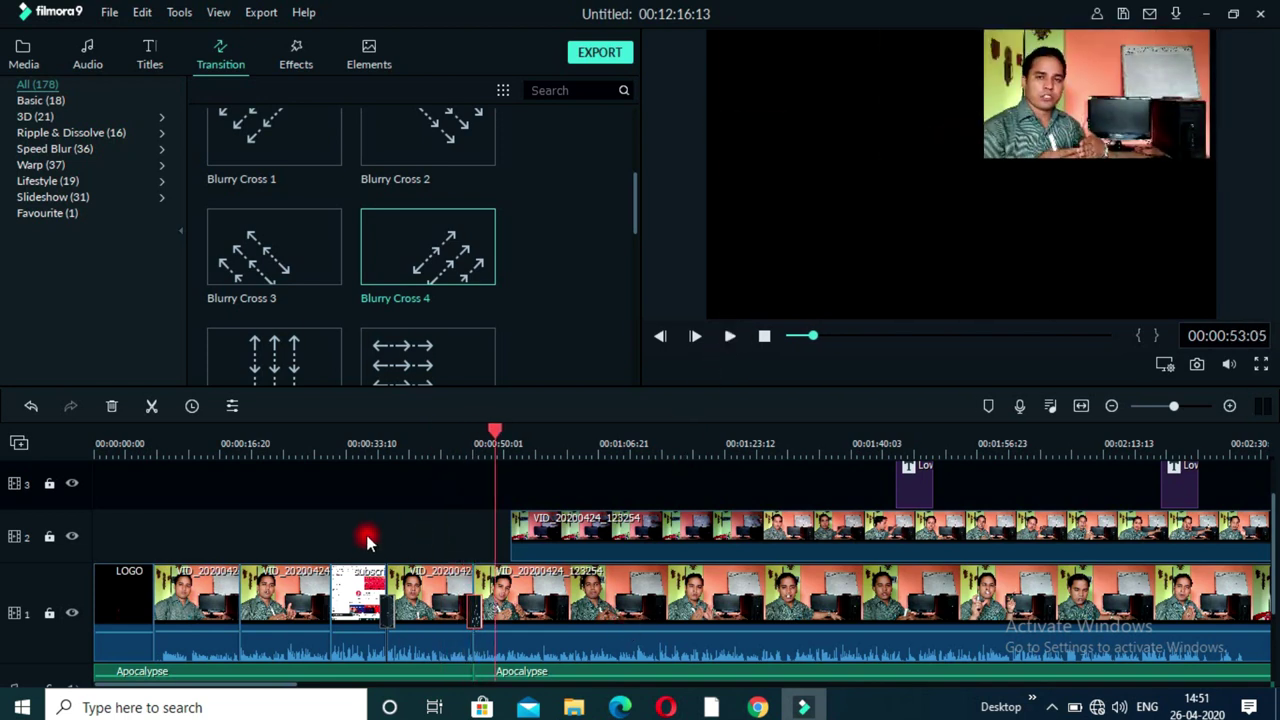
scroll(374, 534, down, 1)
drag(381, 612, 360, 570)
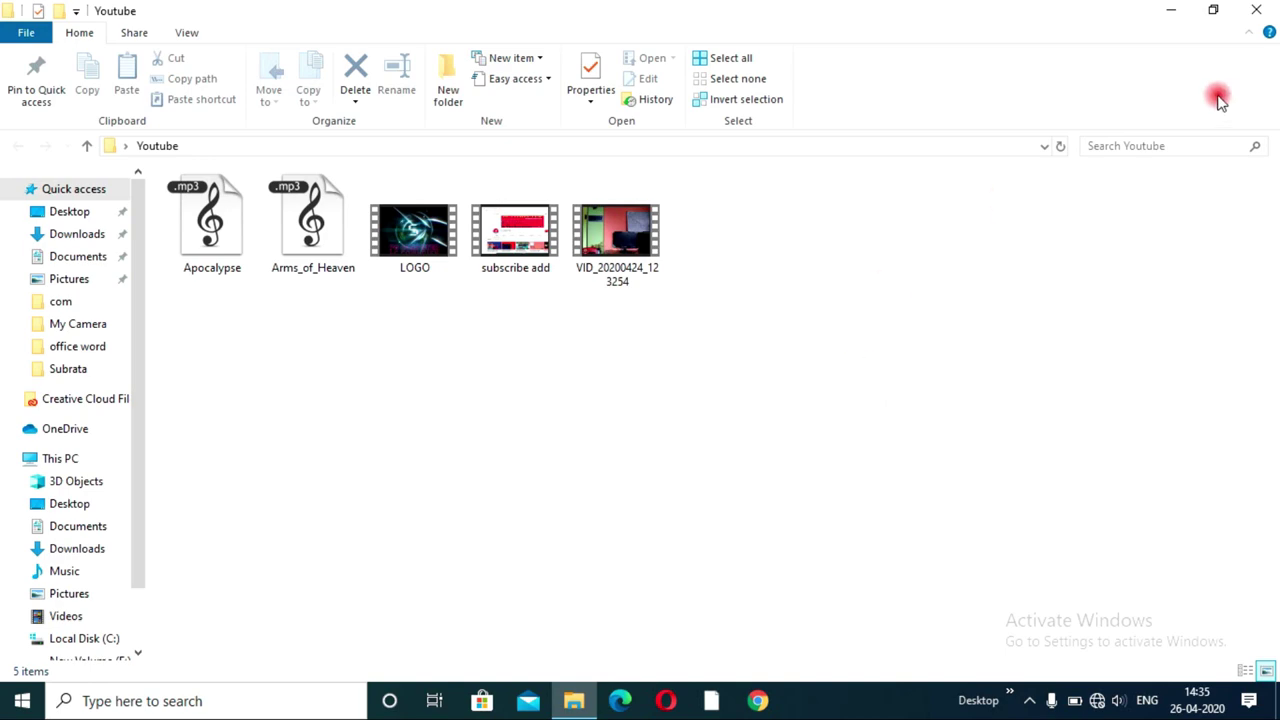
click(1170, 10)
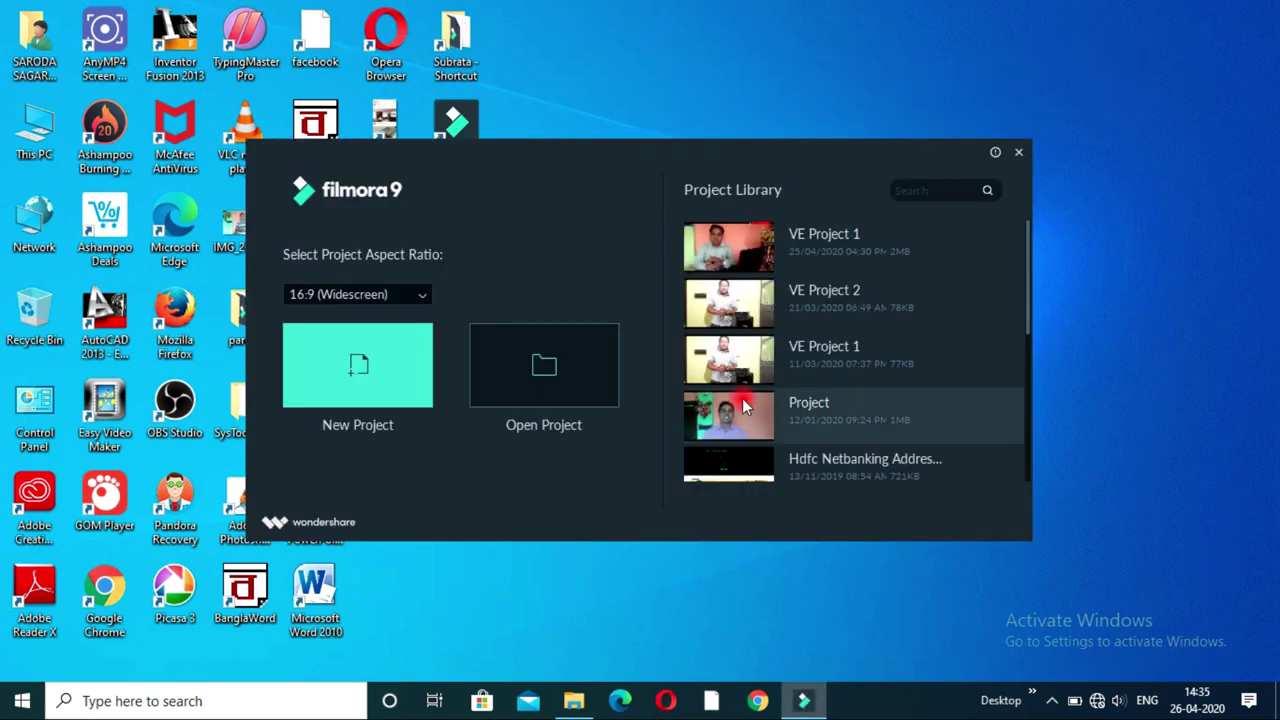
click(742, 398)
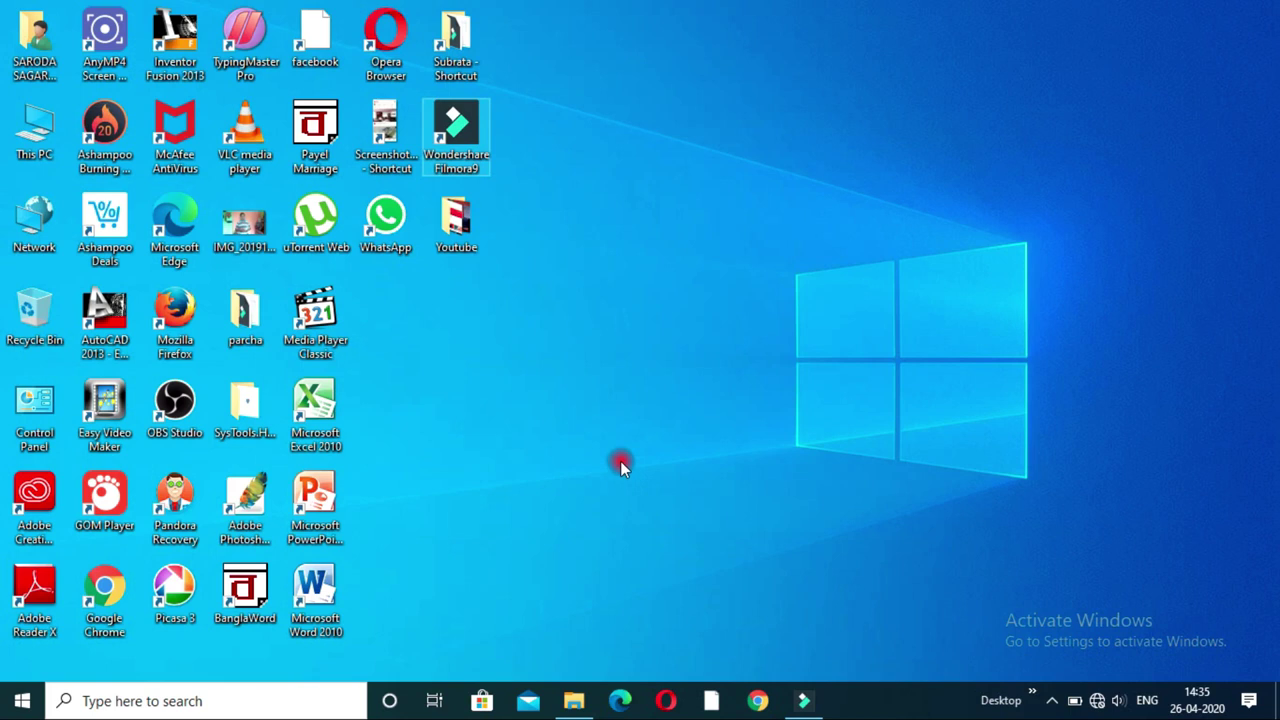
click(463, 232)
double_click(463, 232)
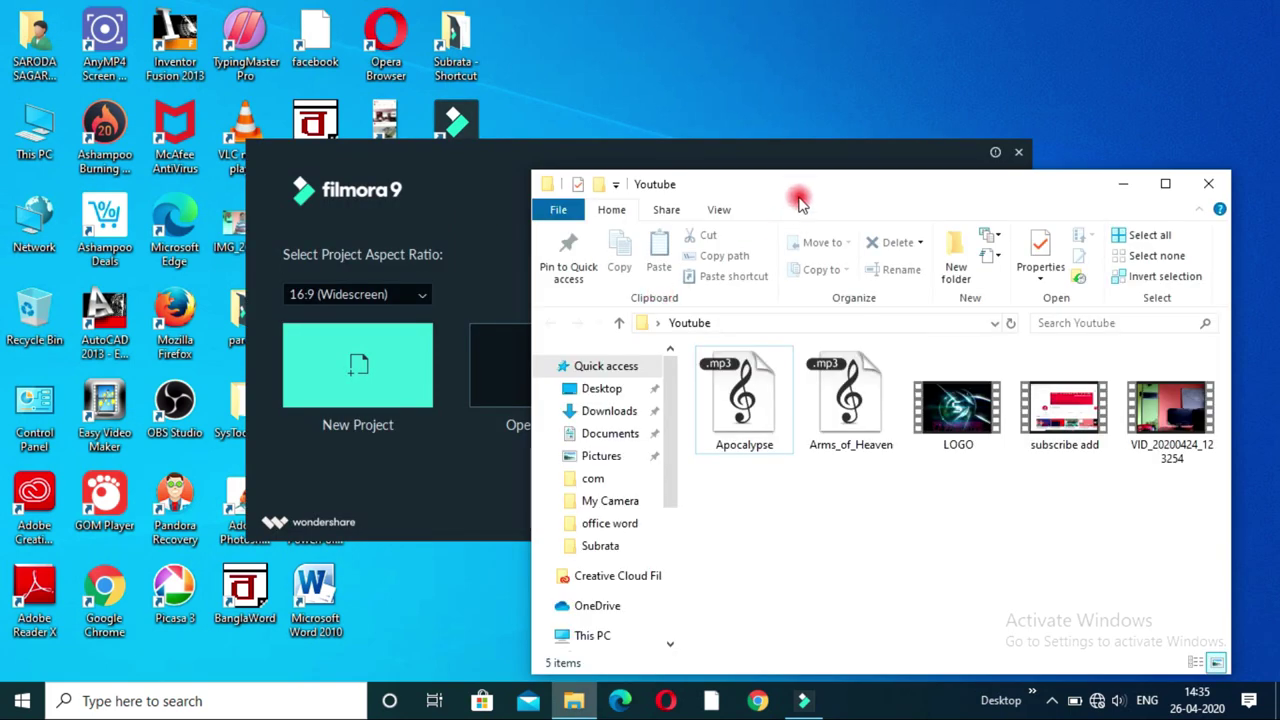
double_click(800, 195)
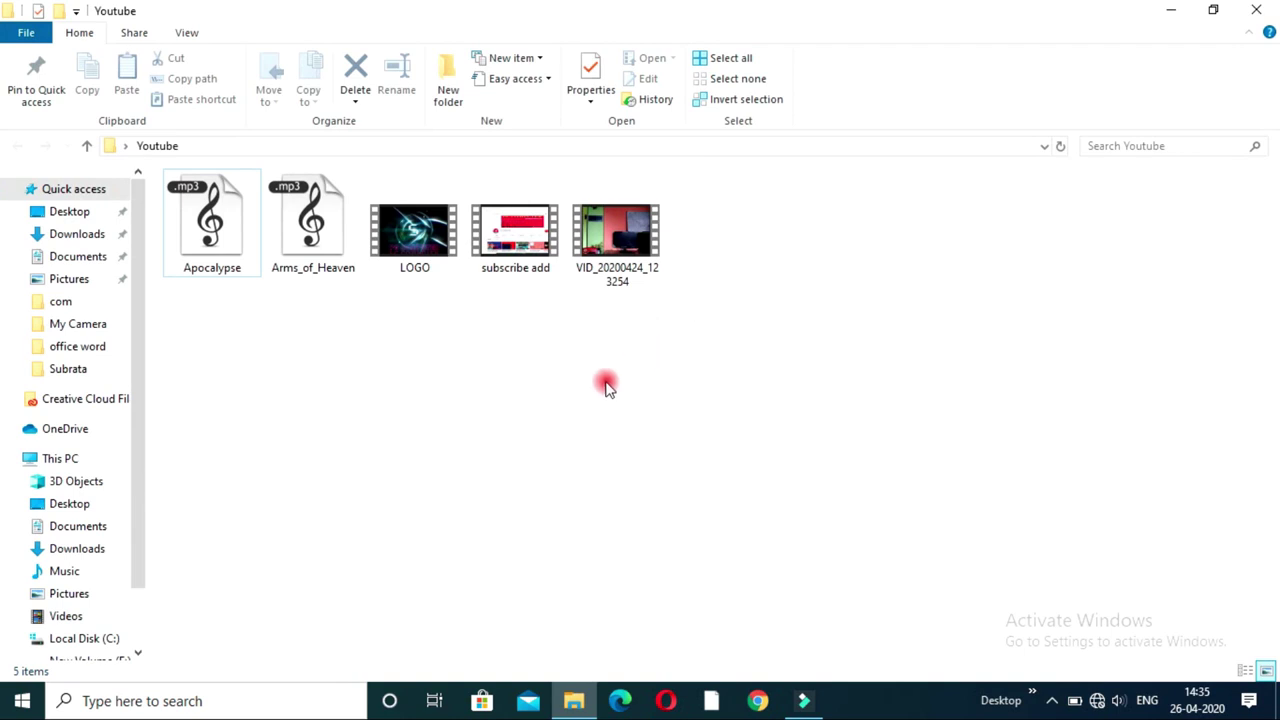
click(1171, 10)
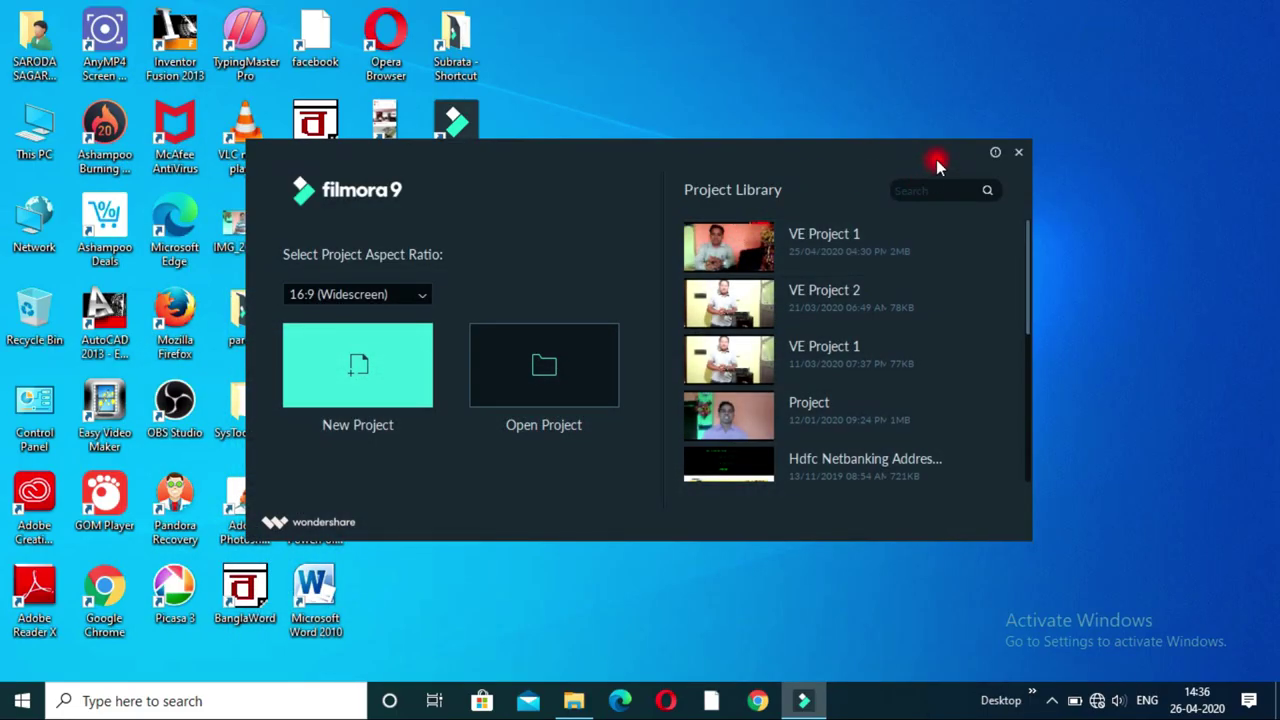
click(1019, 155)
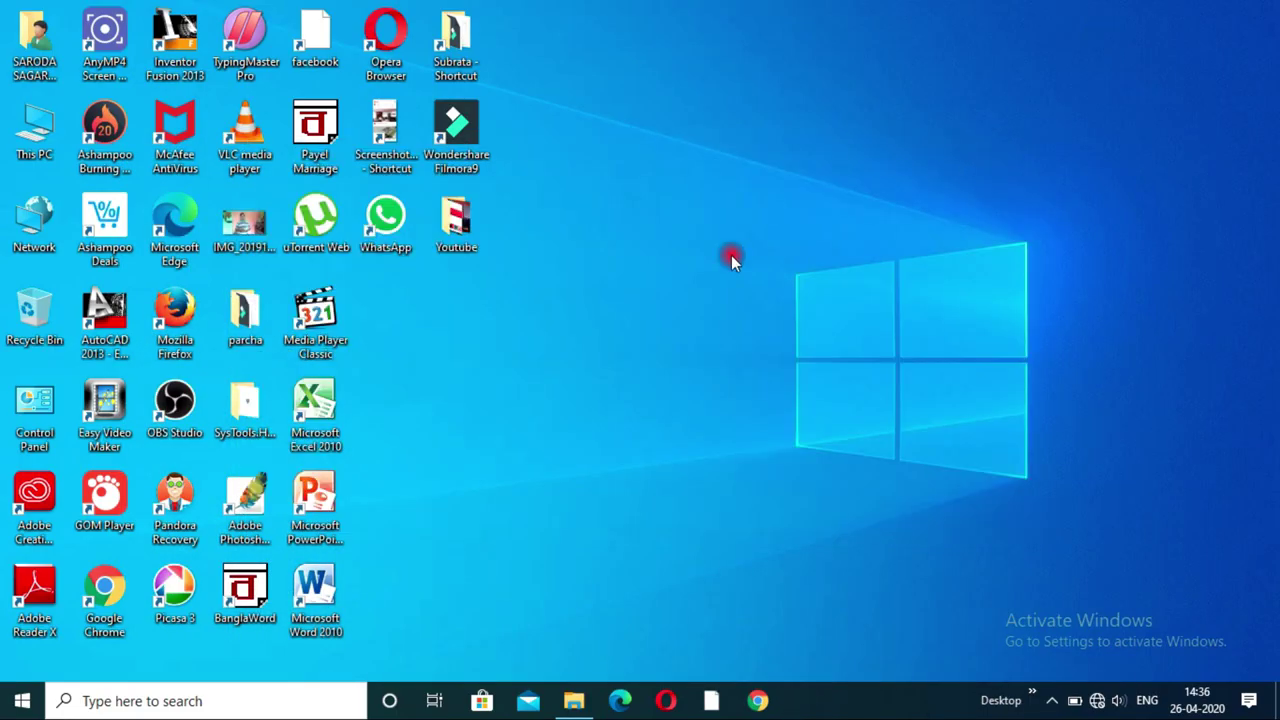
Step: Open the Youtube folder from the desktop, show its media files as extra large icons, and minimize the folder window
double_click(460, 226)
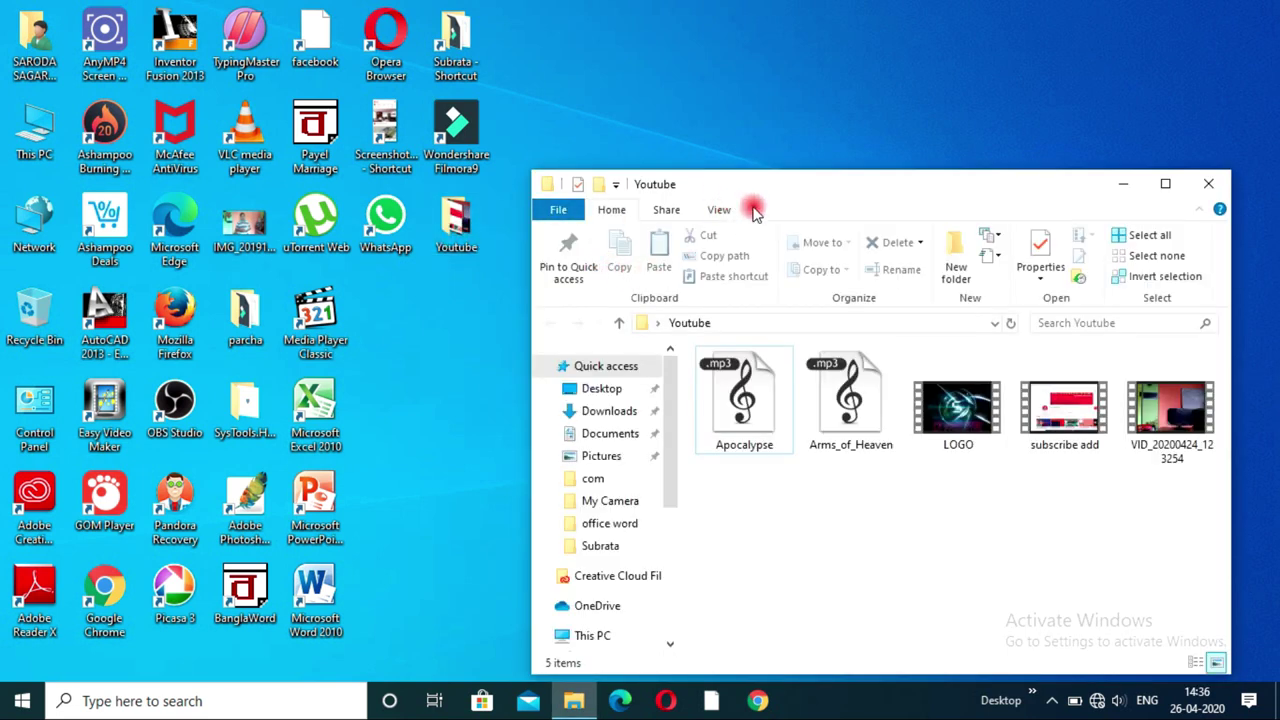
double_click(811, 186)
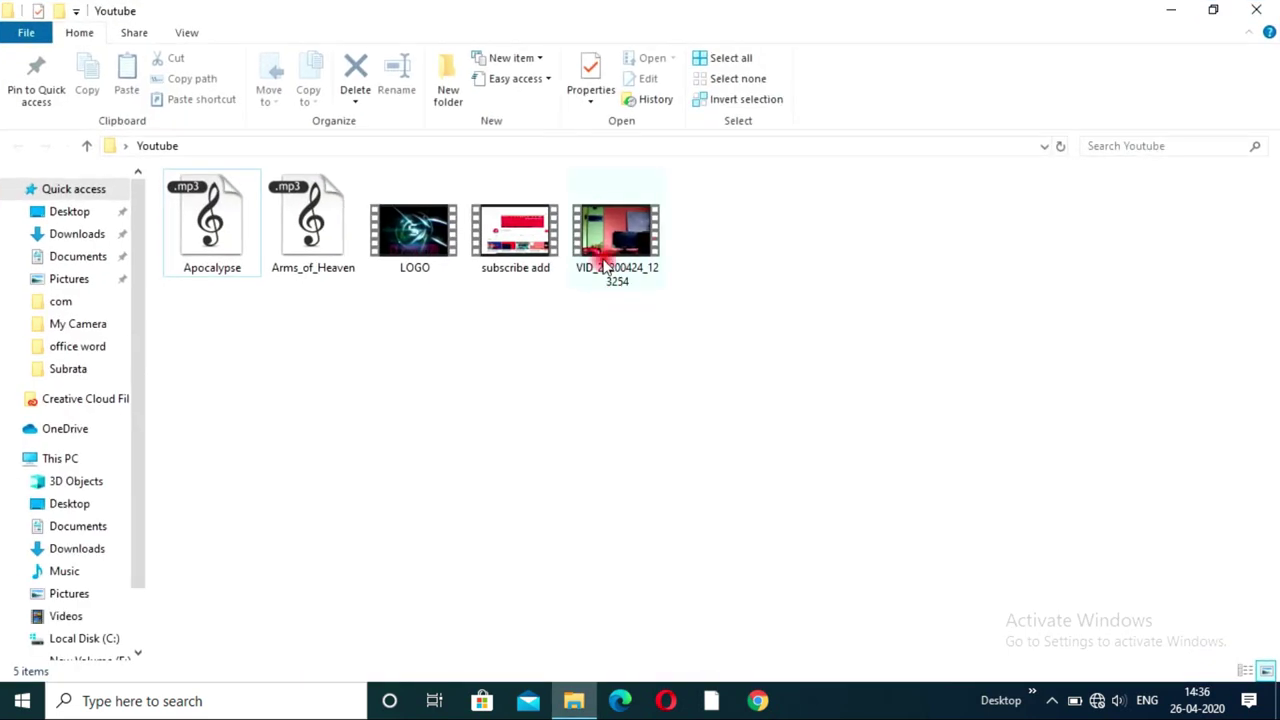
click(628, 238)
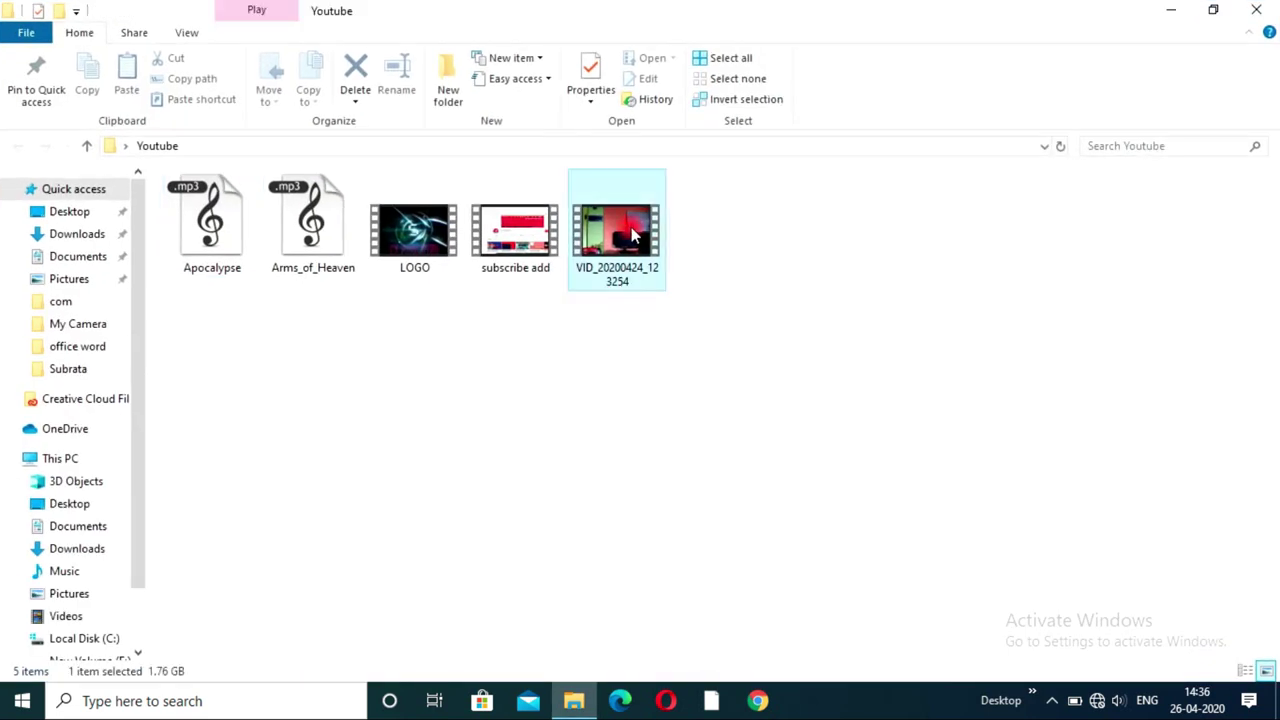
right_click(838, 178)
mouse_move(908, 205)
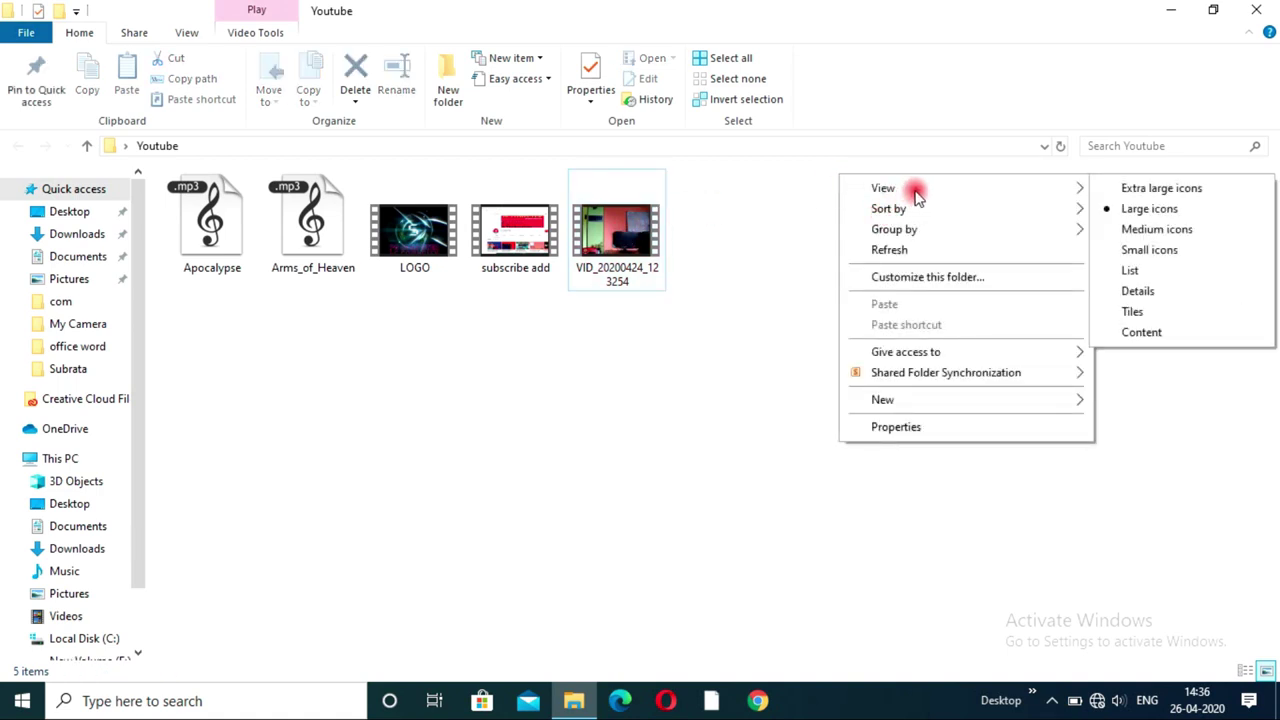
mouse_move(958, 194)
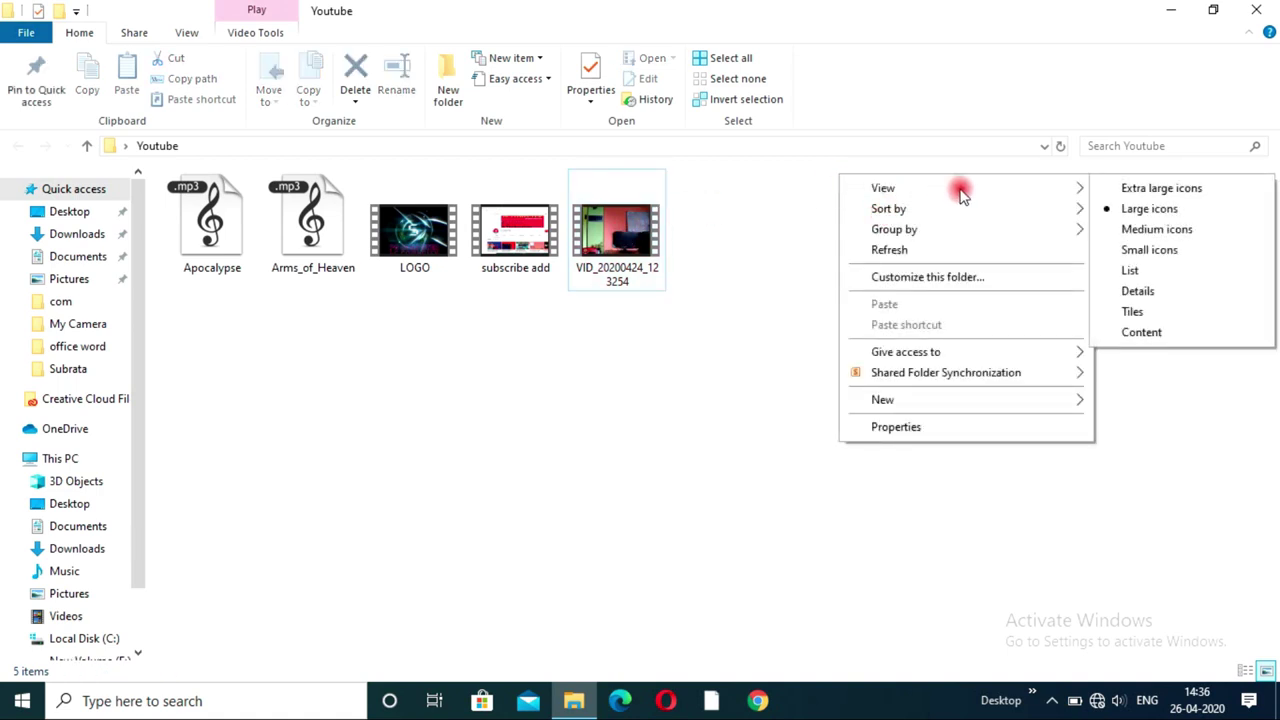
click(1140, 192)
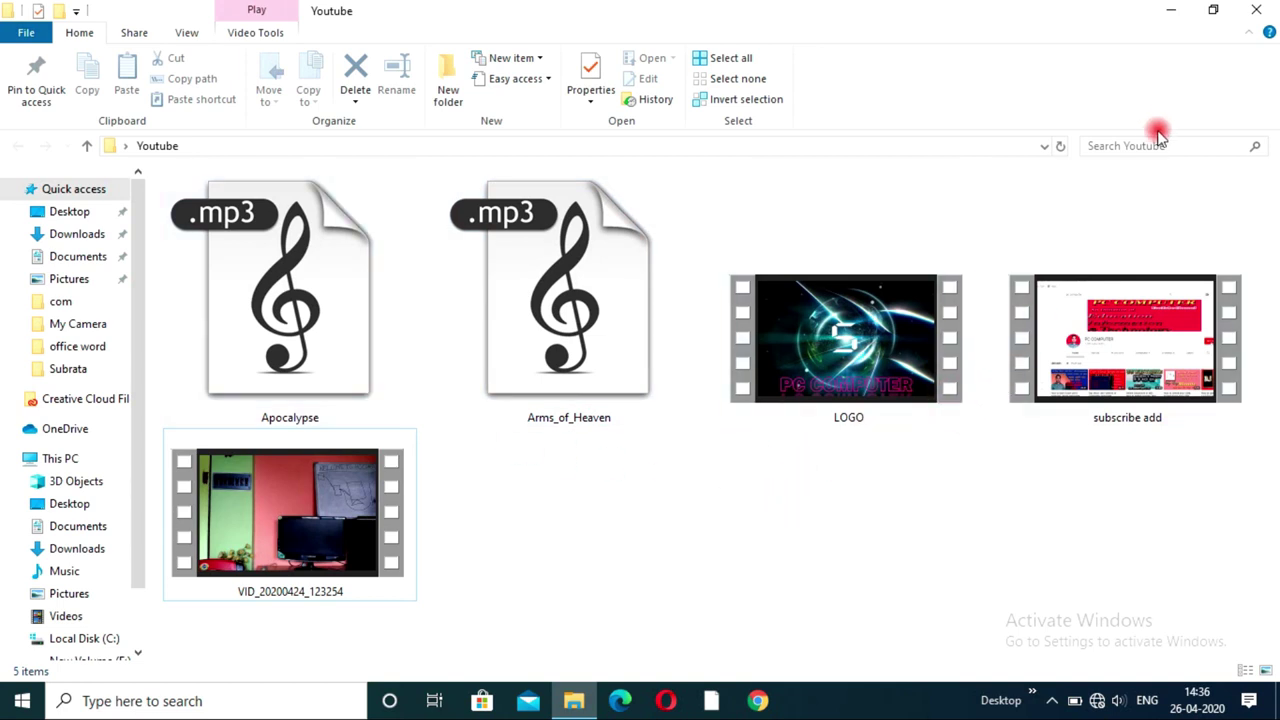
click(1172, 10)
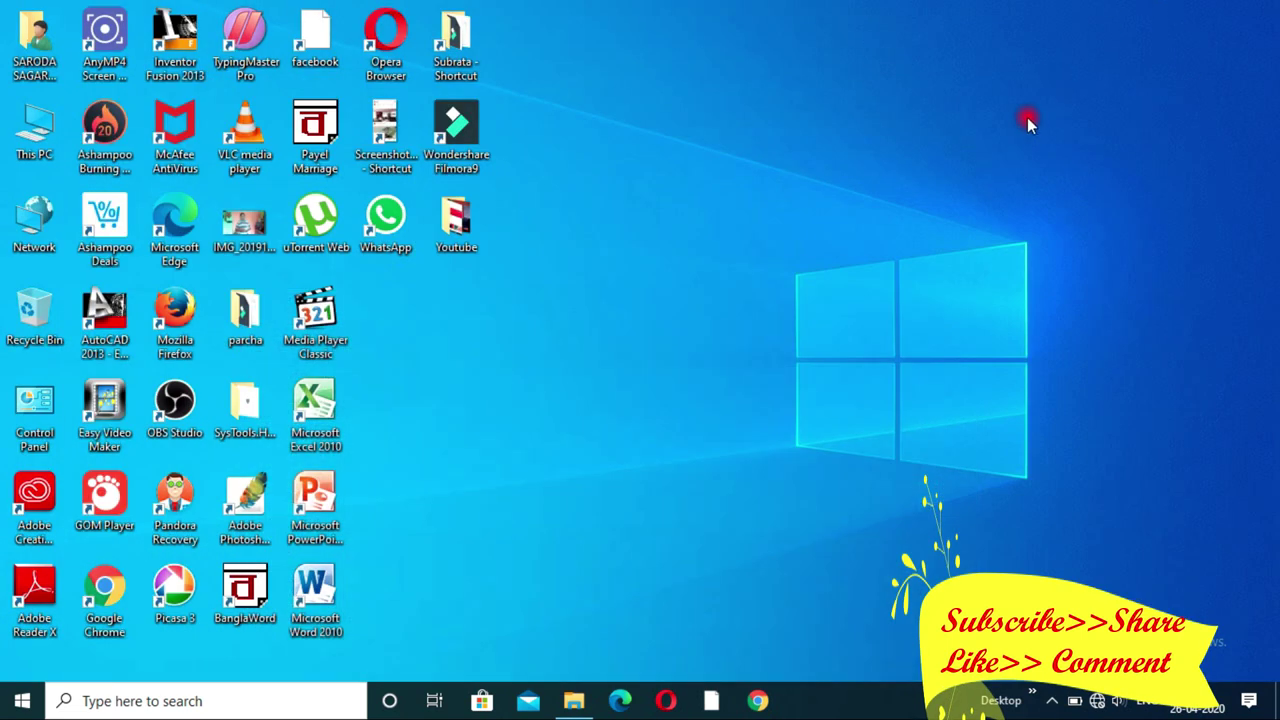
Step: Launch Wondershare Filmora9, create a new project with the 16:9 (Widescreen) aspect ratio, and dismiss the connection error
click(466, 138)
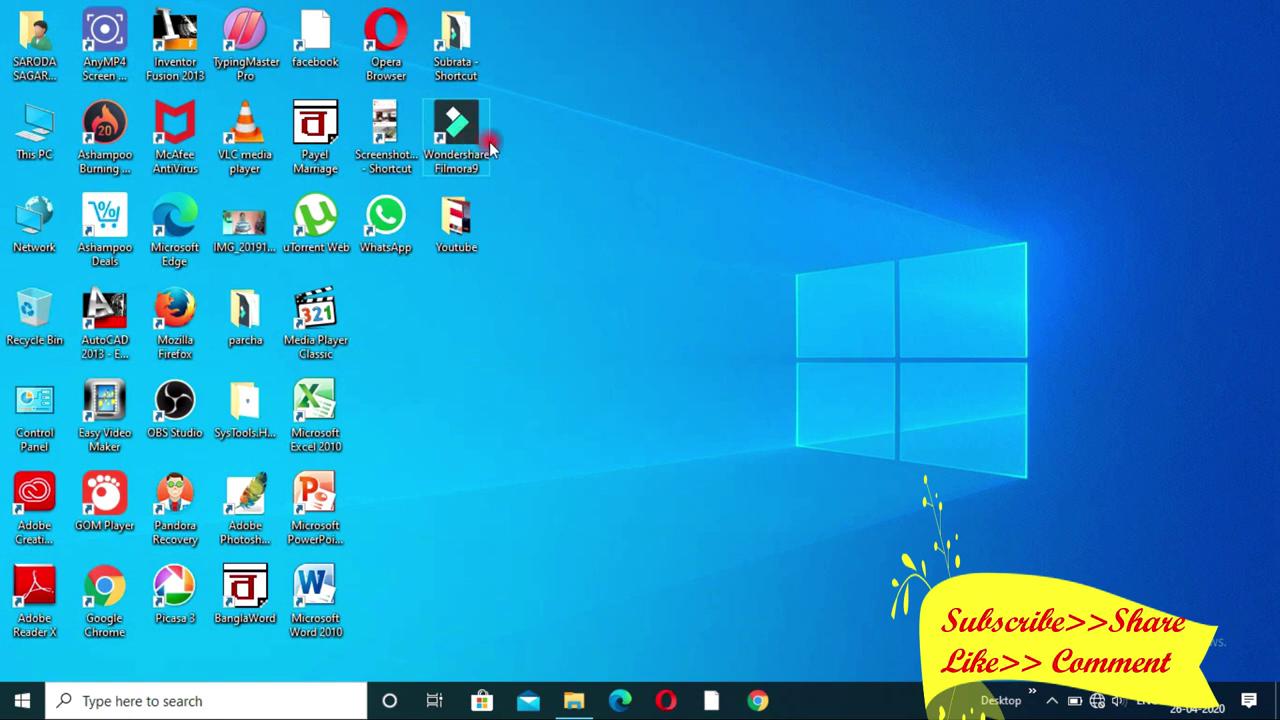
click(661, 200)
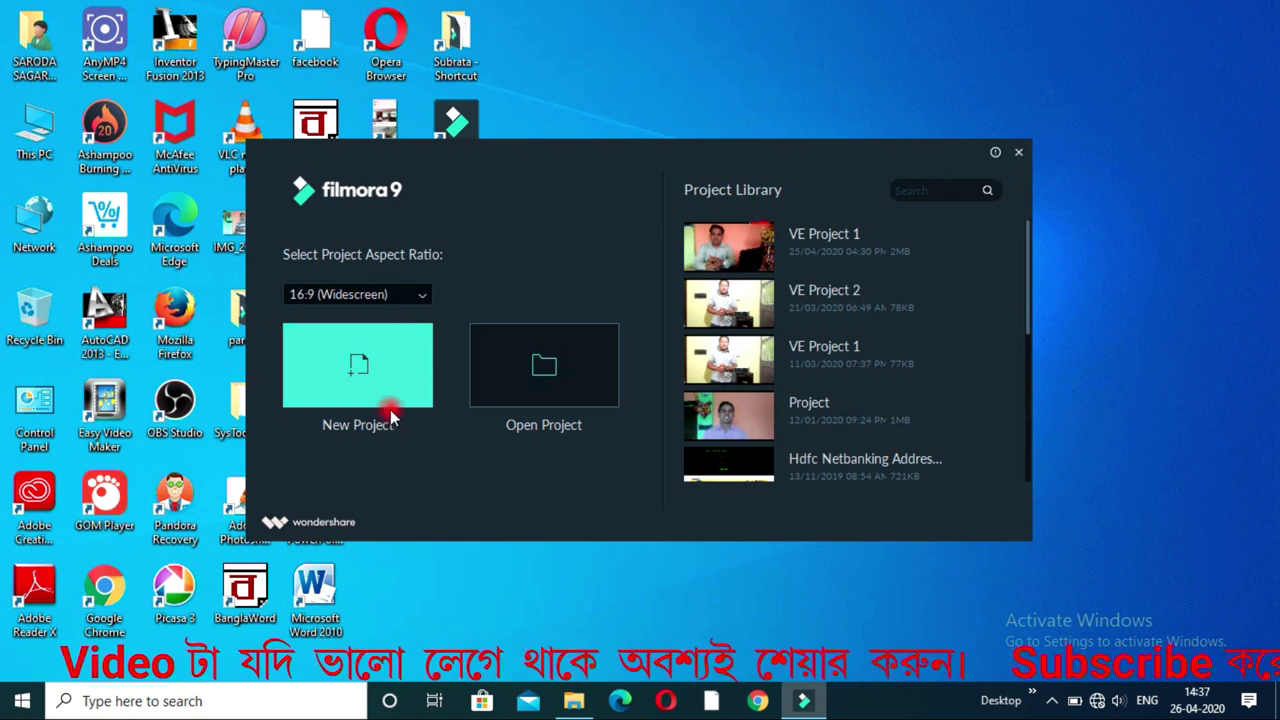
click(422, 297)
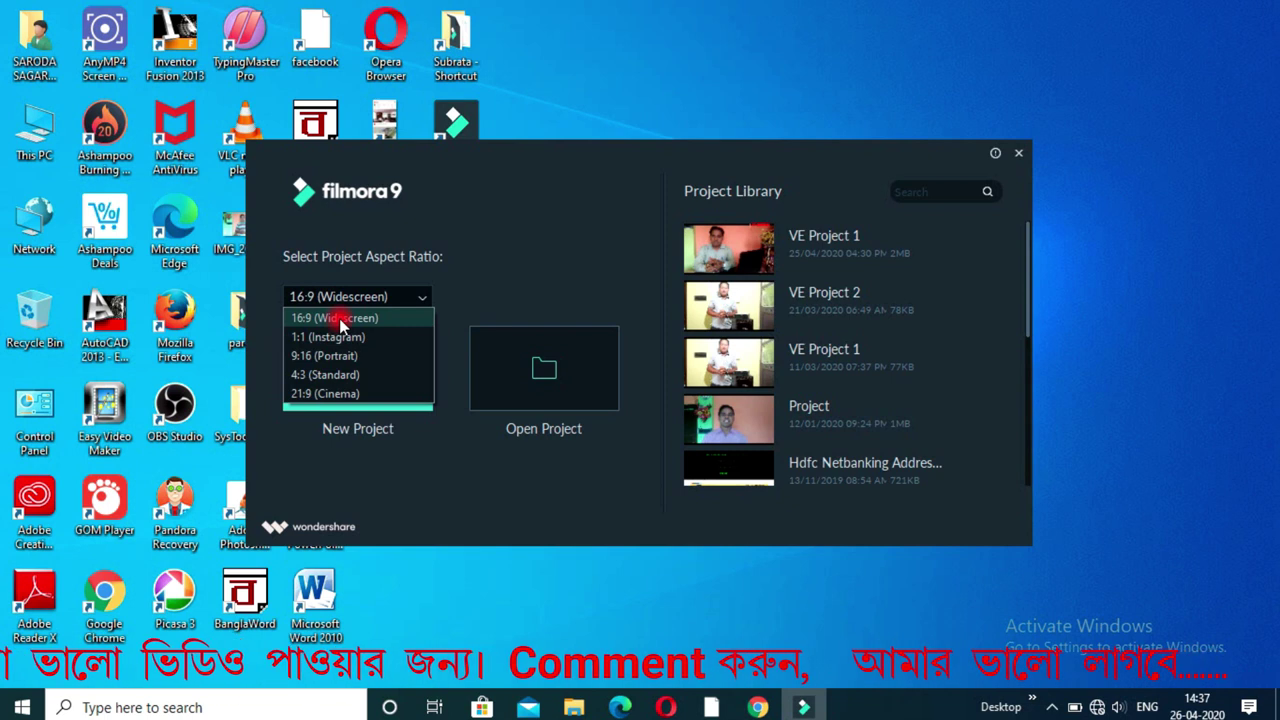
click(339, 318)
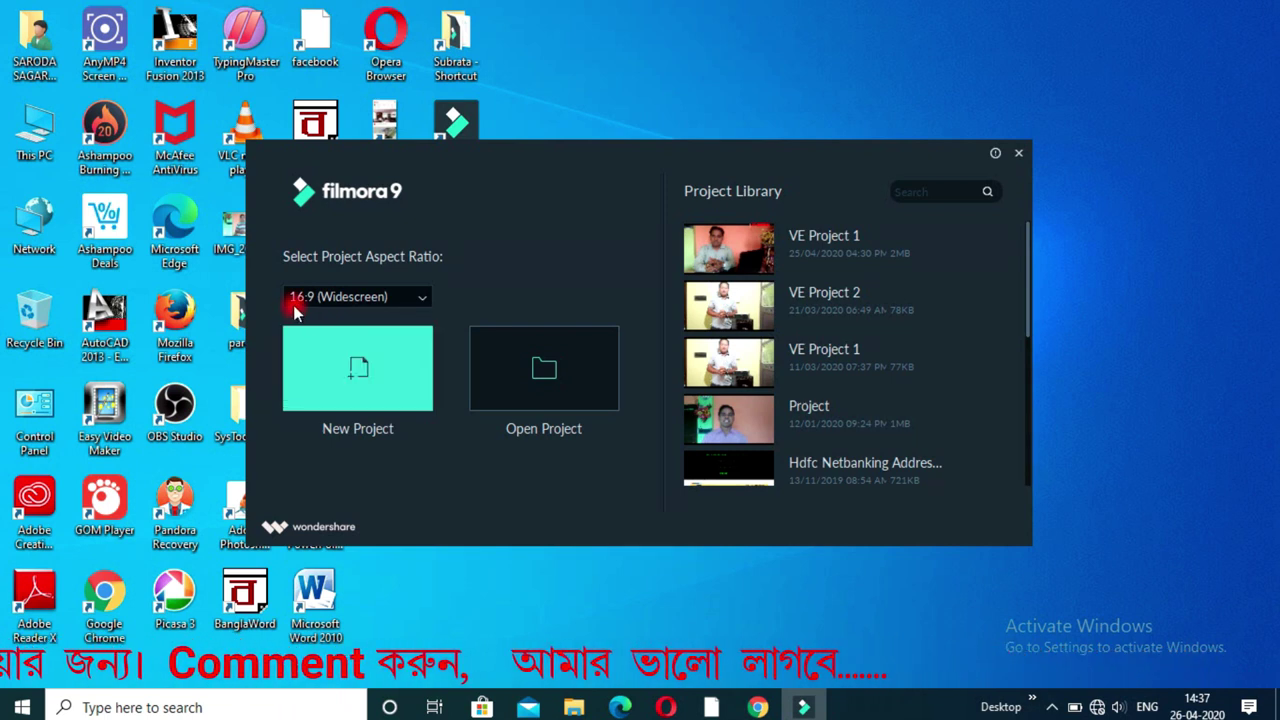
click(367, 335)
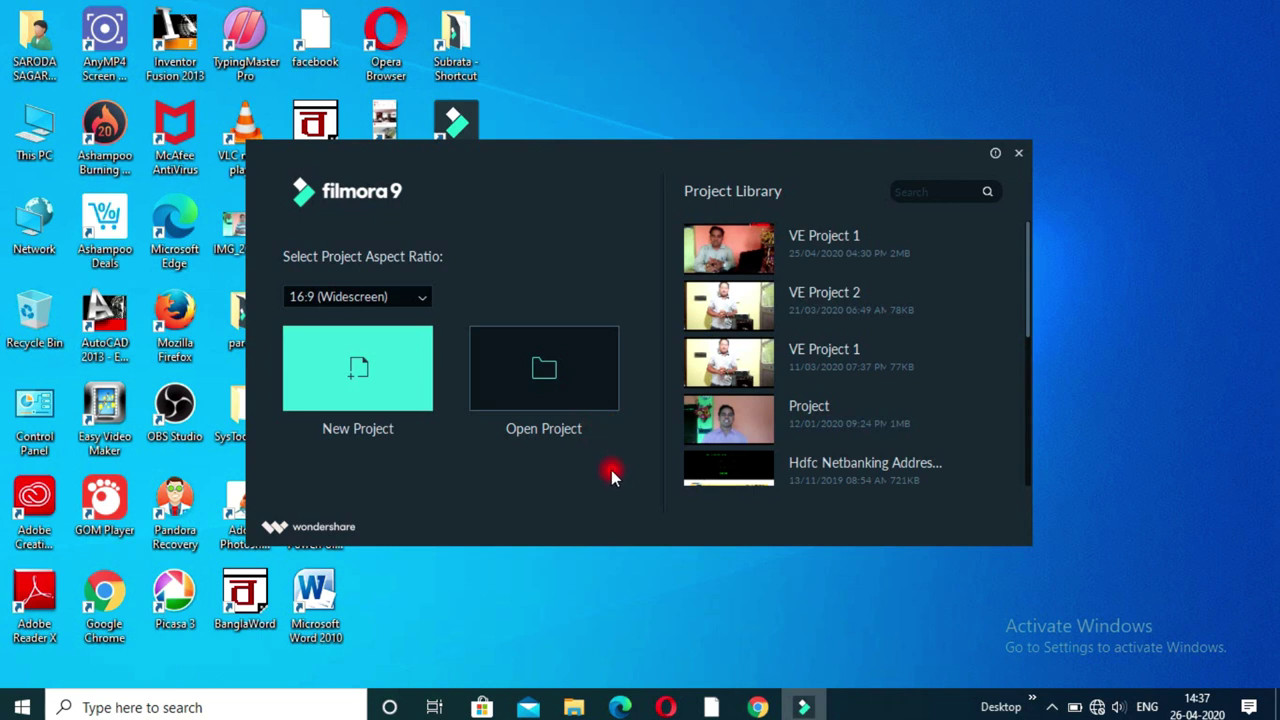
click(371, 384)
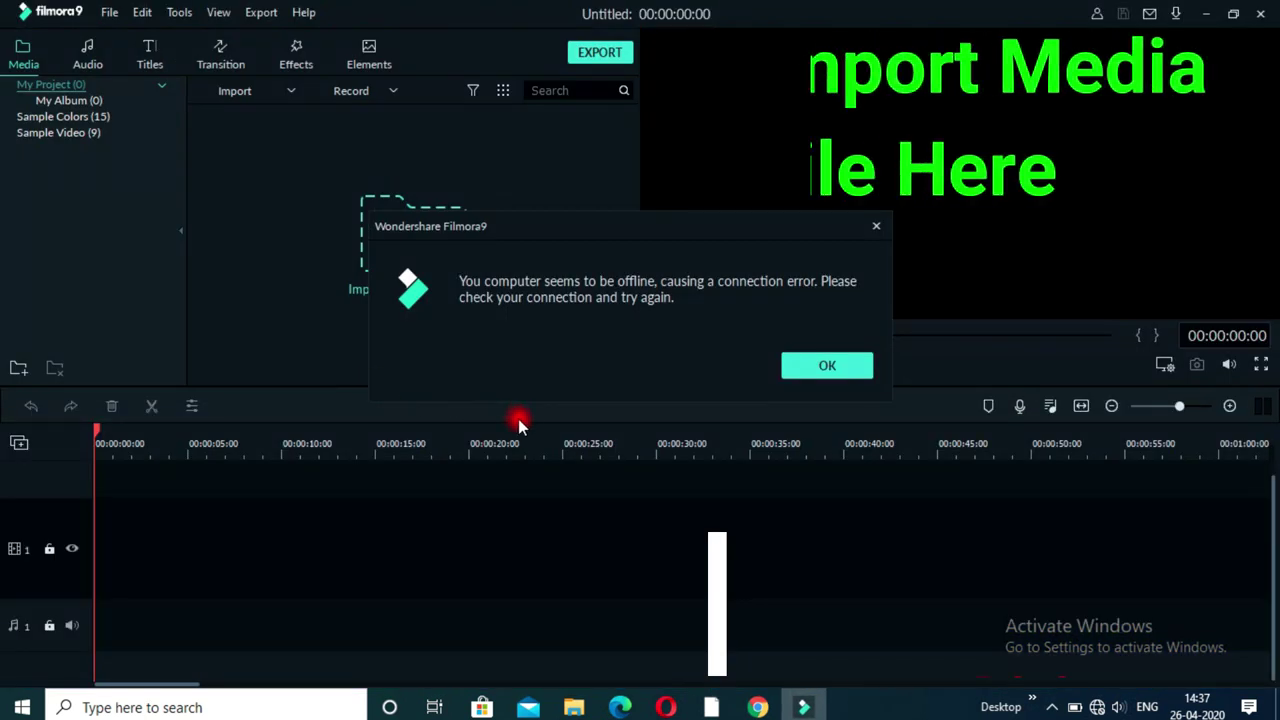
click(876, 228)
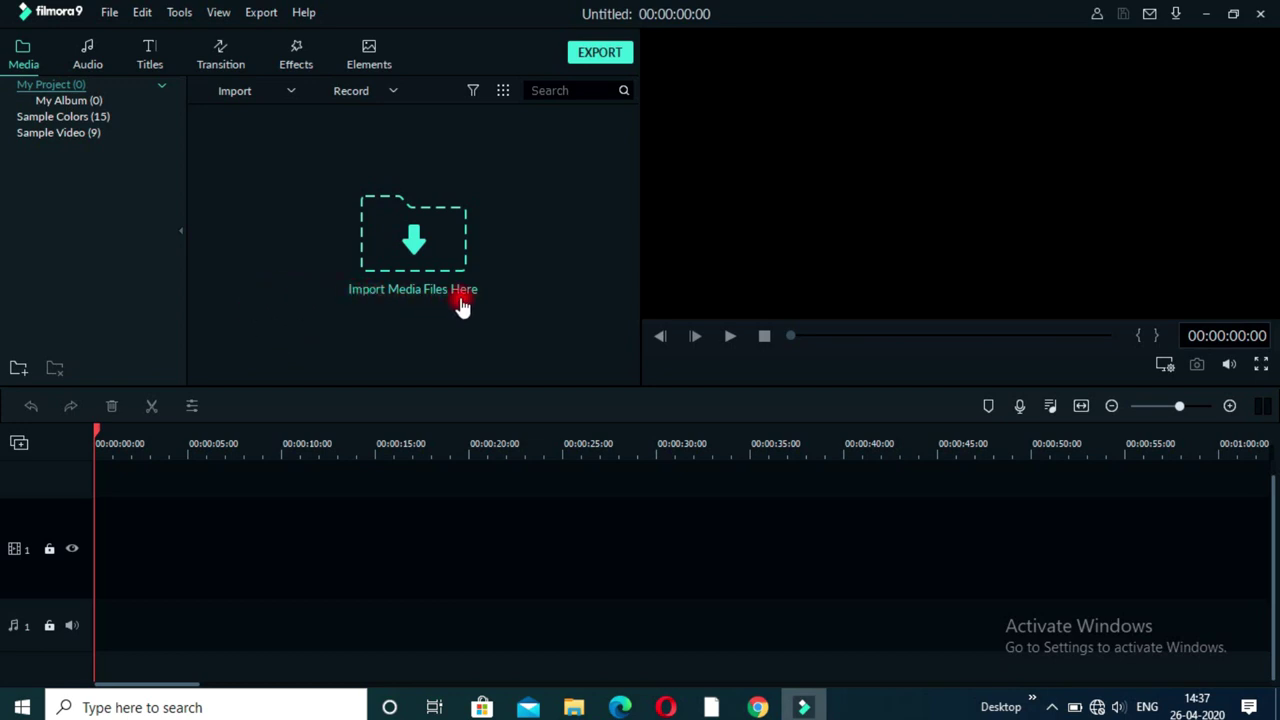
Step: Open the file browser for importing media and close it without importing anything
click(418, 254)
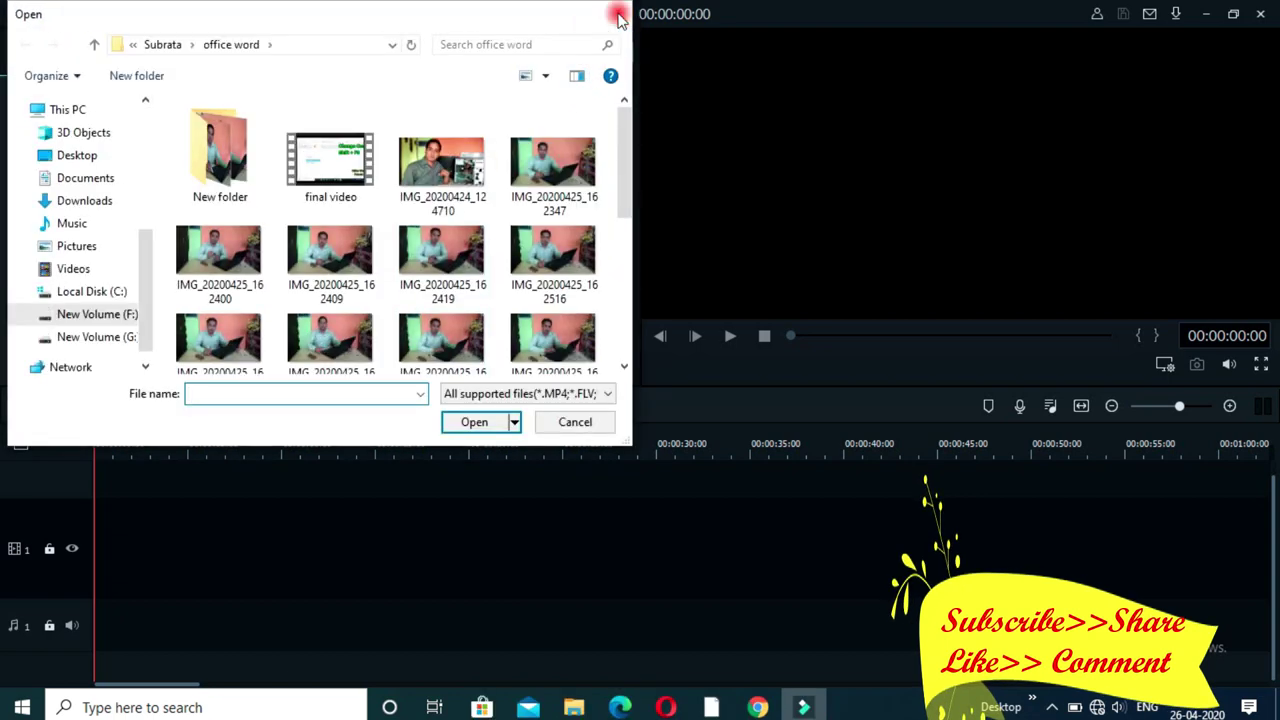
click(618, 18)
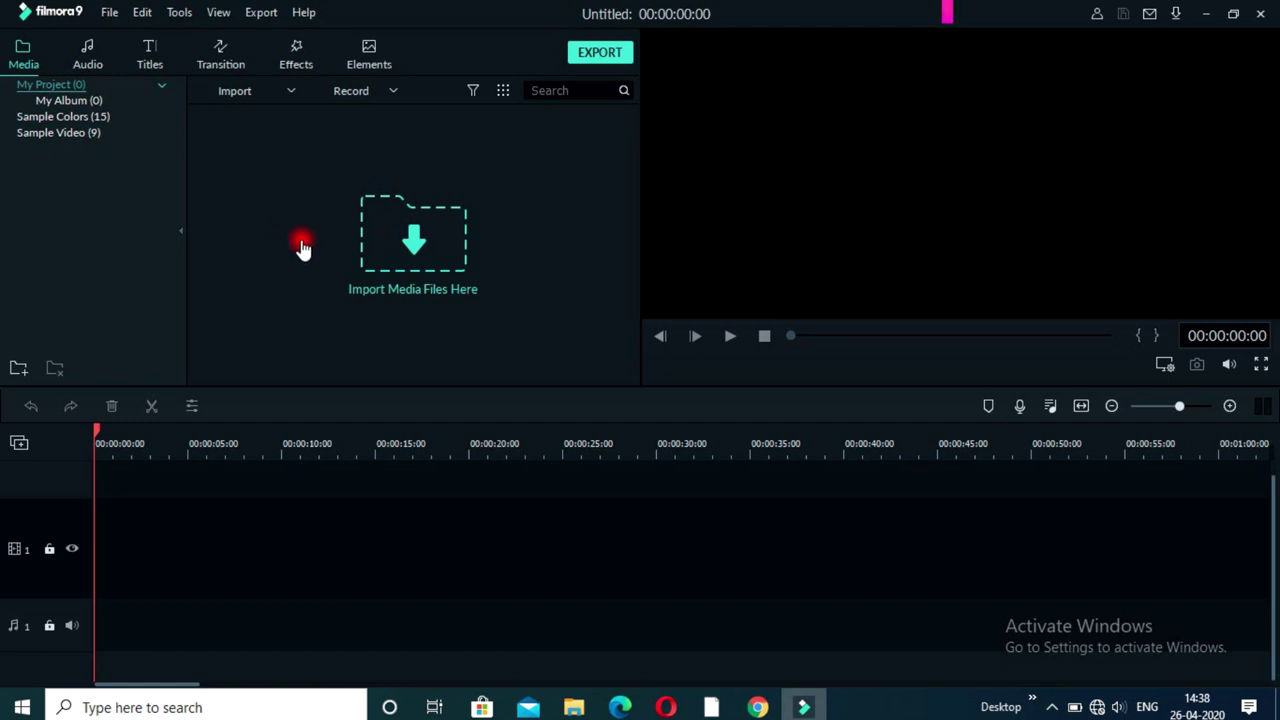
Step: Start importing media files and browse to the Youtube folder on the Desktop
click(408, 232)
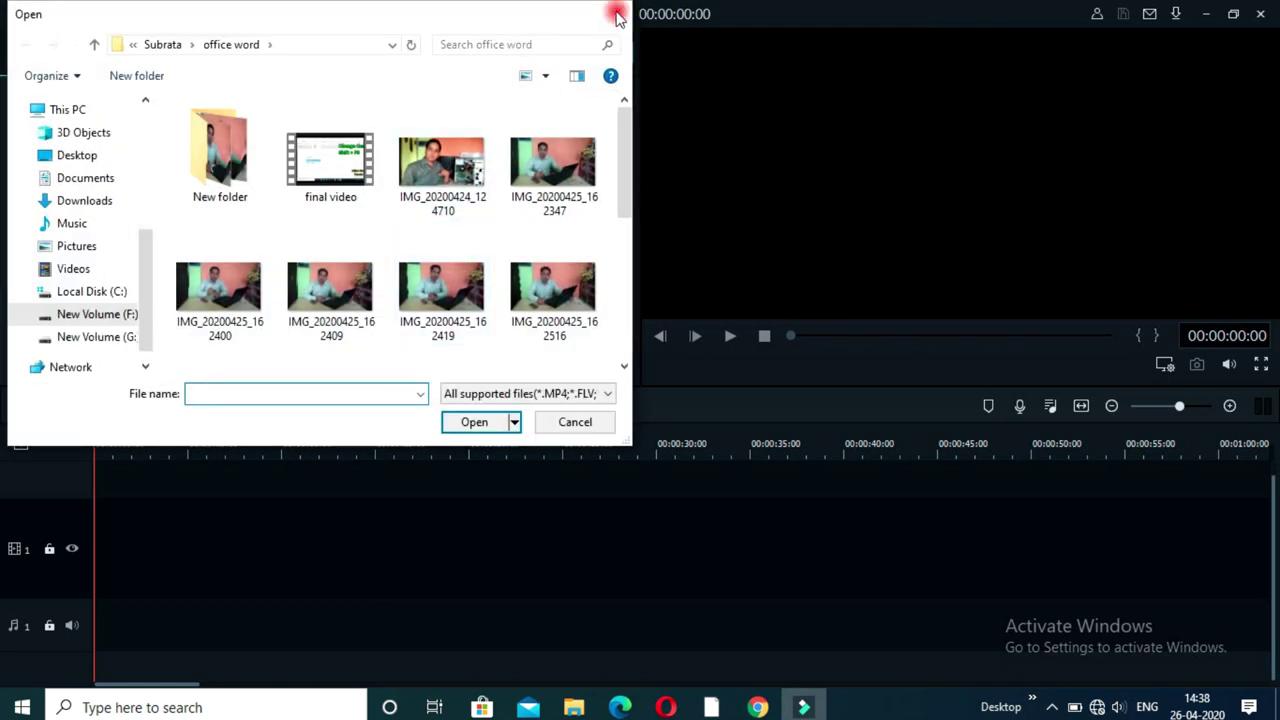
click(617, 14)
click(282, 95)
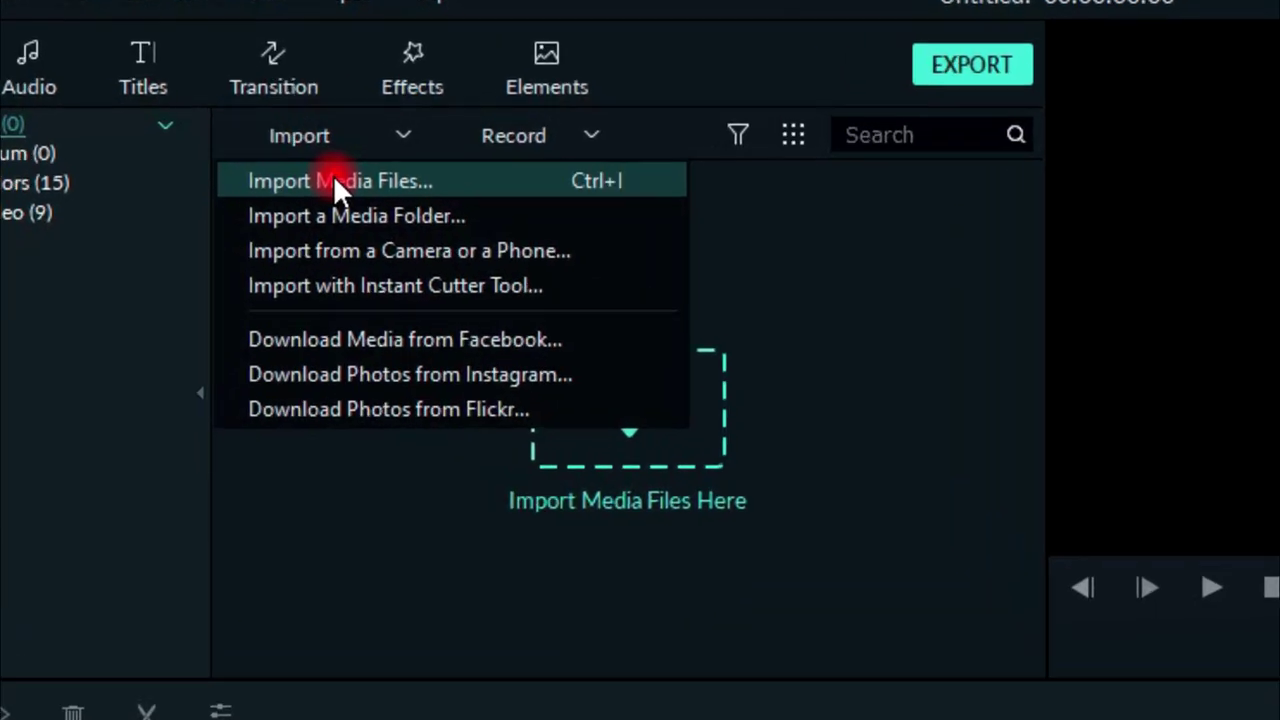
click(314, 168)
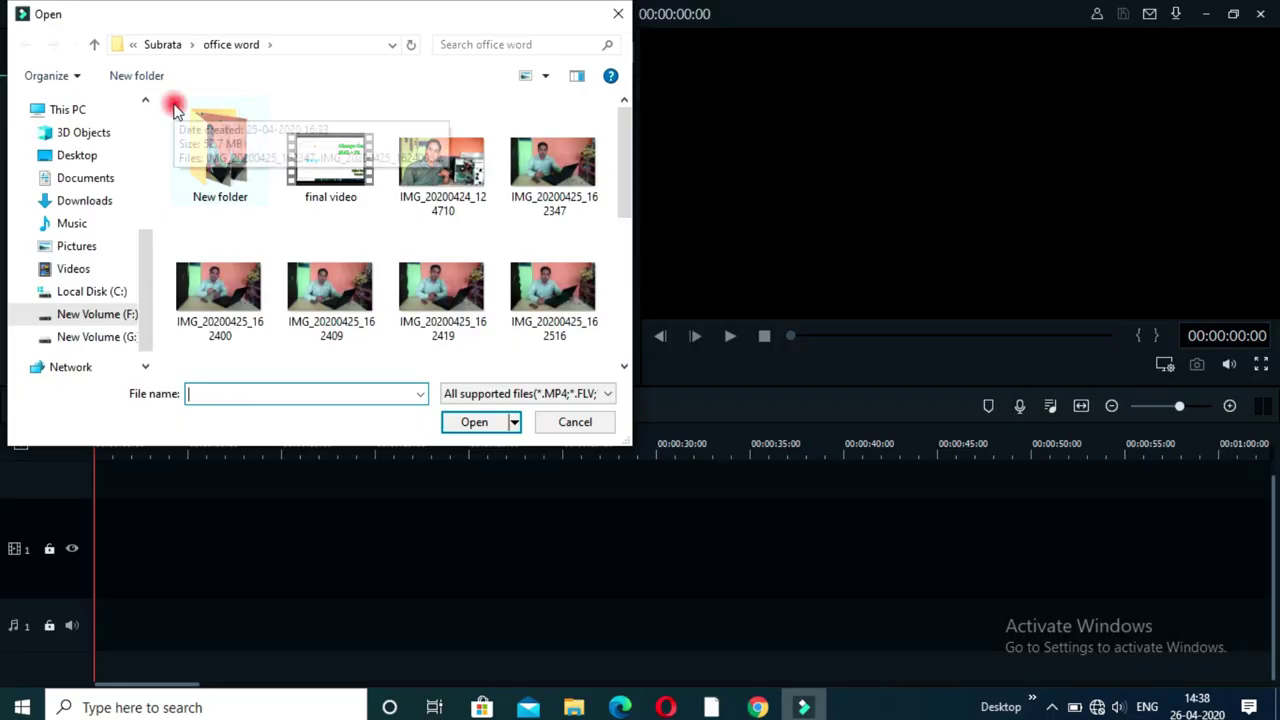
click(95, 158)
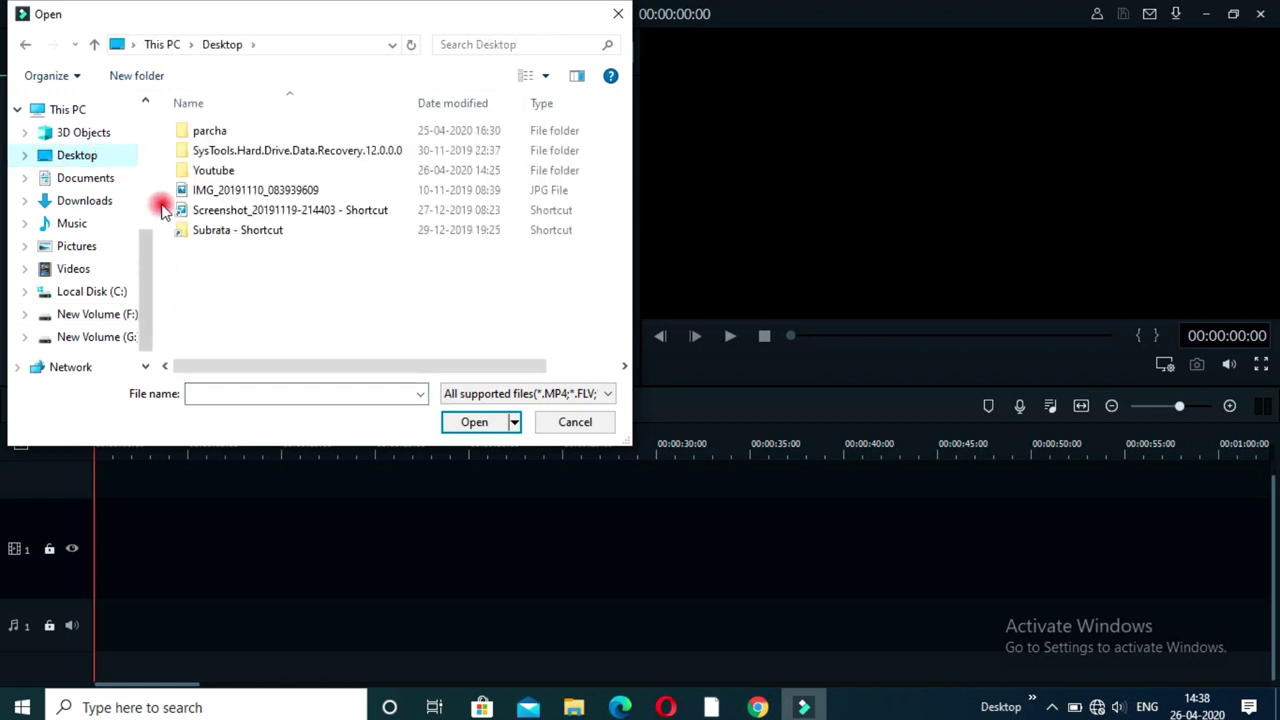
click(212, 172)
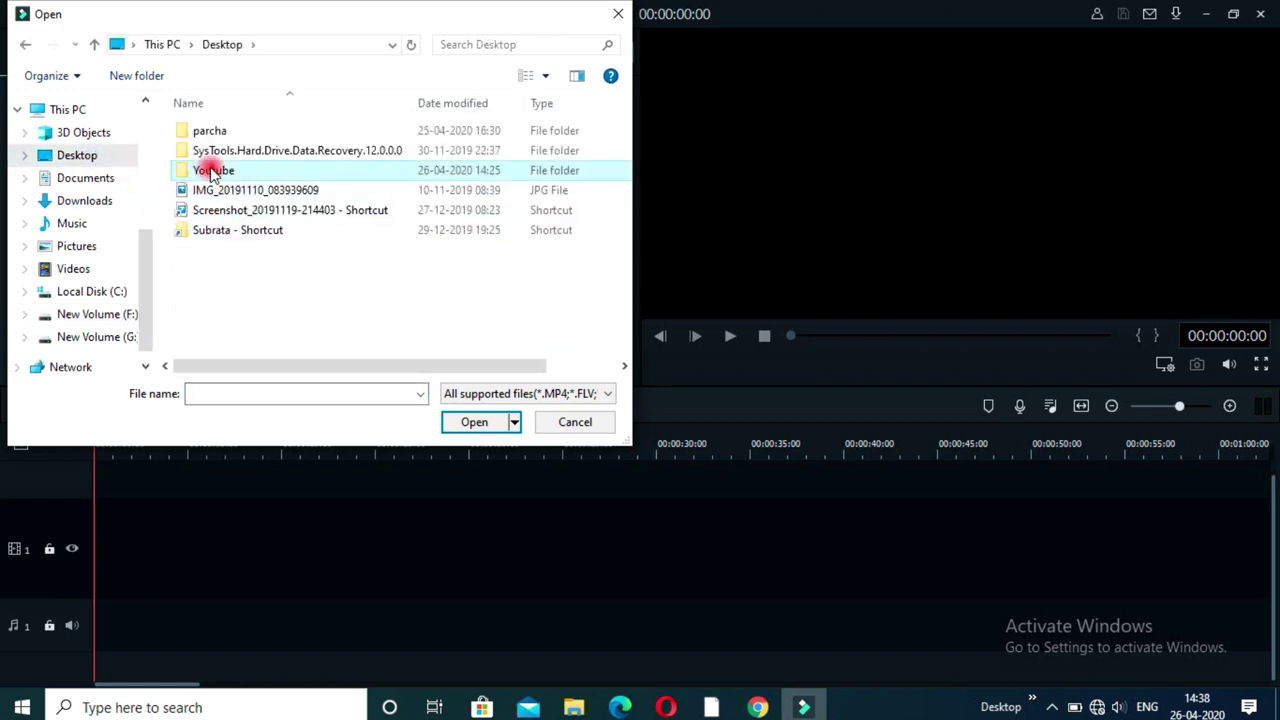
click(475, 424)
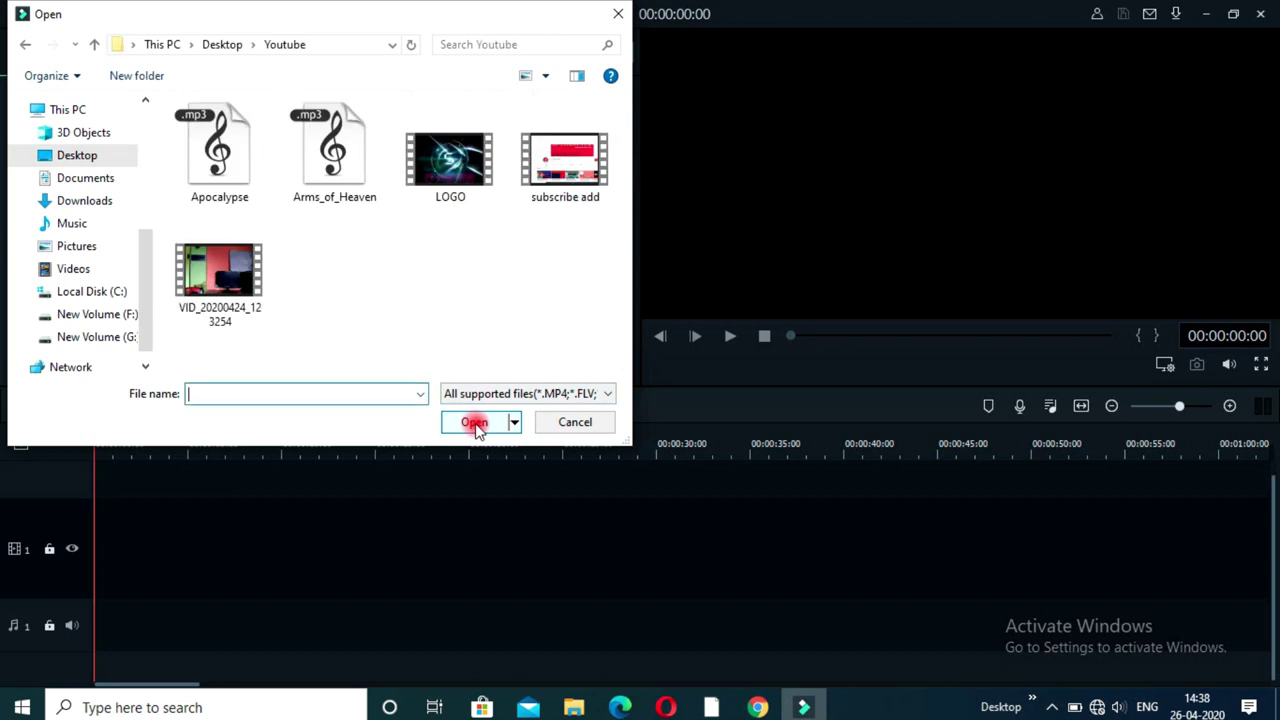
Step: Import VID_20200424_123254, subscribe add, LOGO, Arms_of_Heaven and Apocalypse from the Youtube folder into the project
click(234, 302)
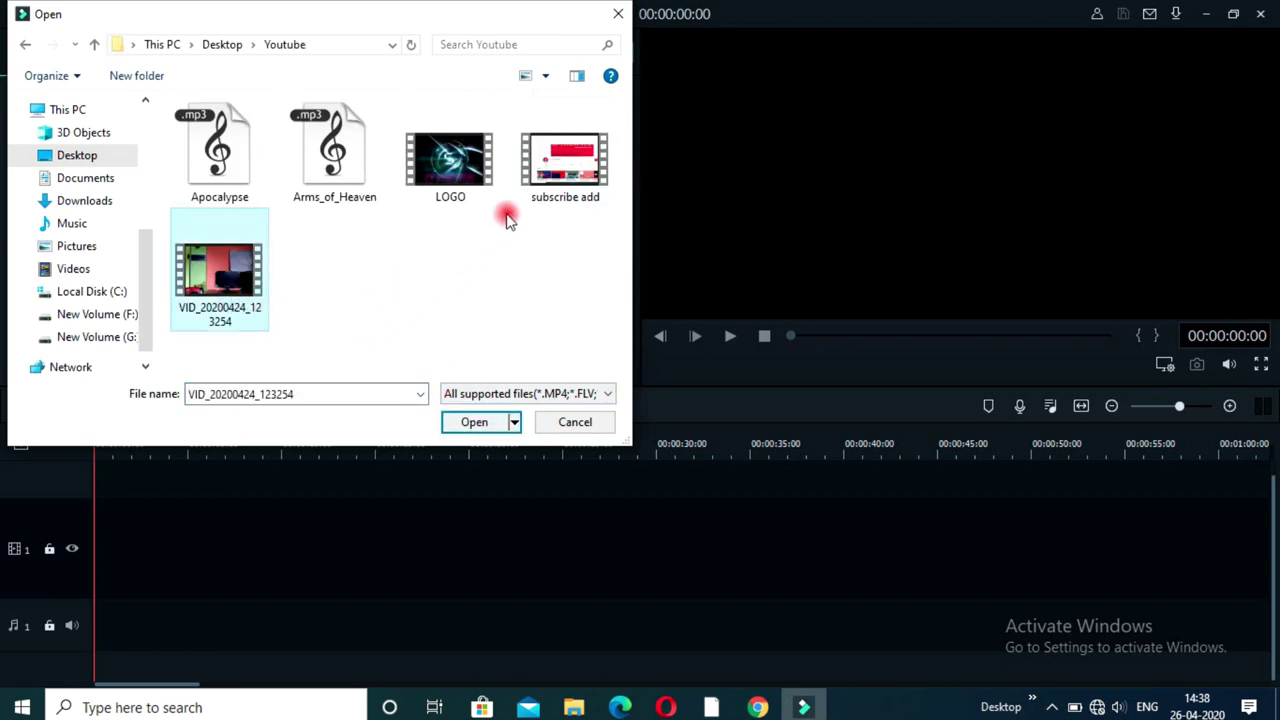
ctrl+click(551, 186)
ctrl+click(451, 190)
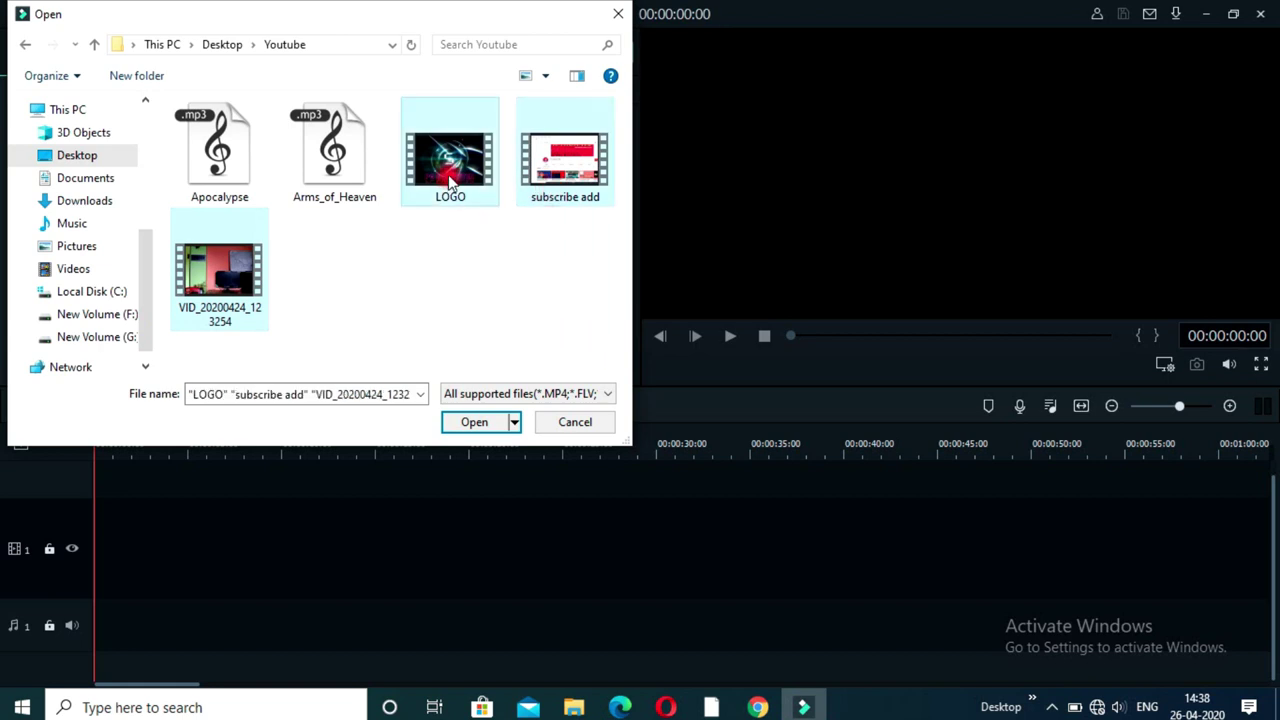
ctrl+click(337, 182)
ctrl+click(219, 194)
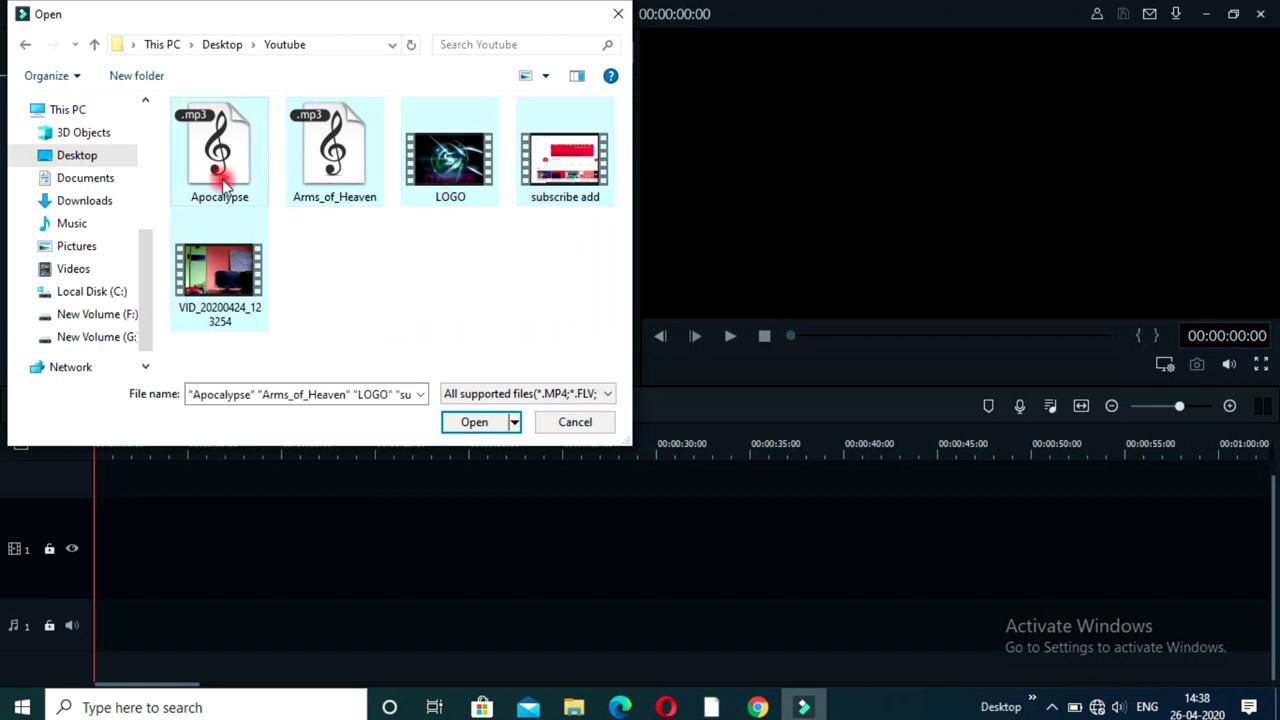
click(472, 421)
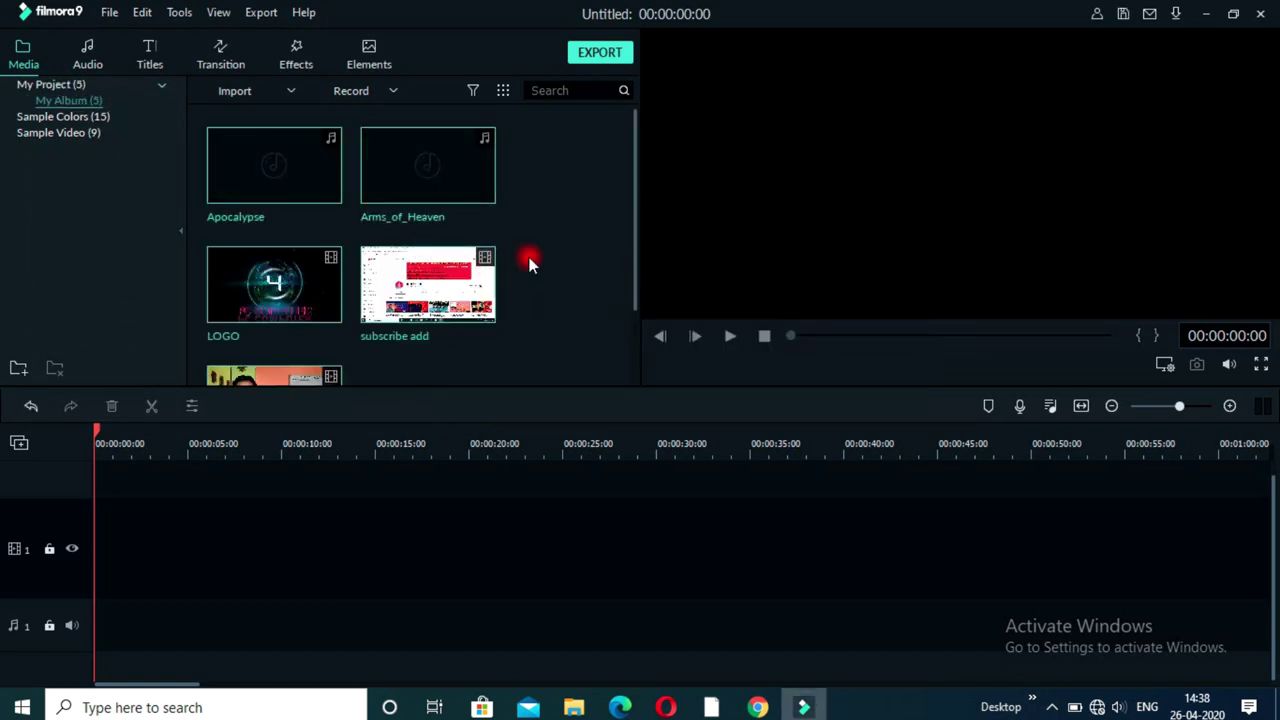
Step: Place the VID_20200424_123254 video at the start of video track 1 and match the project settings to the media
scroll(538, 245, down, 2)
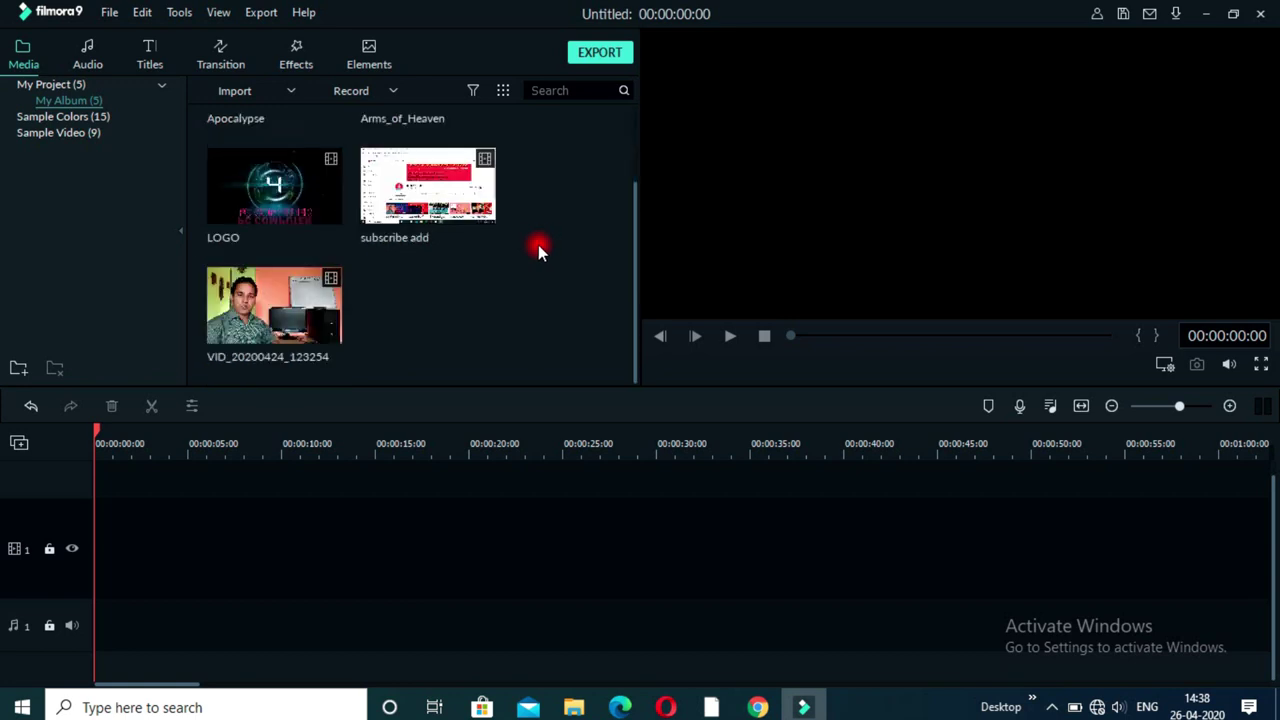
scroll(538, 251, up, 2)
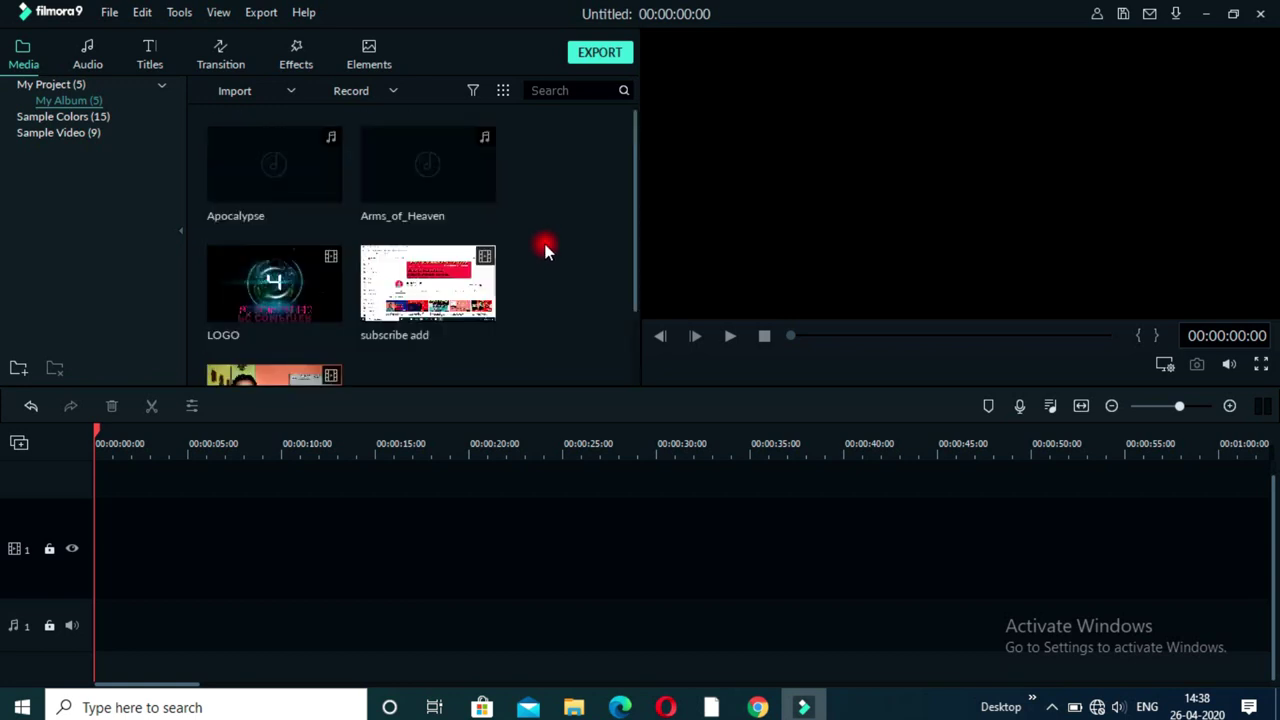
scroll(542, 250, down, 2)
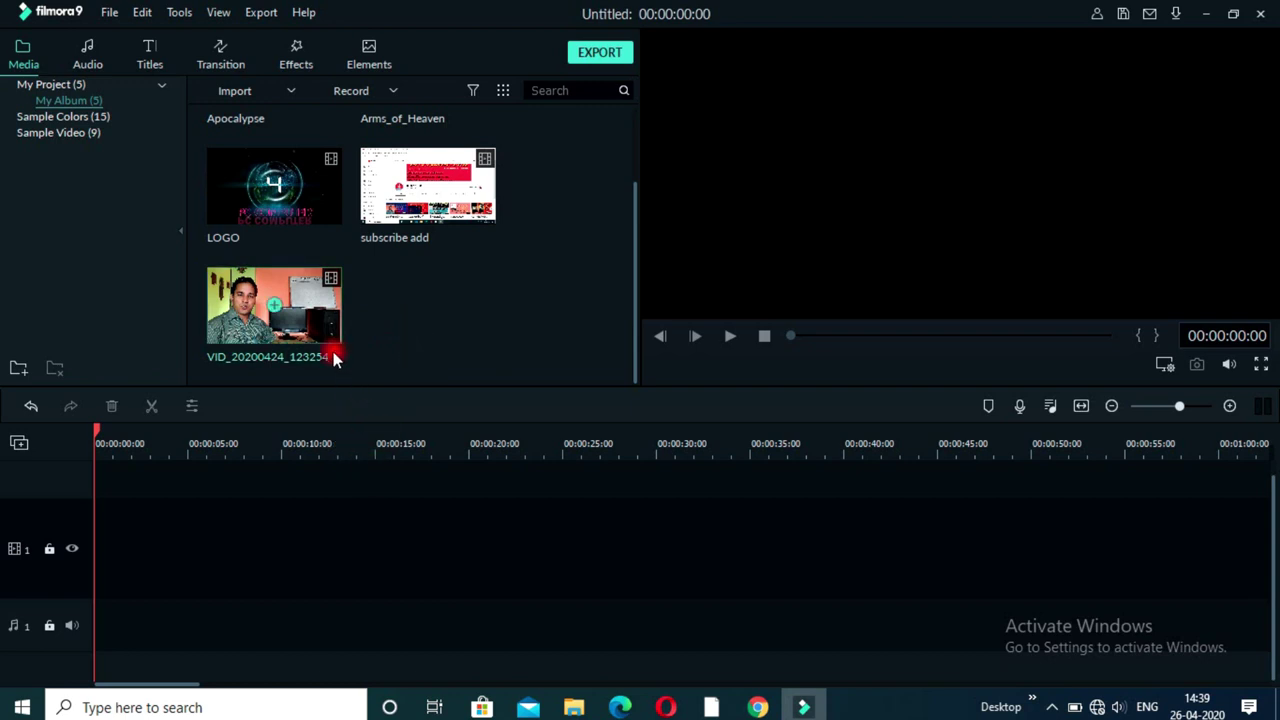
click(311, 321)
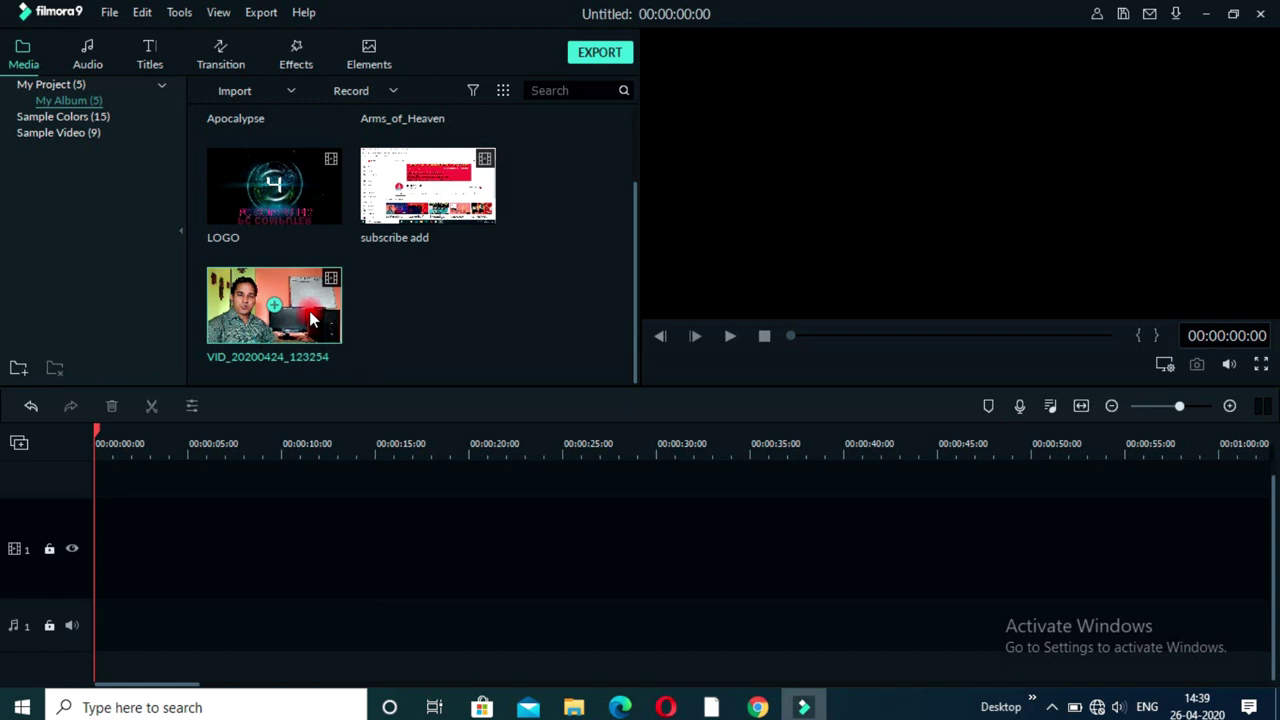
drag(311, 321, 283, 333)
drag(289, 468, 88, 581)
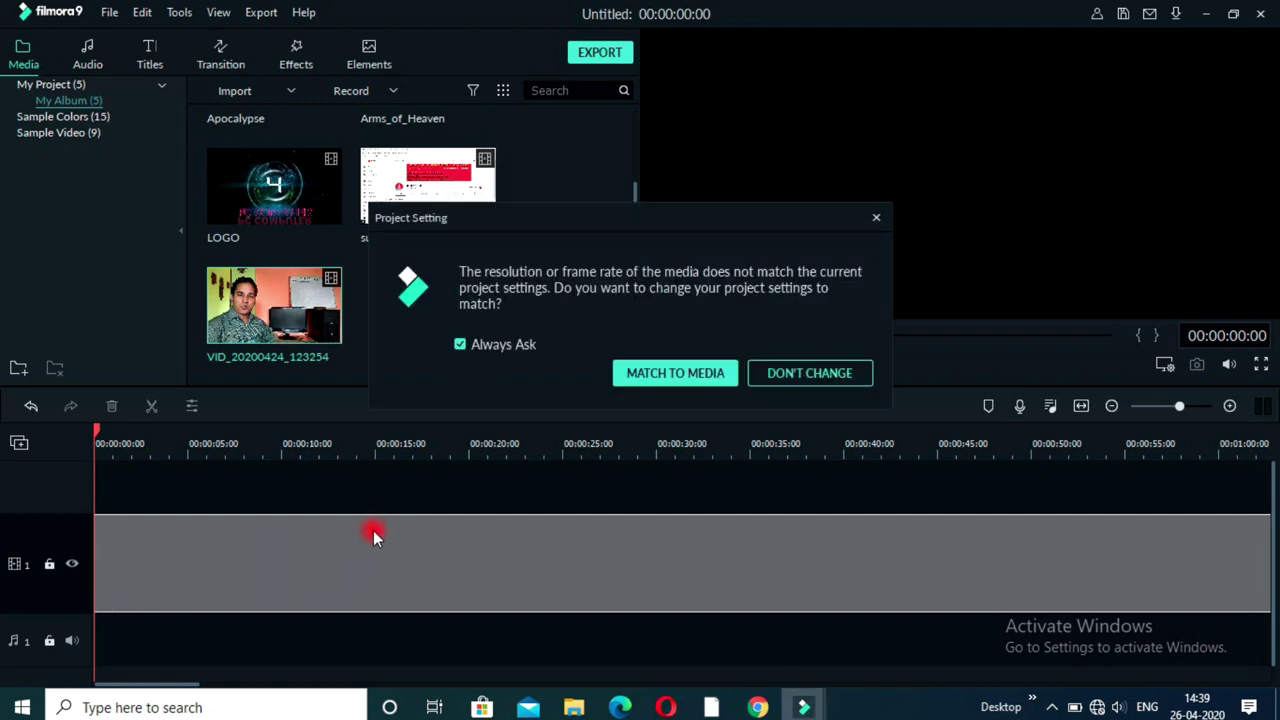
click(684, 375)
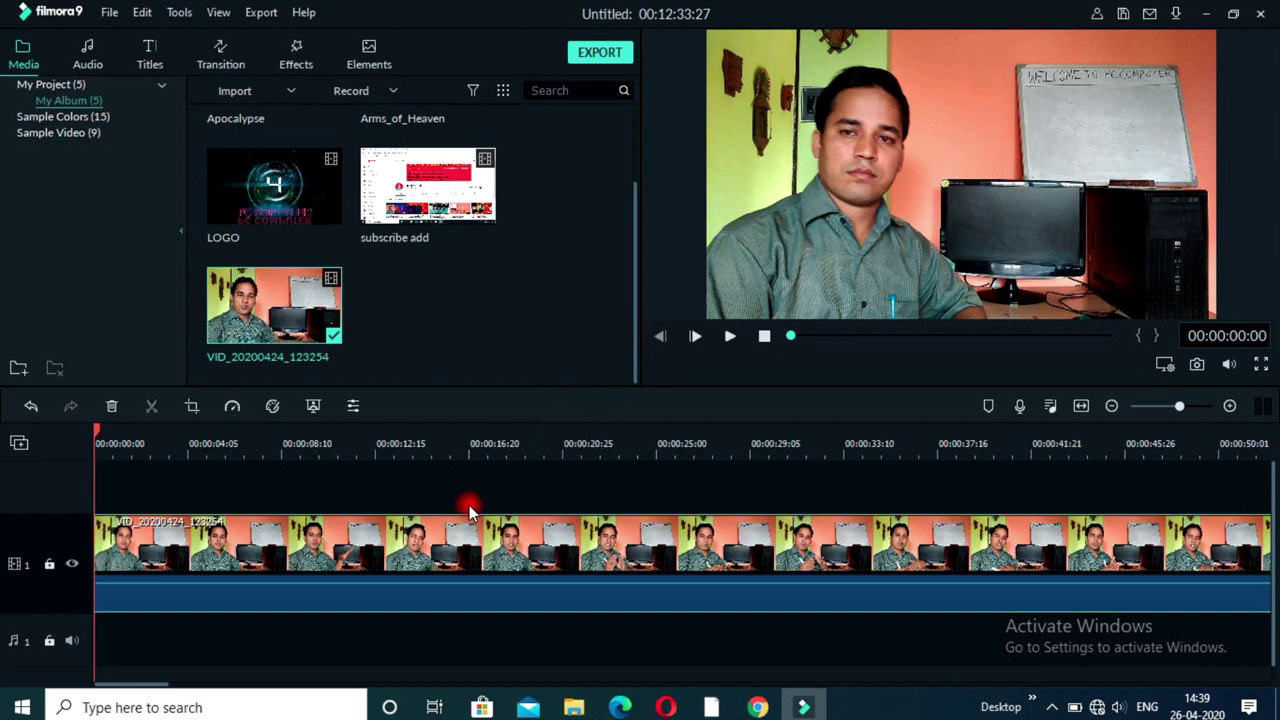
Step: Play the VID_20200424_123254 clip from its beginning to check picture and sound, and stop playback at 00:00:11:28
click(730, 337)
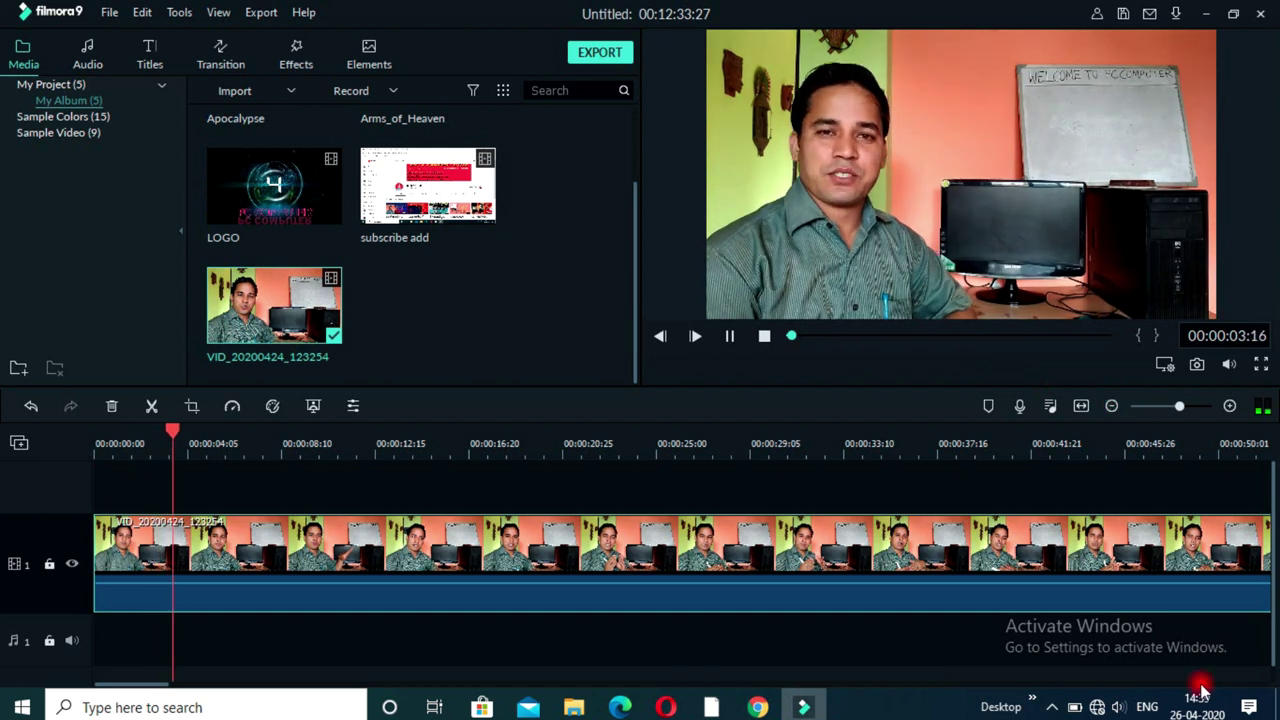
click(1229, 366)
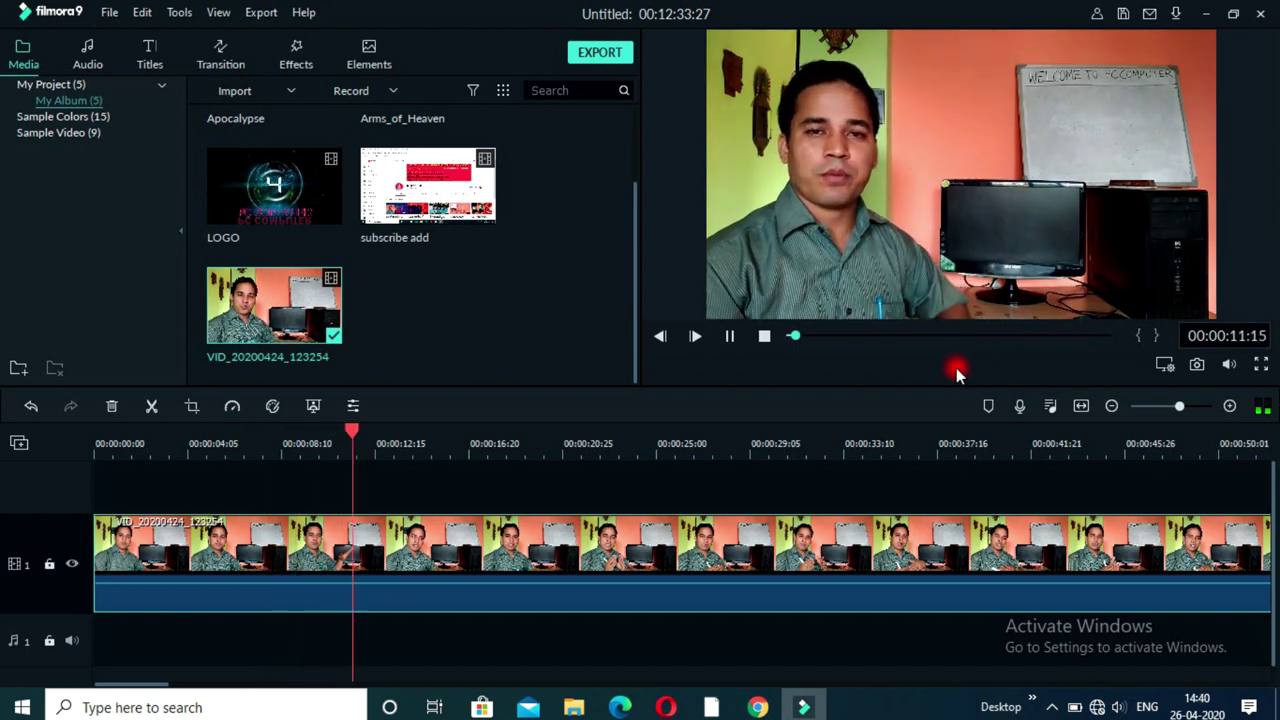
key(space)
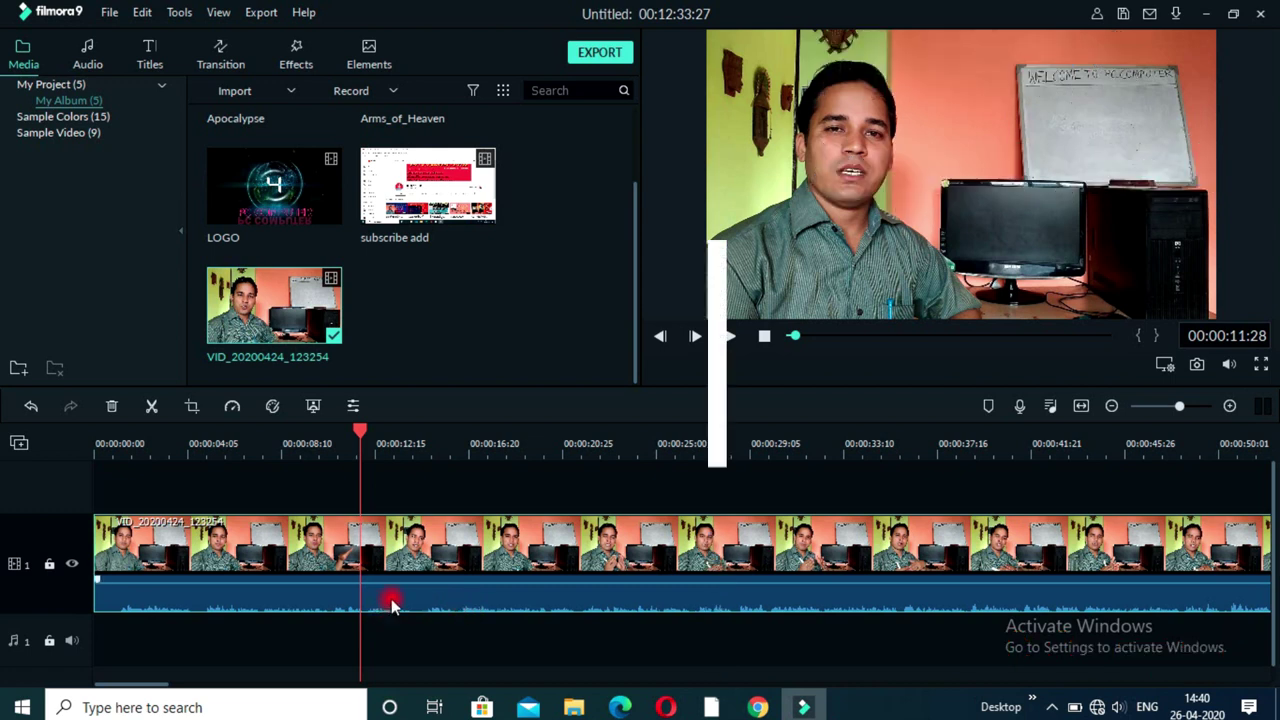
Step: Raise the volume of the VID_20200424_123254 clip on track 1 to near the maximum with Adjust Audio
double_click(321, 594)
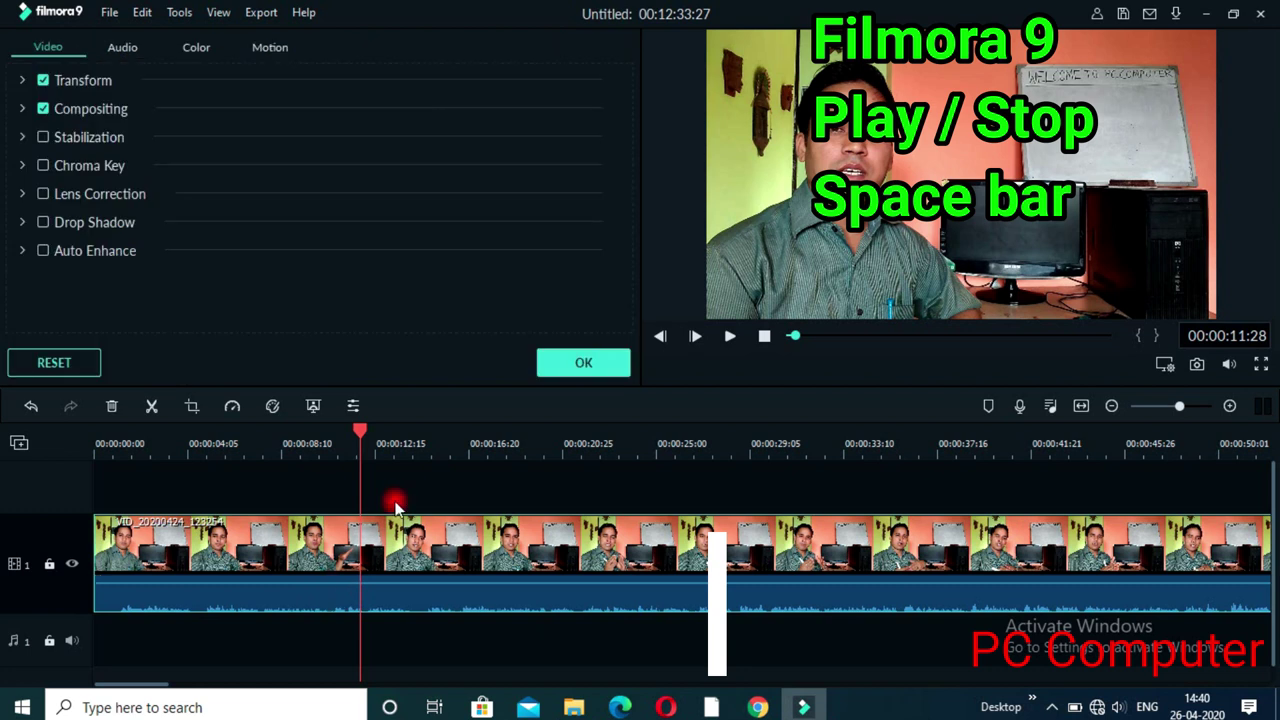
click(583, 363)
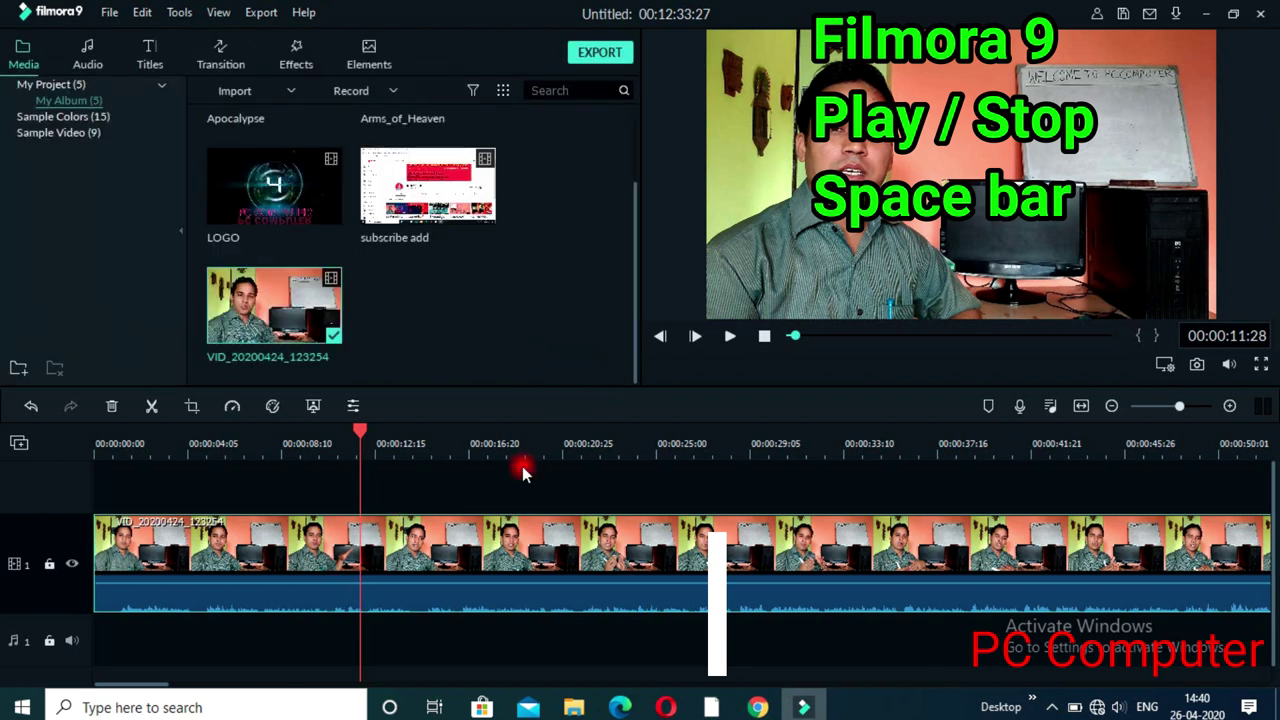
right_click(430, 598)
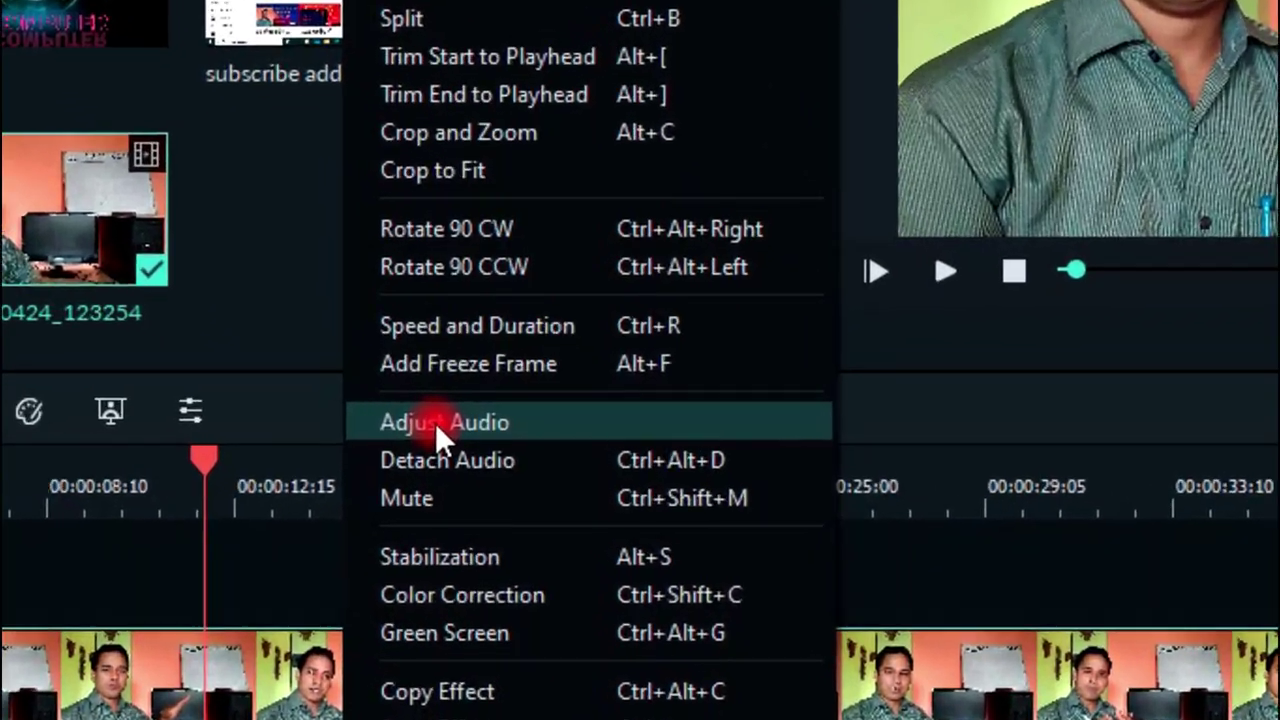
click(467, 414)
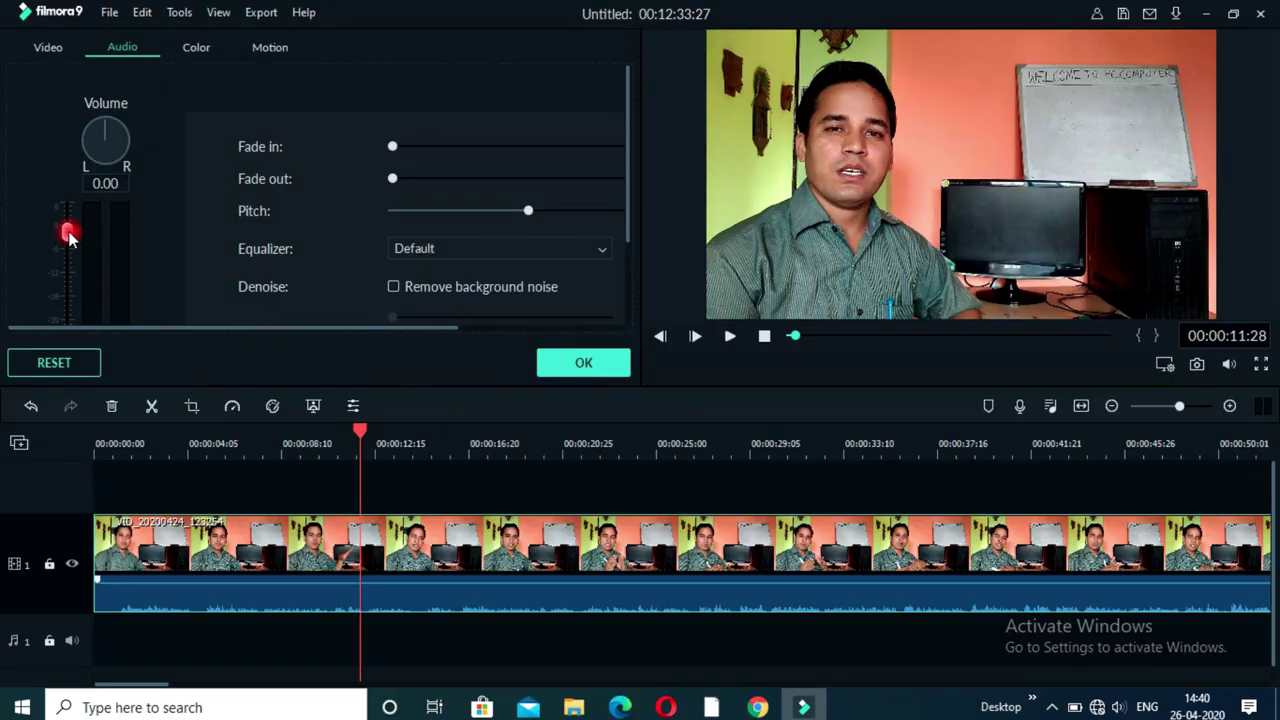
drag(68, 235, 67, 210)
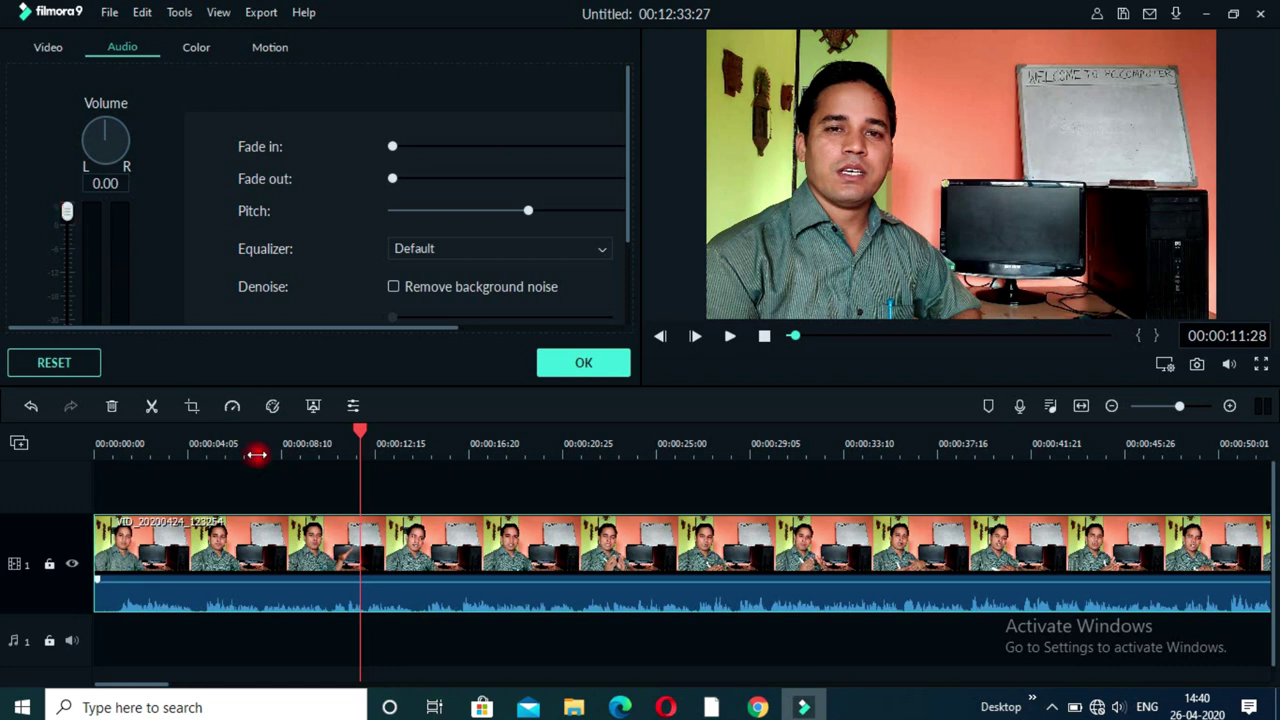
click(555, 364)
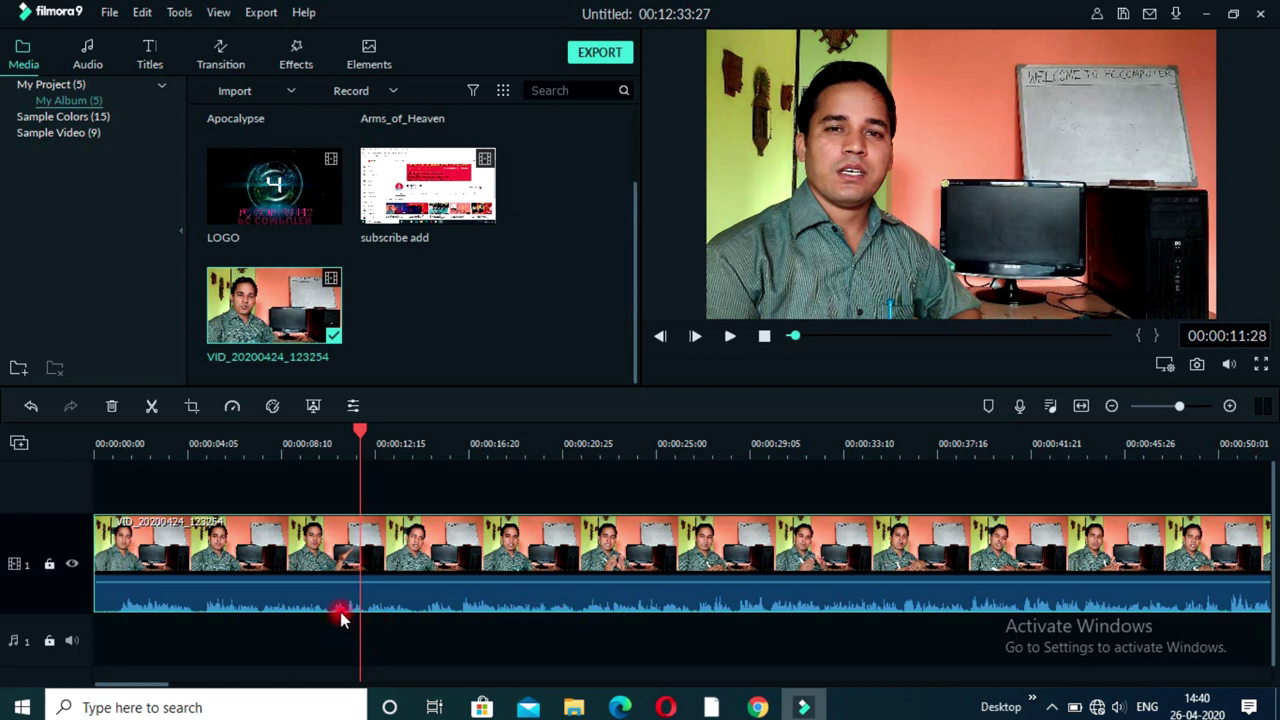
Step: Play the clip onward from 00:00:11:28 to check the louder audio, and pause at 00:00:26:25
click(727, 338)
click(866, 623)
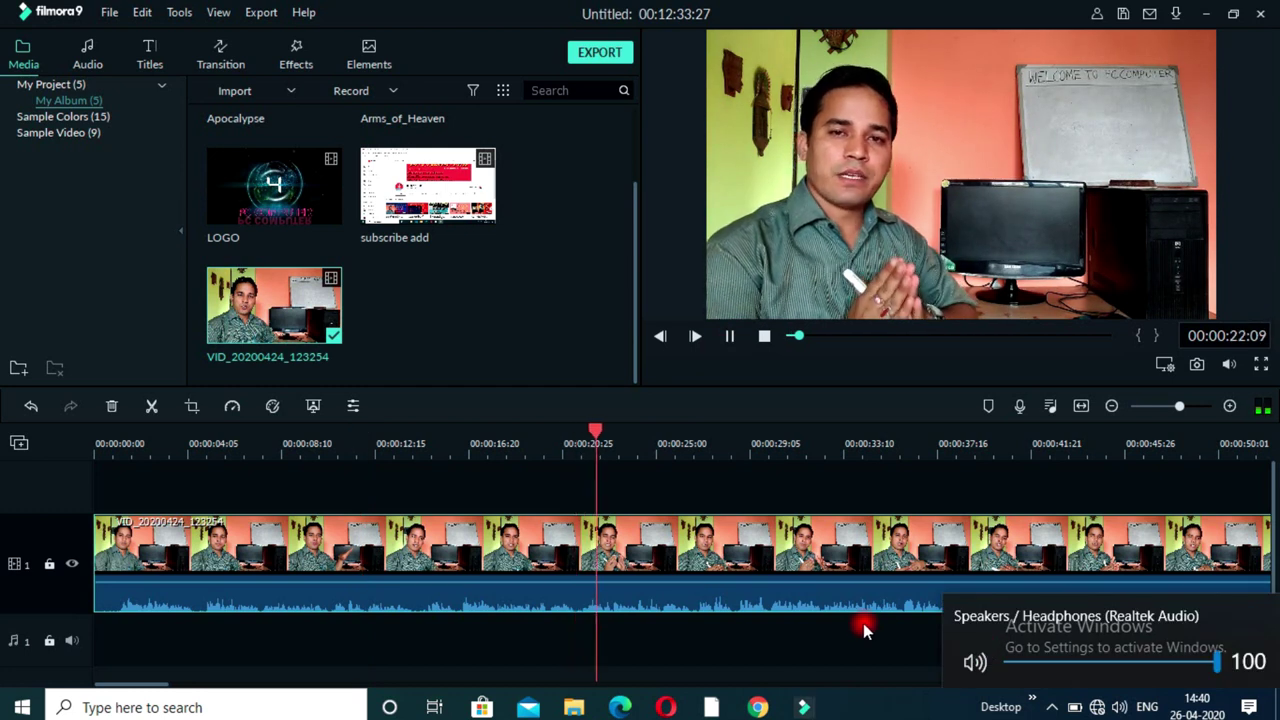
click(730, 339)
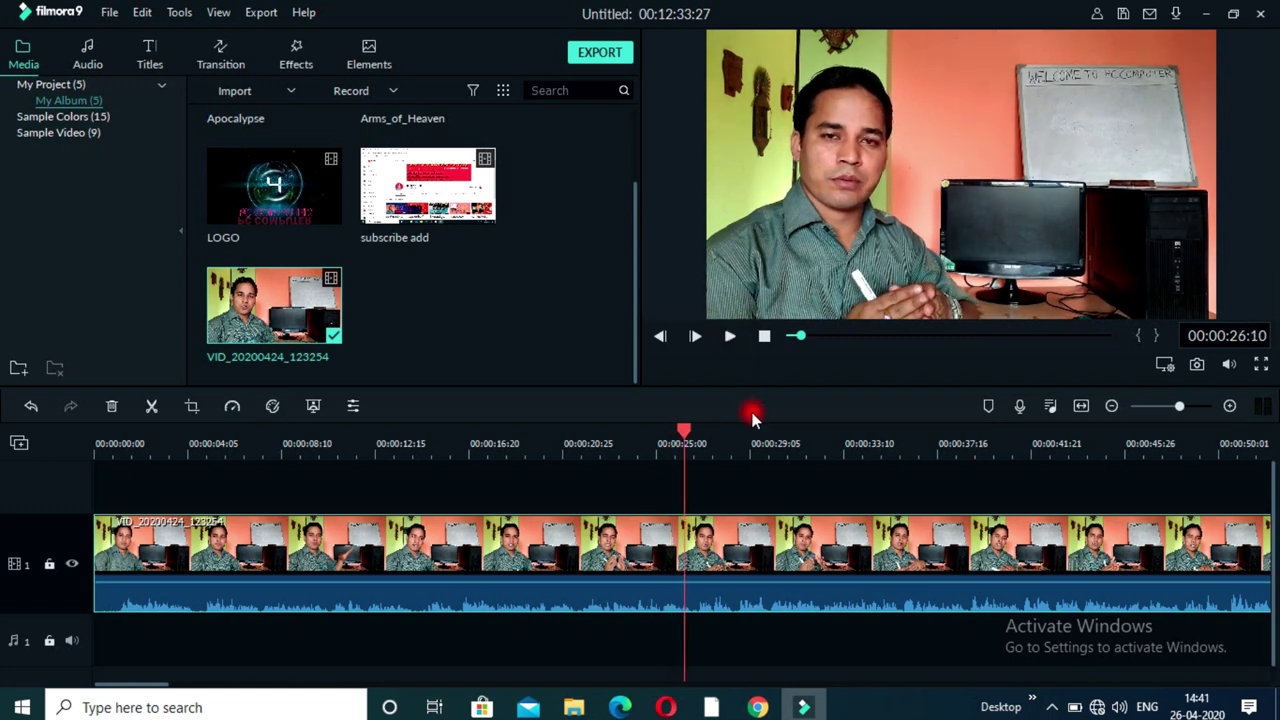
click(730, 336)
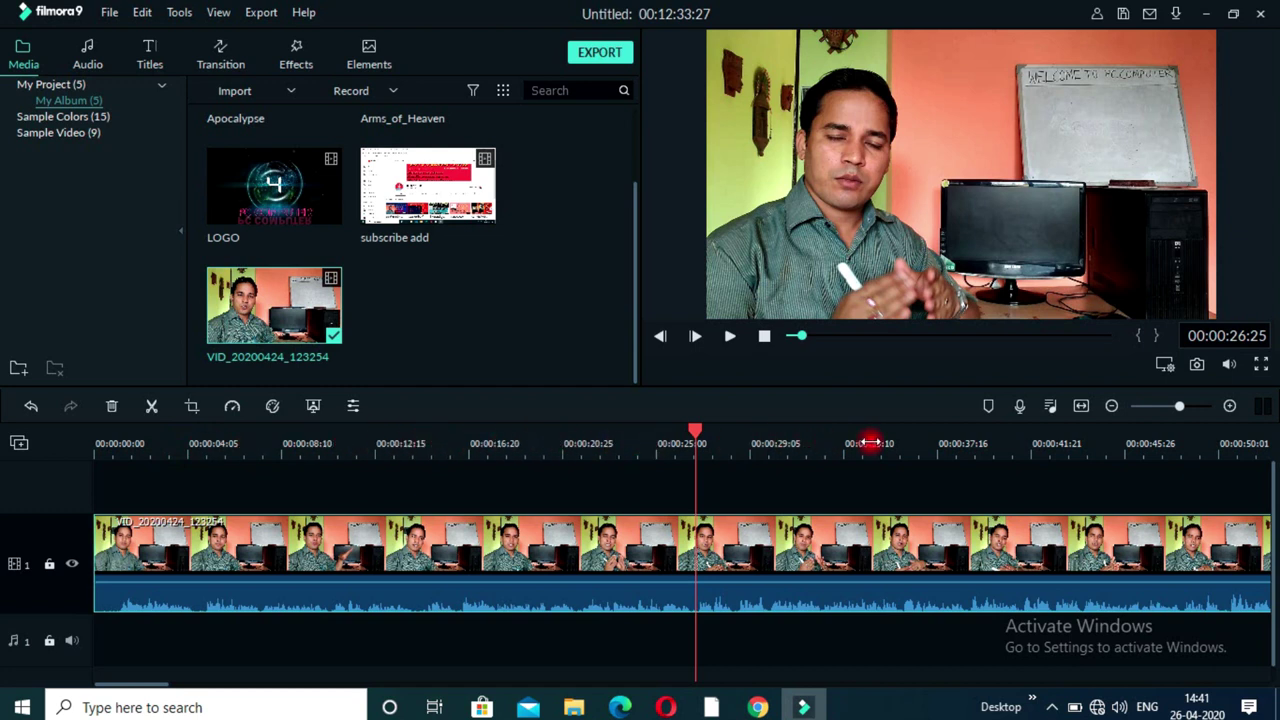
Step: Shift the VID_20200424_123254 clip along track 1 to start at about 00:01:50, leaving a gap before it
drag(880, 443, 385, 443)
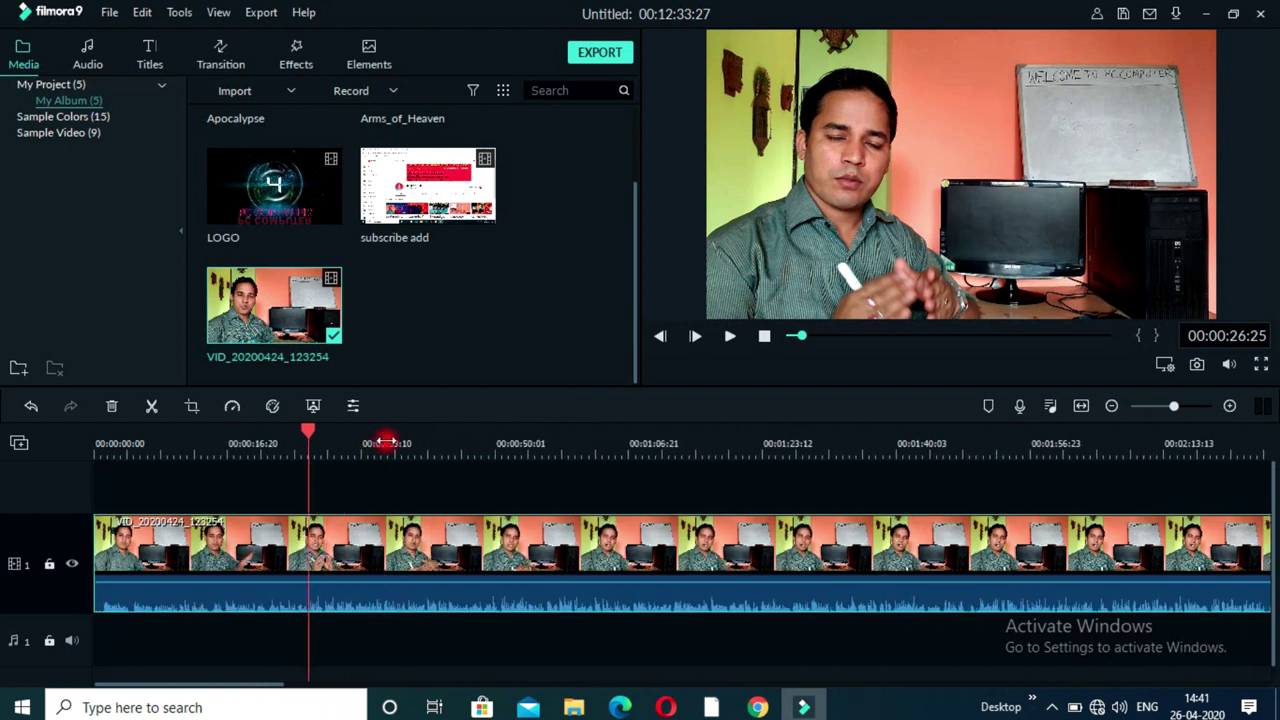
drag(743, 445, 466, 445)
drag(786, 453, 414, 443)
drag(777, 443, 483, 443)
drag(634, 443, 457, 443)
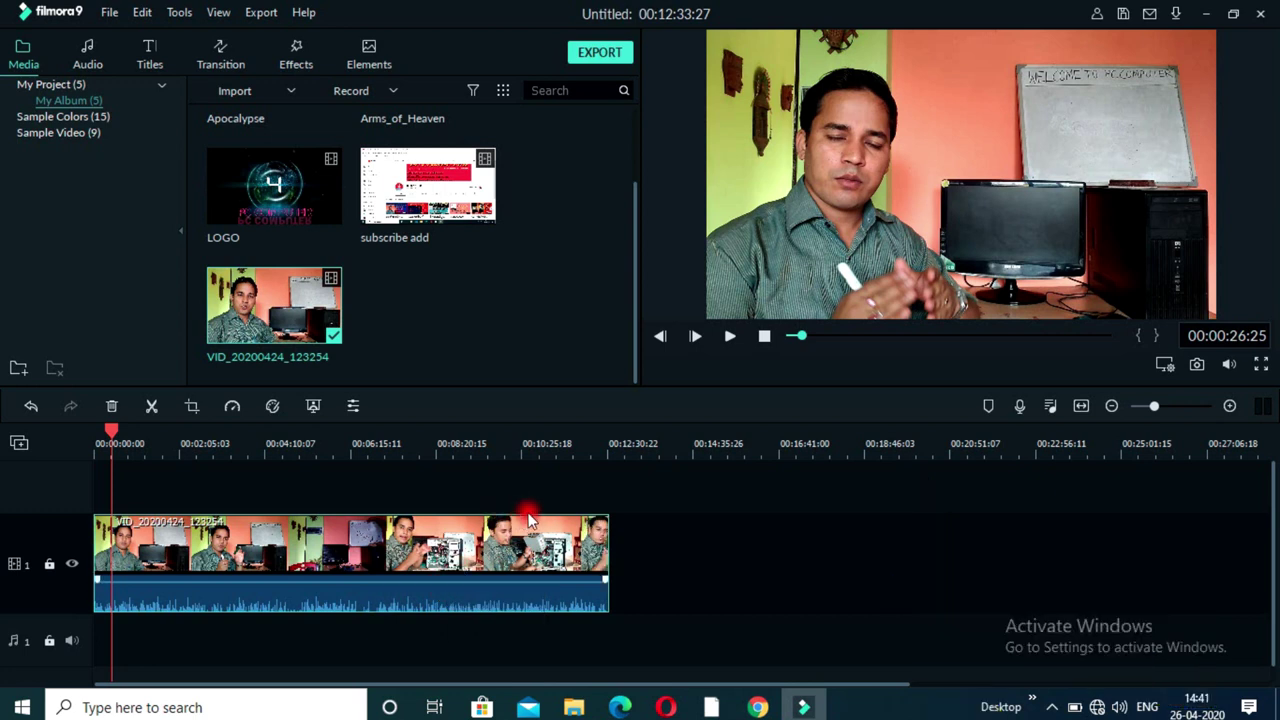
click(478, 548)
drag(480, 548, 524, 548)
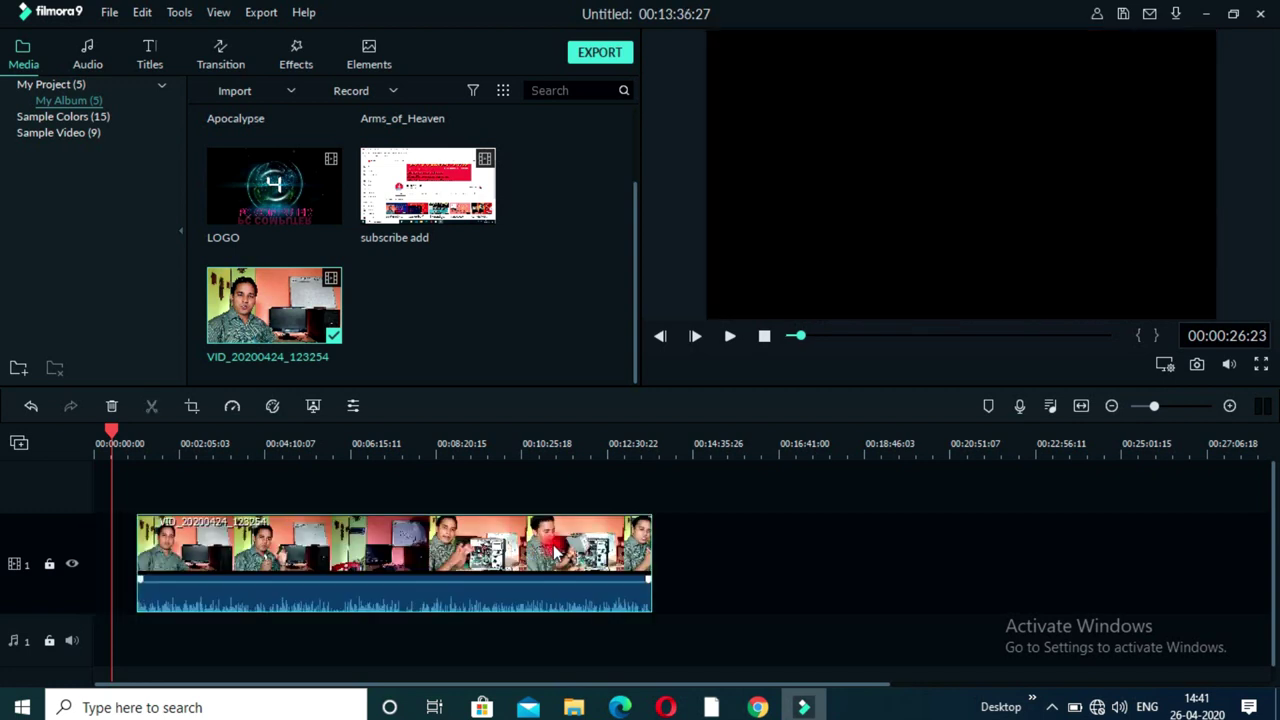
mouse_move(580, 549)
mouse_down()
mouse_move(663, 549)
mouse_move(602, 556)
mouse_up()
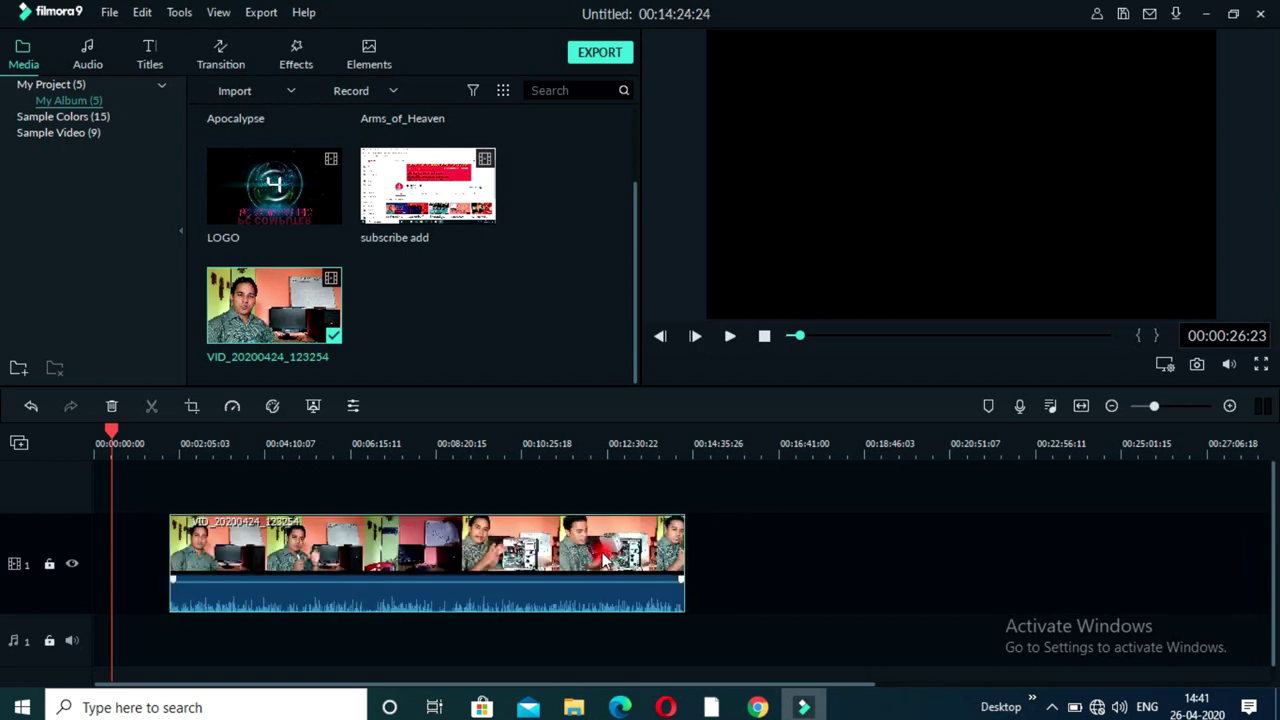
Step: Preview the LOGO video and place it at the very start of video track 1, before the main clip
click(307, 187)
double_click(307, 187)
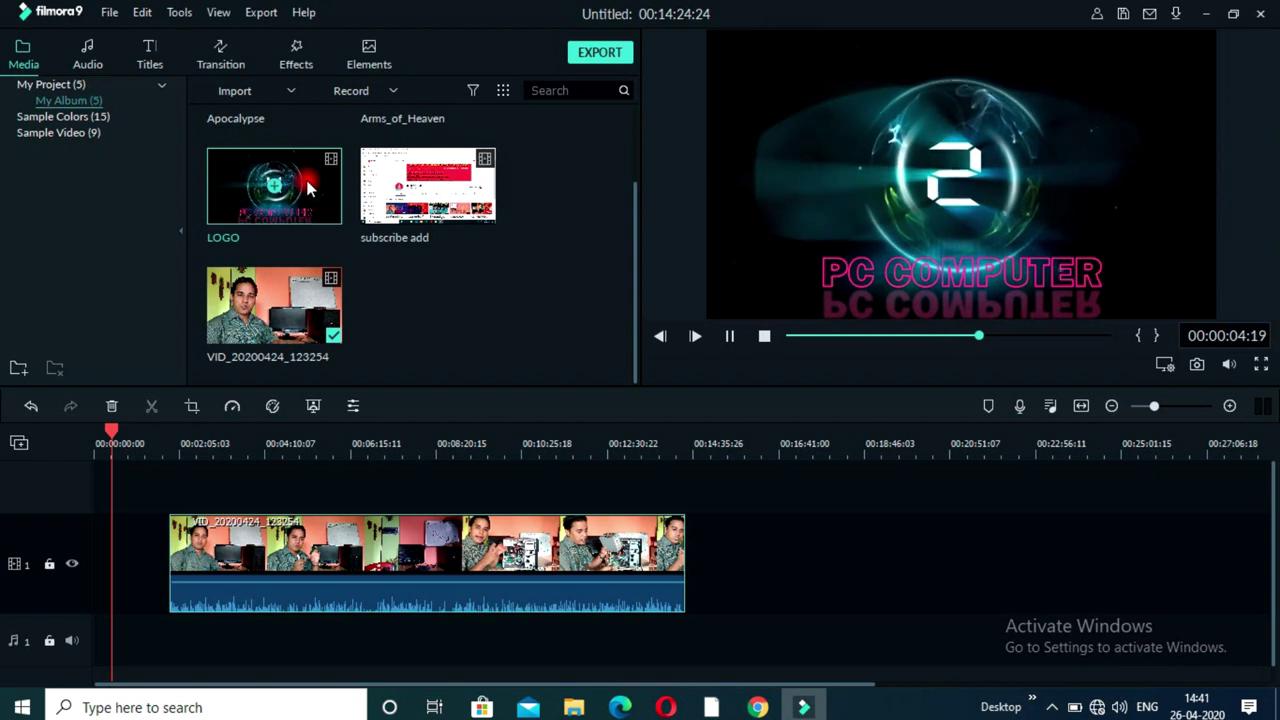
key(space)
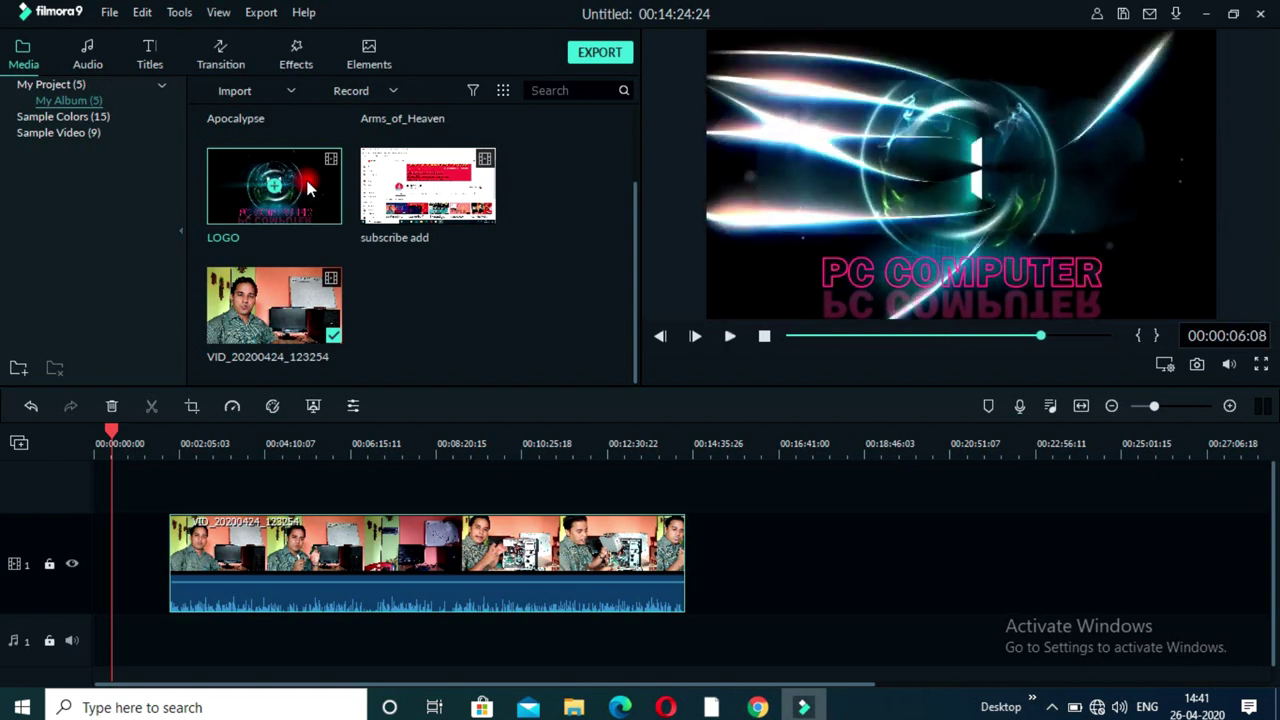
drag(308, 187, 97, 540)
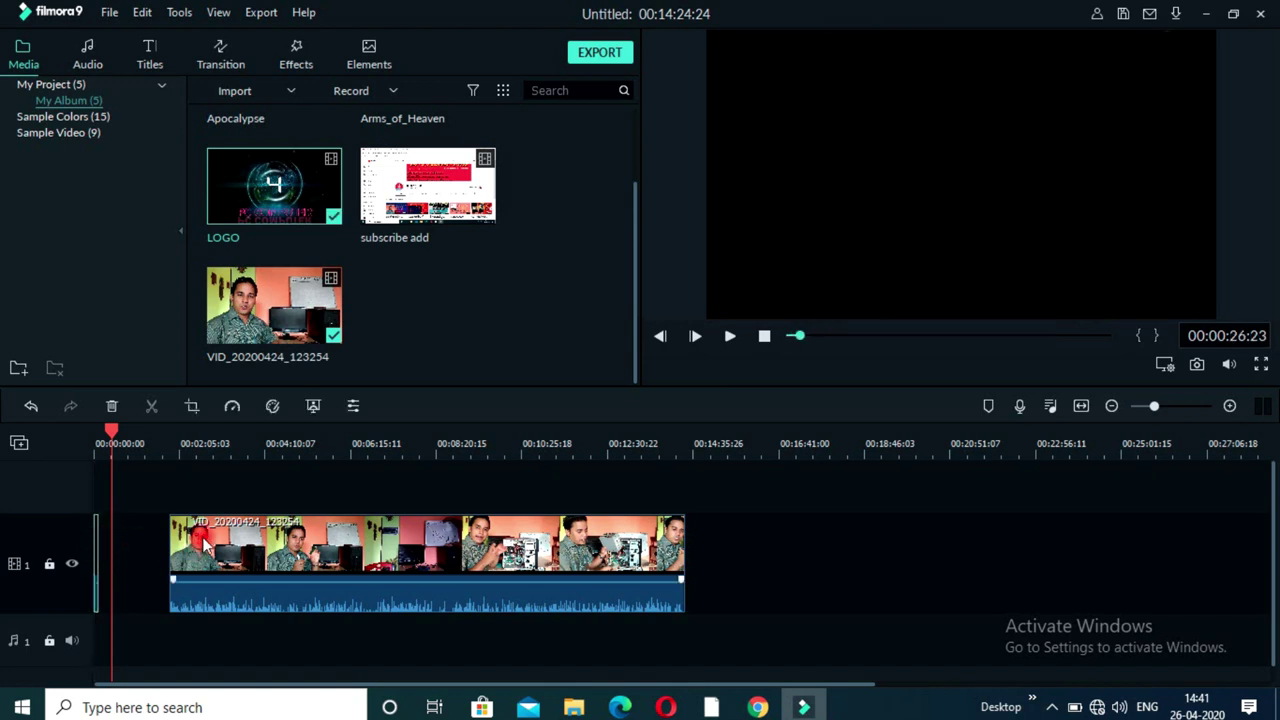
Step: Move the VID_20200424_123254 clip on track 1 back against the end of the LOGO clip, closing the gap
drag(277, 556, 198, 556)
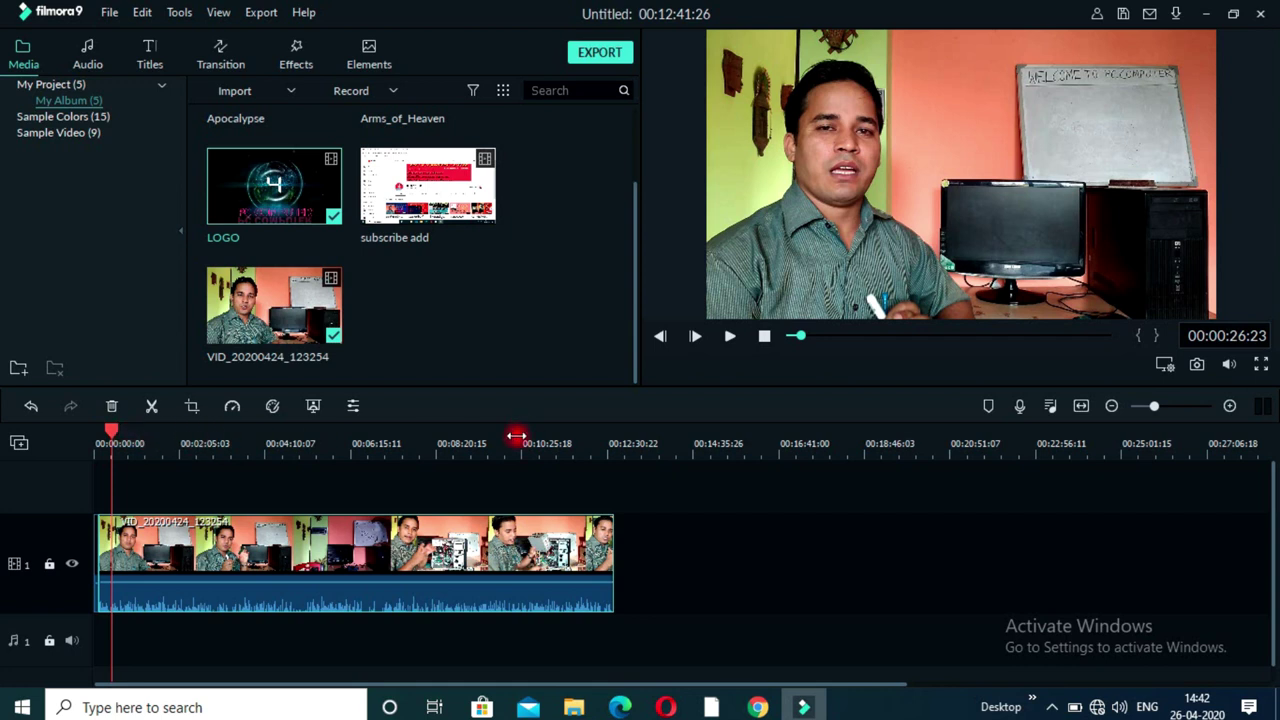
drag(436, 445, 823, 398)
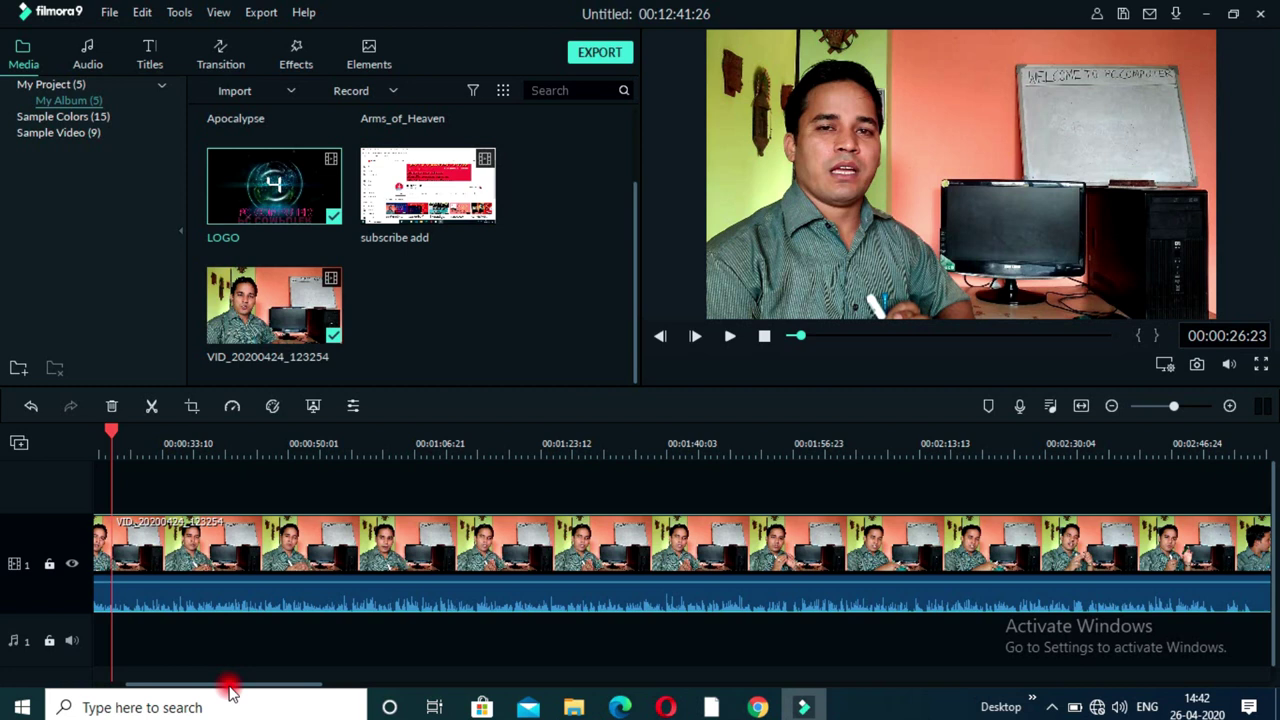
drag(230, 688, 134, 686)
Step: Play the timeline from near the start through the LOGO clip into the main clip, pausing at about 00:00:19
drag(296, 437, 109, 444)
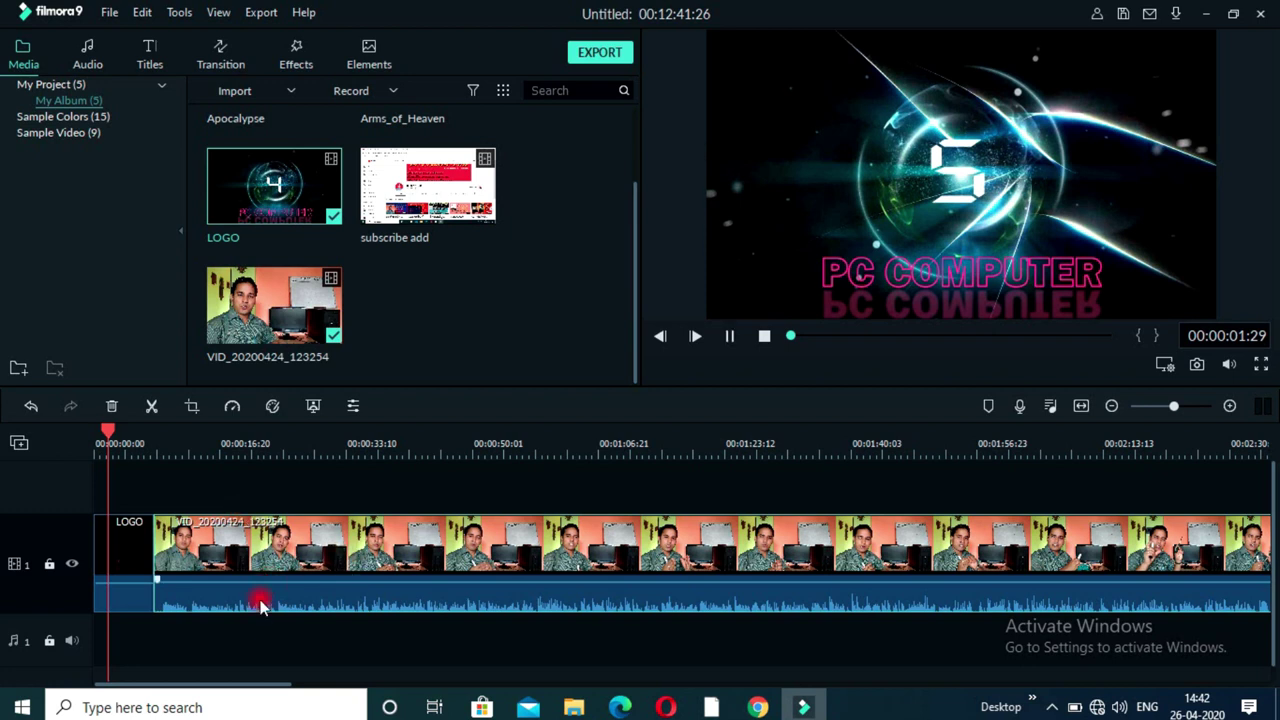
key(space)
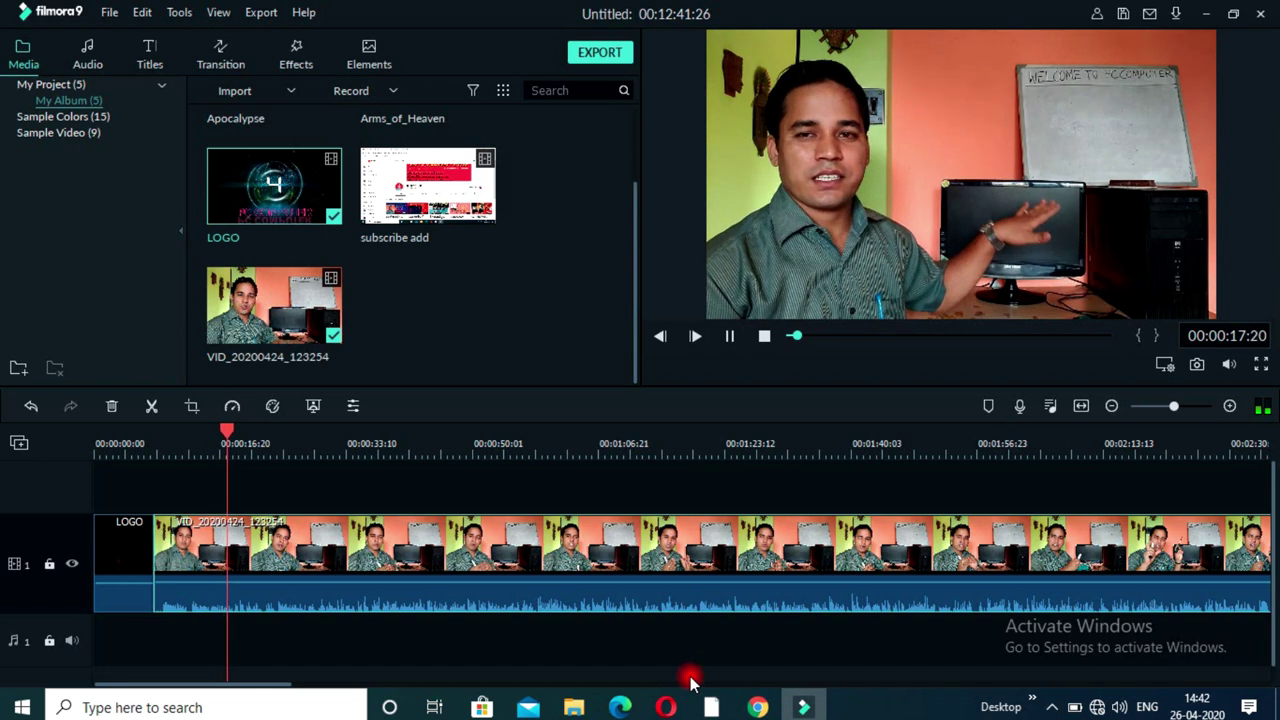
key(space)
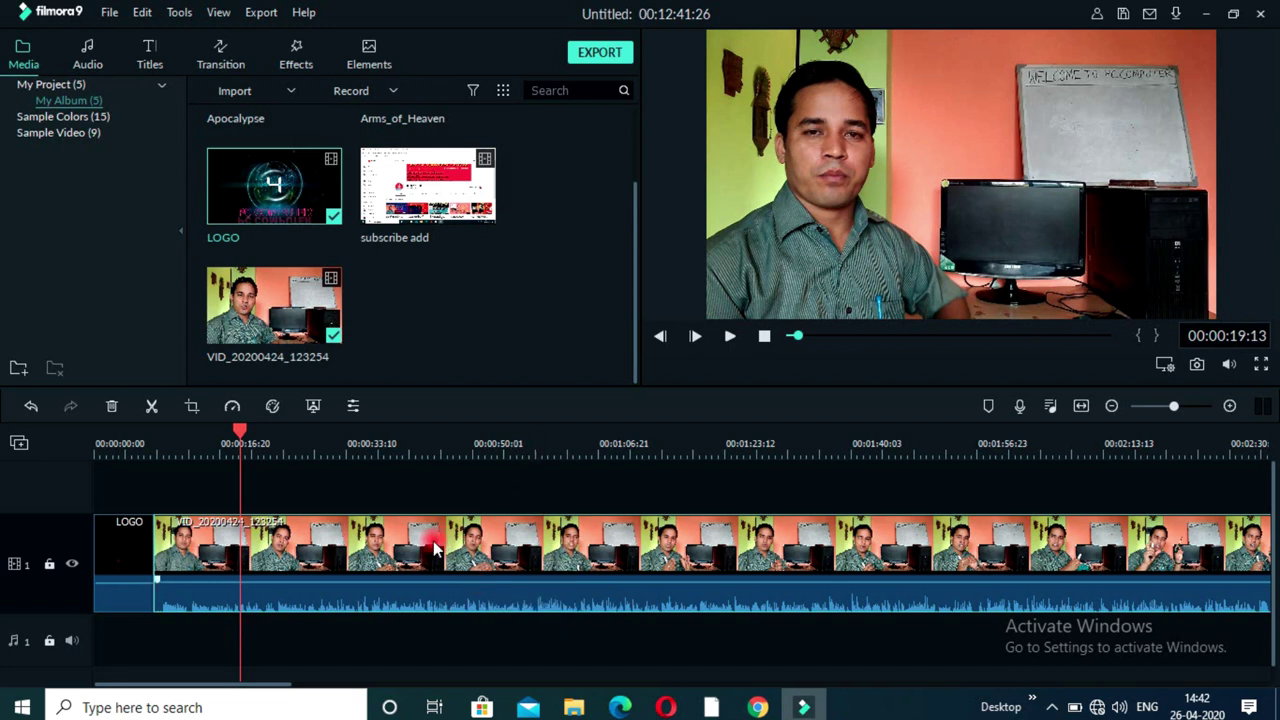
Step: Split the main VID_20200424_123254 clip at 00:00:19:11 and again at 00:00:52:07
click(153, 407)
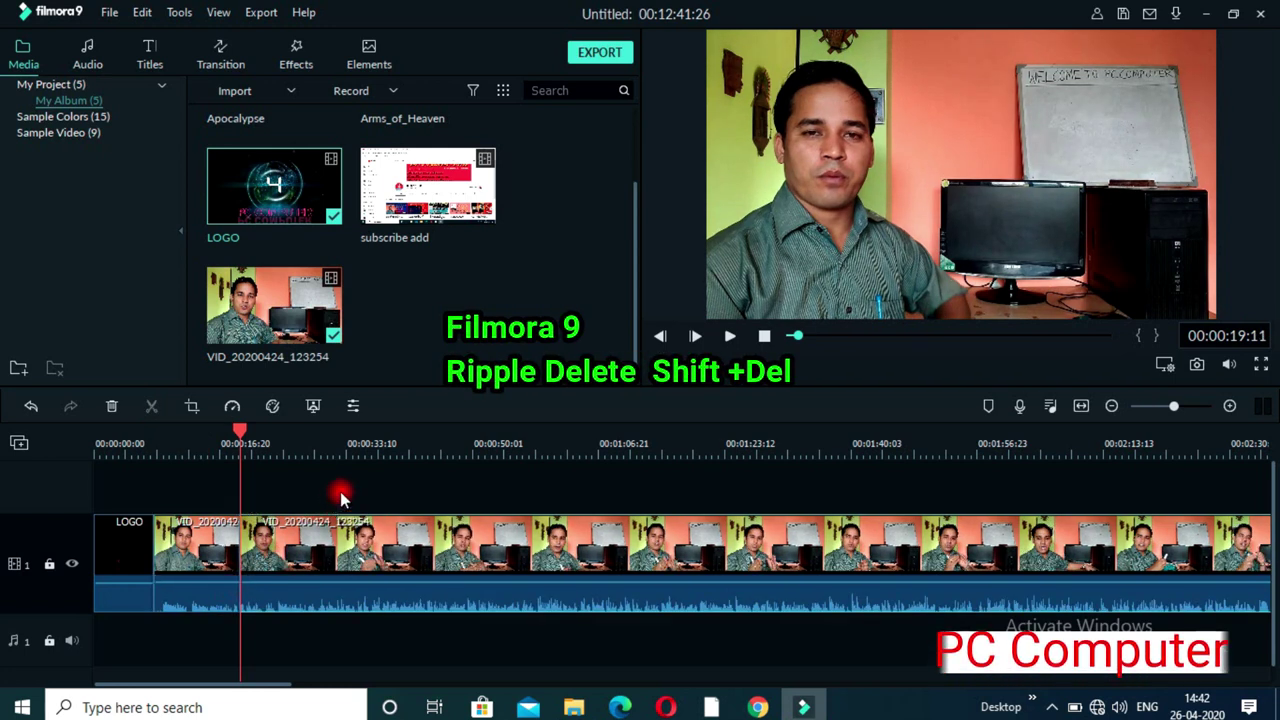
drag(240, 434, 489, 436)
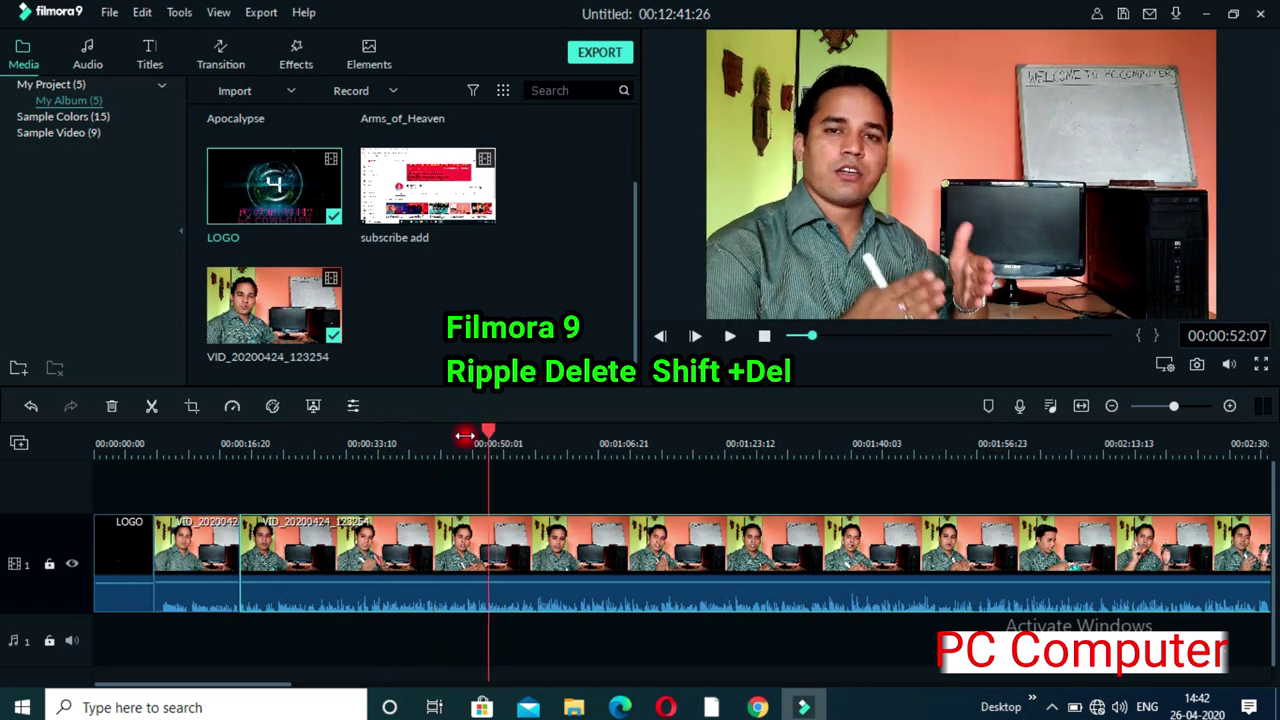
click(154, 408)
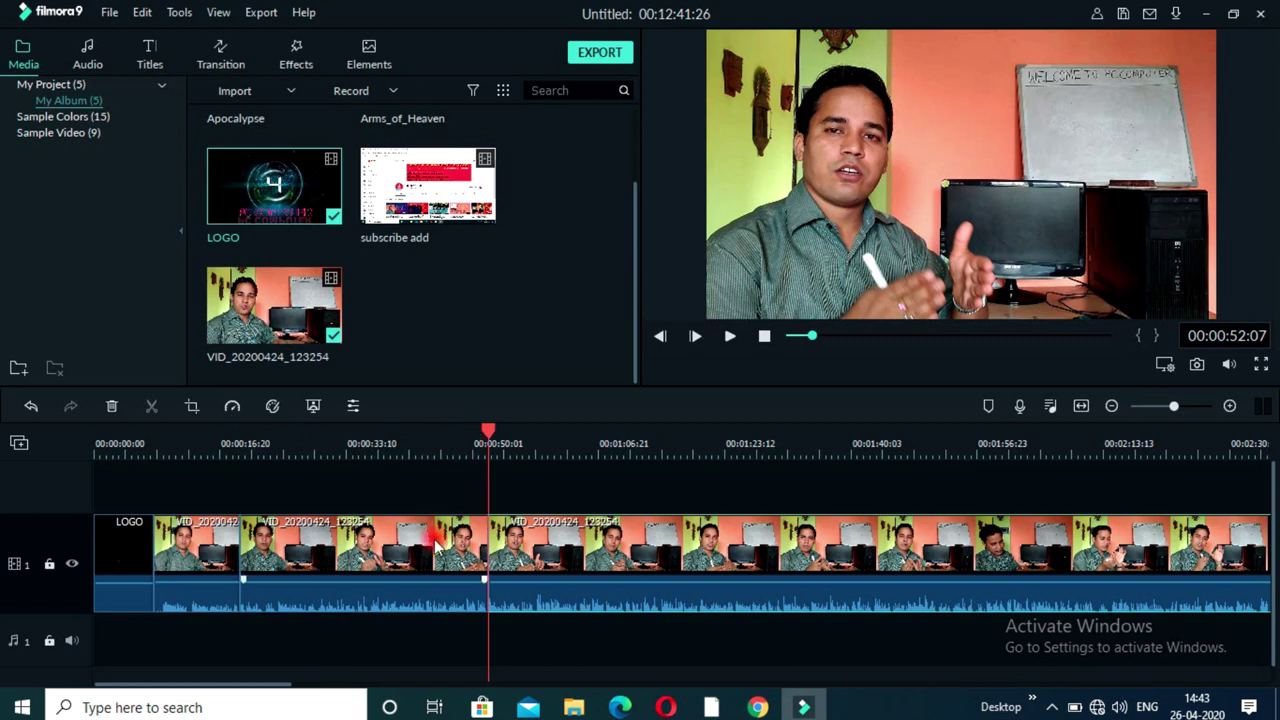
Step: Delete the section between the two splits and ripple delete the empty gap it leaves on track 1
right_click(368, 545)
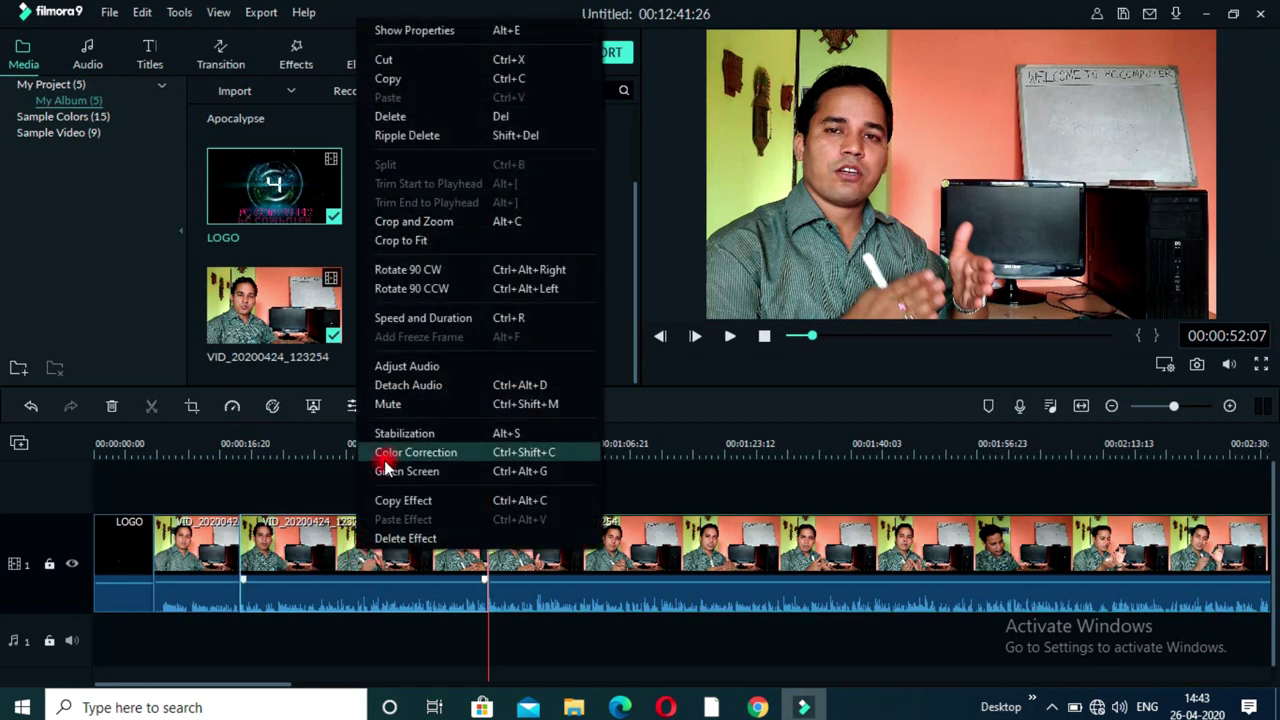
click(398, 118)
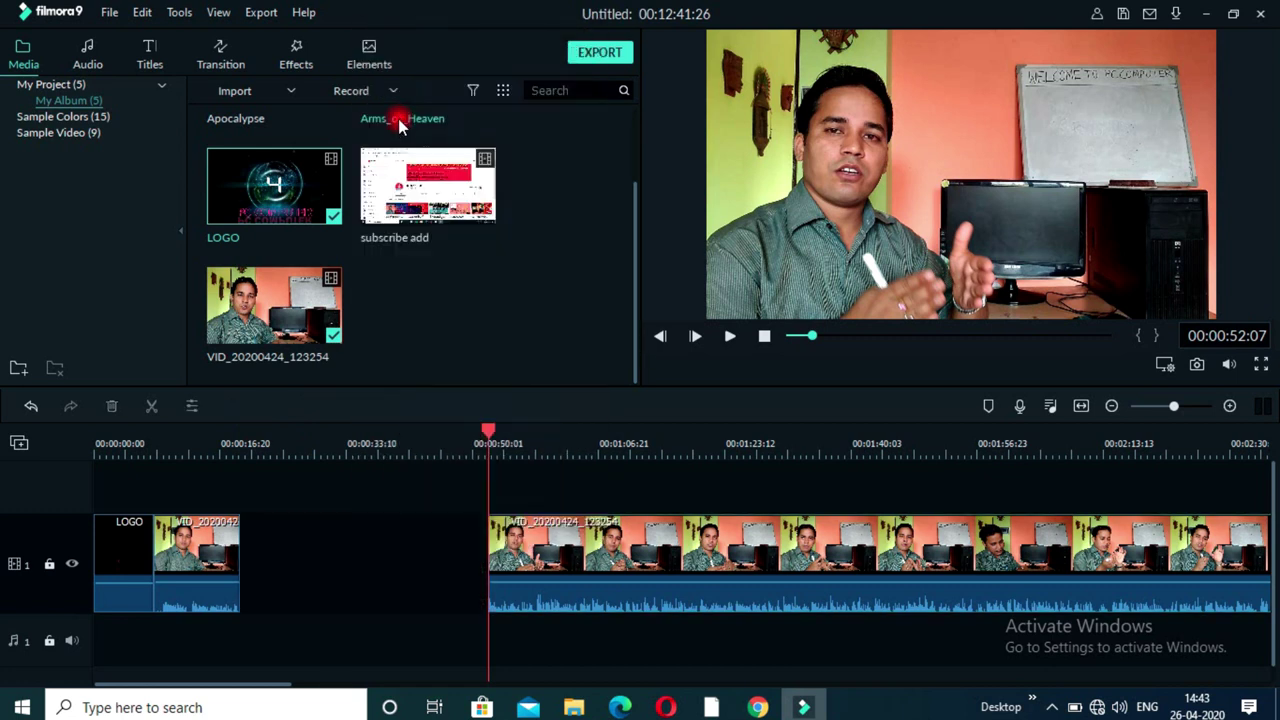
click(350, 558)
right_click(350, 558)
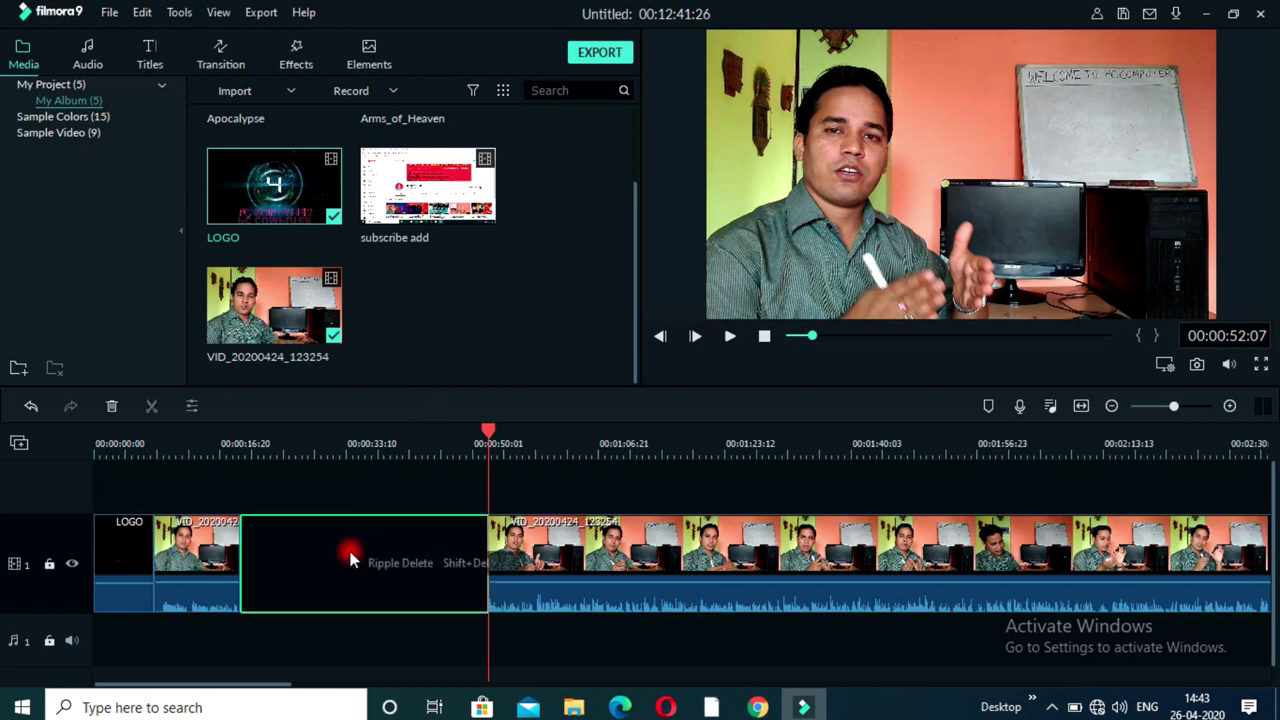
click(412, 563)
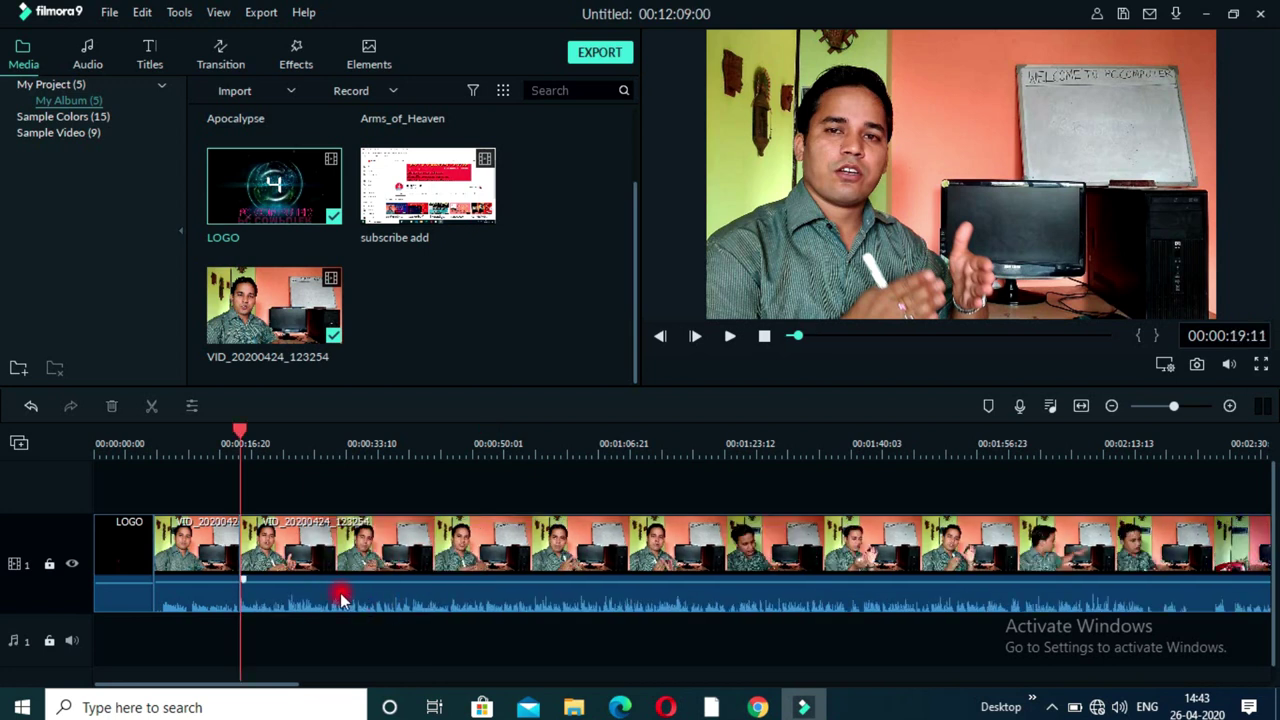
Step: Play across the cut at 00:00:19:11 to check the joined clips, and pause at 00:00:23:08
click(218, 433)
key(space)
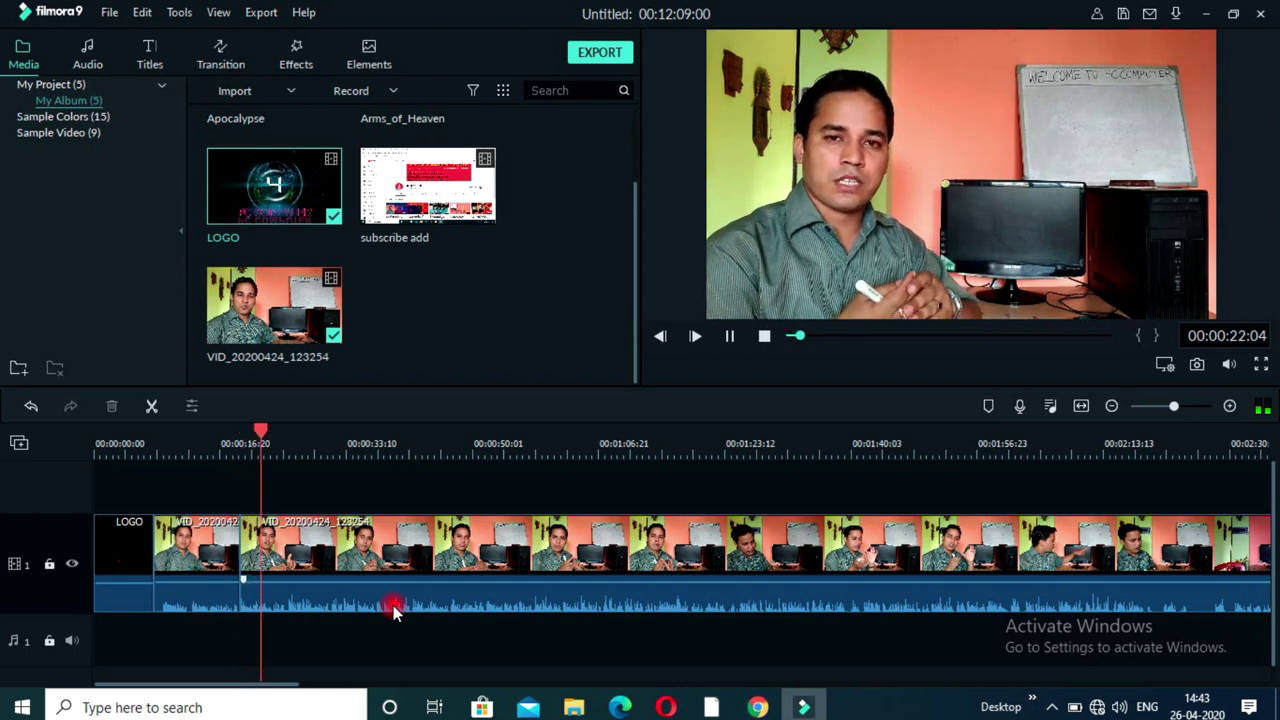
key(space)
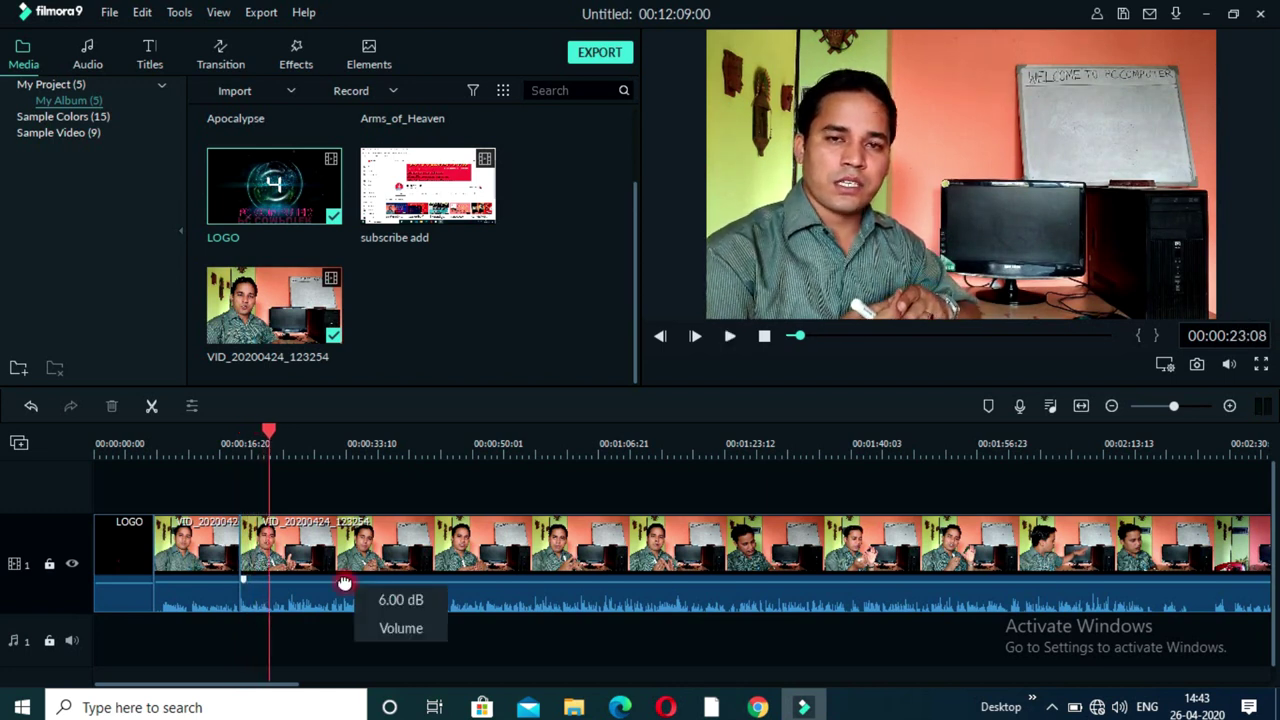
Step: Split the main clip at 00:00:31:12 and shift the part after it about 9 seconds later, leaving a gap
click(329, 455)
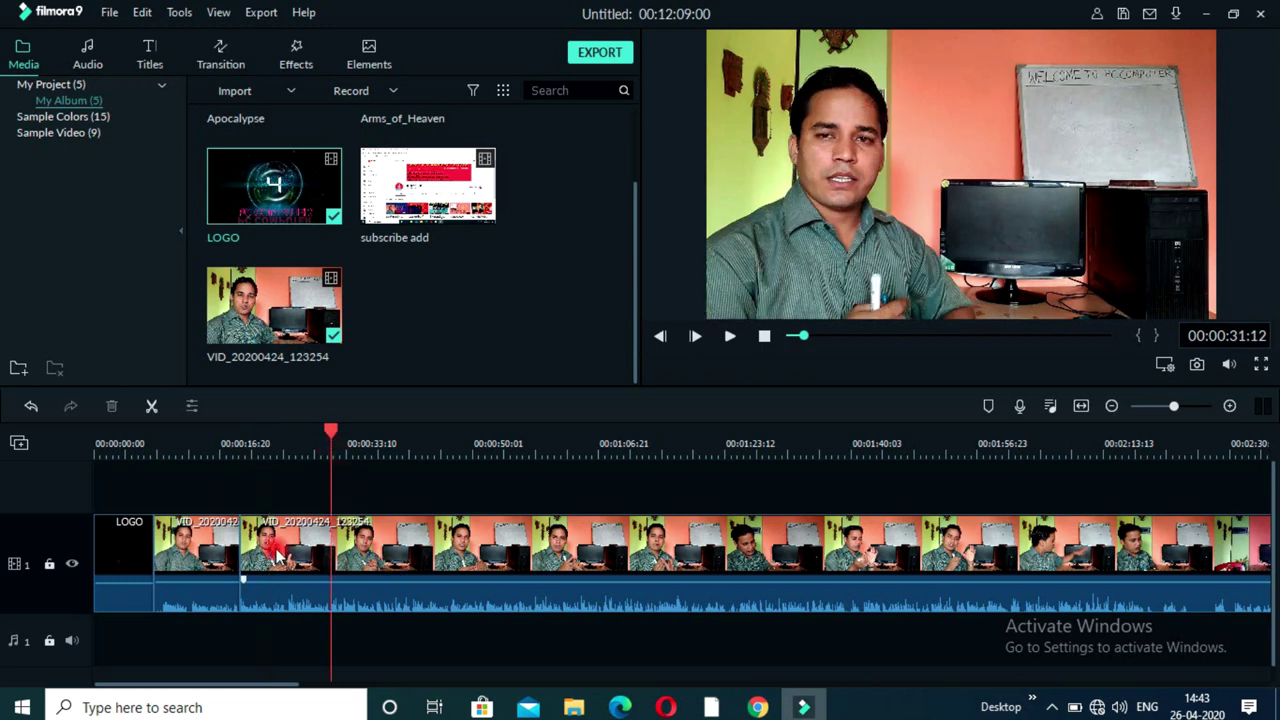
click(150, 407)
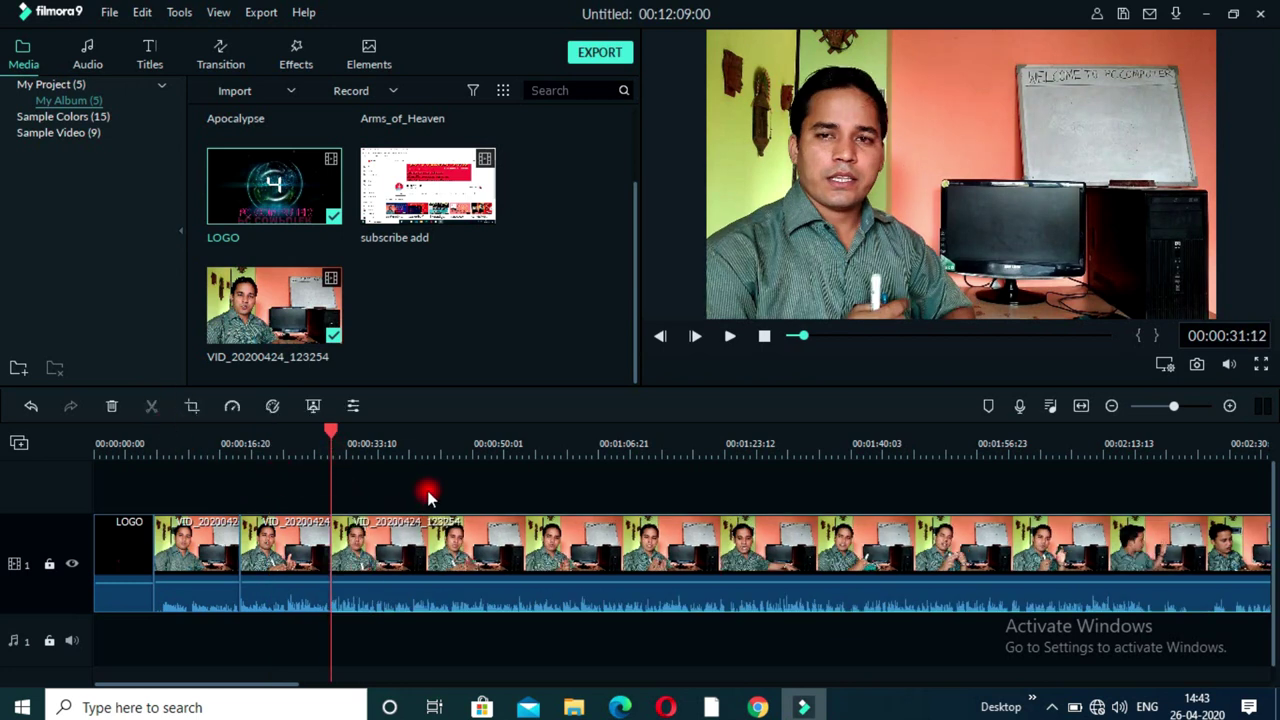
drag(395, 543, 465, 540)
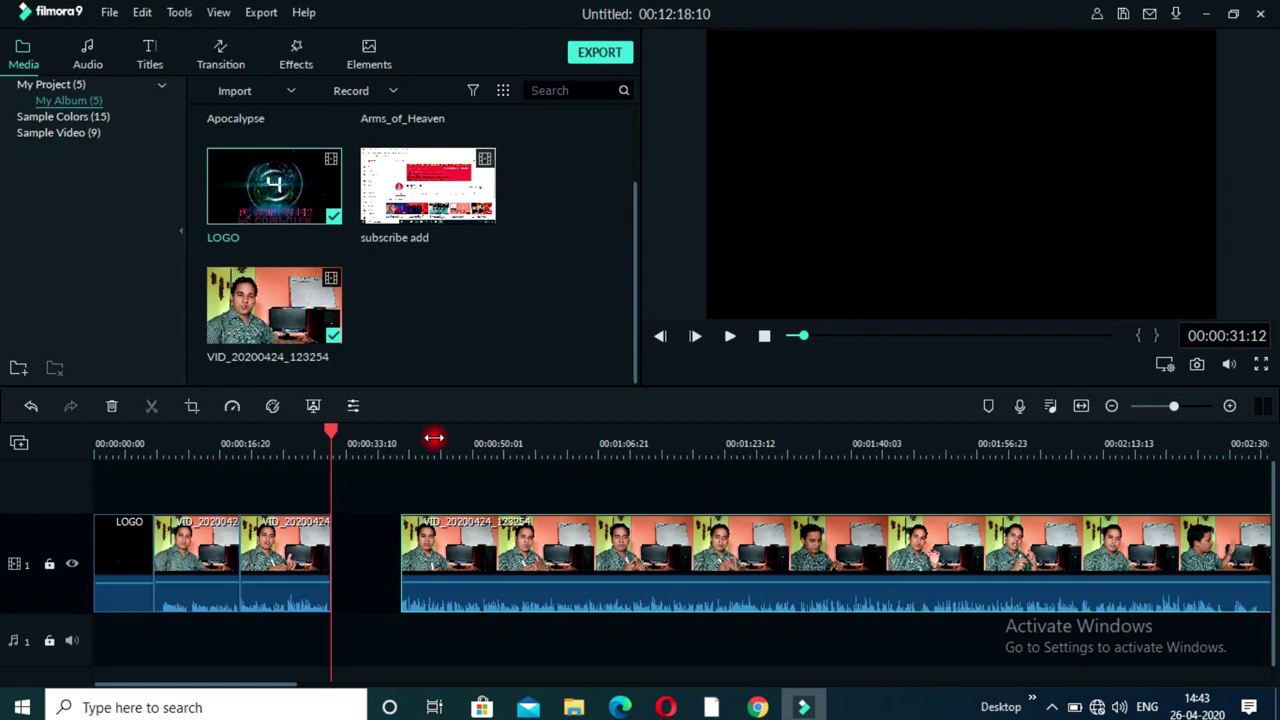
Step: Preview the subscribe add video and place it on track 1 at the start of the gap, at 00:00:31:12
double_click(447, 197)
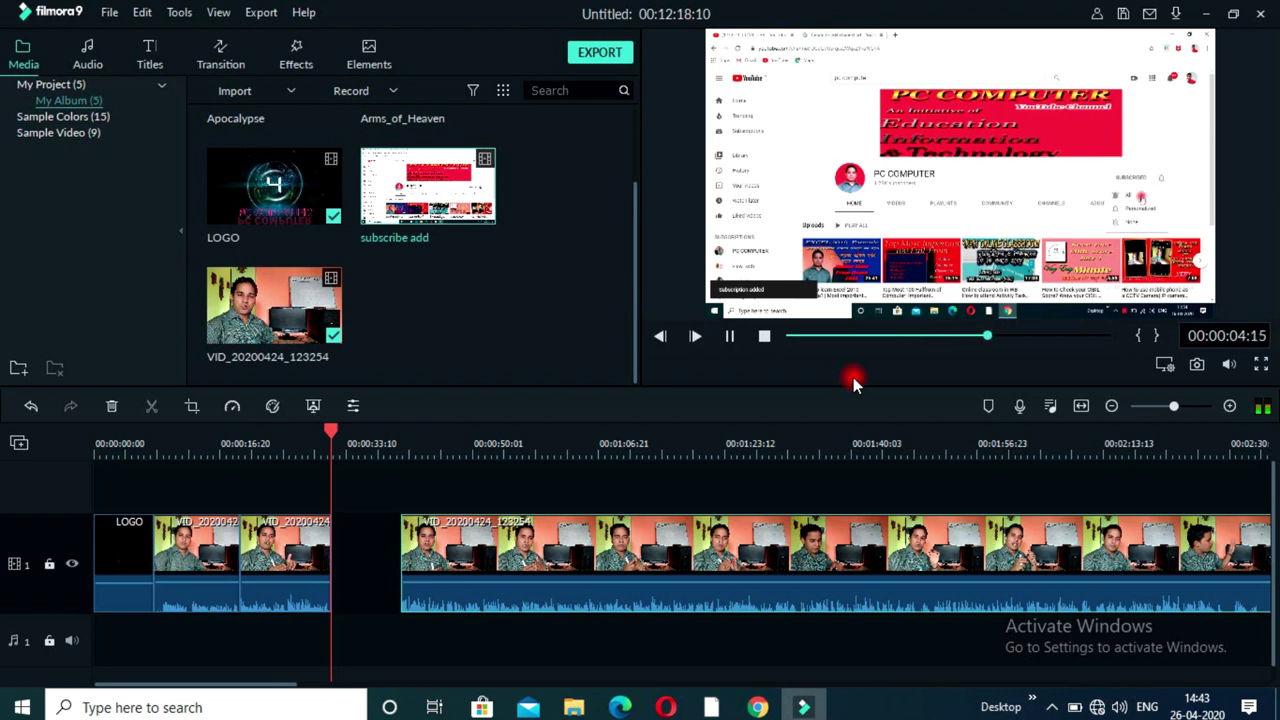
key(space)
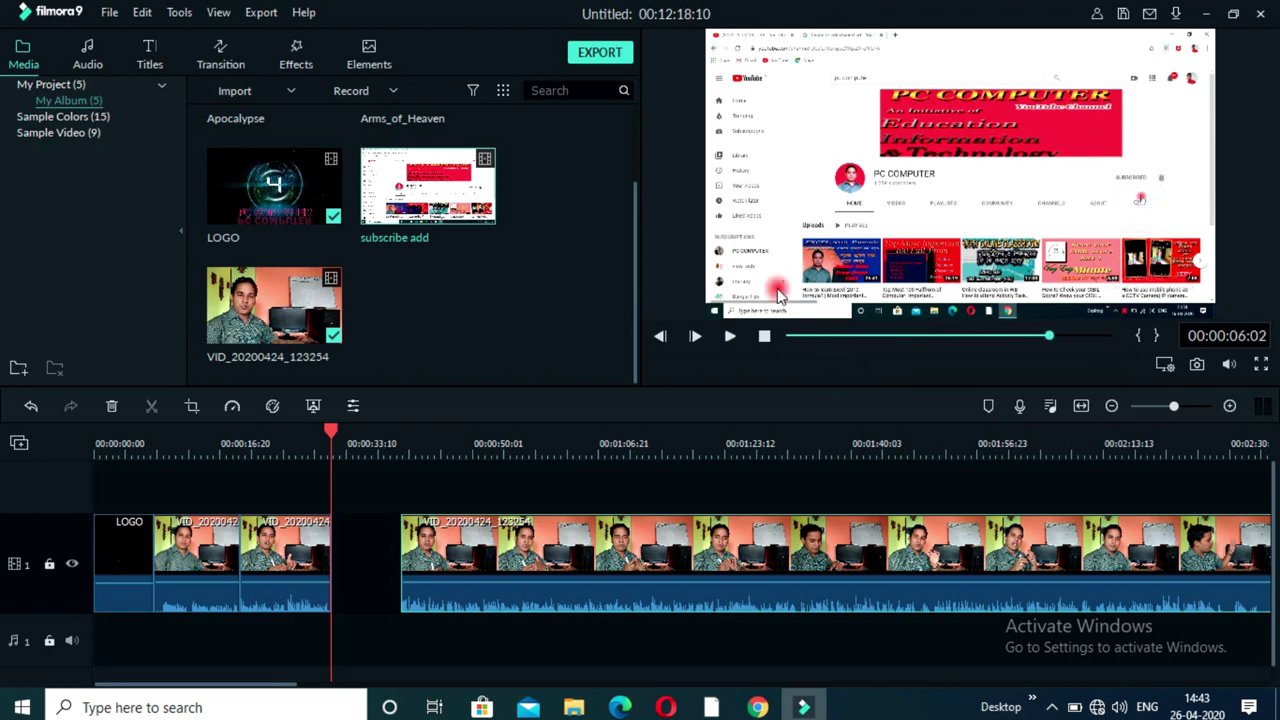
drag(460, 193, 455, 224)
drag(436, 352, 330, 537)
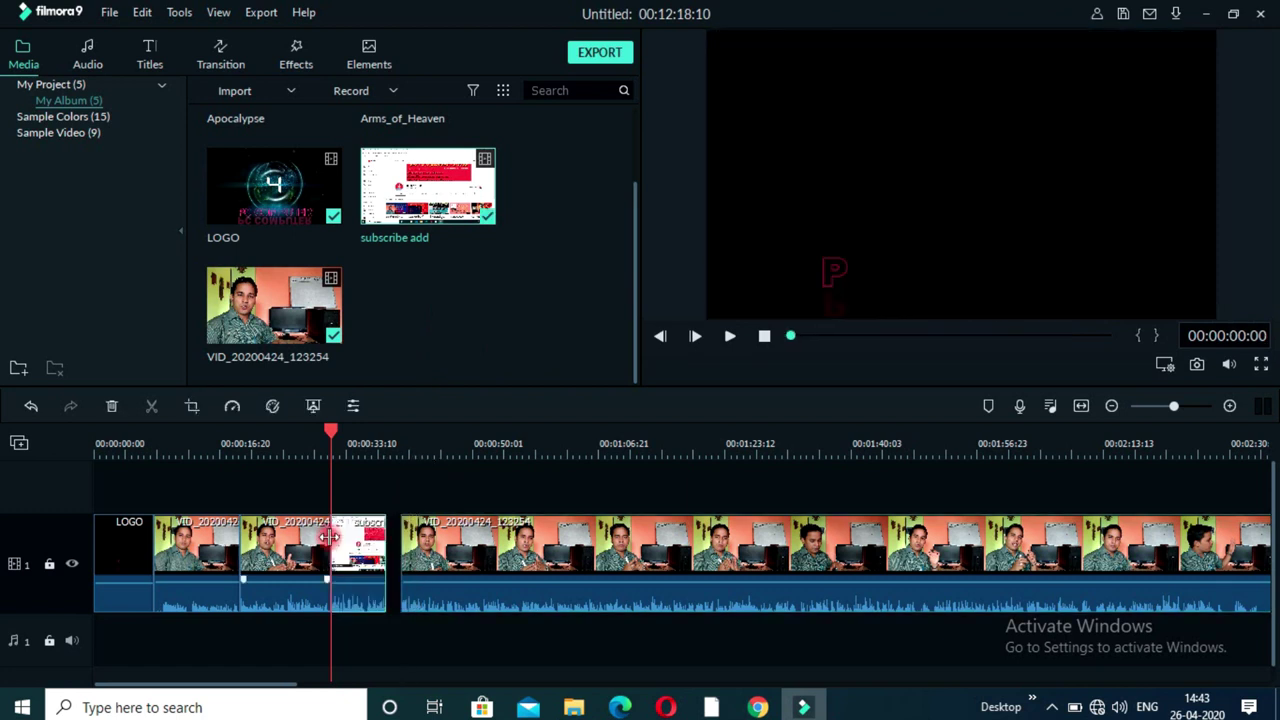
Step: Ripple delete the remaining gap between the subscribe add clip and the main clip on track 1
click(395, 537)
right_click(406, 538)
click(433, 548)
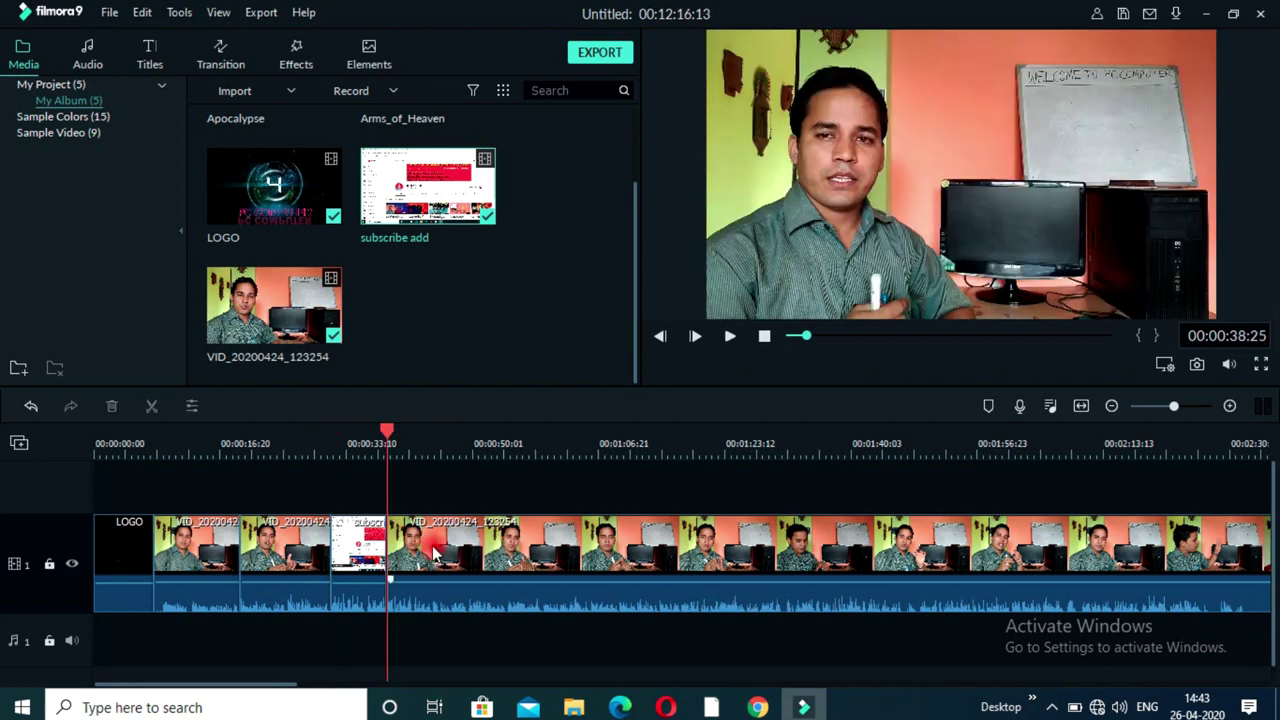
click(440, 512)
click(243, 594)
Step: Add the Apocalypse music at the start of audio track 1 and play from 00:00:38:25 to hear it under the video
drag(636, 248, 609, 143)
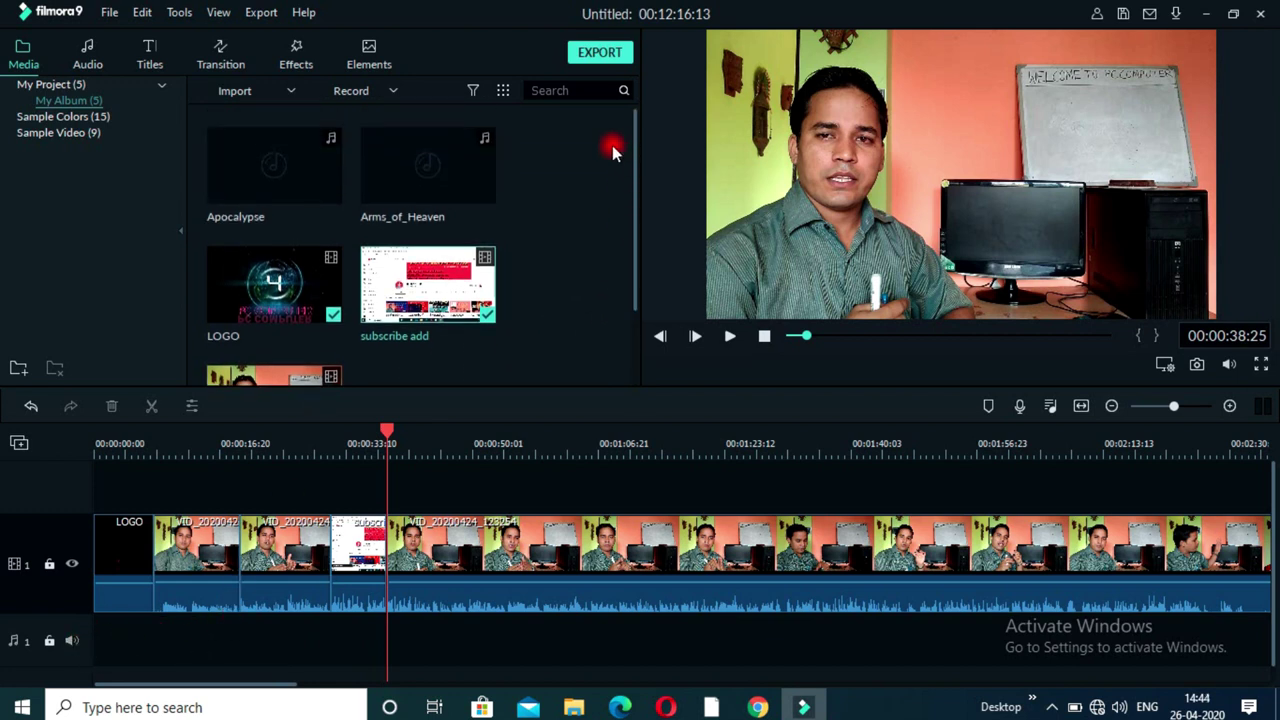
click(295, 182)
drag(295, 177, 94, 615)
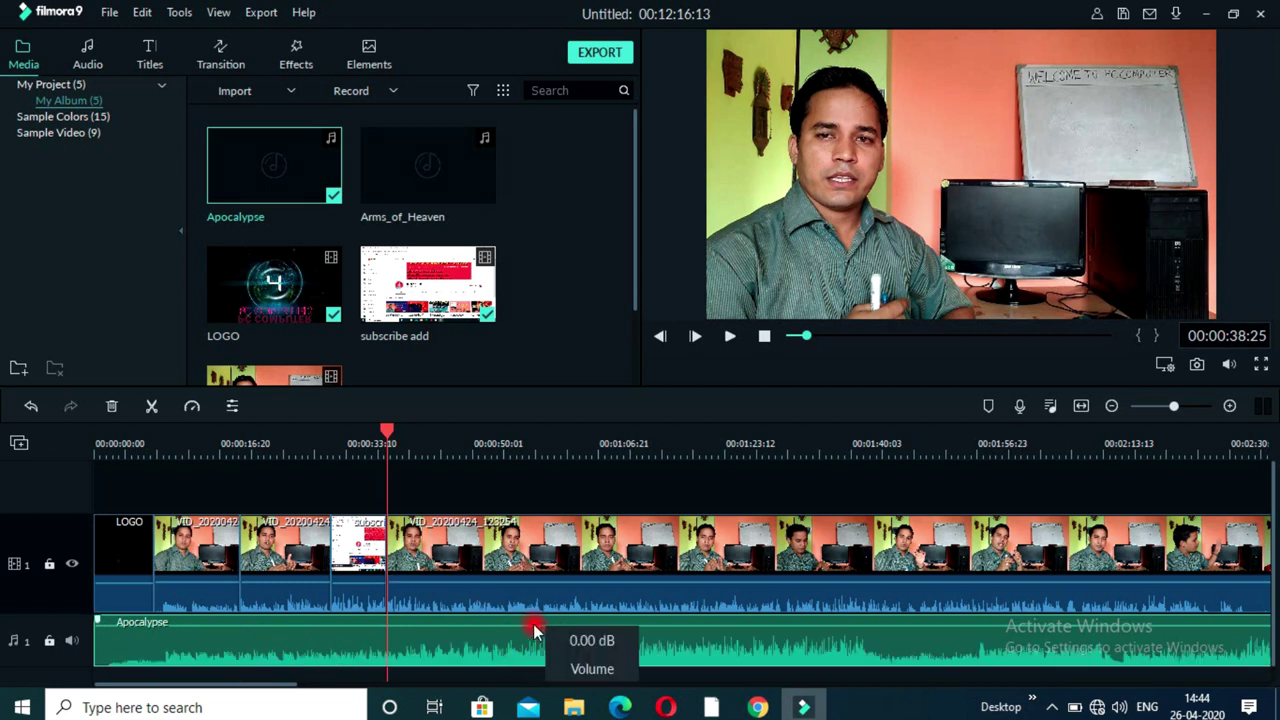
click(730, 336)
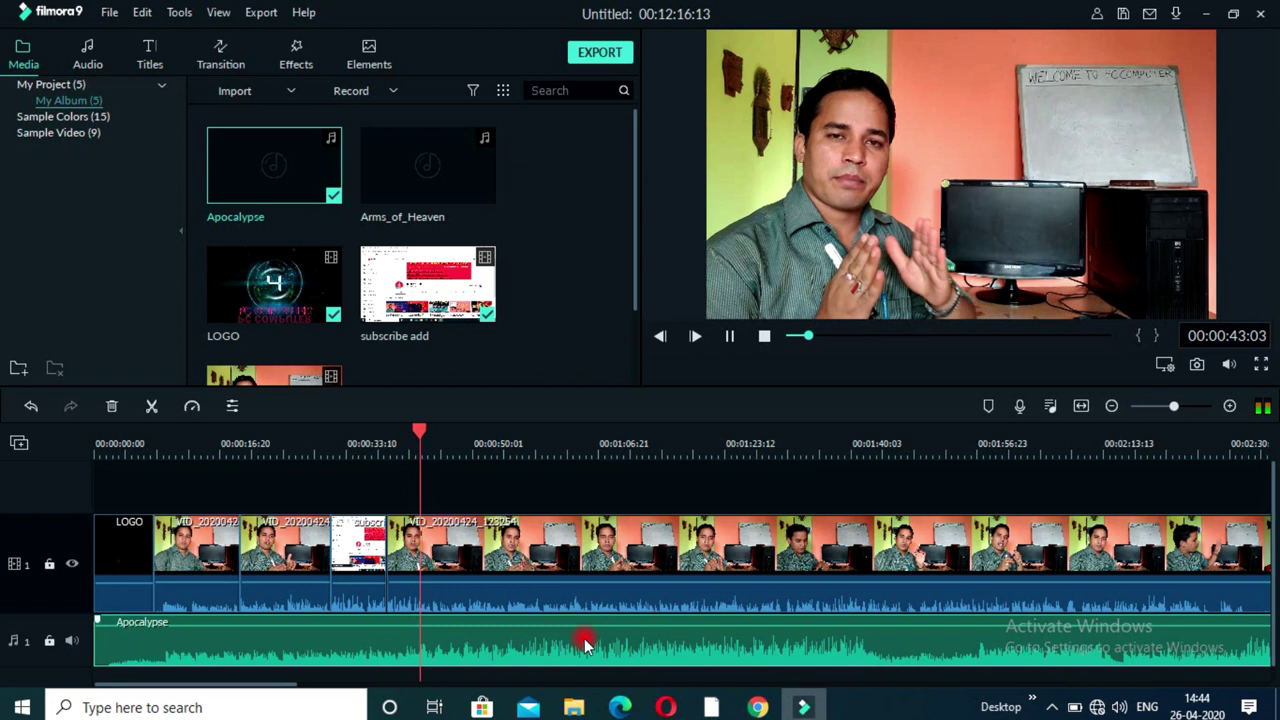
key(space)
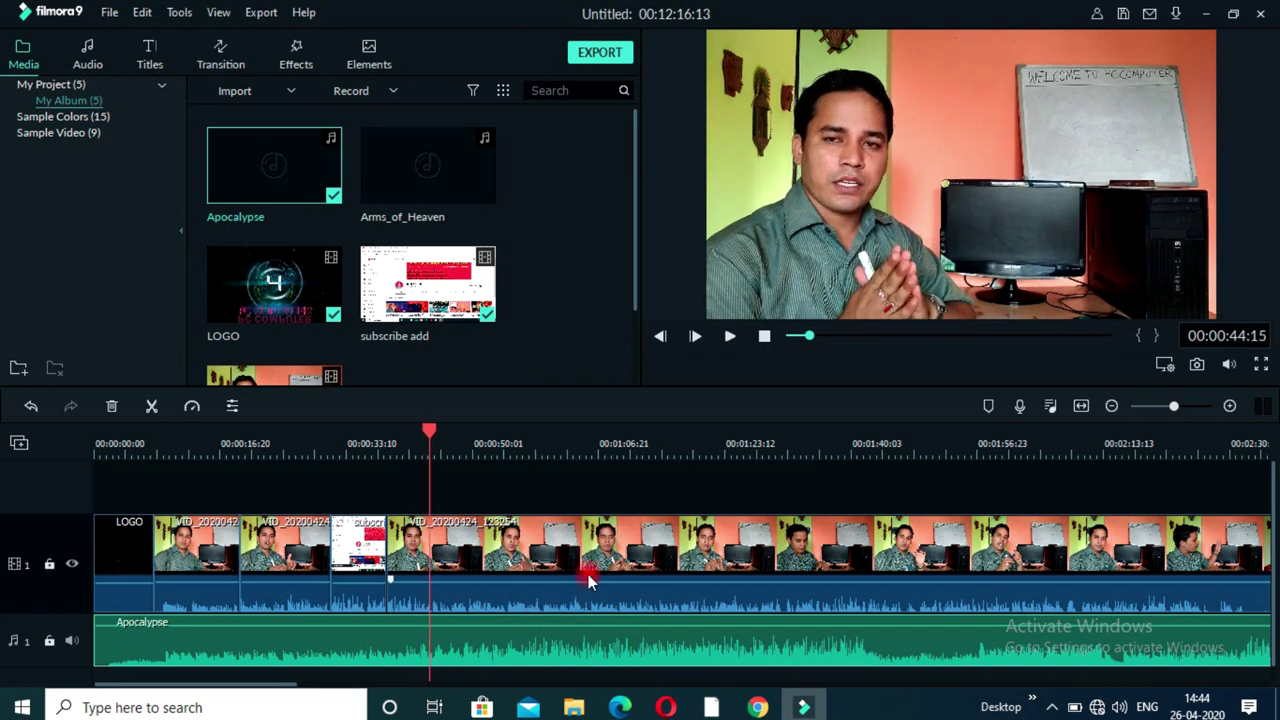
Step: Lower the volume of the Apocalypse music clip on audio track 1 with Adjust Audio
right_click(533, 637)
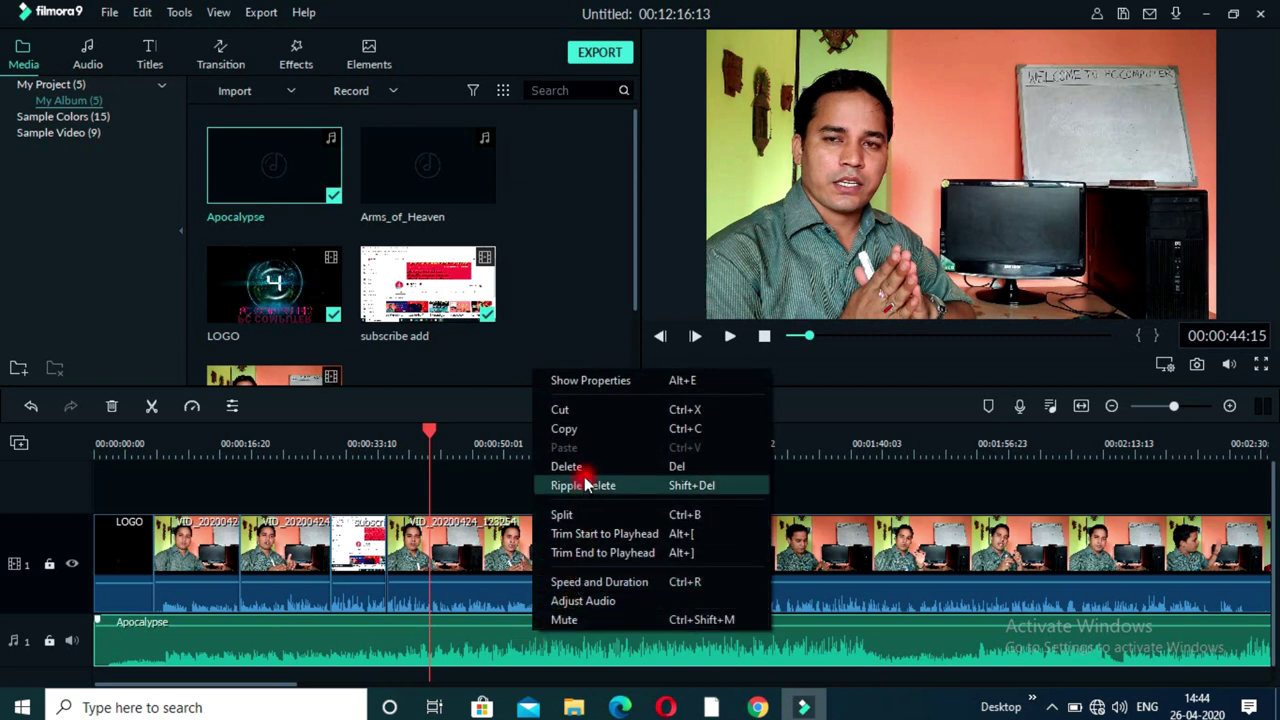
click(585, 601)
drag(67, 232, 68, 250)
click(565, 366)
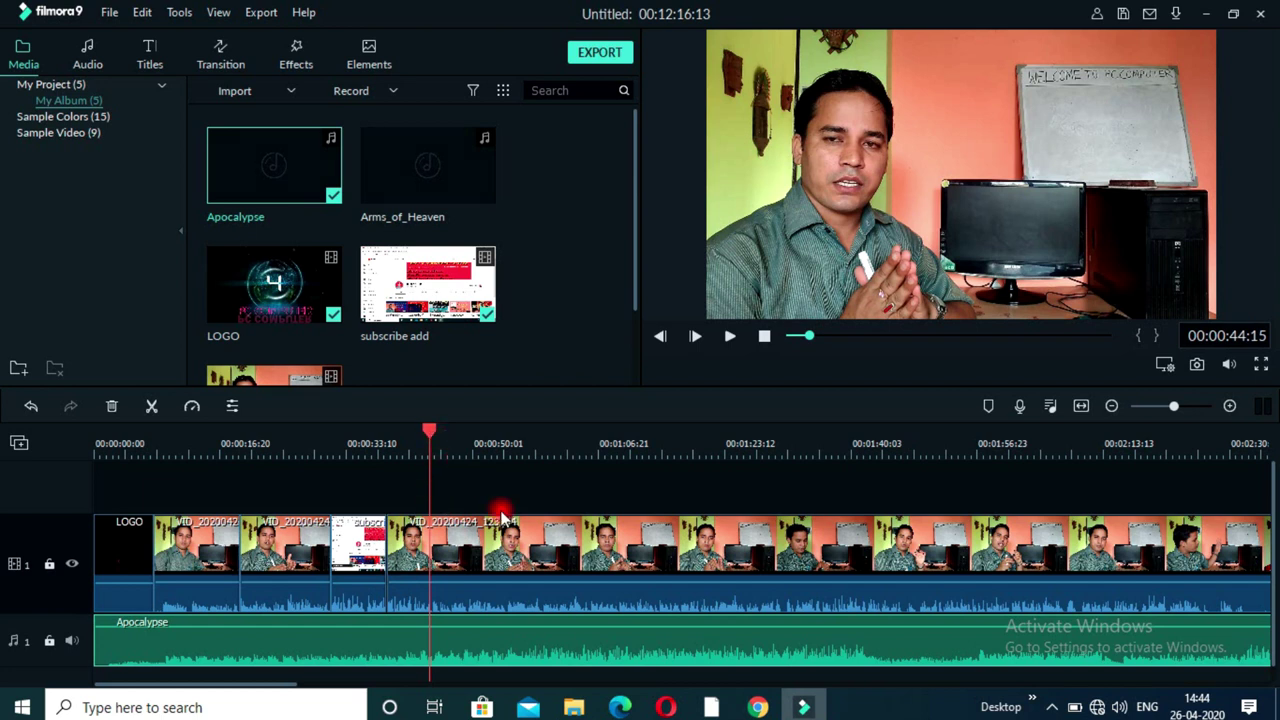
Step: Place another copy of VID_20200424_123254 on video track 2 and shift it to start at about 00:00:16:20
click(543, 445)
click(455, 560)
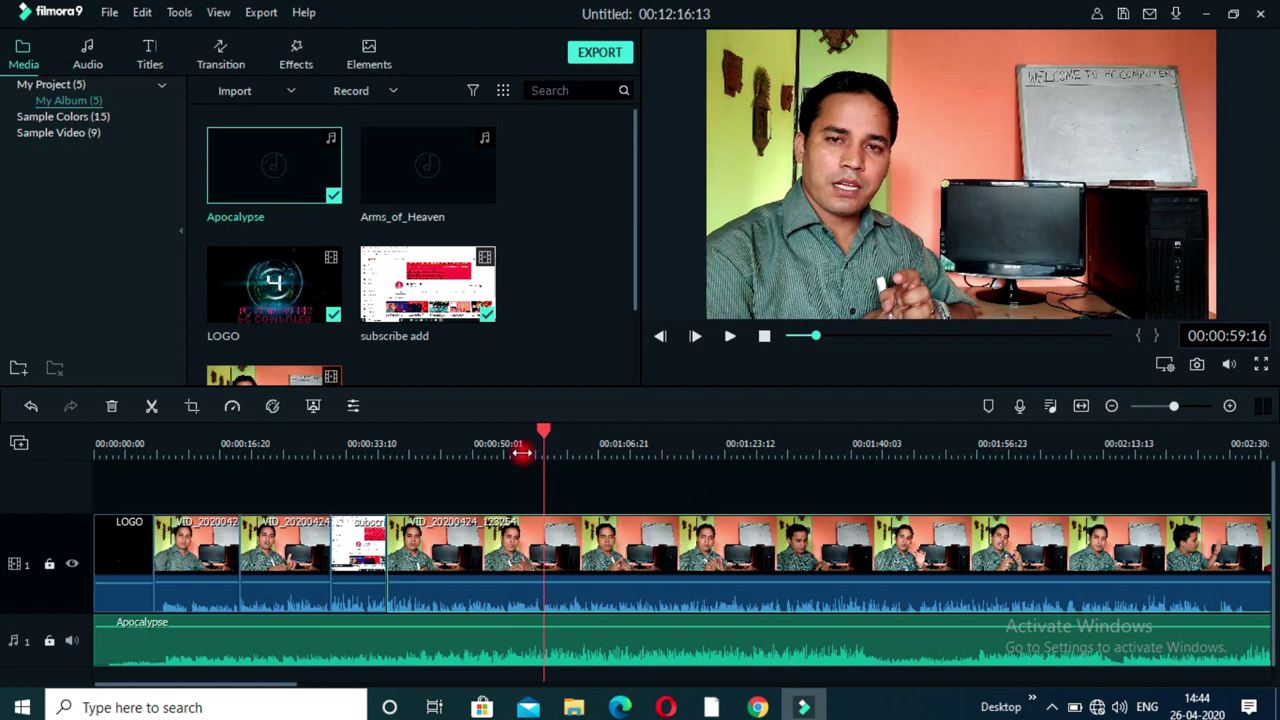
click(305, 376)
scroll(330, 378, down, 2)
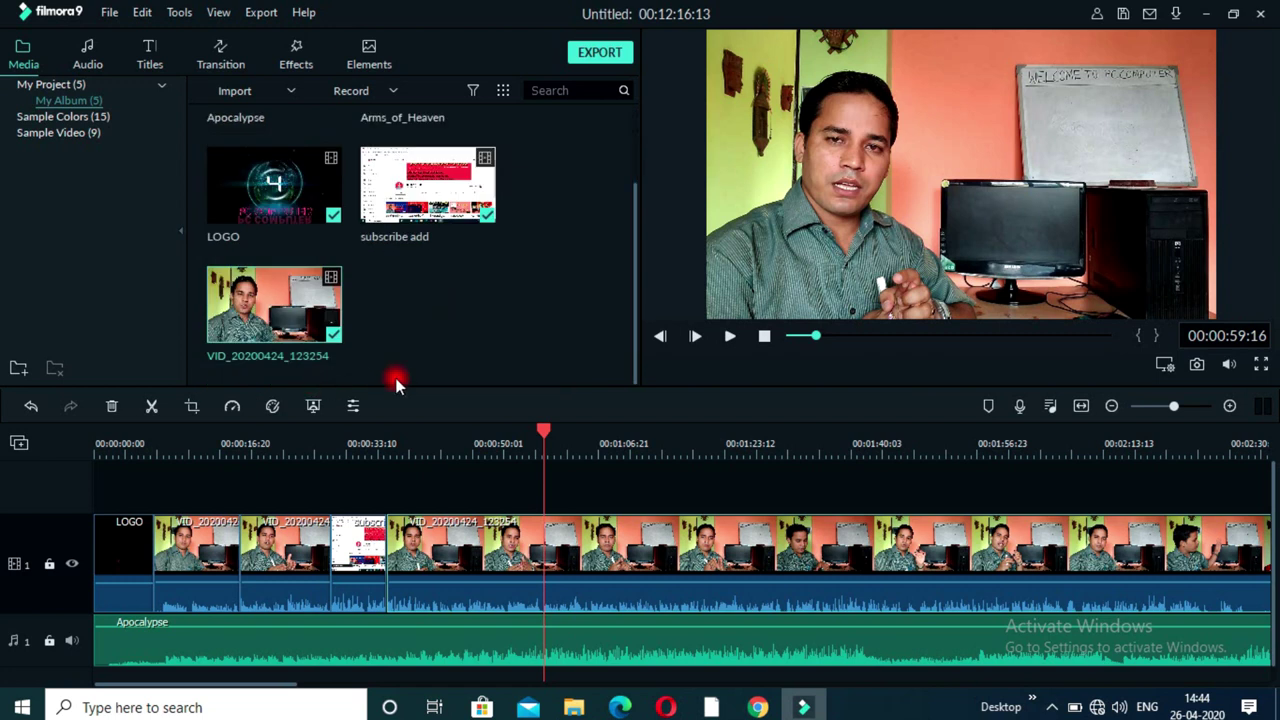
drag(368, 381, 424, 480)
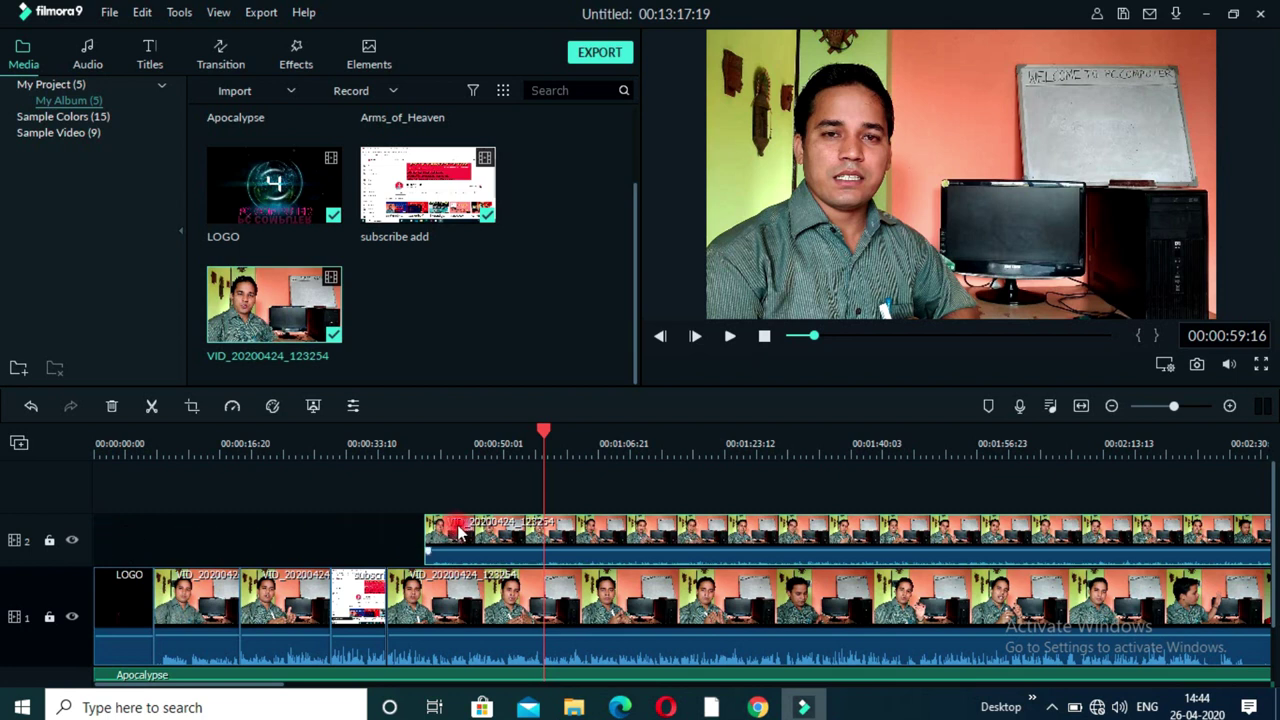
drag(515, 534, 306, 534)
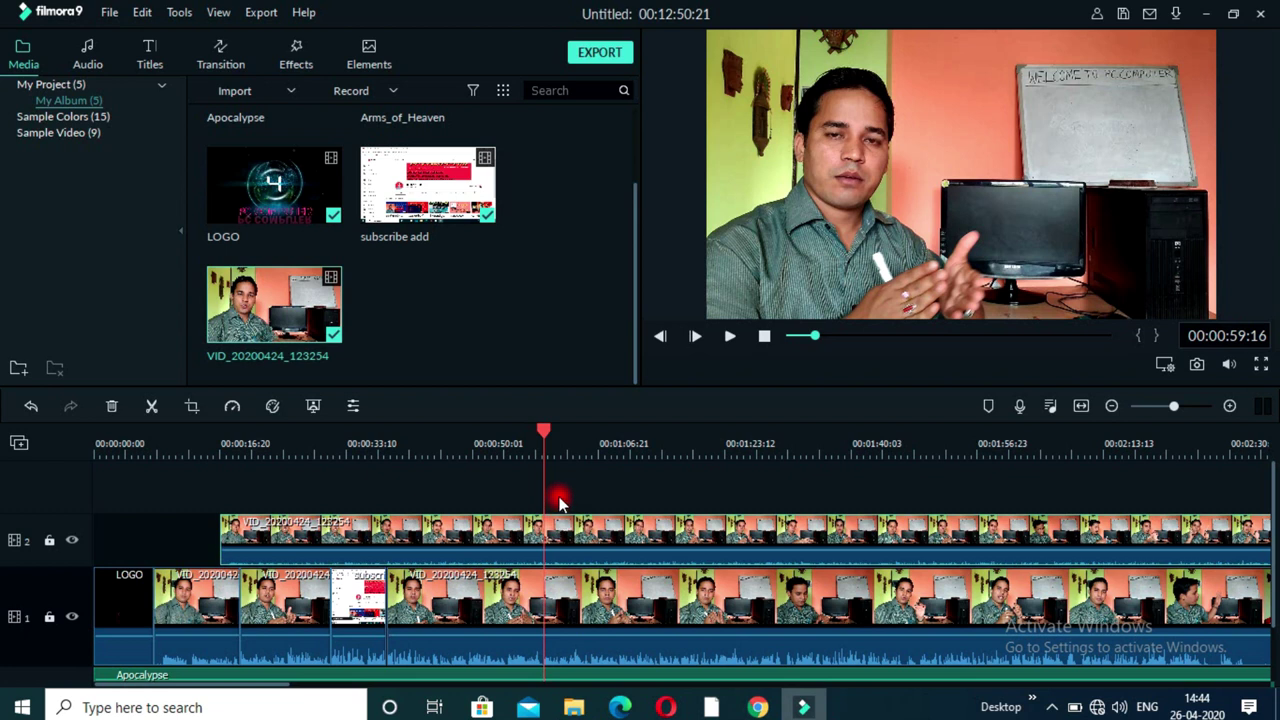
Step: Detach the audio from the VID_20200424_123254 clip on video track 2
right_click(560, 550)
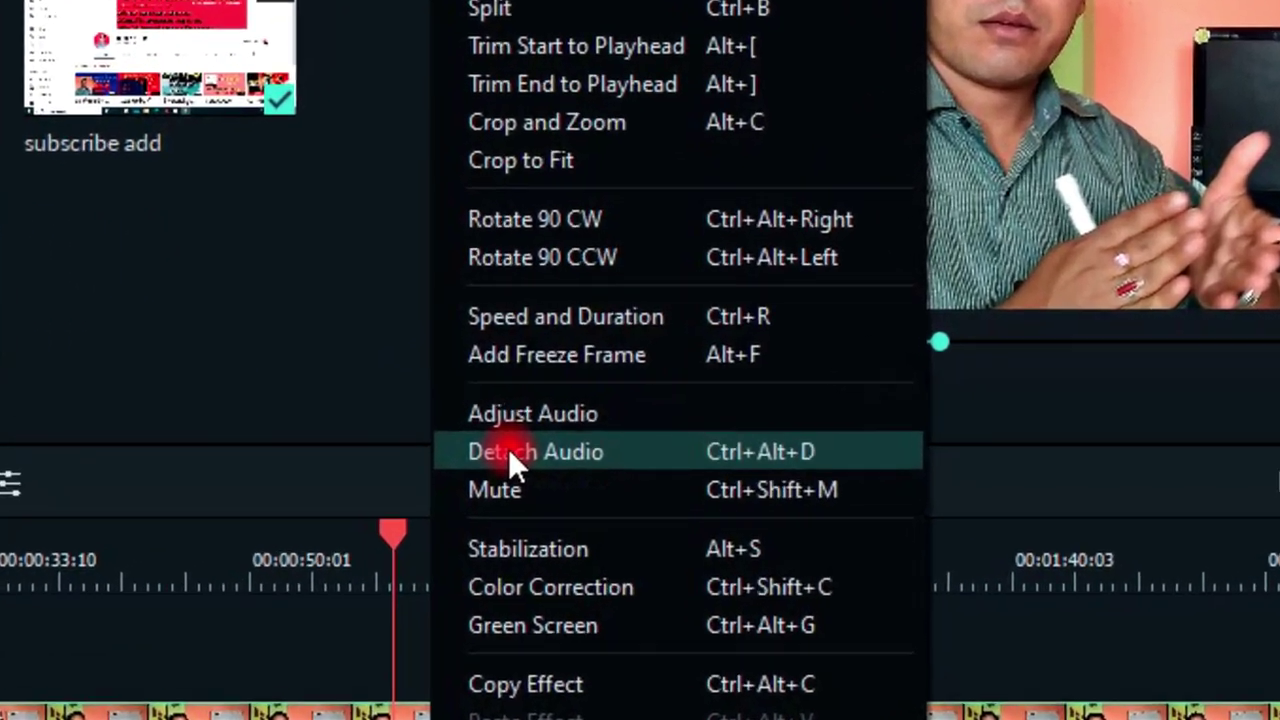
click(508, 452)
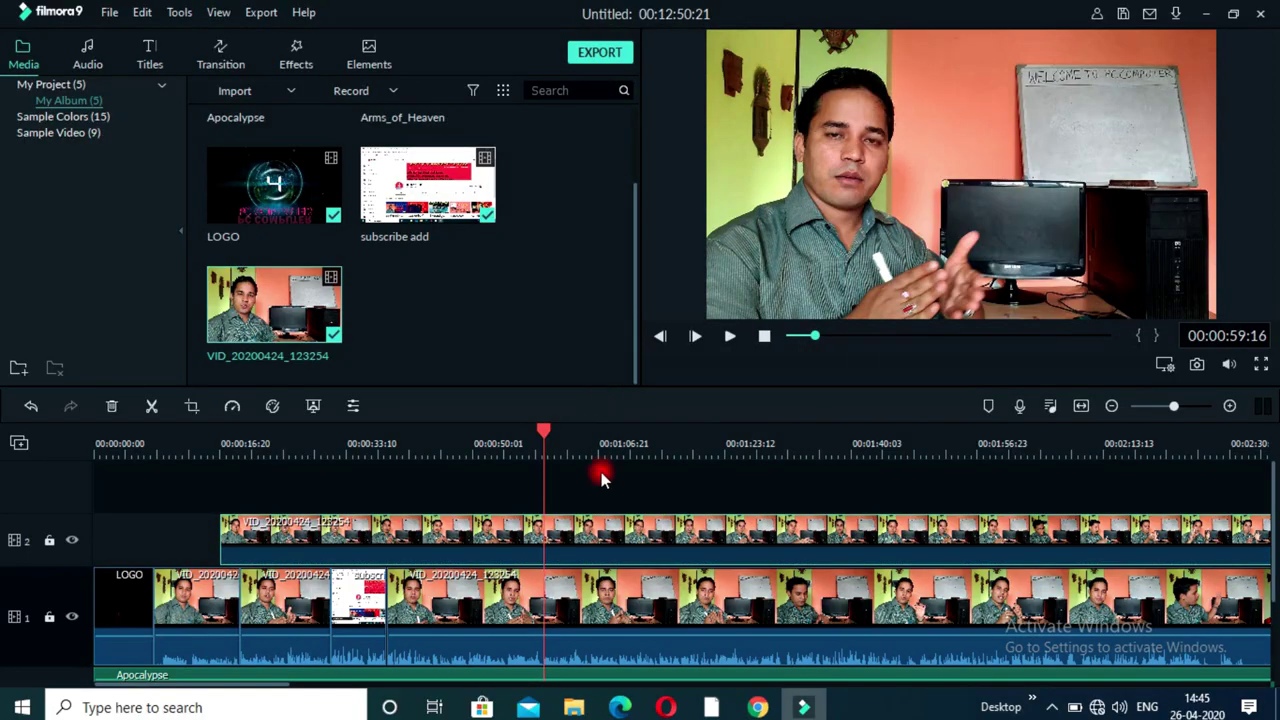
scroll(583, 506, down, 2)
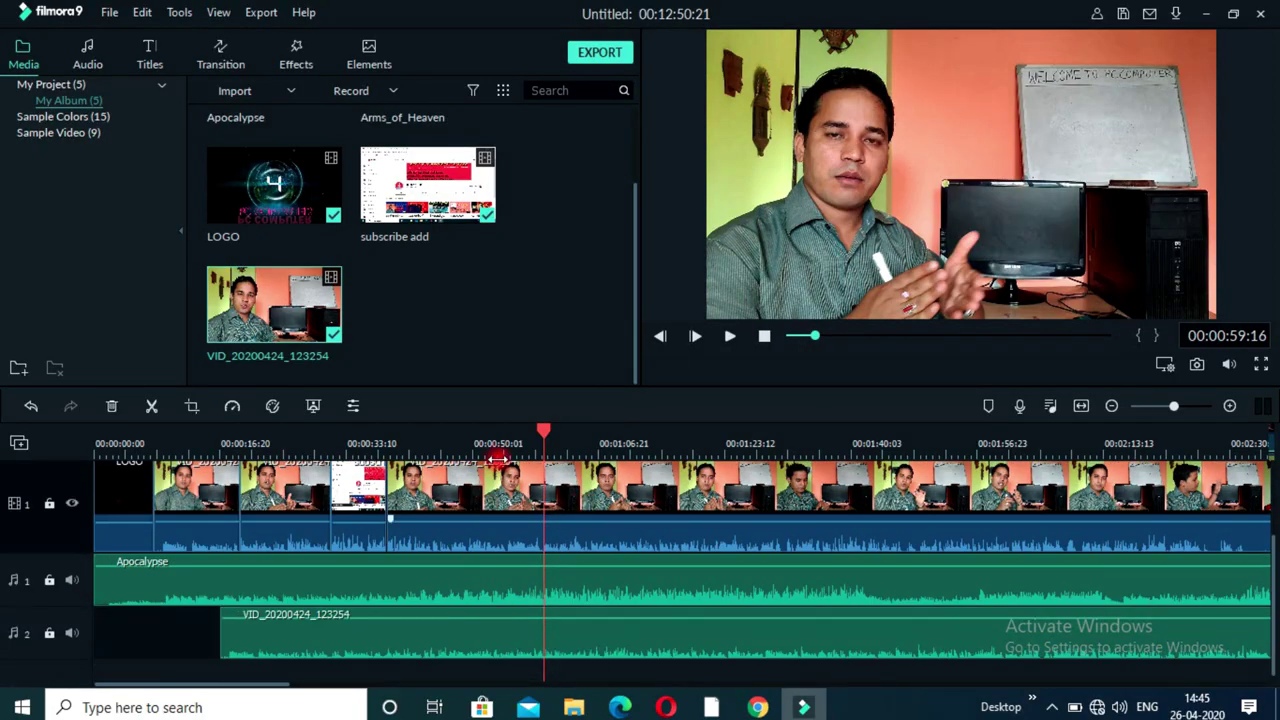
Step: Delete the detached VID_20200424_123254 audio from audio track 2
scroll(508, 480, up, 1)
scroll(532, 617, down, 1)
right_click(504, 632)
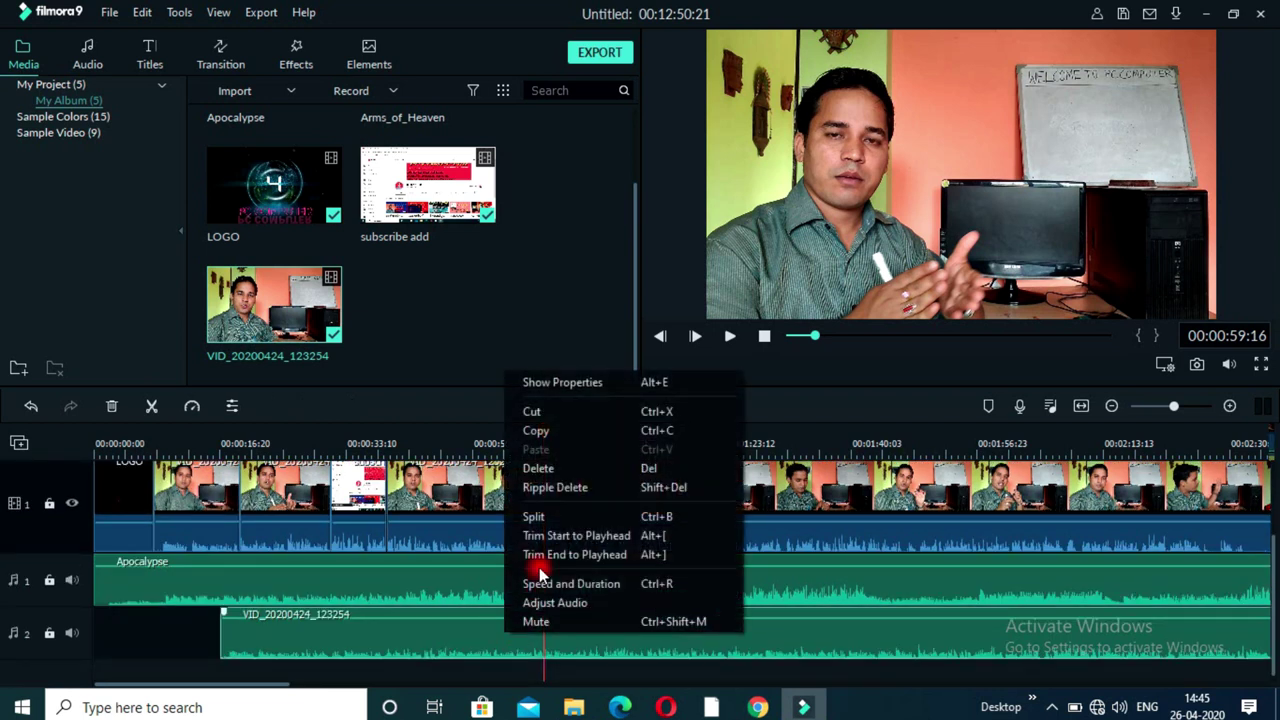
click(548, 478)
scroll(585, 540, up, 2)
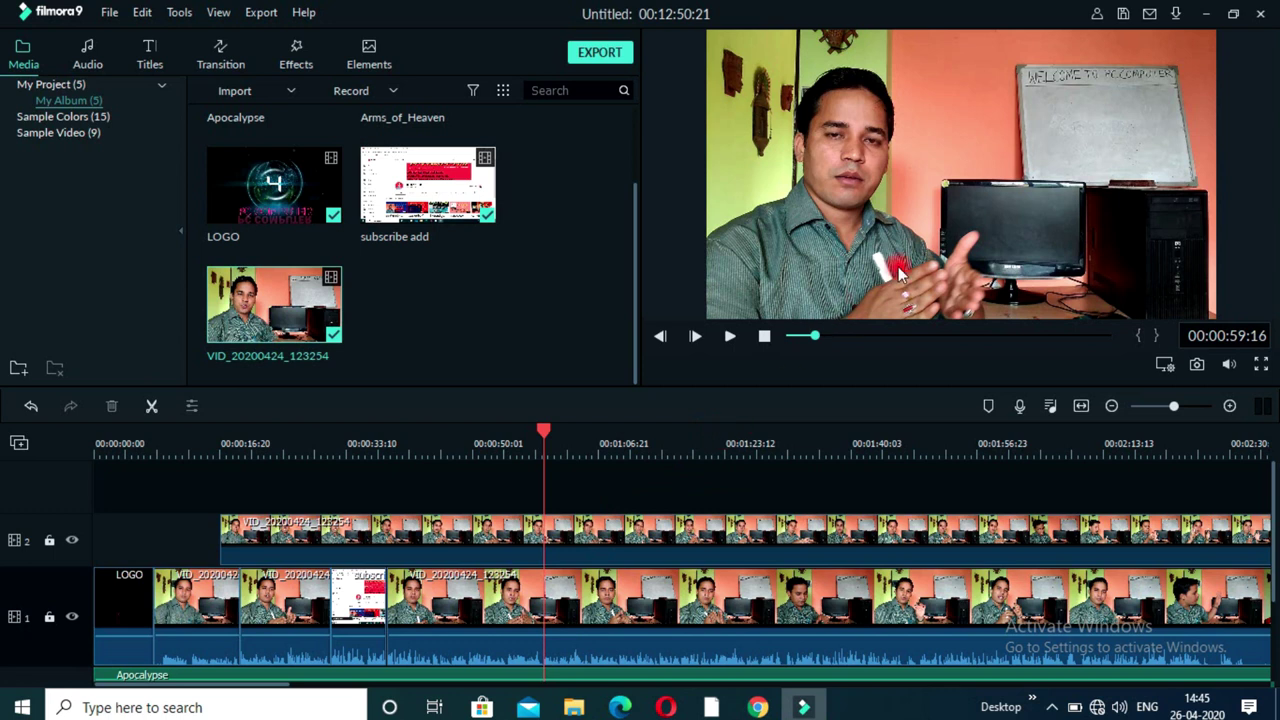
Step: Shrink the track 2 clip into the picture's lower-left corner and the track 1 clip into its upper-right corner
click(598, 590)
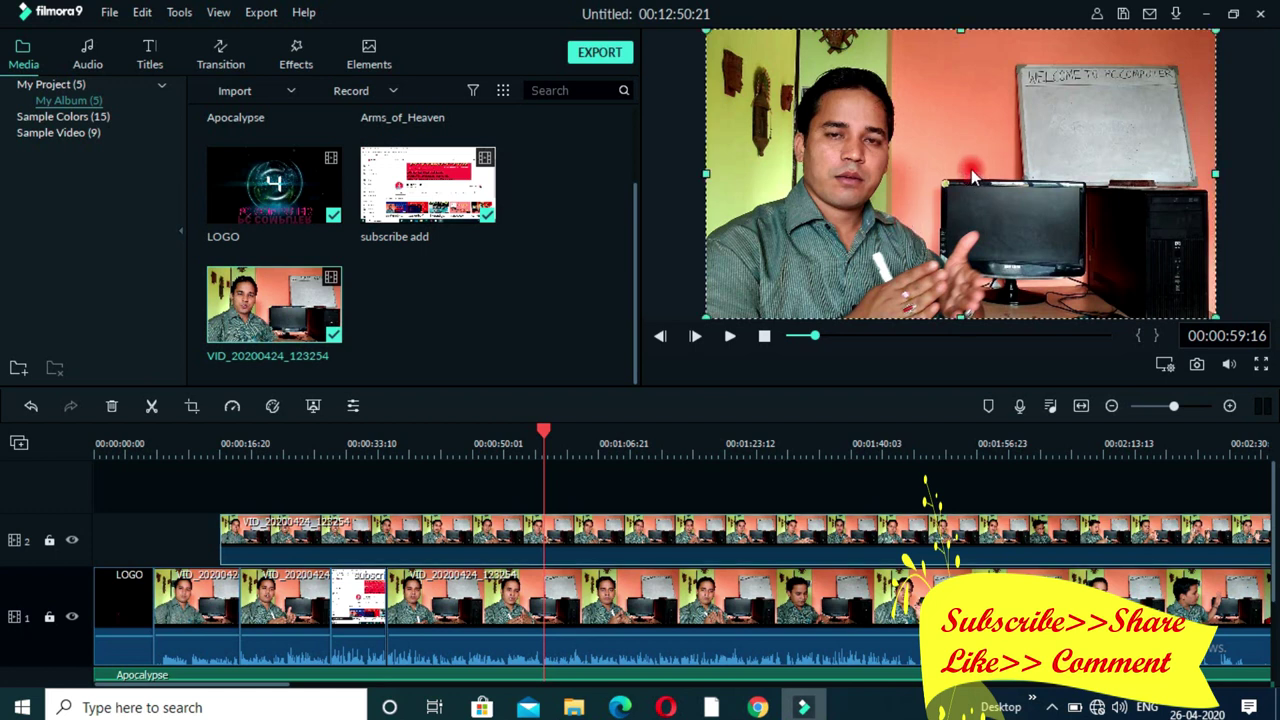
drag(1200, 40, 955, 143)
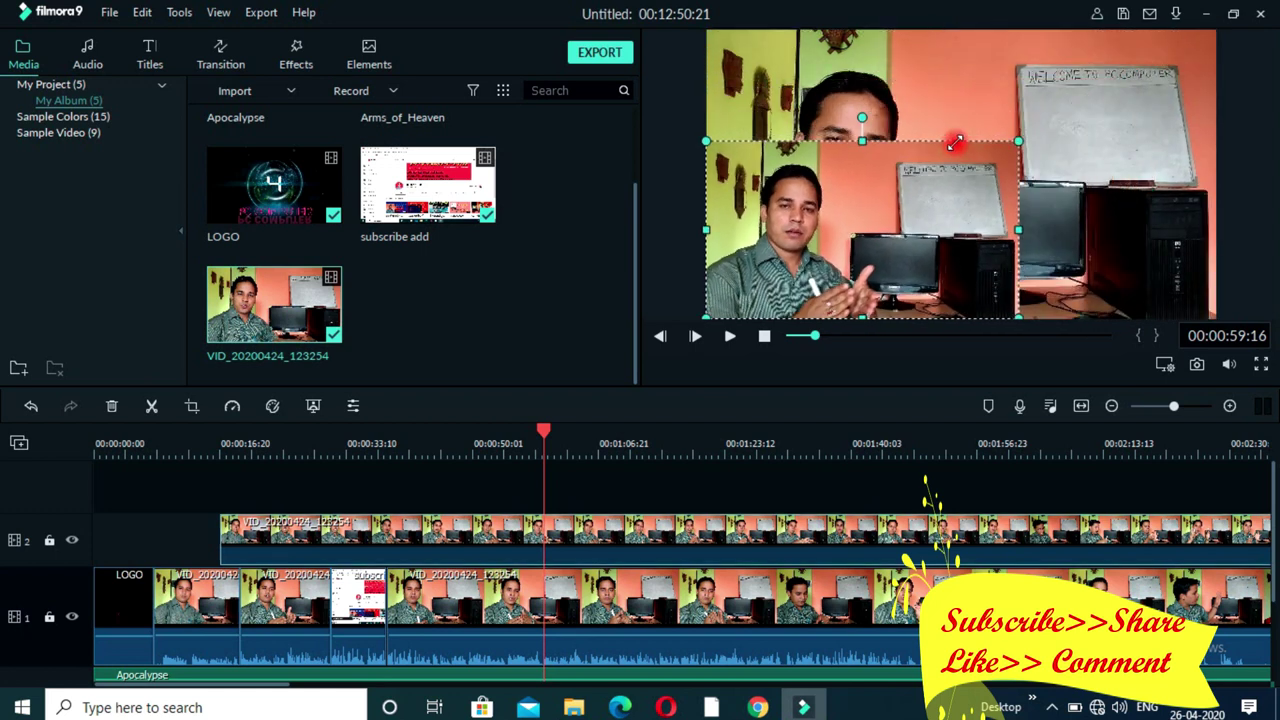
click(811, 97)
drag(710, 33, 840, 112)
drag(1106, 210, 1100, 140)
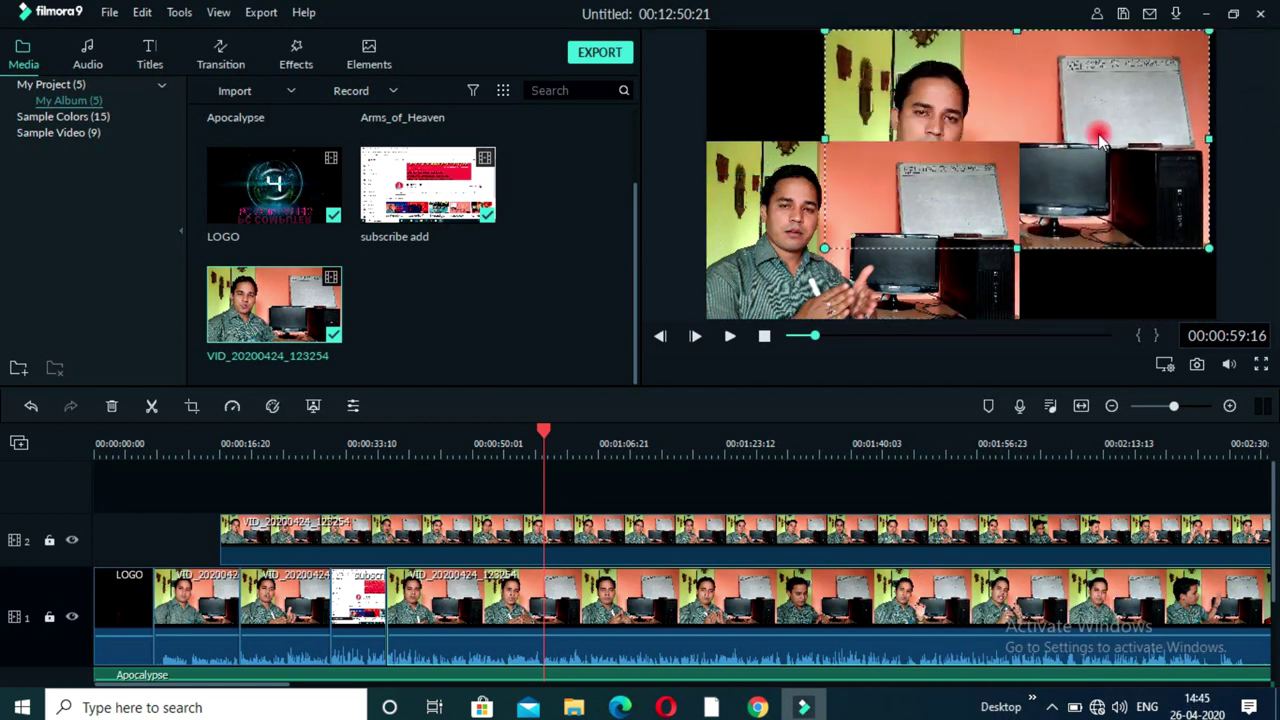
drag(828, 250, 986, 166)
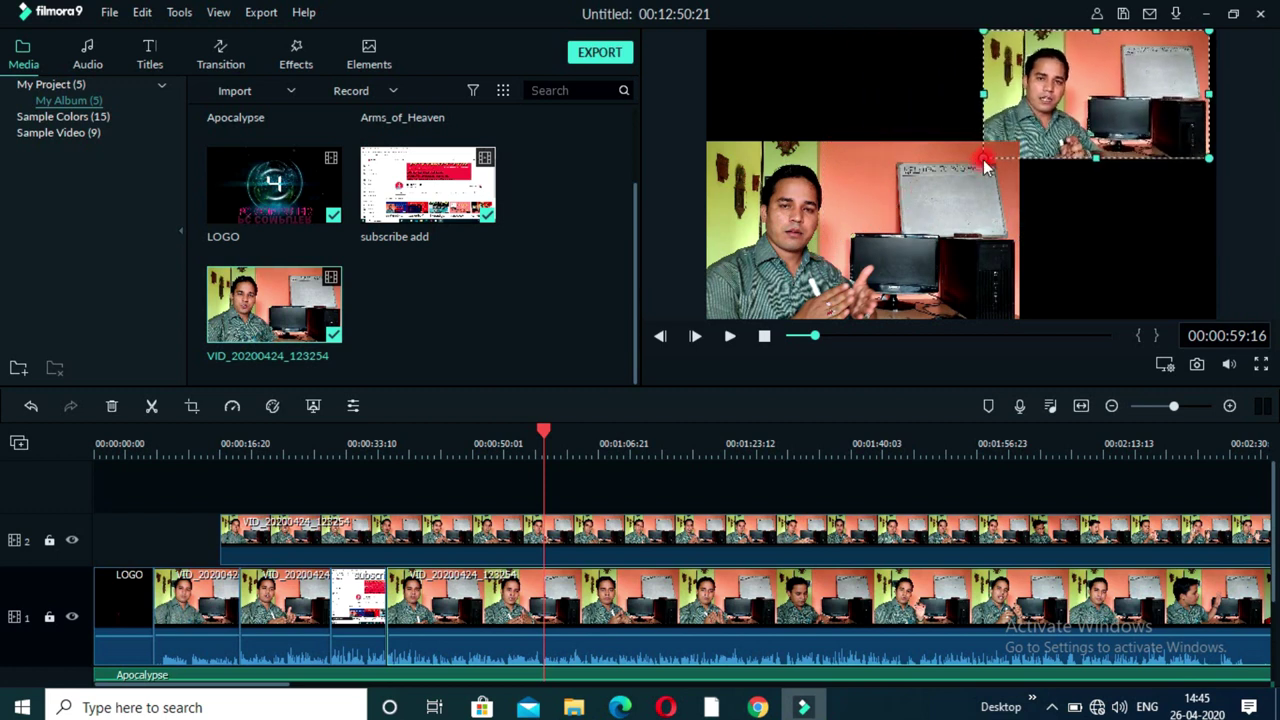
Step: Shift the VID_20200424_123254 clip on video track 2 to the start of the timeline and play the two-picture layout
key(space)
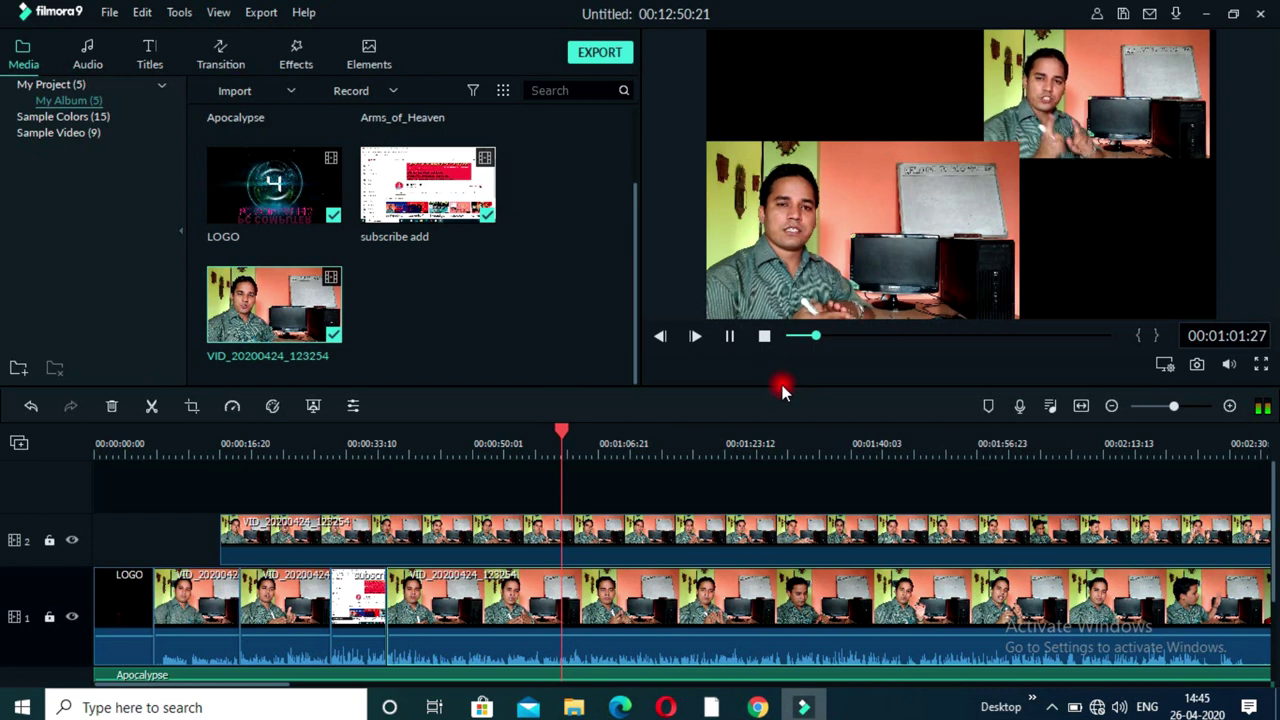
key(space)
drag(737, 526, 571, 531)
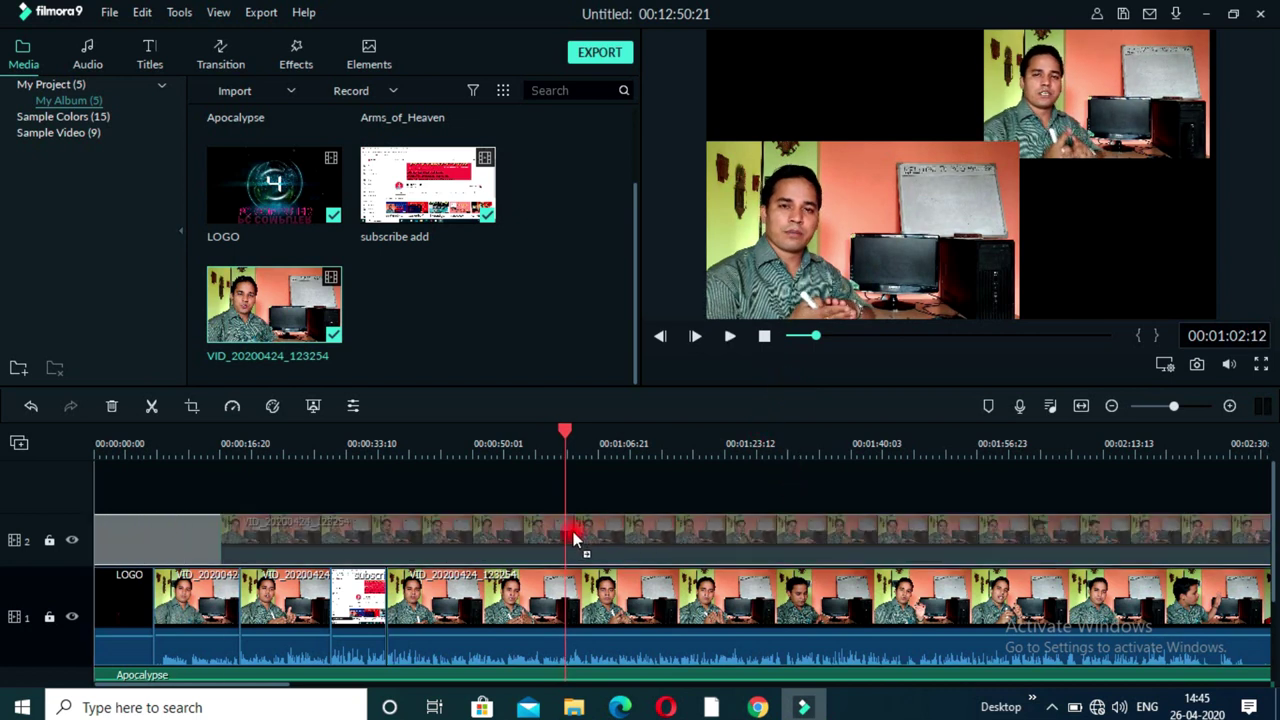
key(space)
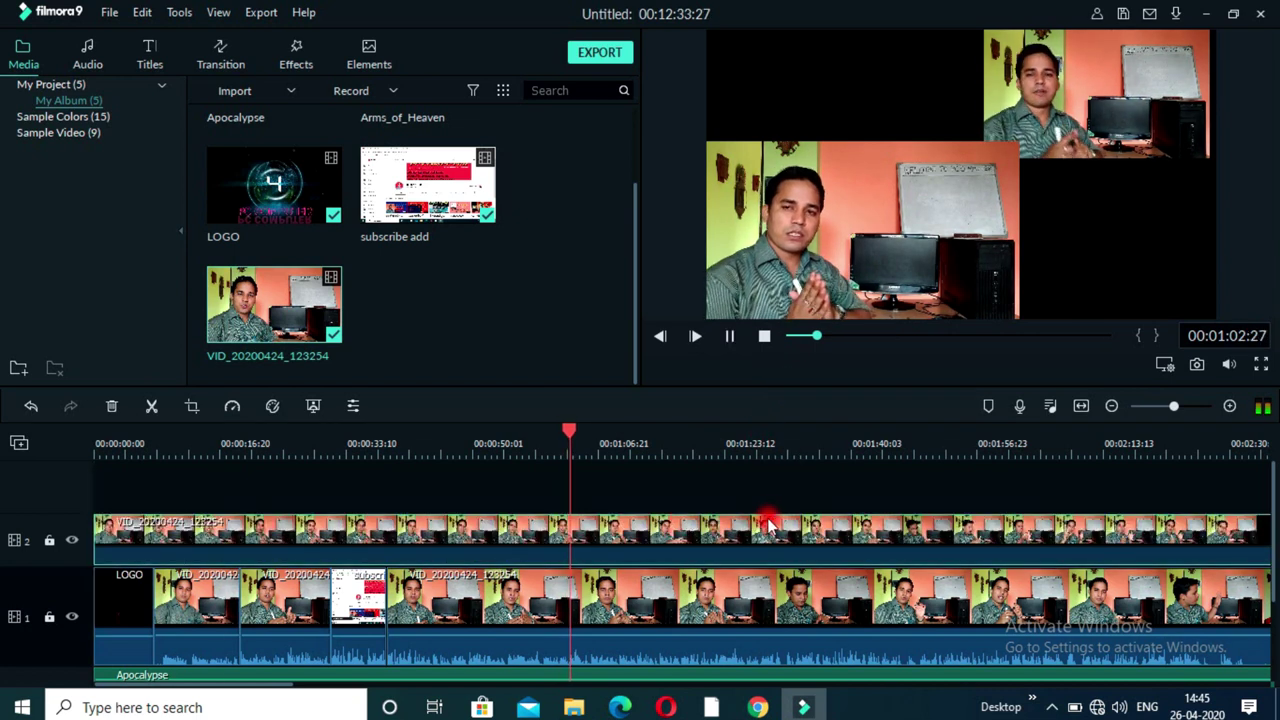
key(space)
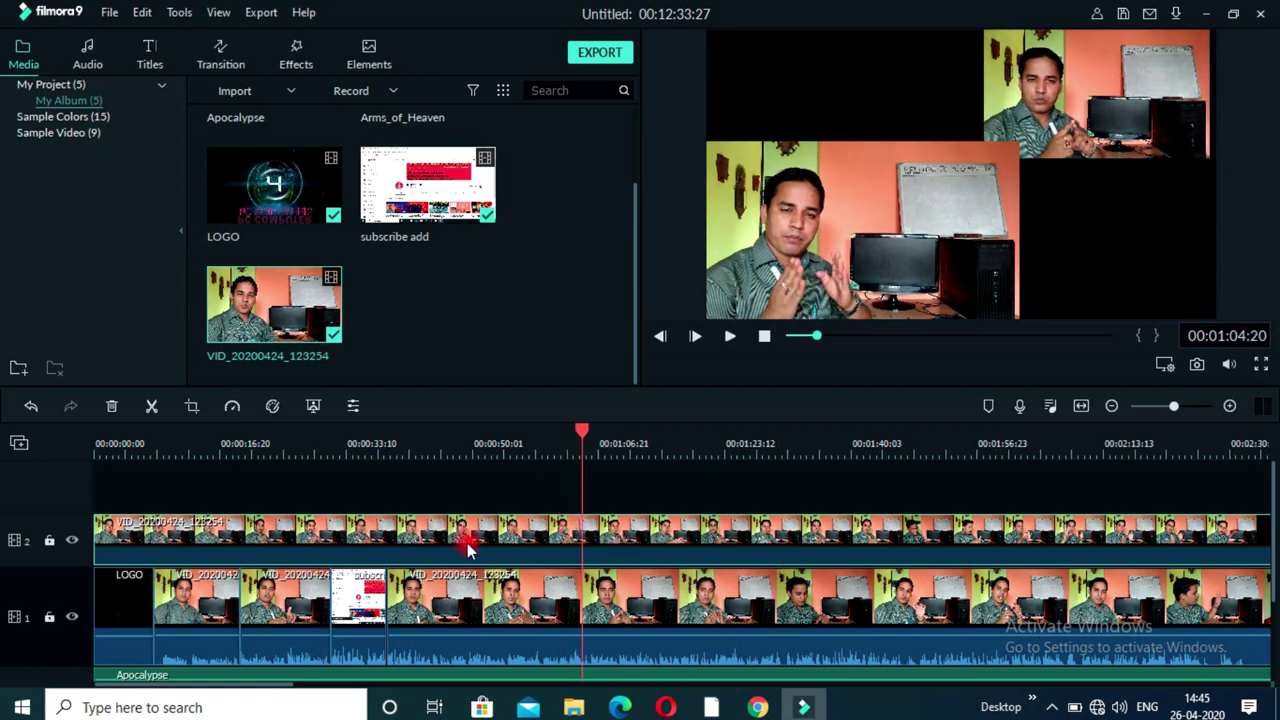
Step: Split the VID_20200424_123254 clip on video track 2 at 00:01:04:18 and delete the part before the cut
click(152, 406)
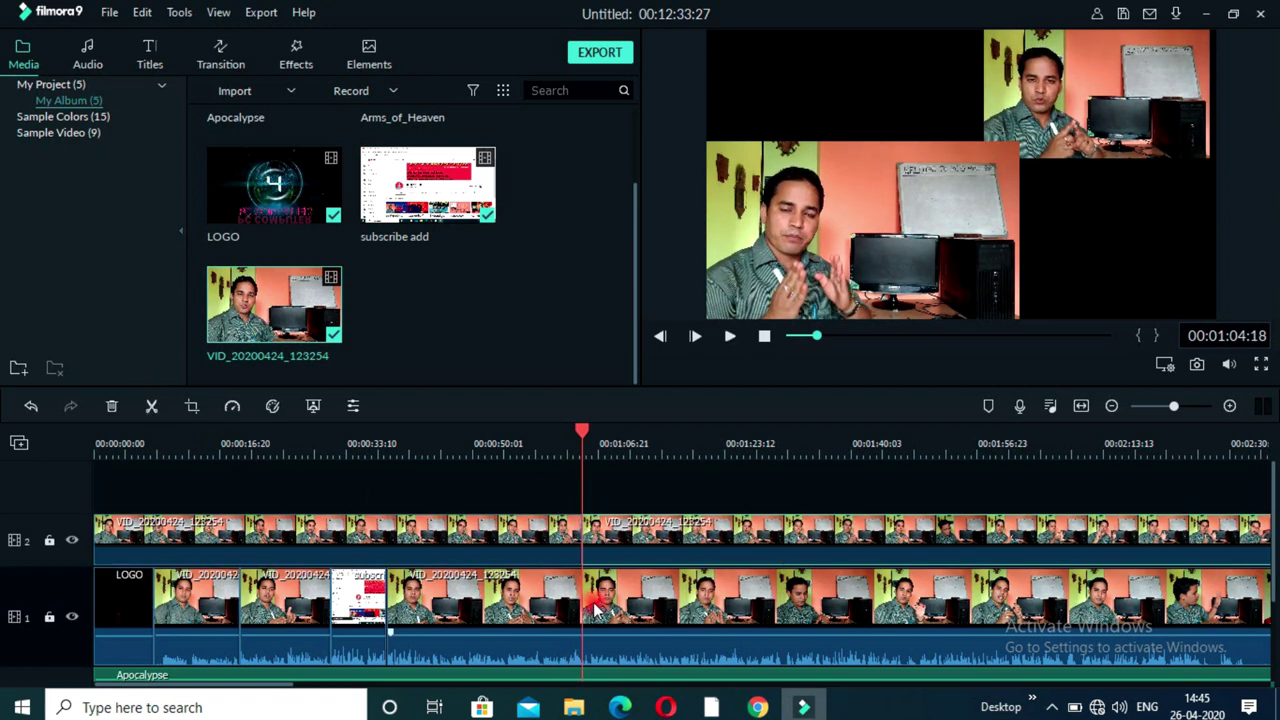
right_click(505, 538)
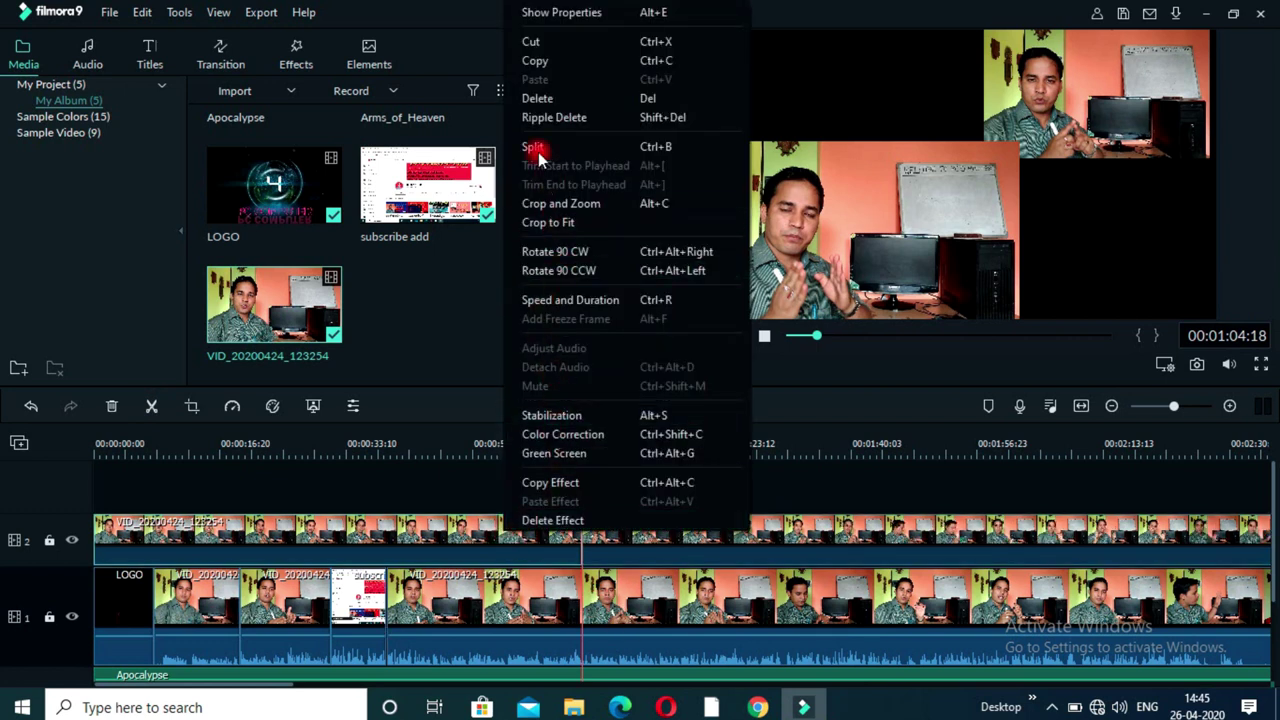
click(533, 99)
Step: Reposition the remaining track 2 clip to start at about 00:00:55 and play both pictures up to 00:01:51:27
drag(706, 554, 568, 533)
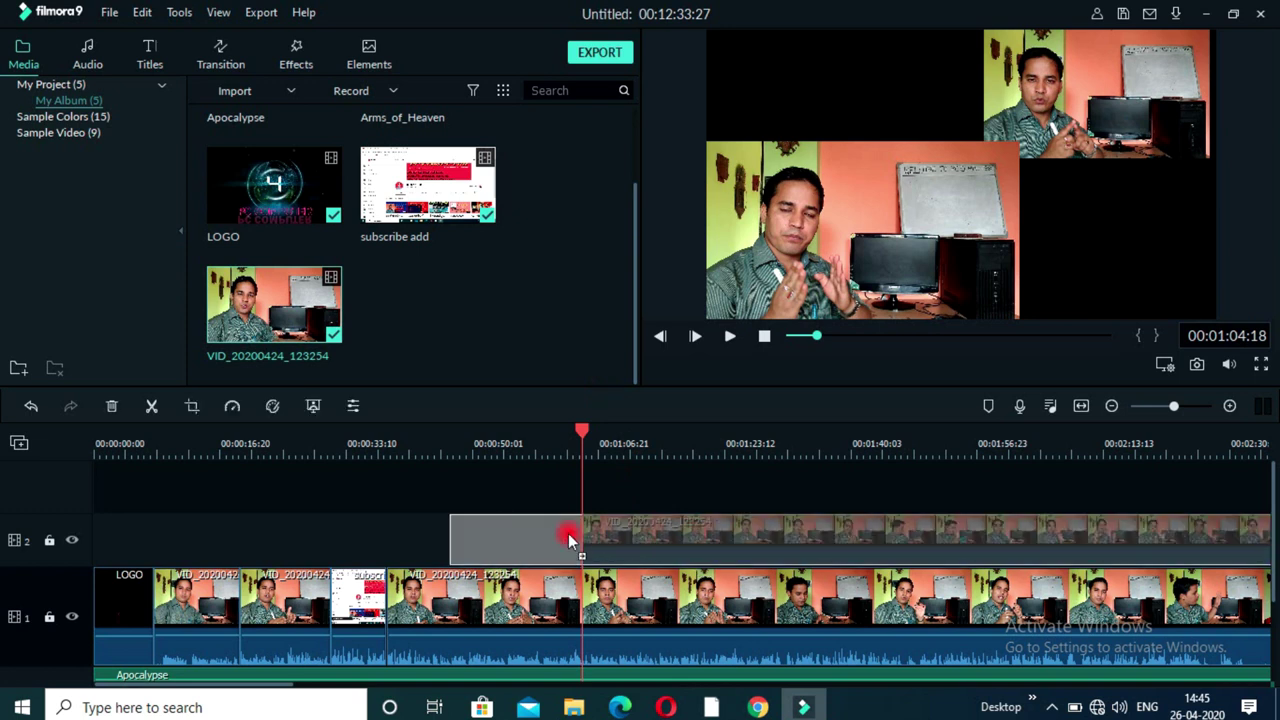
drag(275, 538, 276, 538)
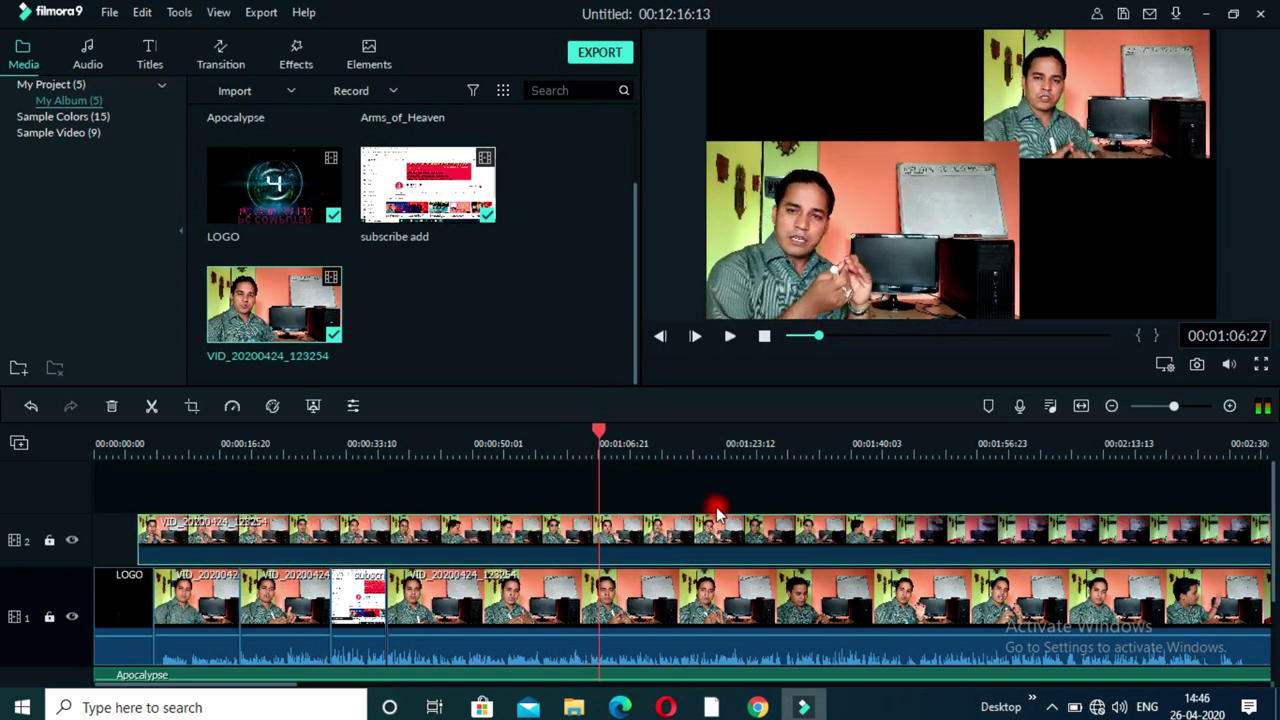
key(ctrl+z)
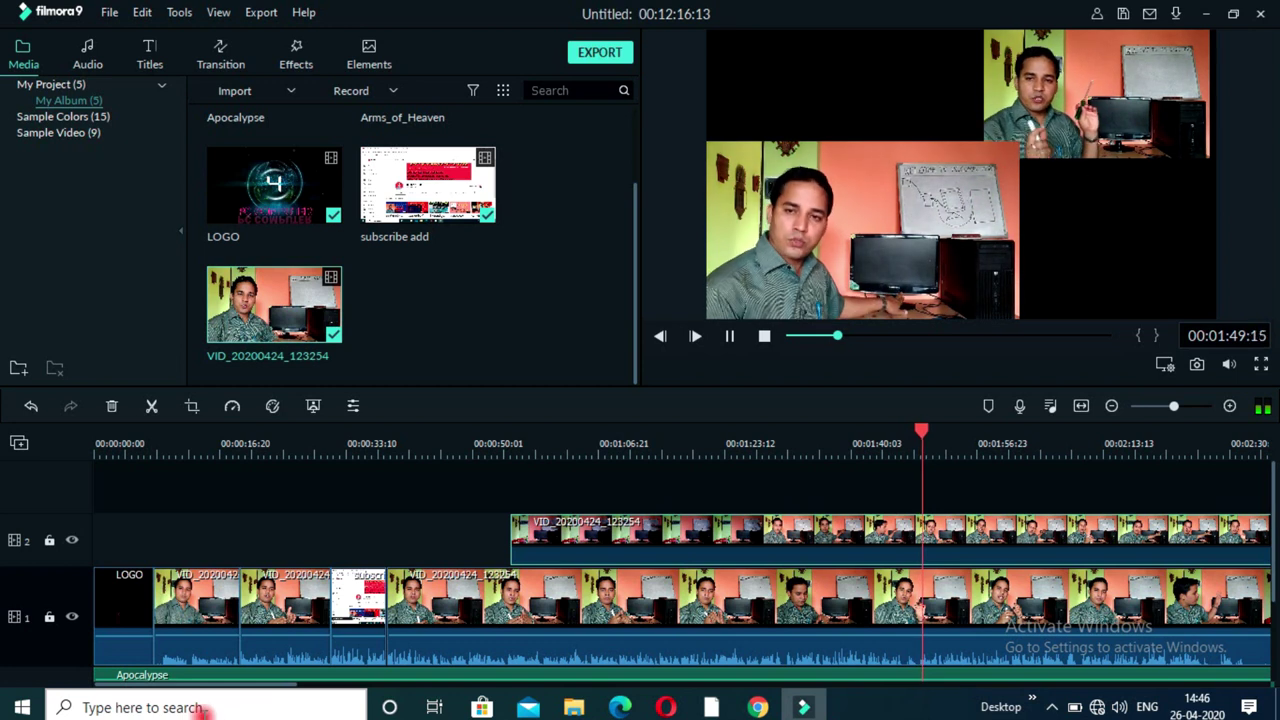
key(space)
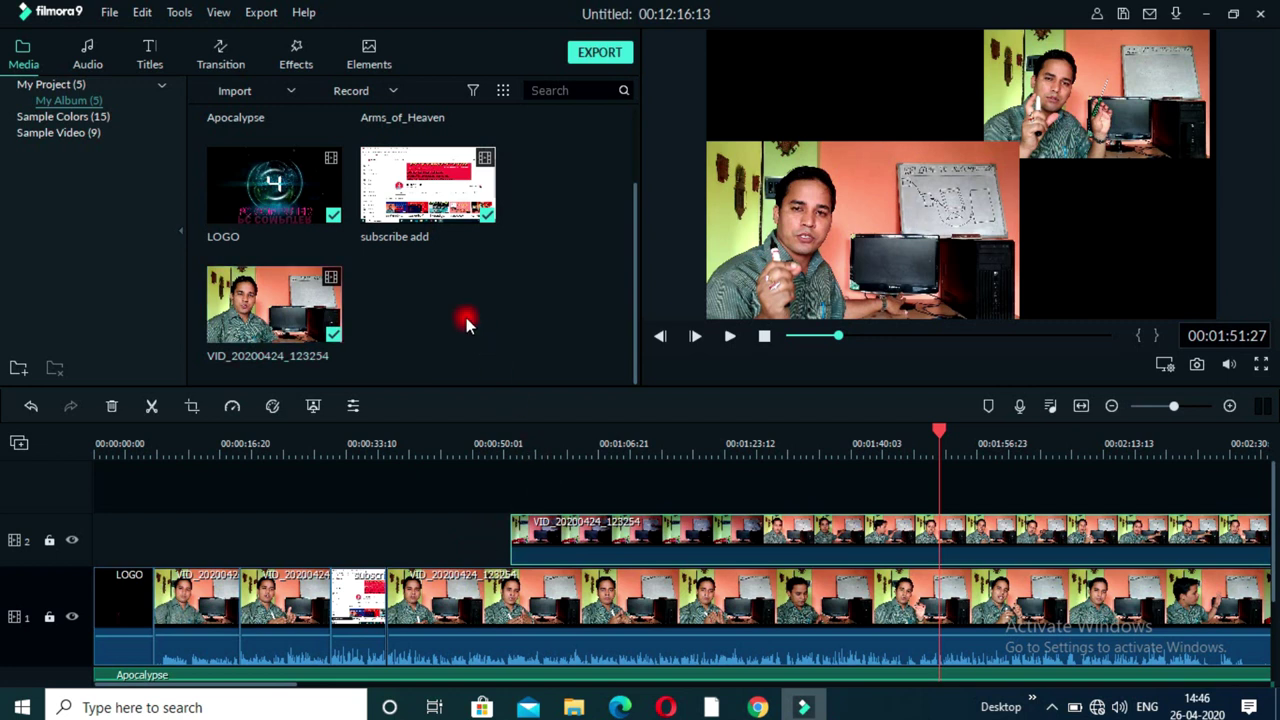
Step: Examine the title templates in the Openers, Titles, Lower 3rds and Subtitles categories
scroll(466, 317, up, 2)
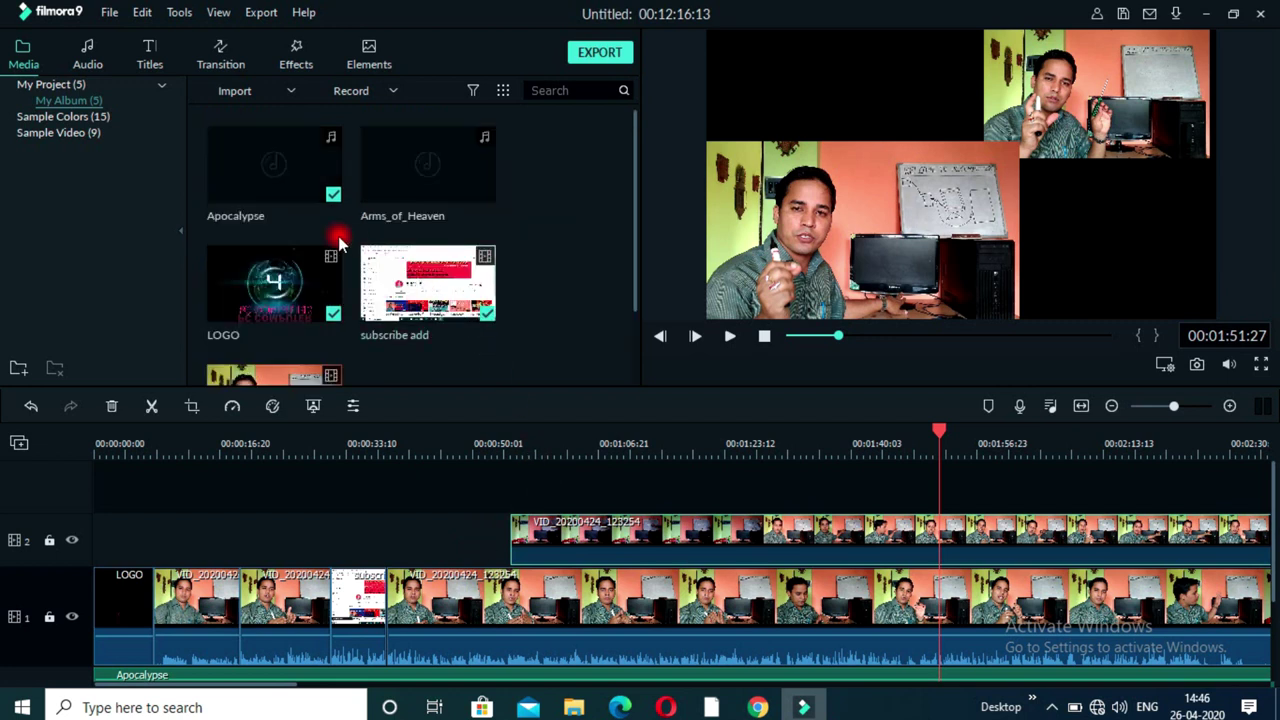
click(150, 56)
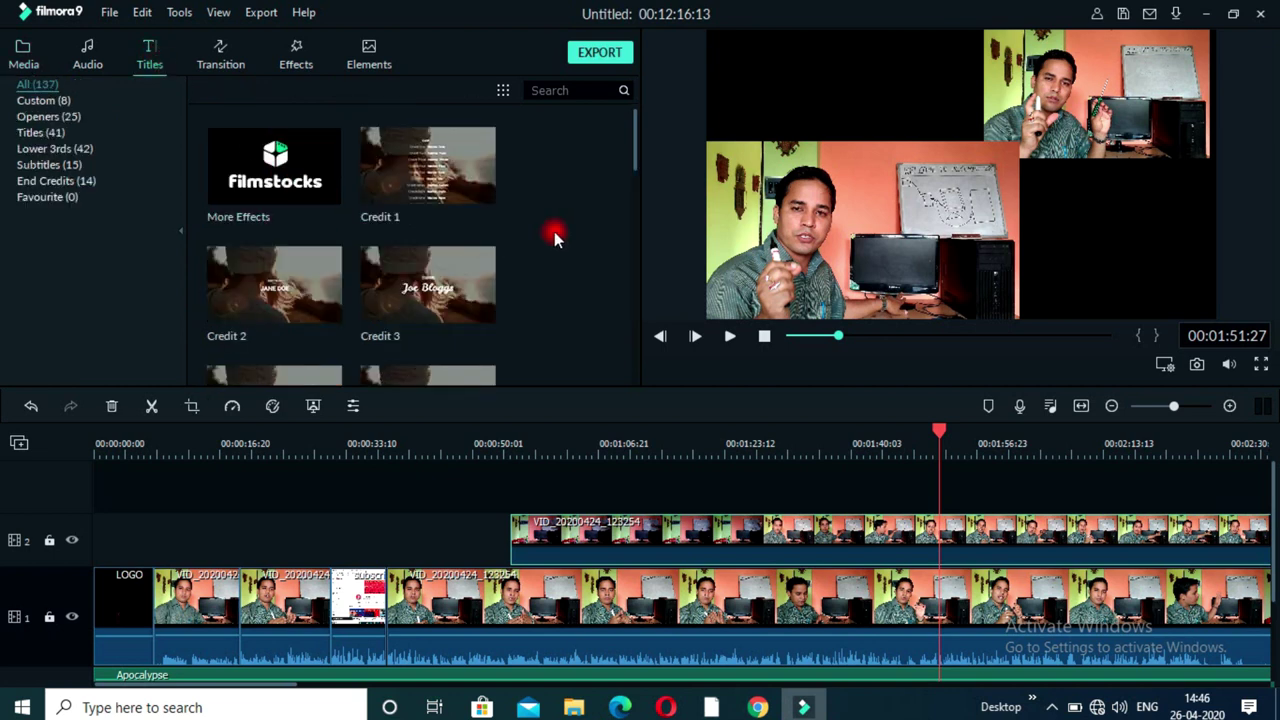
click(48, 117)
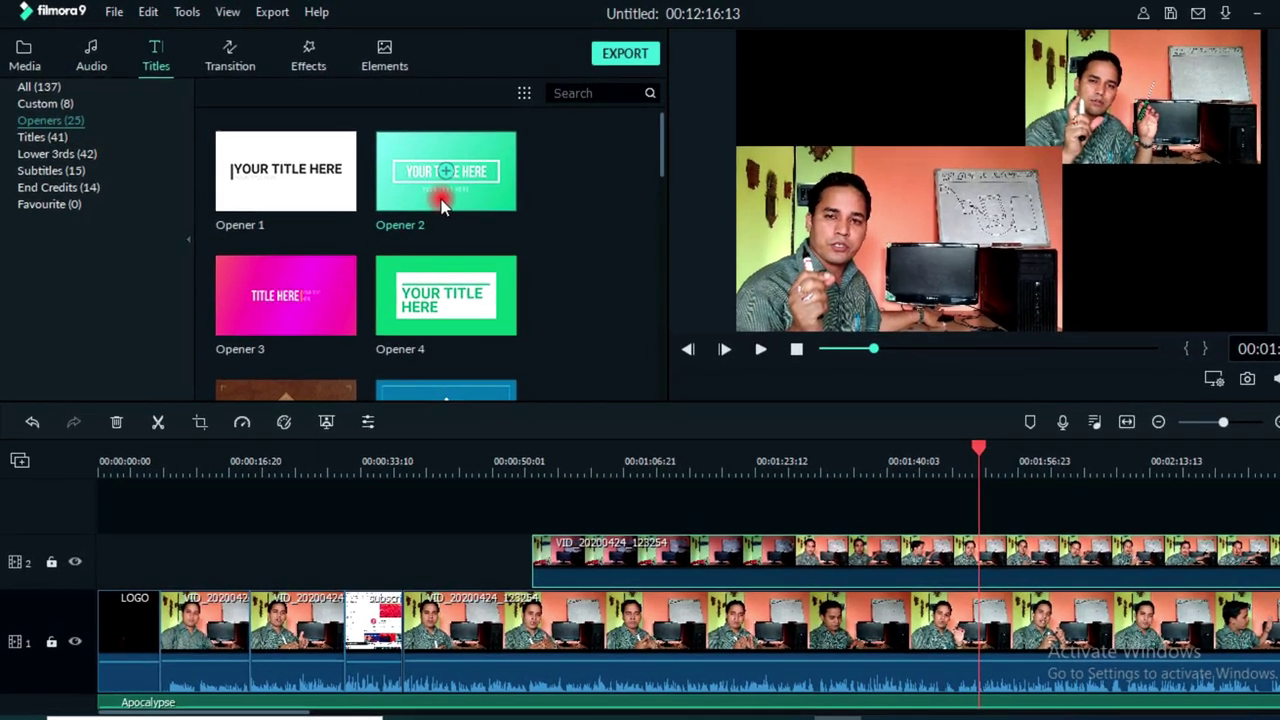
scroll(415, 247, down, 5)
scroll(453, 270, down, 5)
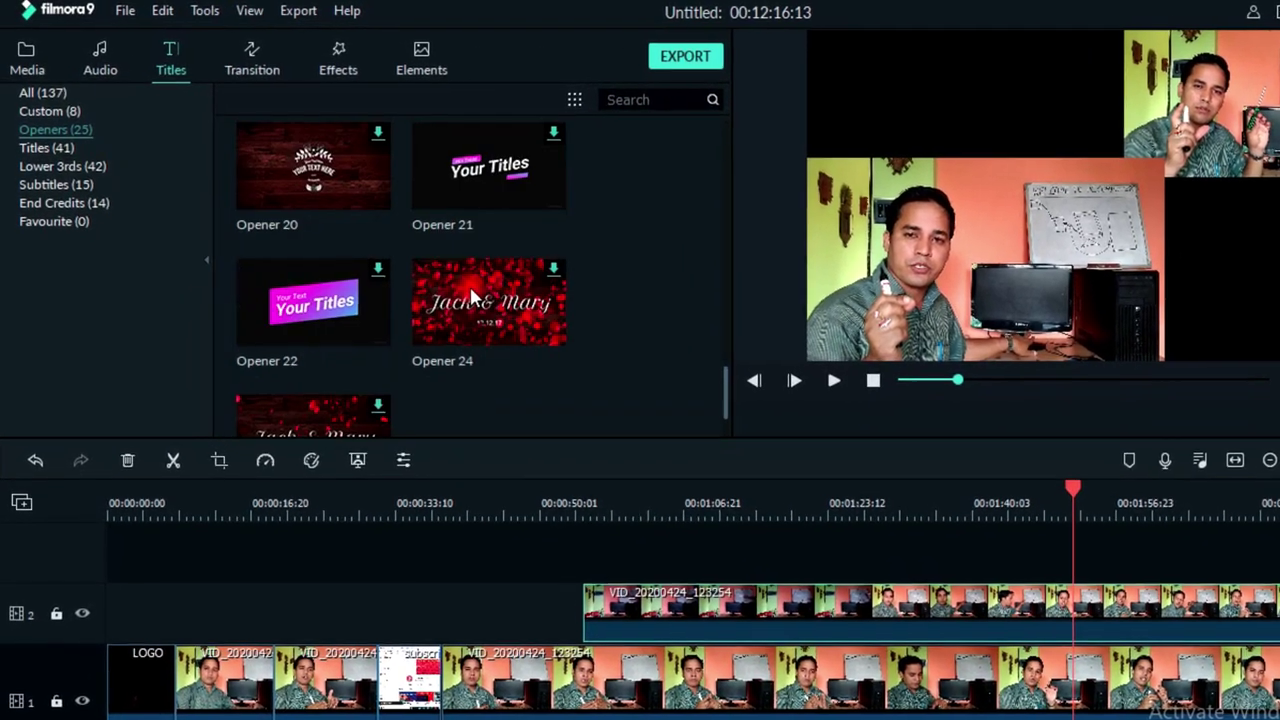
click(40, 154)
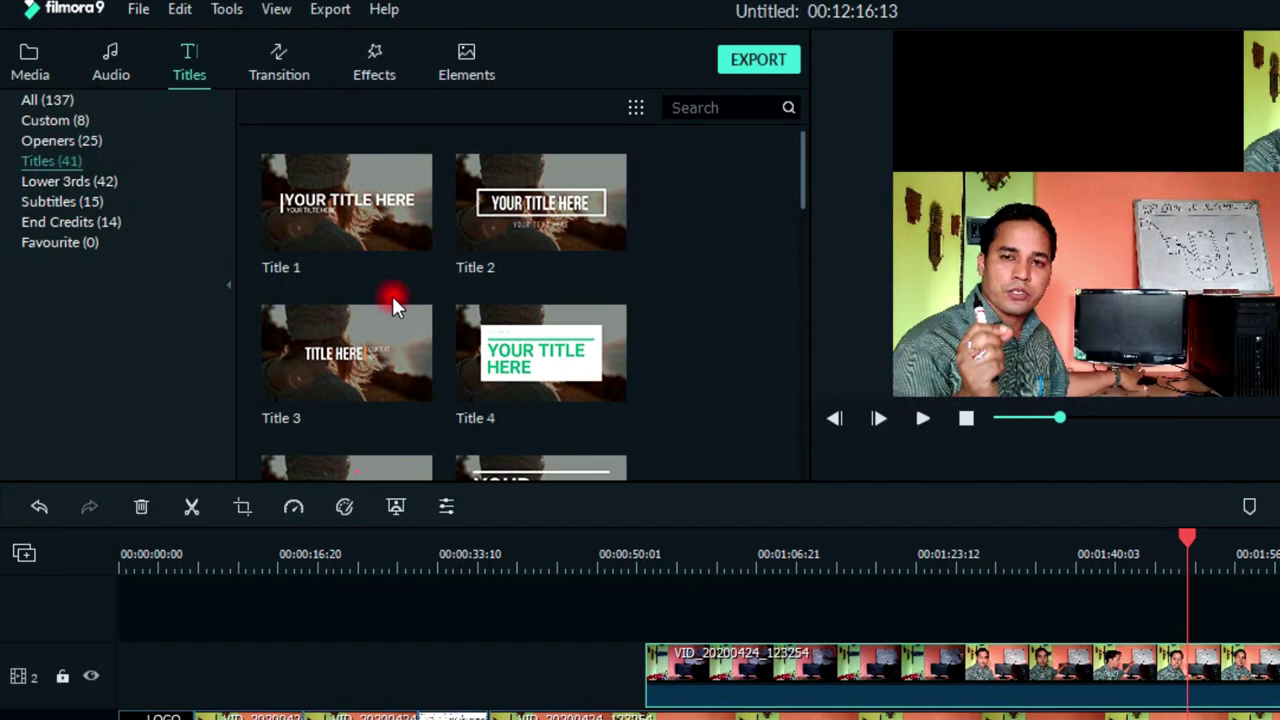
click(95, 195)
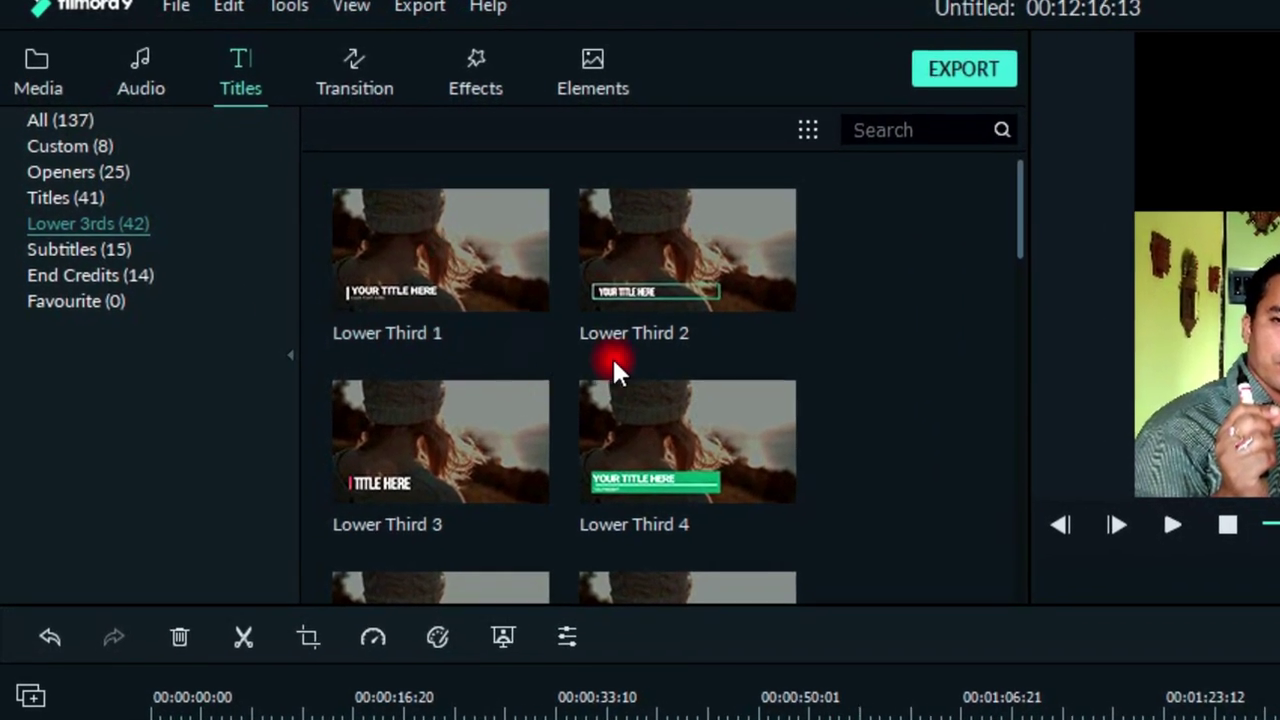
click(110, 266)
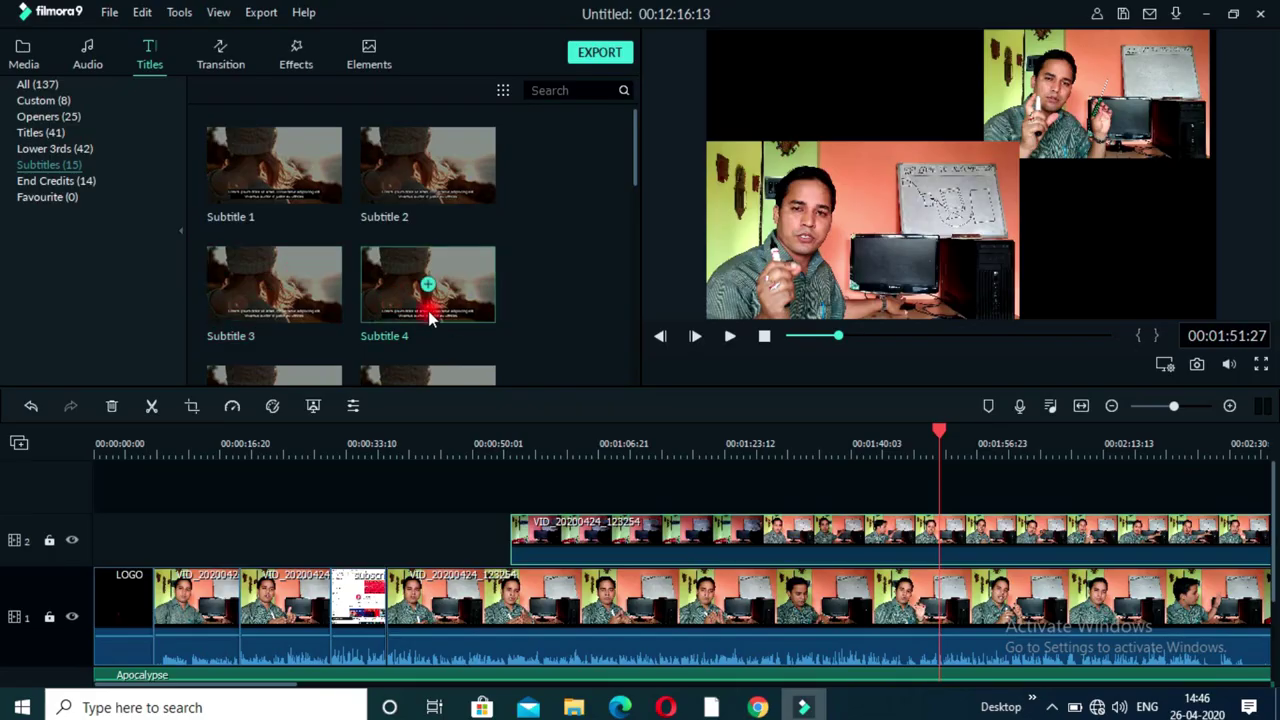
Step: Place the Lower Third 1 title on video track 3 at about 00:01:46
click(78, 150)
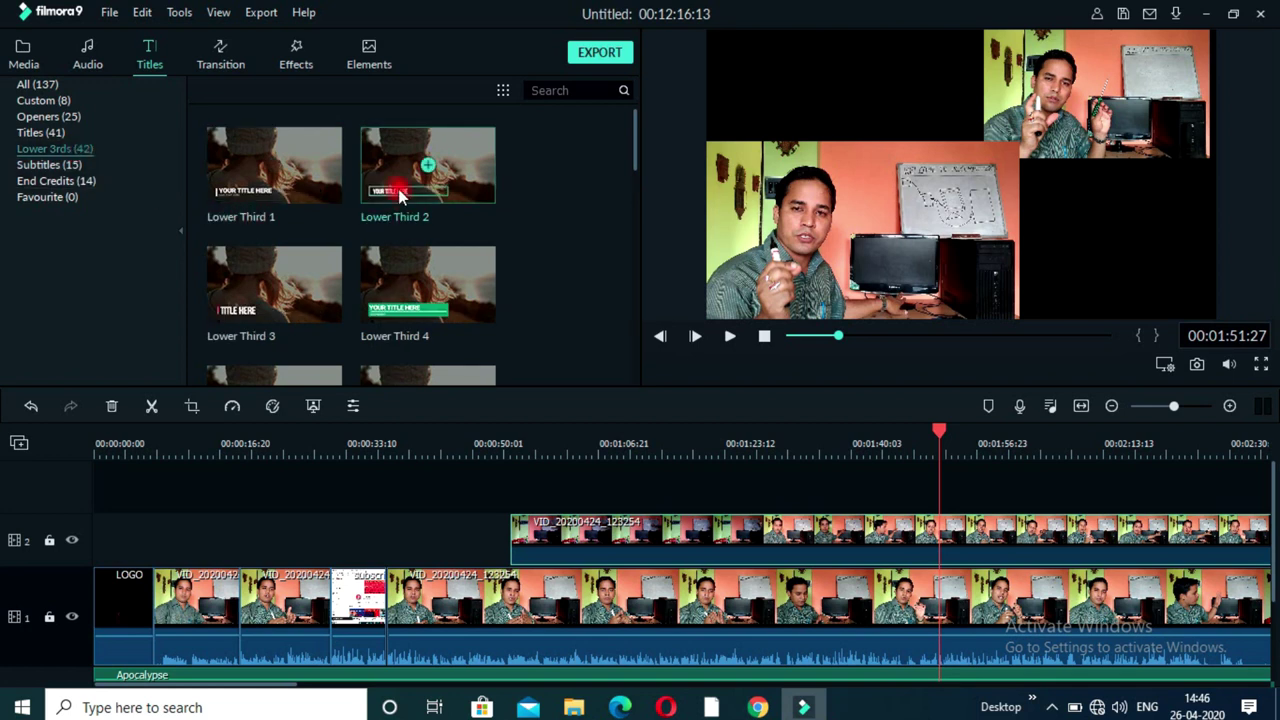
click(260, 195)
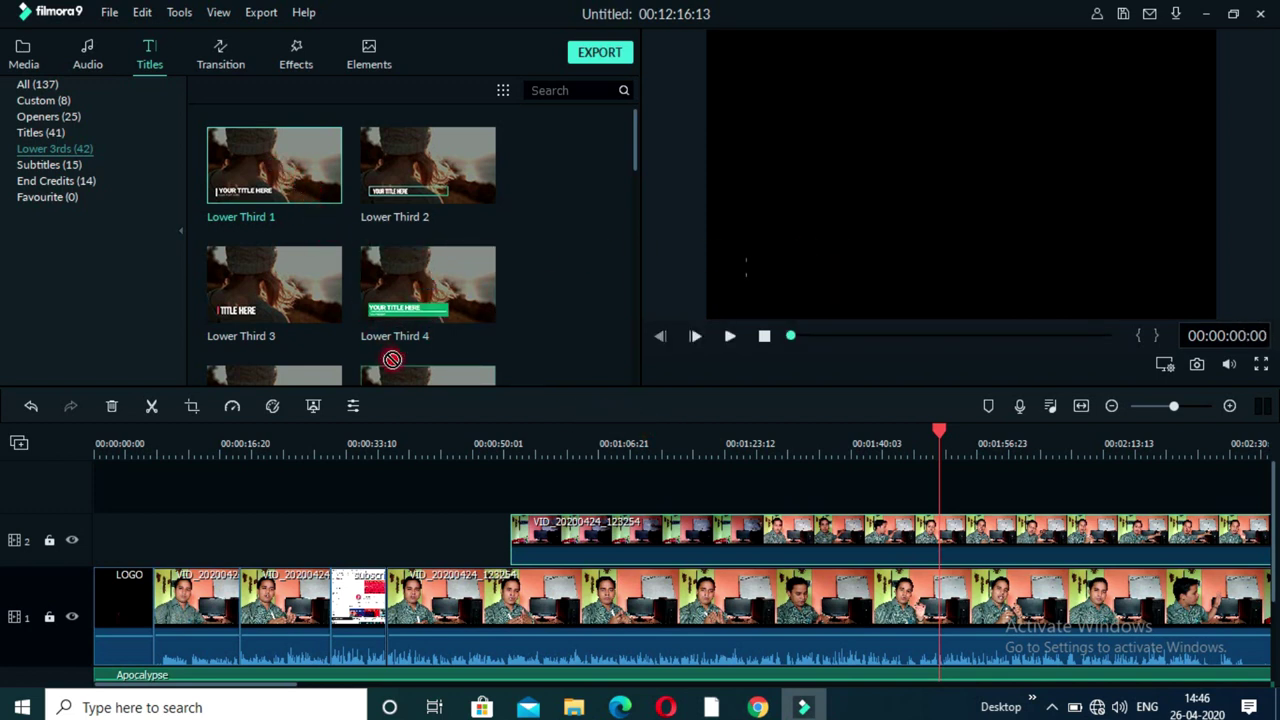
drag(640, 480, 888, 487)
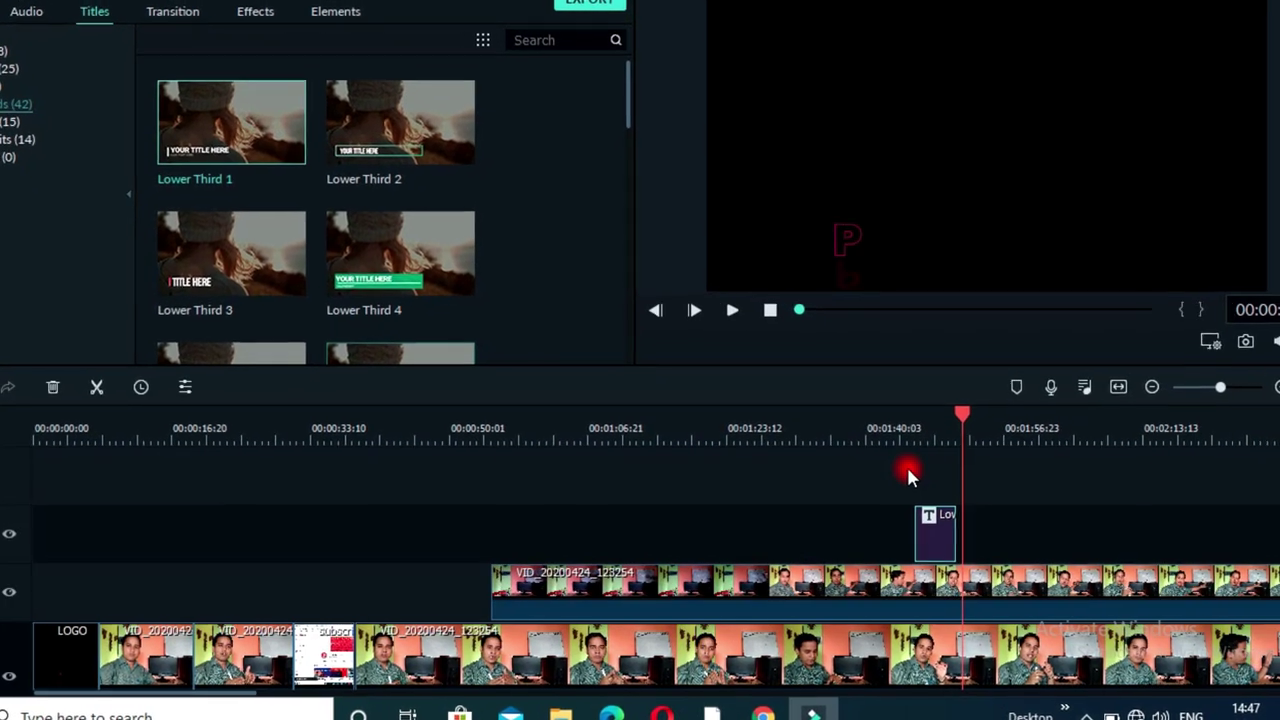
Step: Play the title section to 00:01:47:14 and move the main YOUR TITLE HERE text into the black area at the picture's upper left
drag(962, 428, 911, 421)
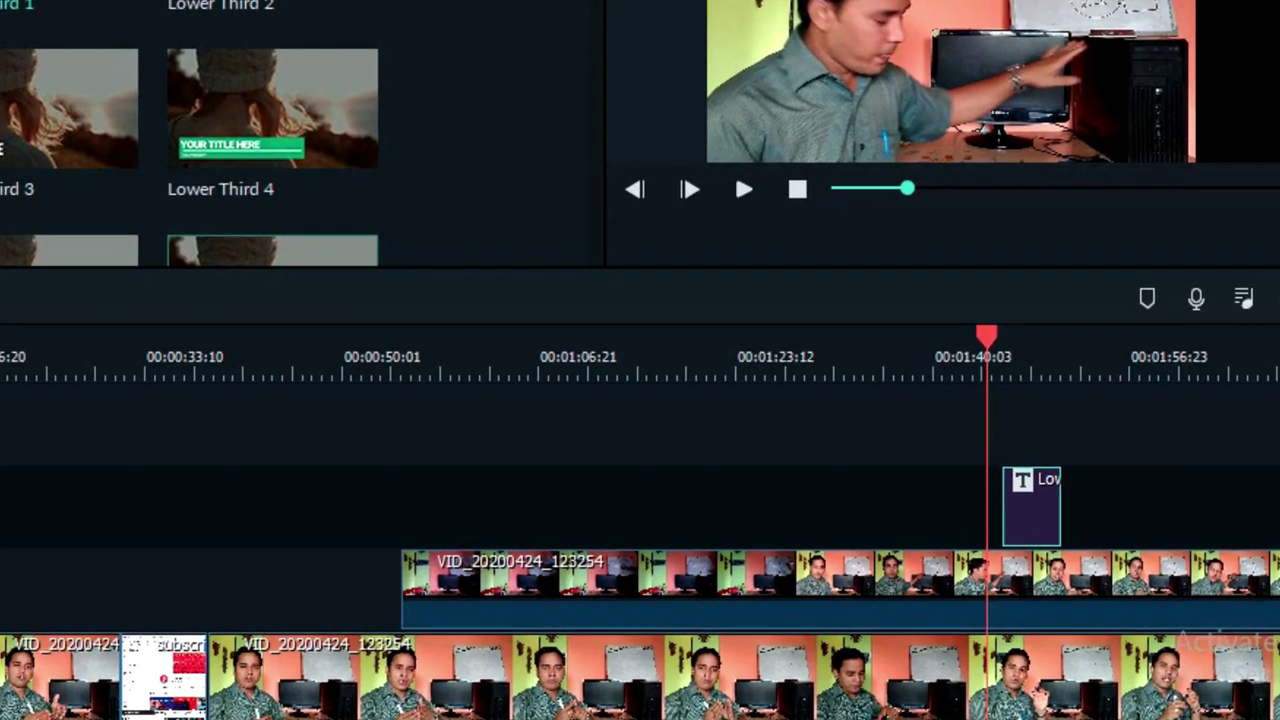
scroll(640, 500, right, 5)
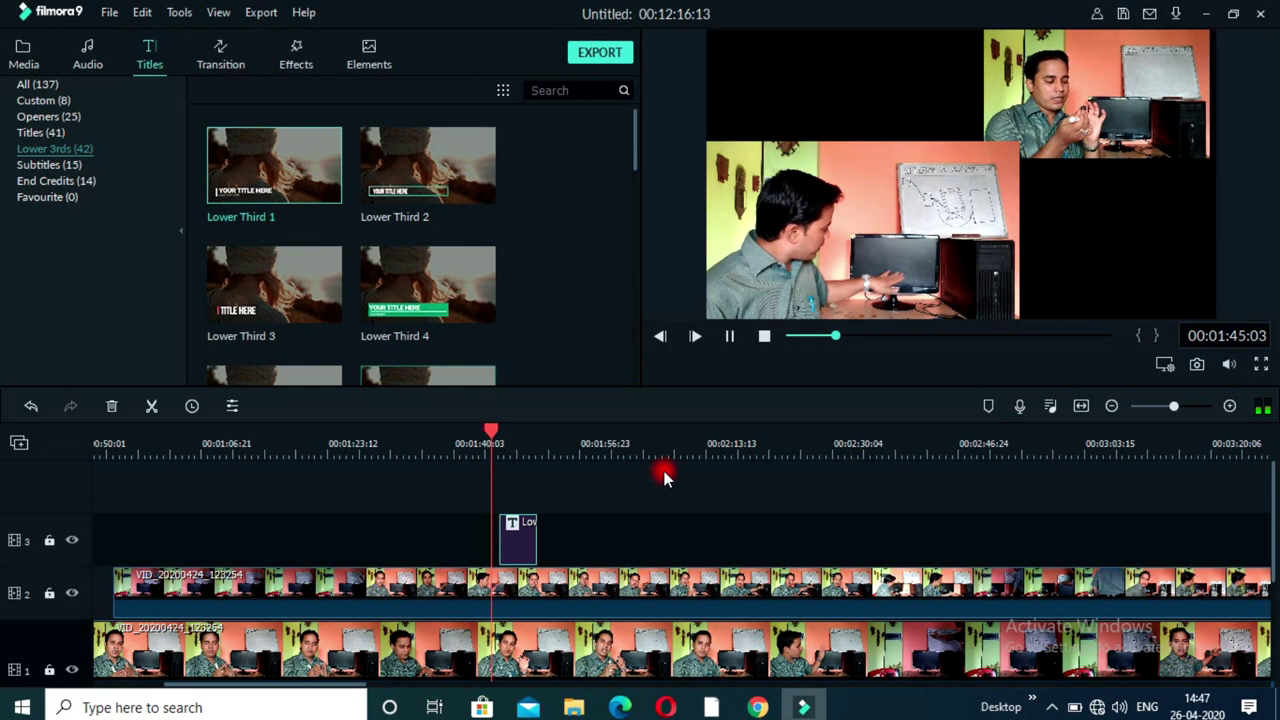
key(space)
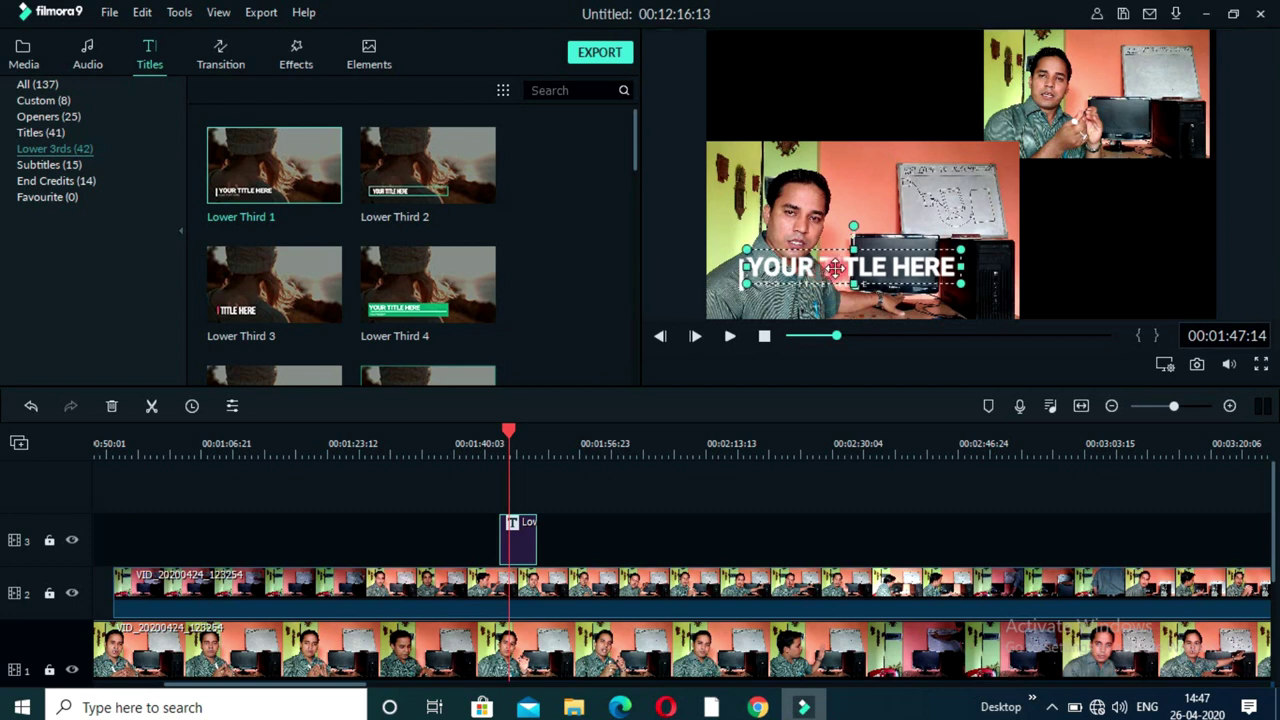
drag(835, 268, 822, 85)
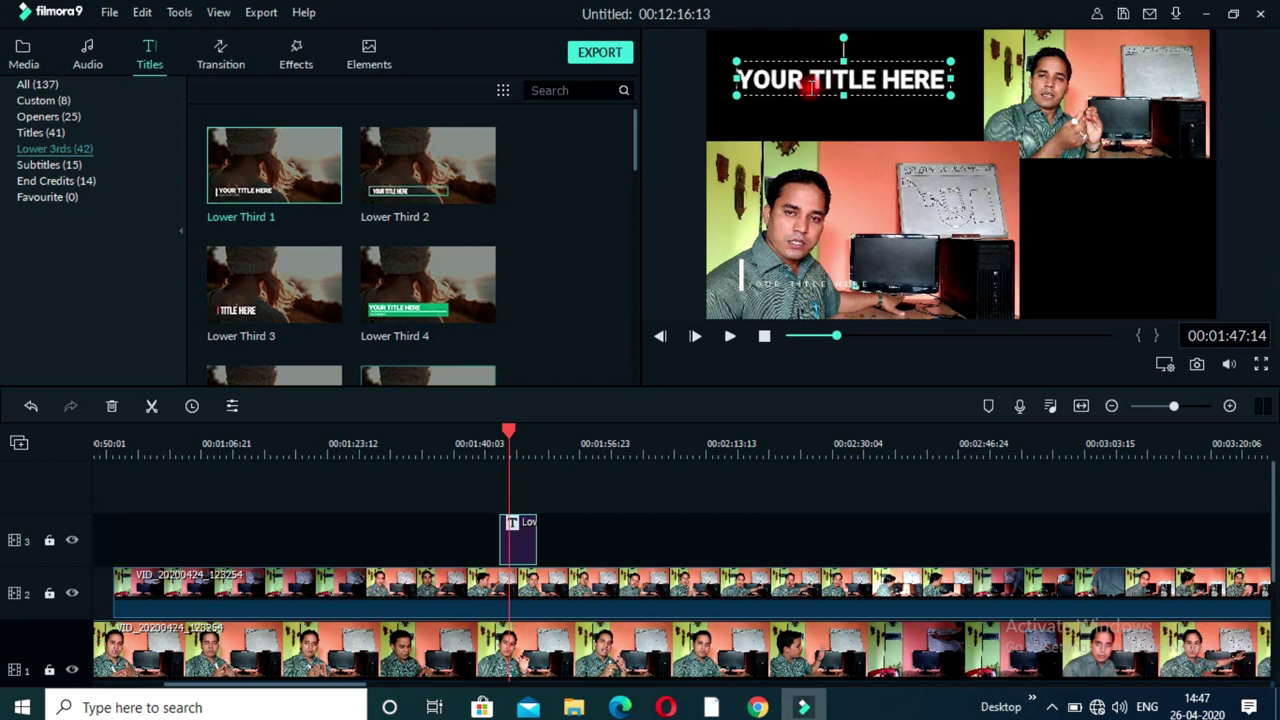
Step: Open the main title in the advanced text editor and replace its text with "Welcome to PC Computer"
double_click(808, 88)
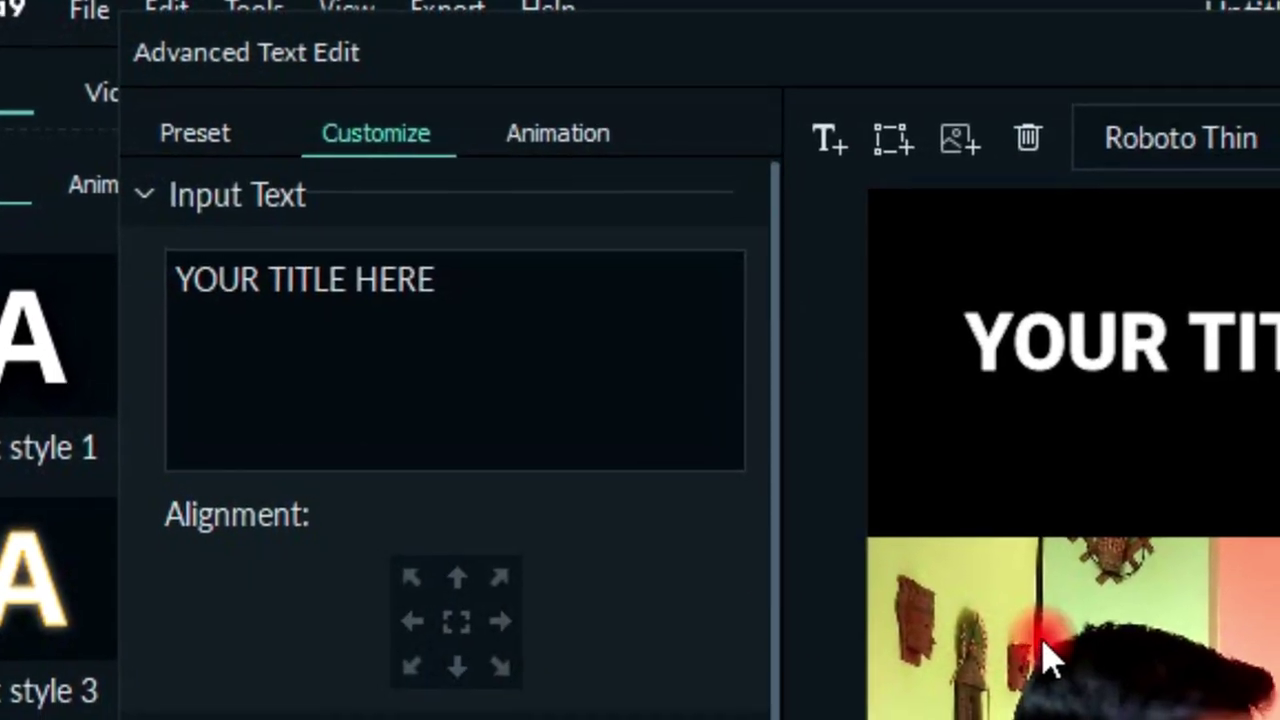
click(1106, 329)
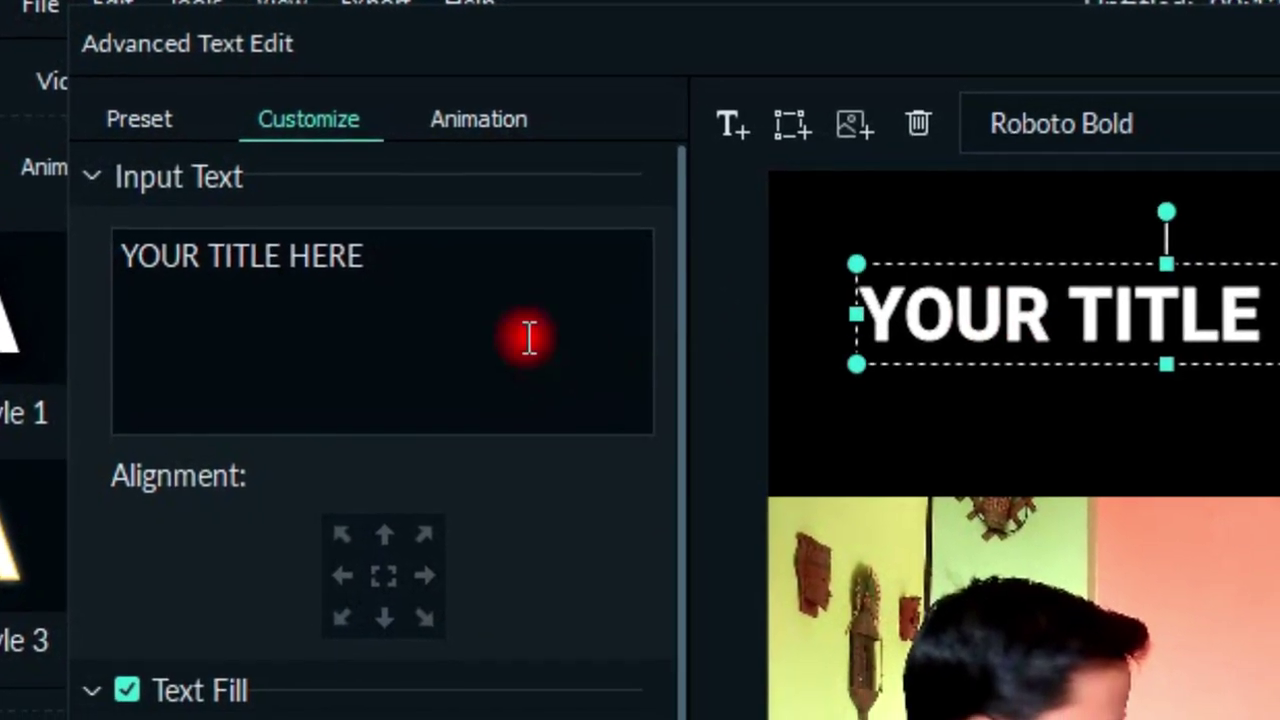
drag(595, 358, 252, 273)
key(ctrl+a)
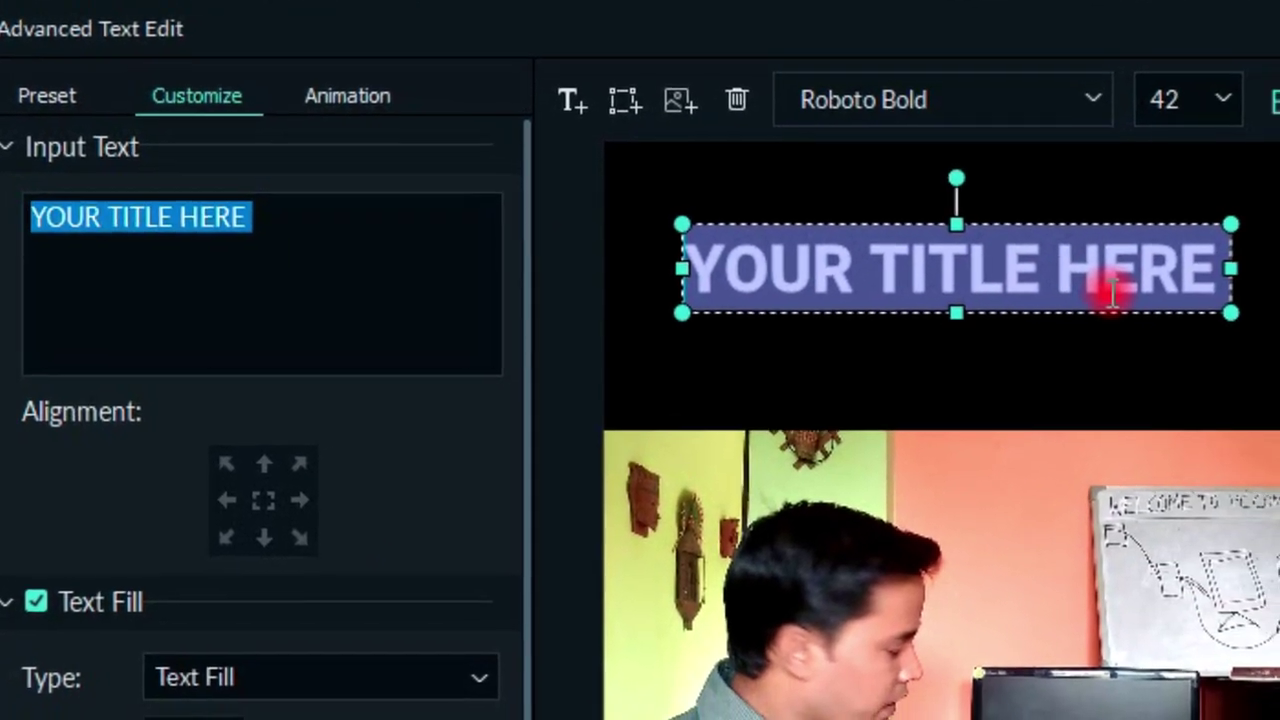
text(We)
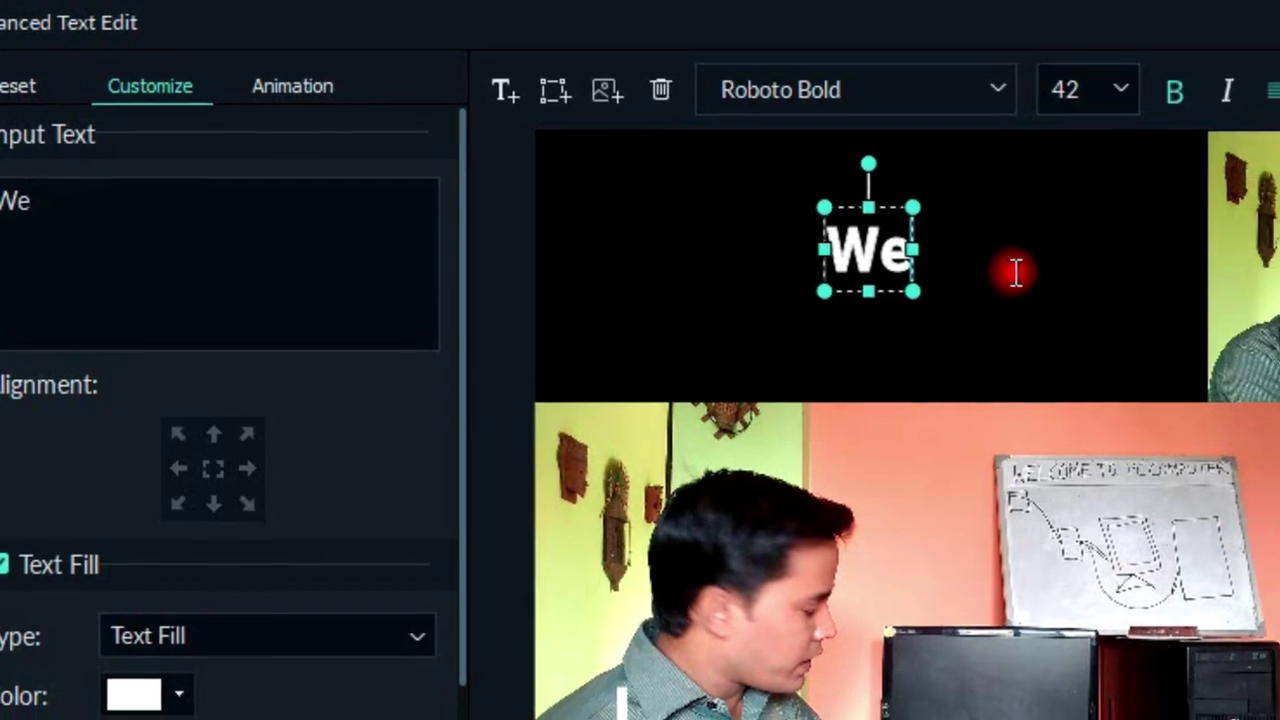
text(lcome t)
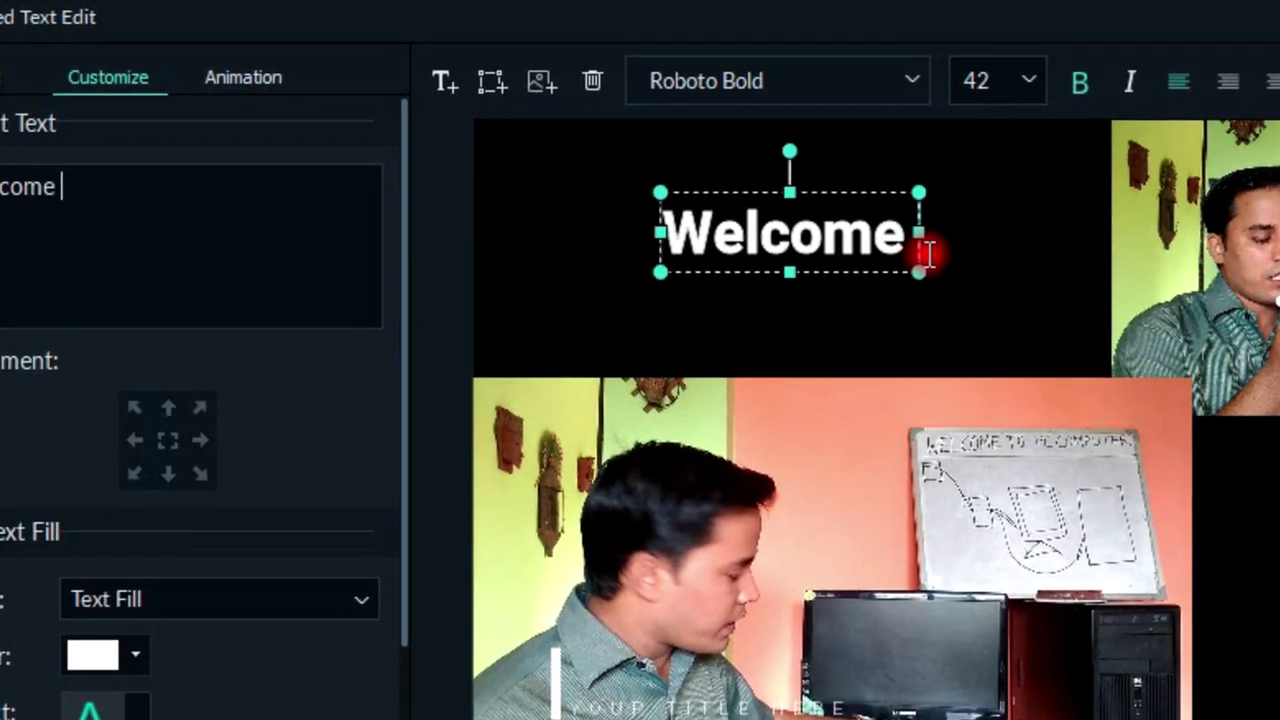
text(o PC)
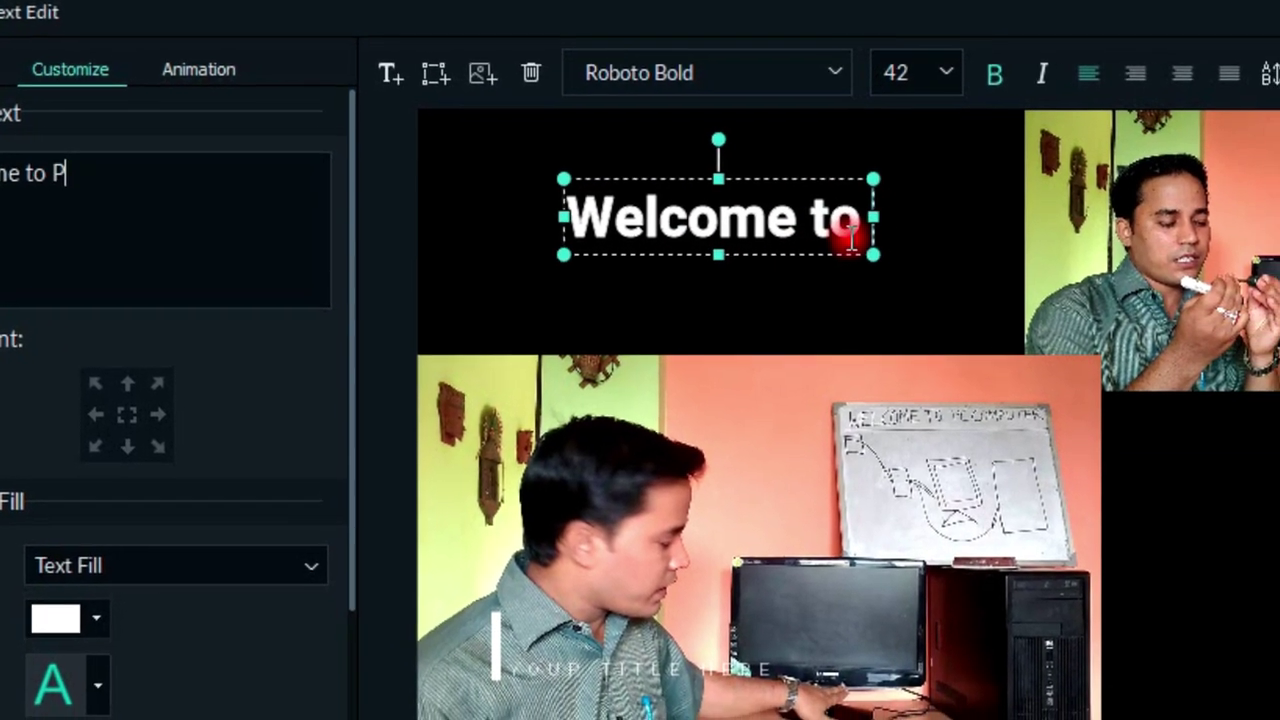
text( Compu)
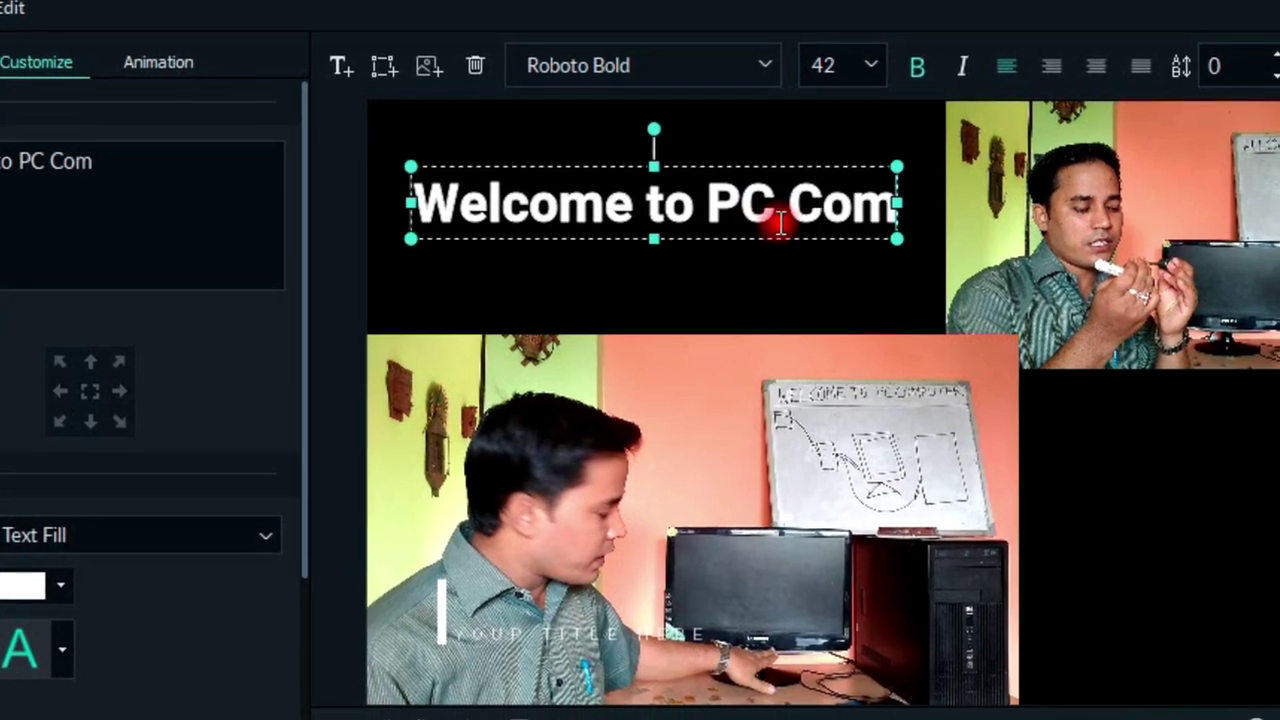
text(ter)
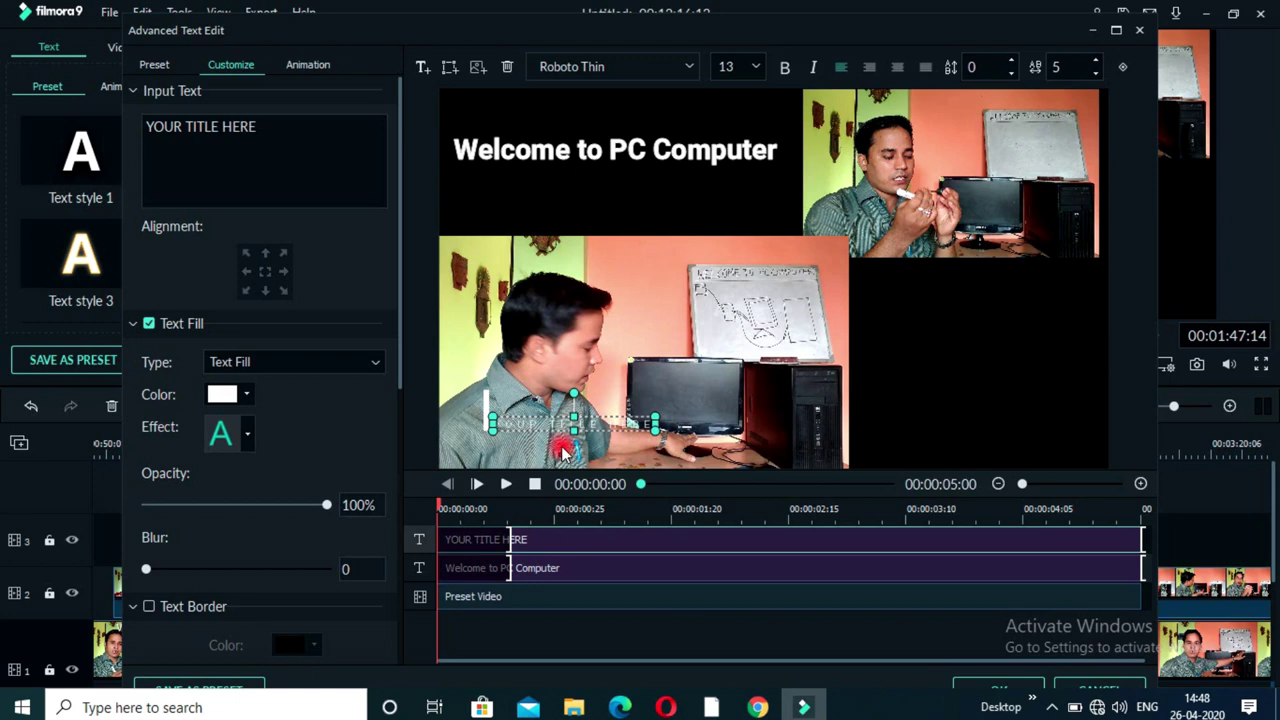
Step: Move the small secondary title text into the black area at the picture's lower right and reword it as "Computer Solution"
drag(648, 423, 938, 371)
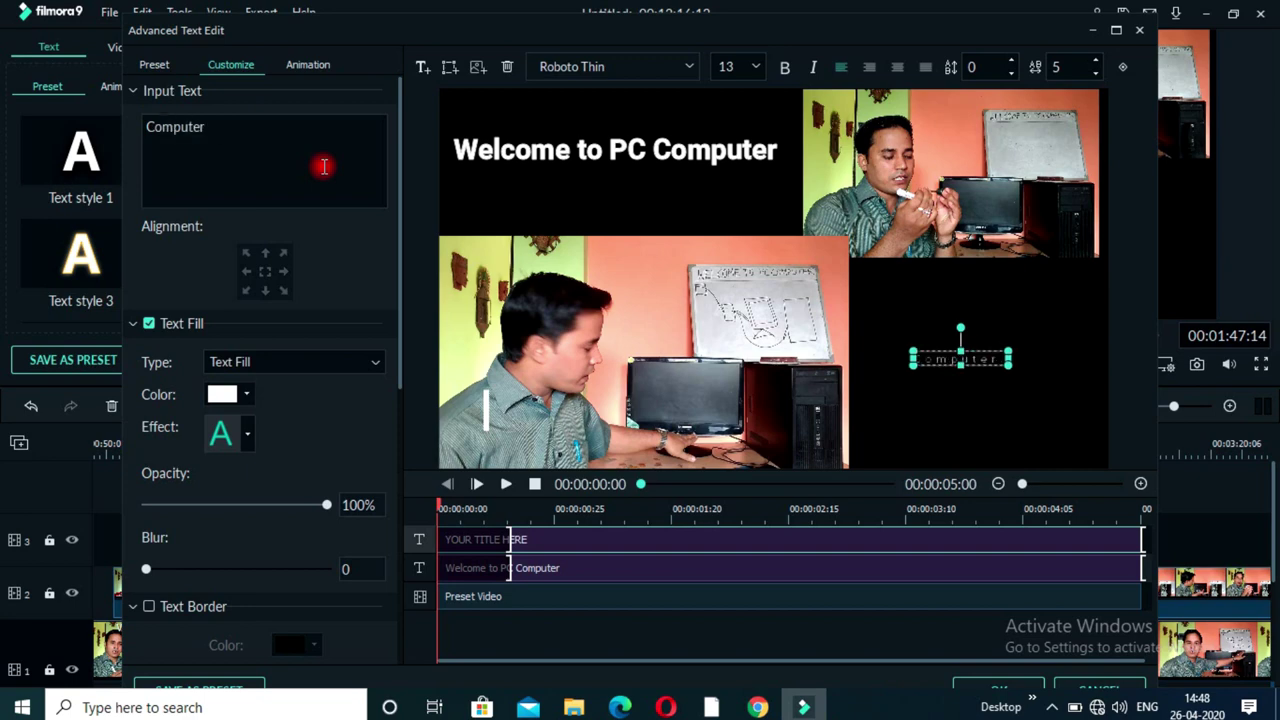
text(Solution)
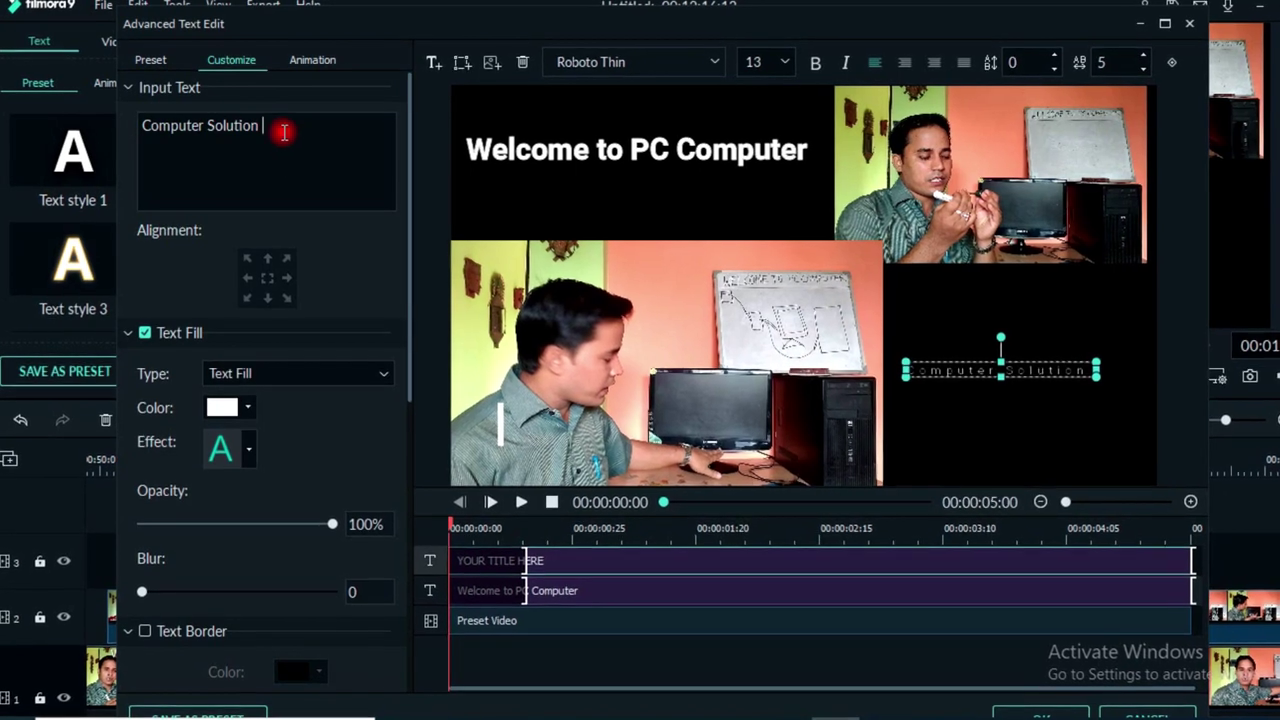
Step: Set the Computer Solution text to the Roboto Medium font with a red #ff0000 fill
drag(262, 127, 104, 116)
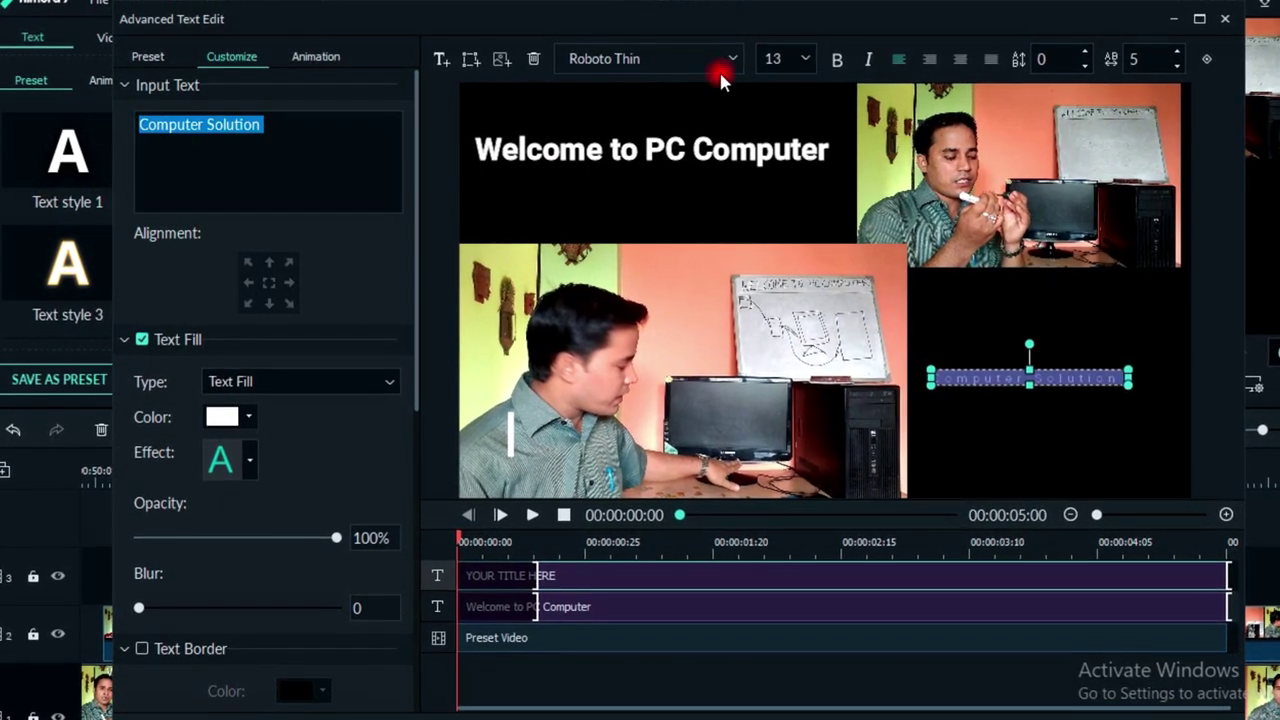
click(717, 61)
click(677, 163)
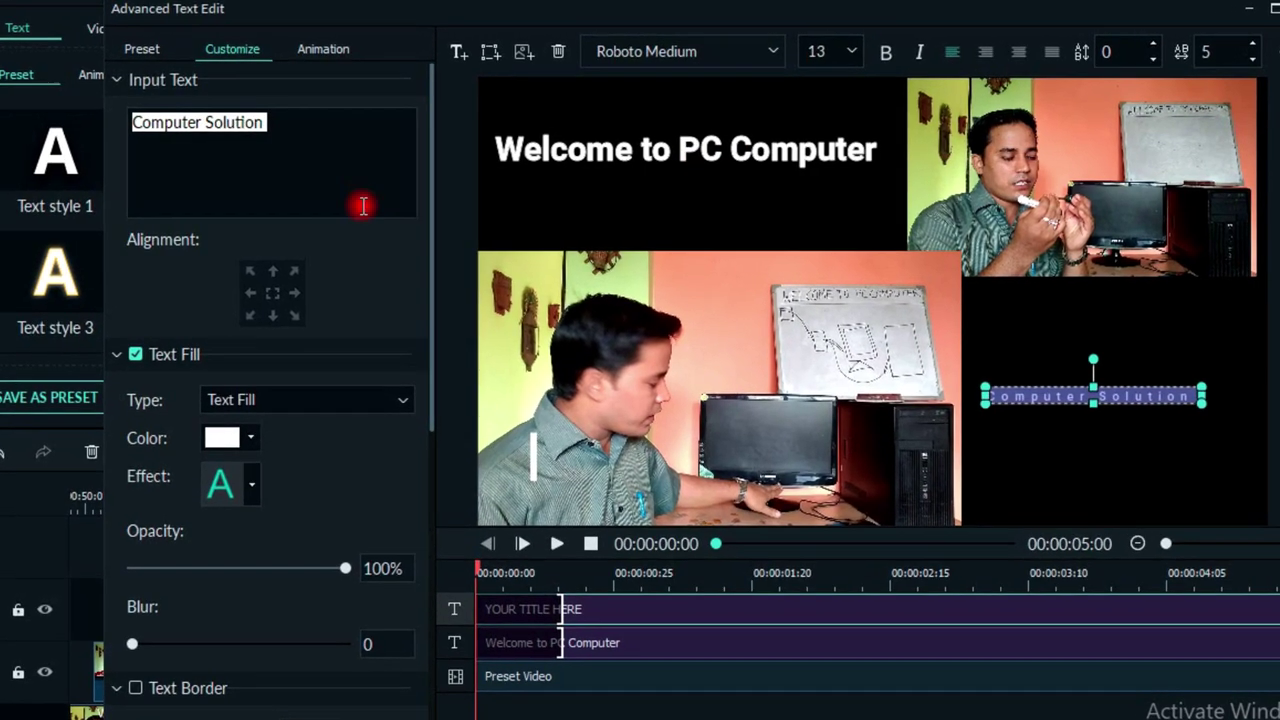
click(251, 440)
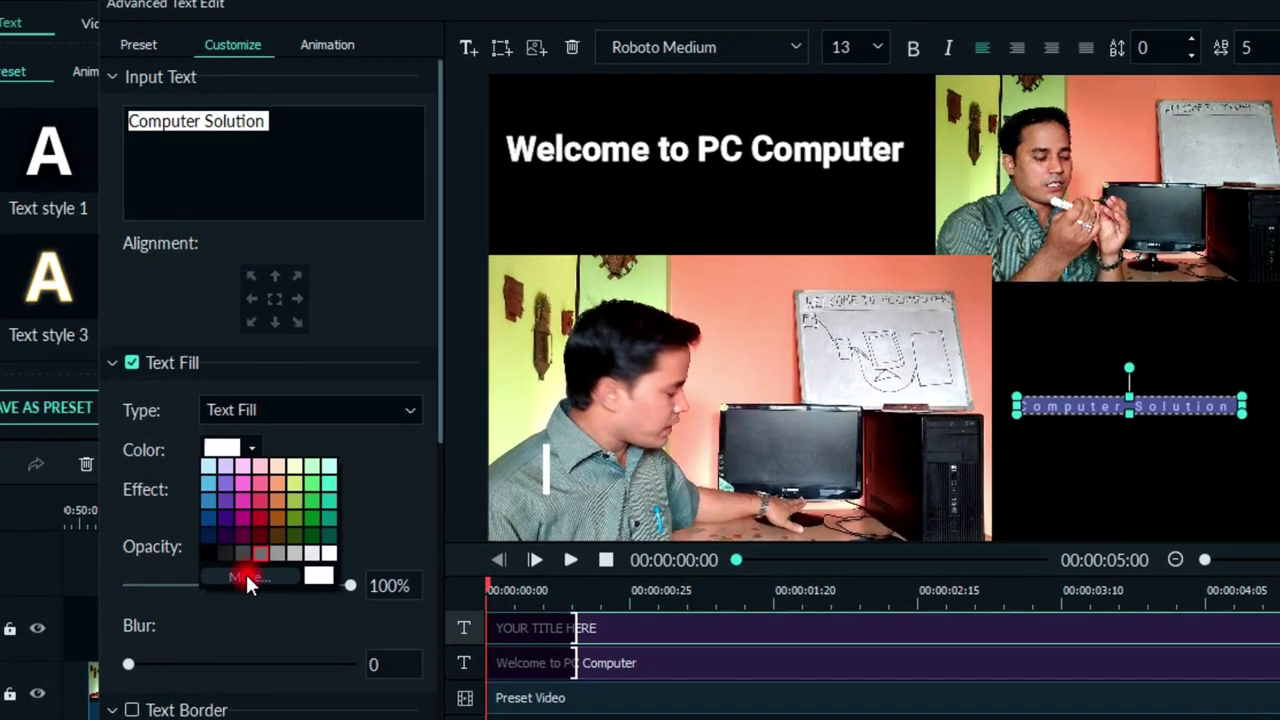
click(247, 570)
click(500, 296)
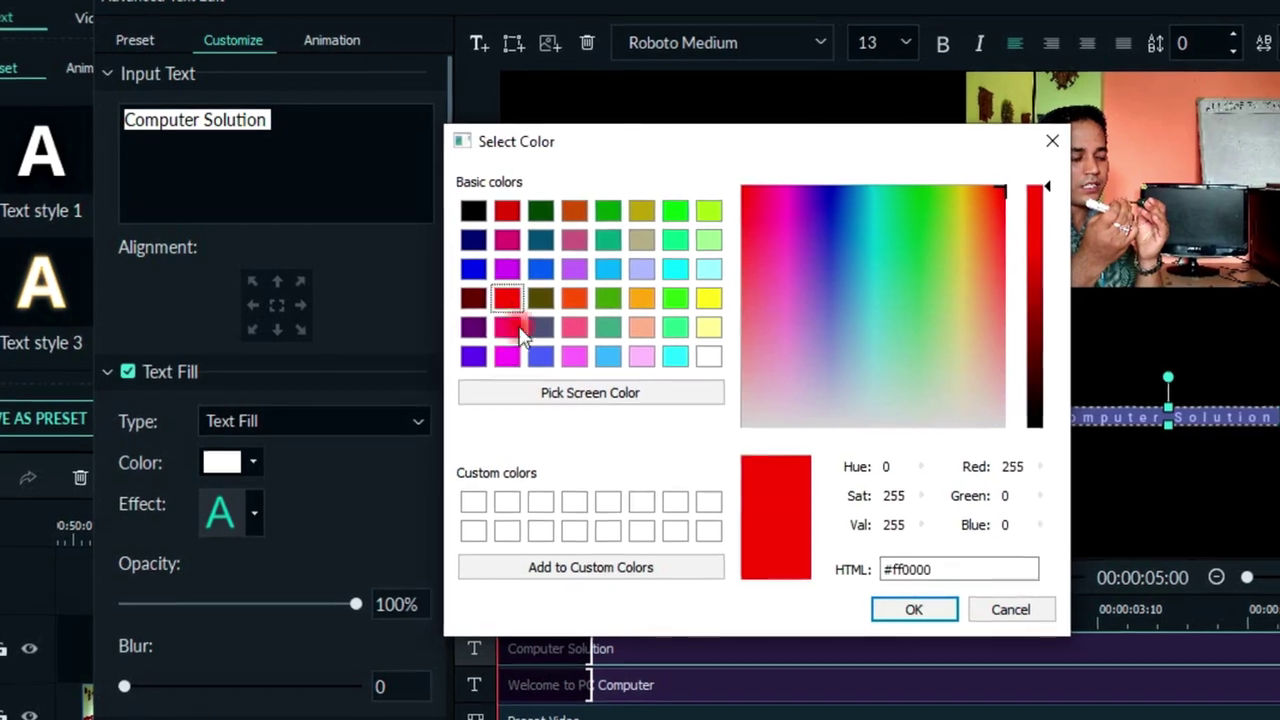
click(908, 614)
Step: Turn on the text border for the Computer Solution text
scroll(357, 510, down, 1)
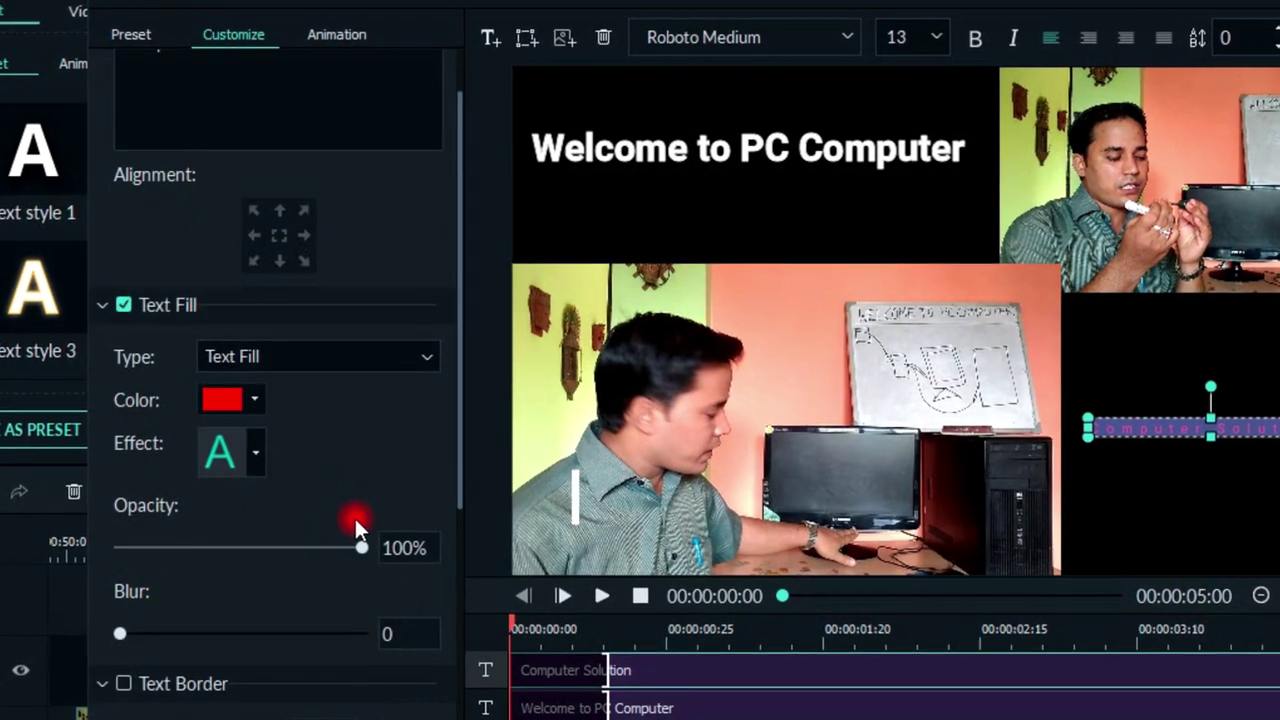
scroll(200, 580, down, 2)
click(116, 540)
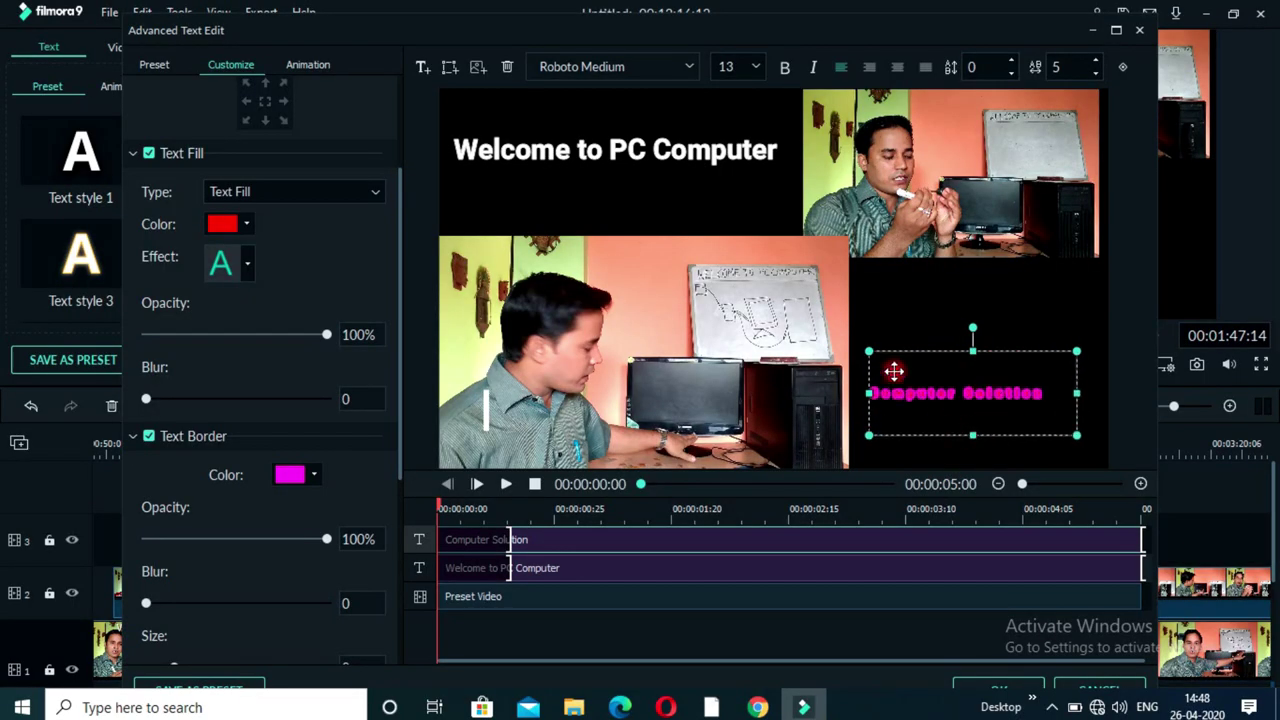
Step: Set the font size of the Computer Solution text to 125
scroll(305, 135, up, 3)
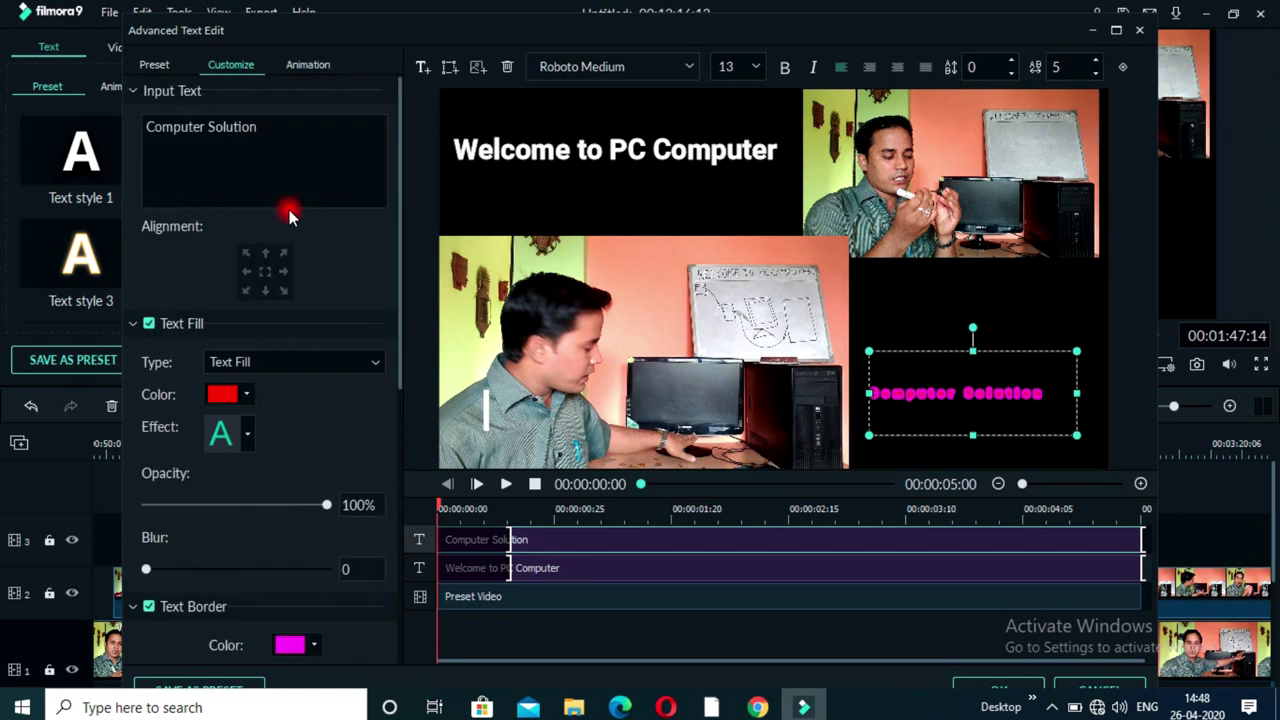
click(757, 68)
scroll(735, 140, down, 5)
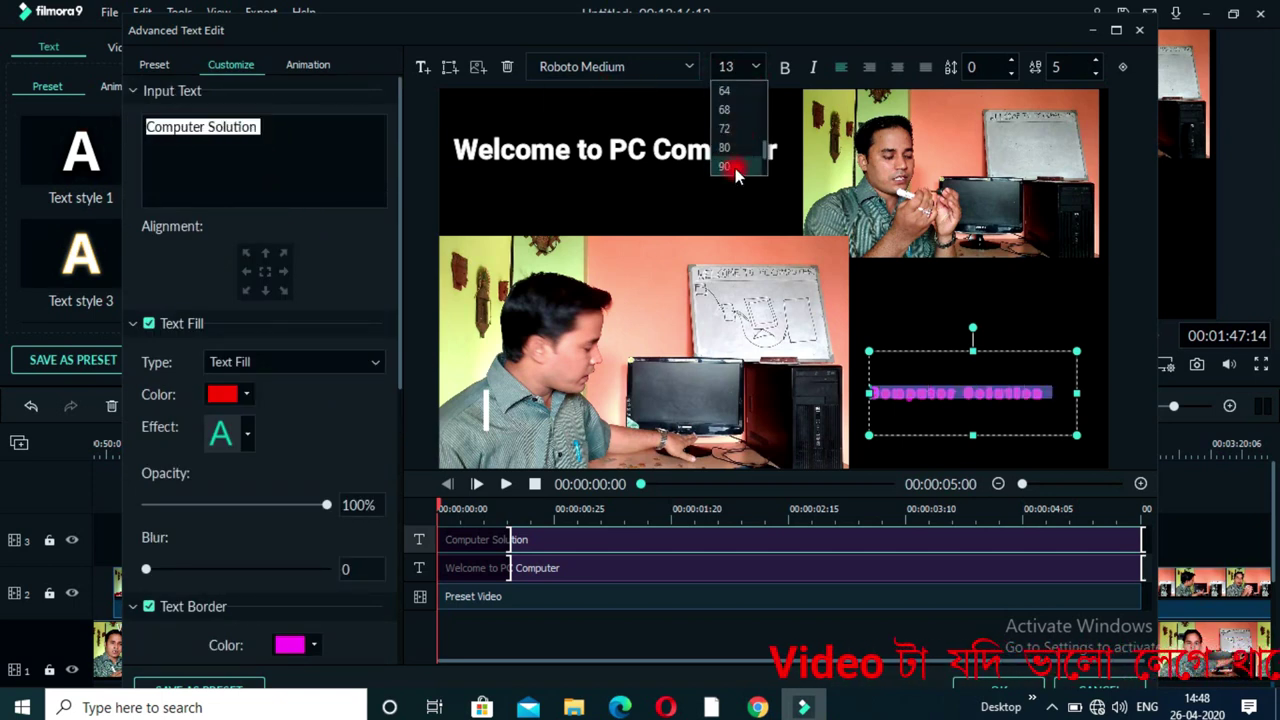
click(735, 168)
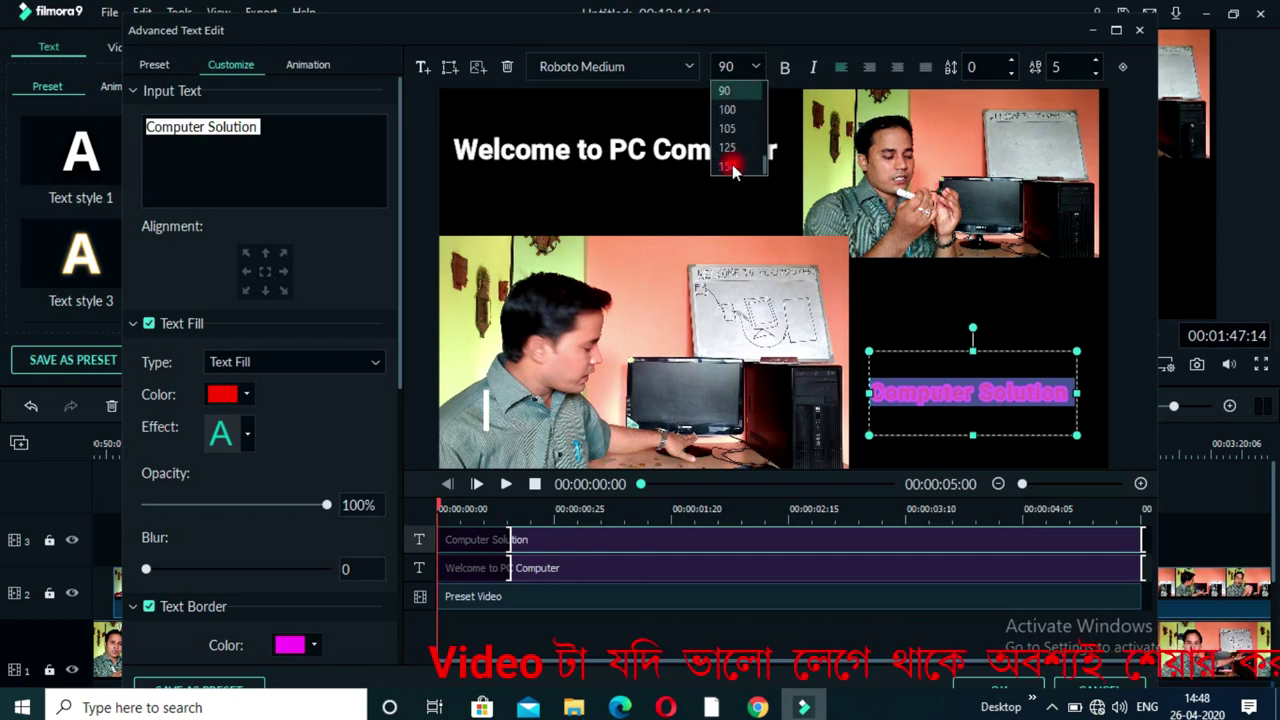
click(729, 148)
Step: Resize and position the Computer Solution text to fit the lower-right black area, and turn off its text border
mouse_move(863, 436)
mouse_down()
mouse_move(845, 458)
mouse_move(920, 416)
mouse_move(863, 434)
mouse_move(864, 450)
mouse_up()
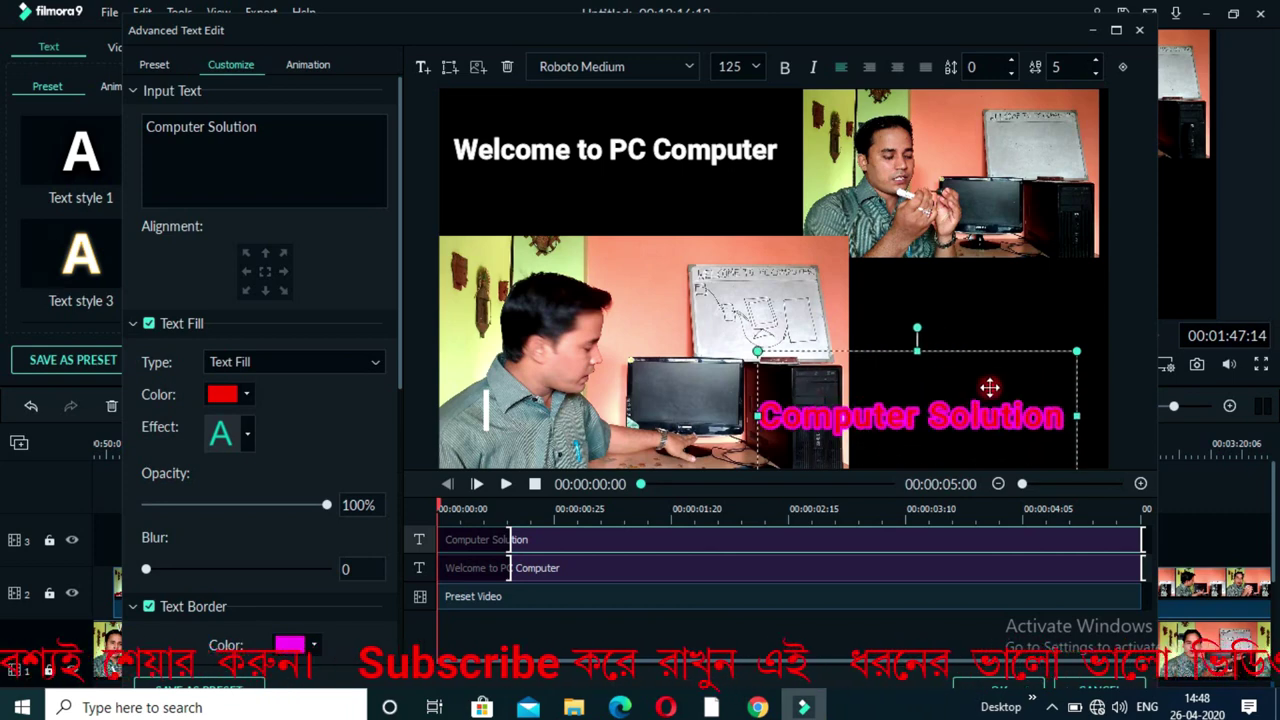
drag(989, 387, 1013, 367)
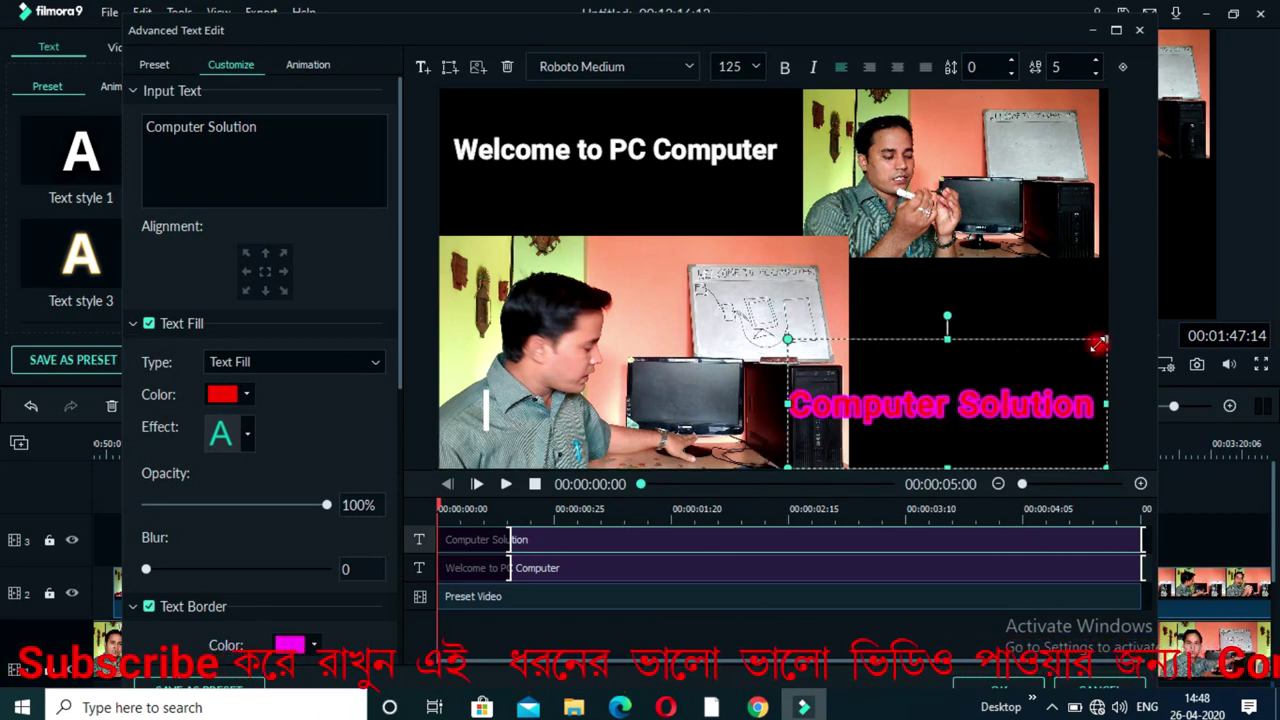
drag(1099, 344, 1000, 337)
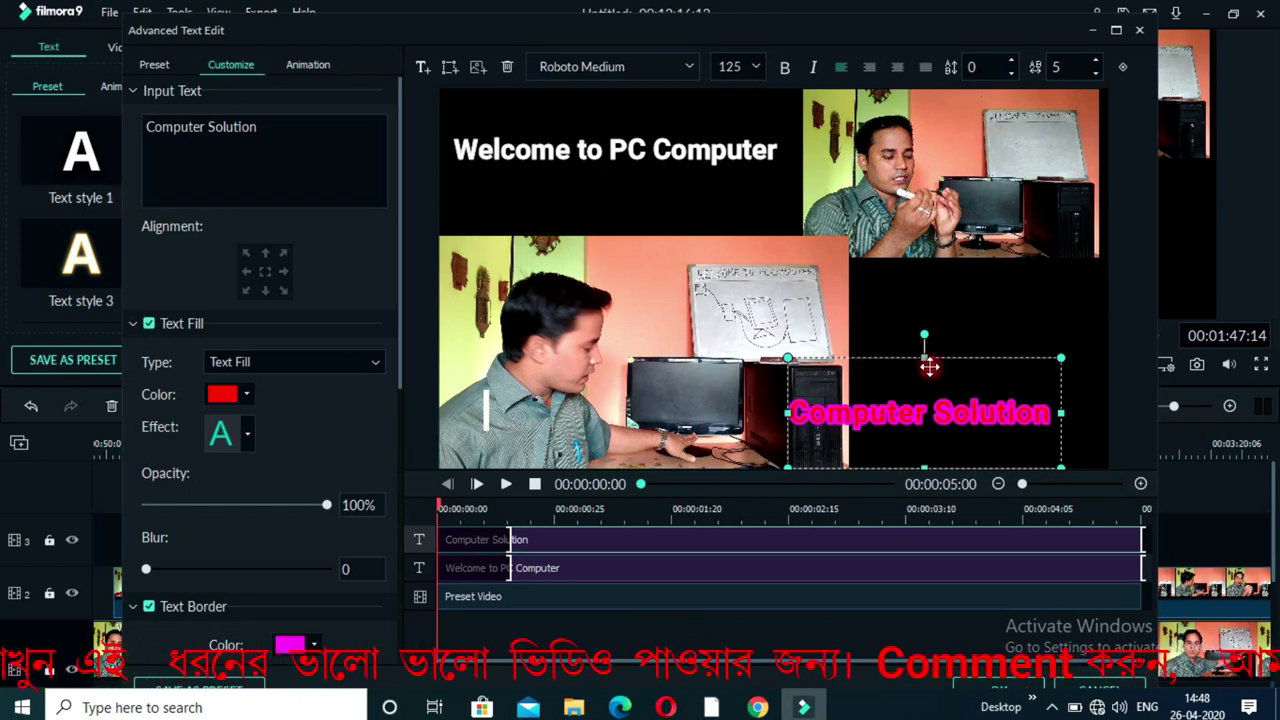
drag(801, 459, 856, 444)
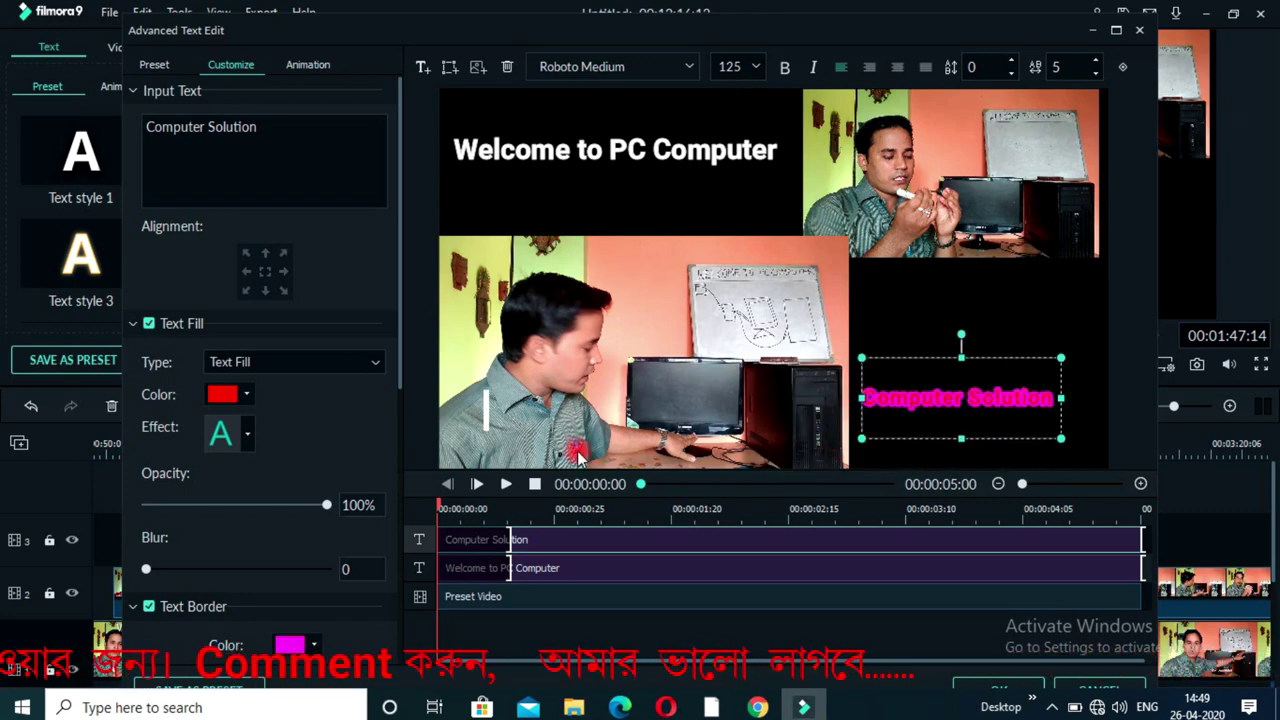
scroll(271, 528, down, 1)
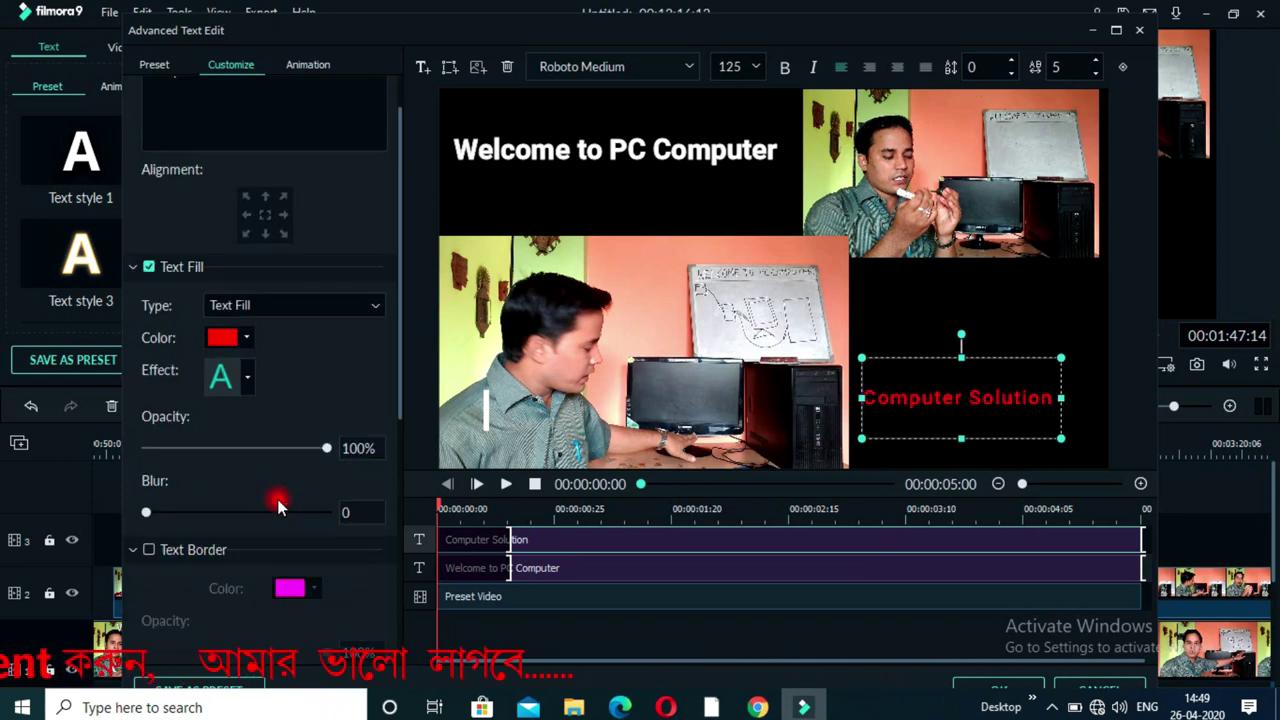
drag(1060, 359, 1031, 354)
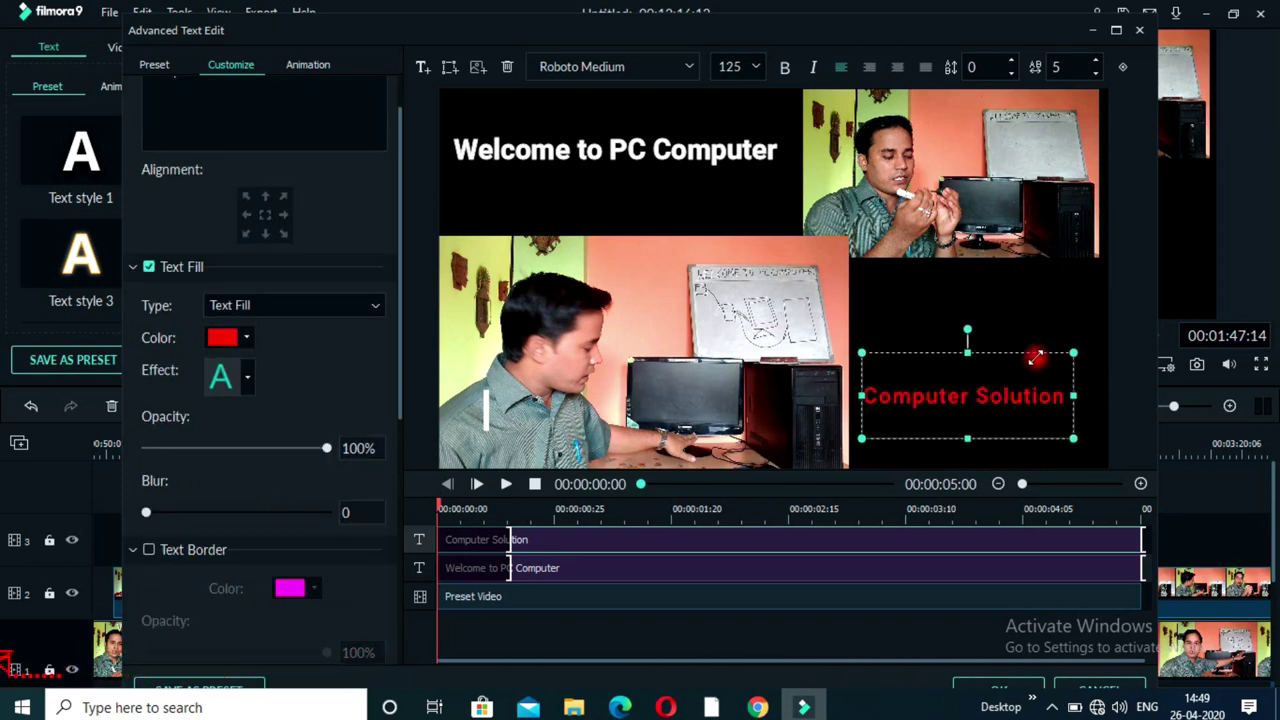
Step: Change the fill color of the Welcome to PC Computer text to bright green #00ff00
click(676, 158)
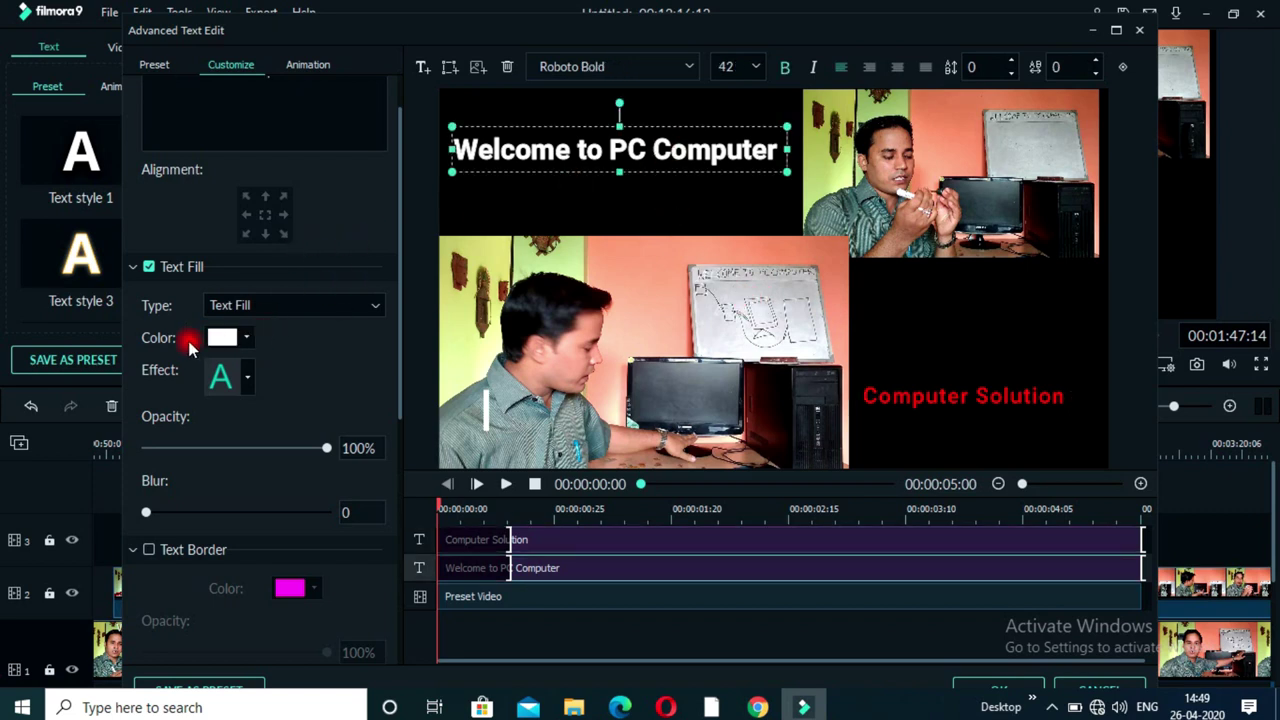
click(246, 338)
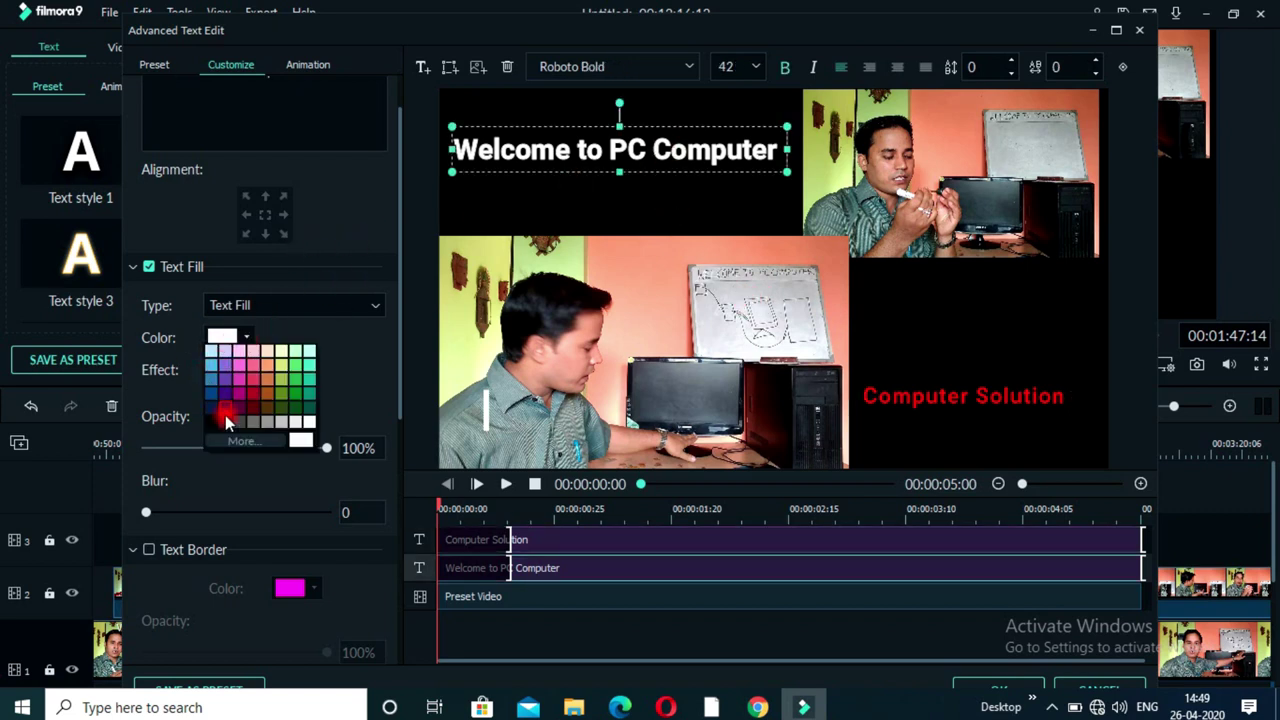
click(249, 438)
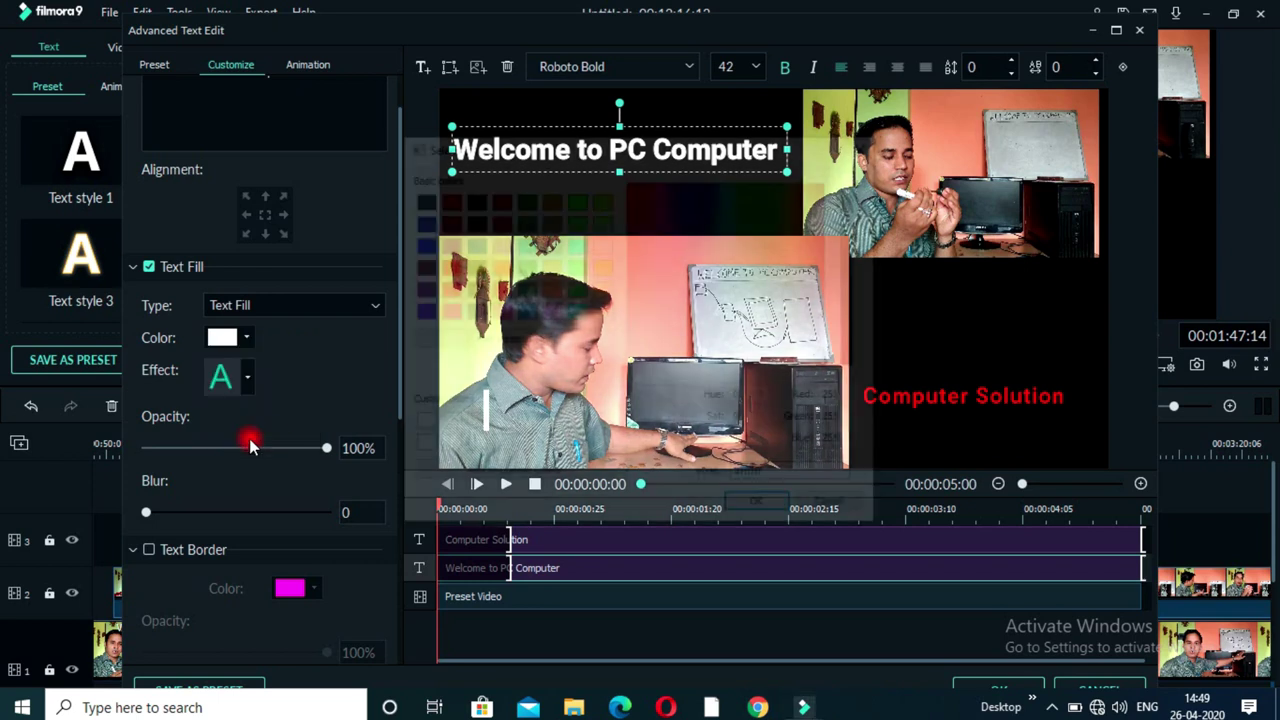
click(577, 199)
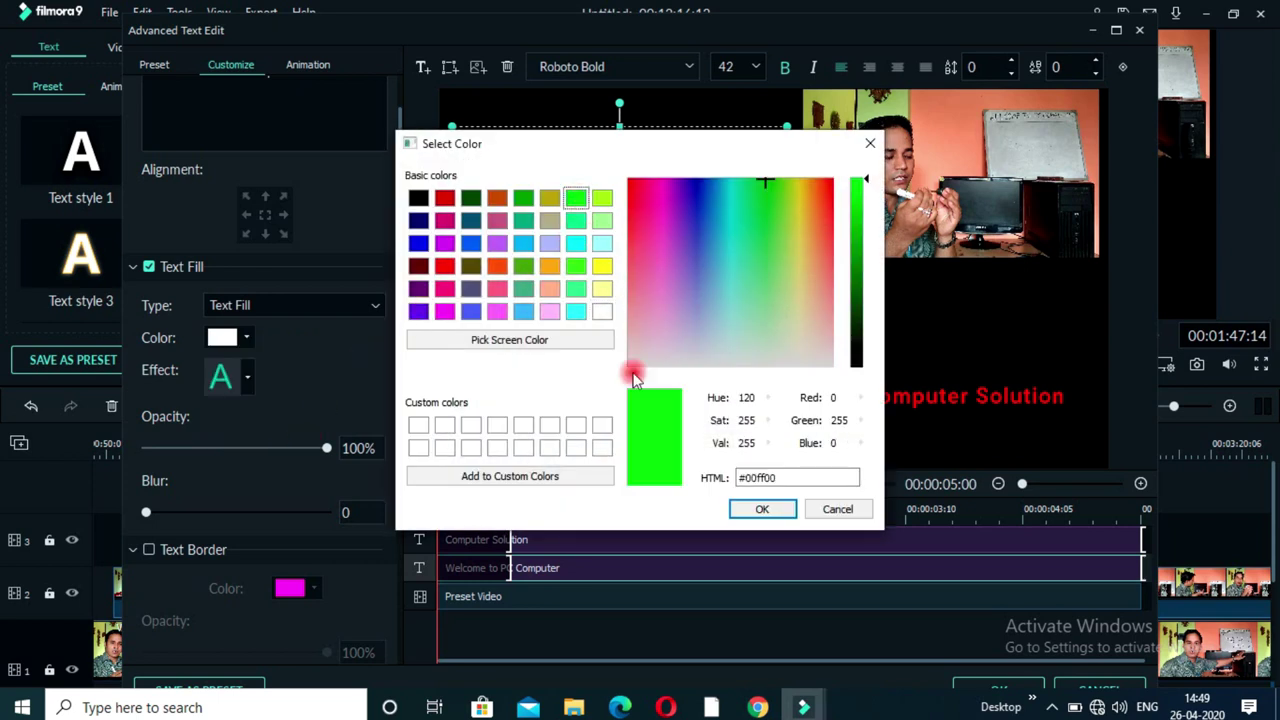
click(760, 508)
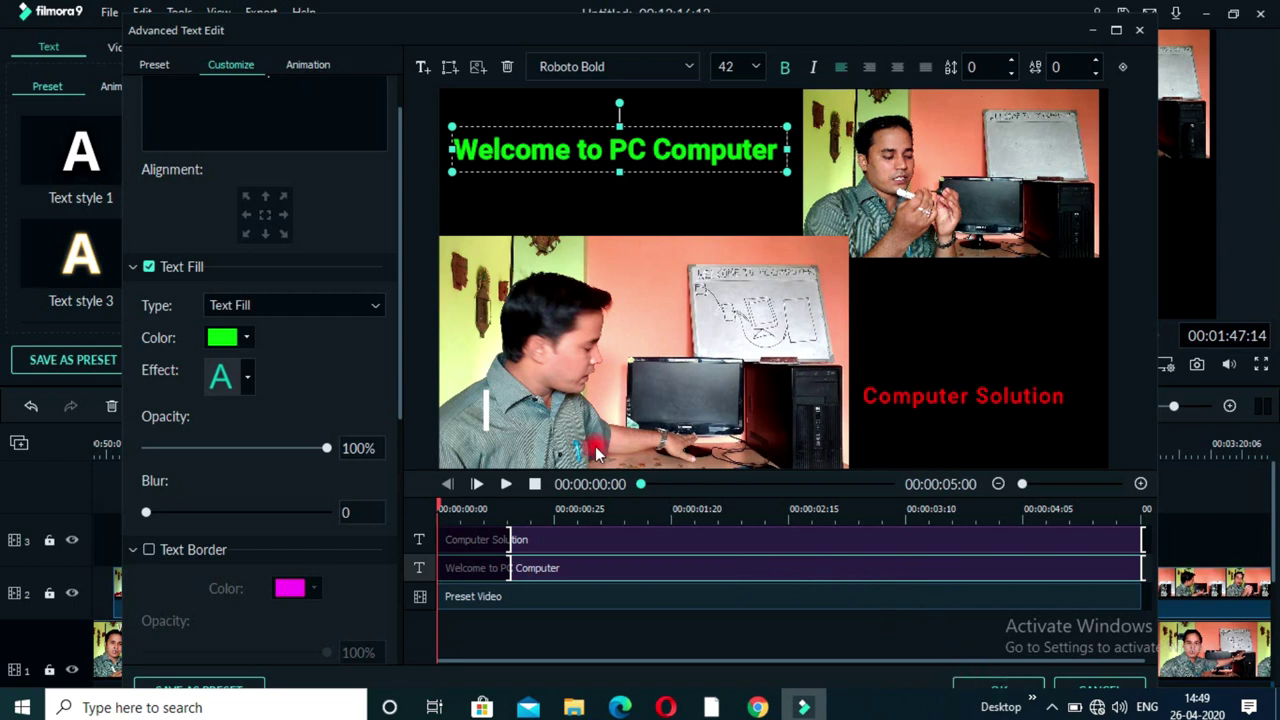
Step: Turn on the text shadow for the Welcome to PC Computer text
scroll(229, 378, down, 3)
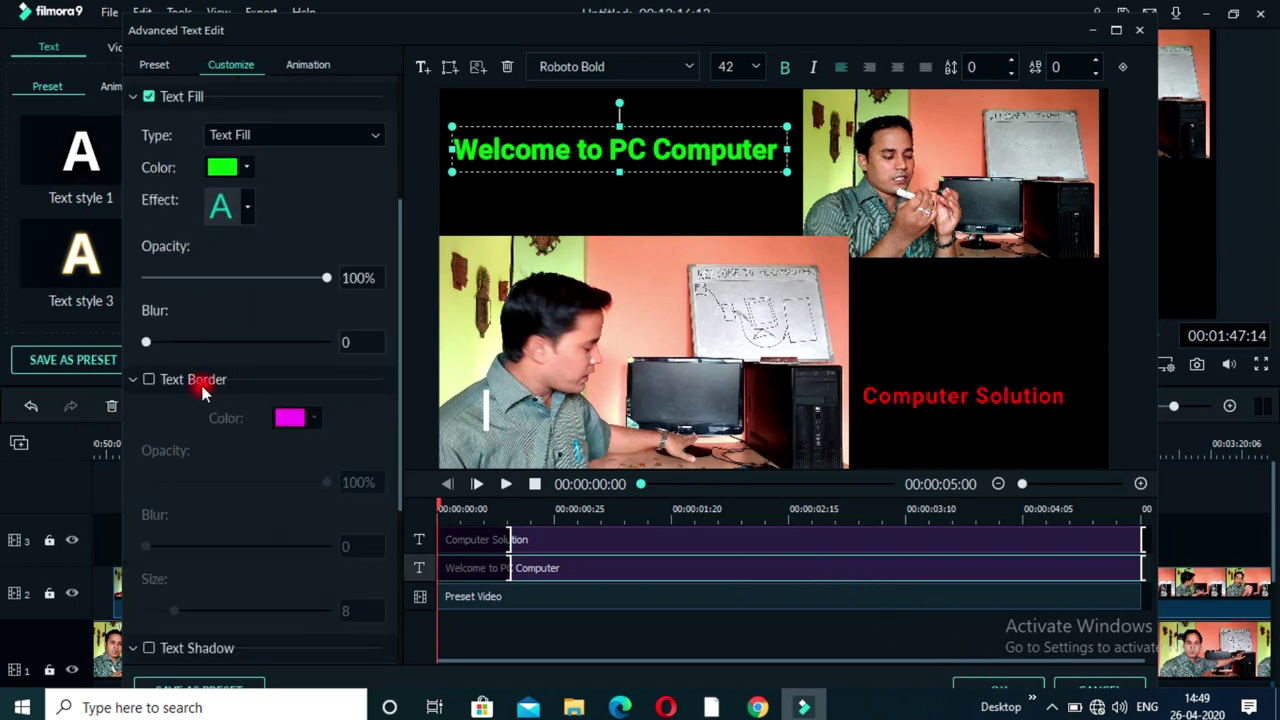
scroll(210, 430, down, 3)
click(149, 478)
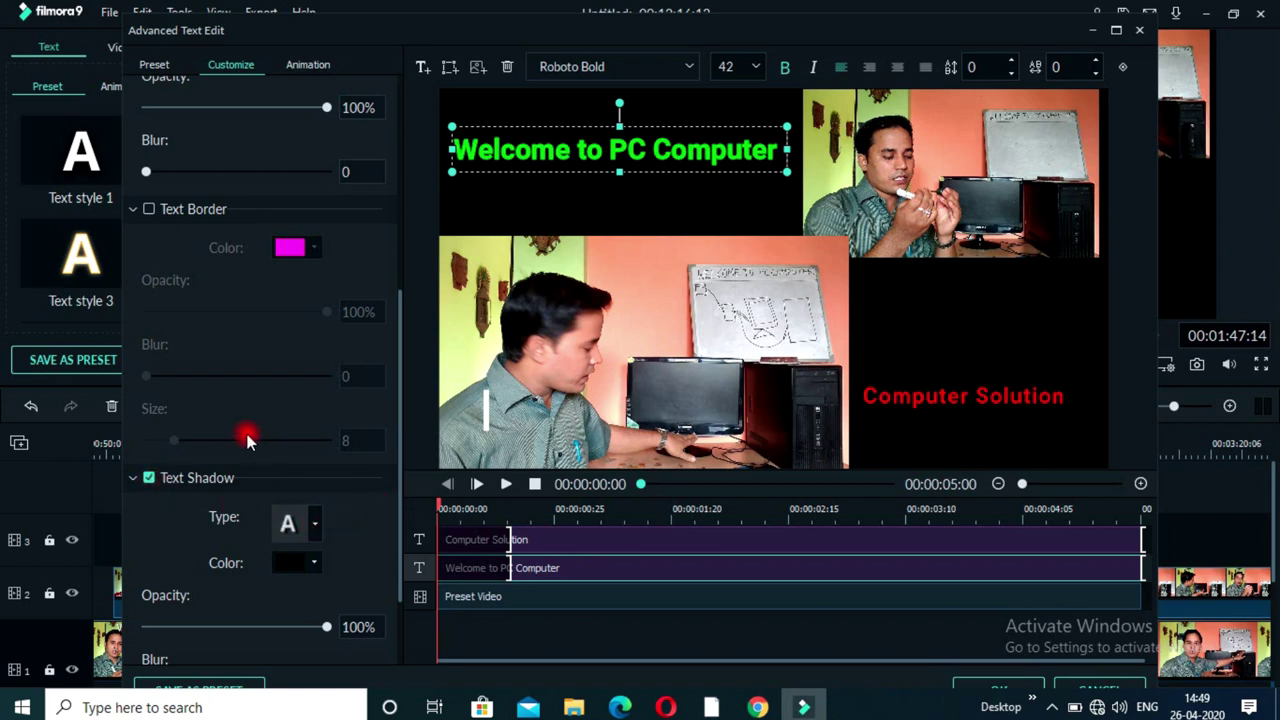
scroll(281, 235, up, 3)
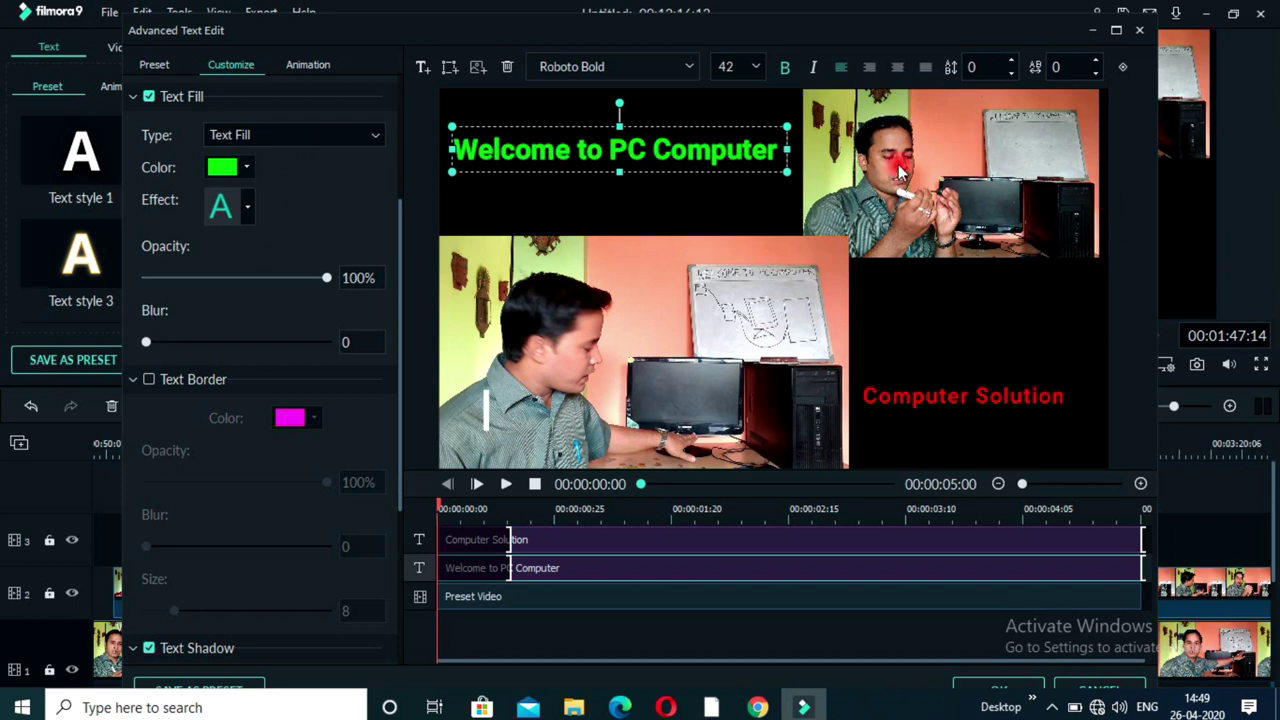
Step: Confirm the advanced text edits and apply them to the Lower Third 1 title clip
click(910, 69)
click(871, 67)
click(1012, 688)
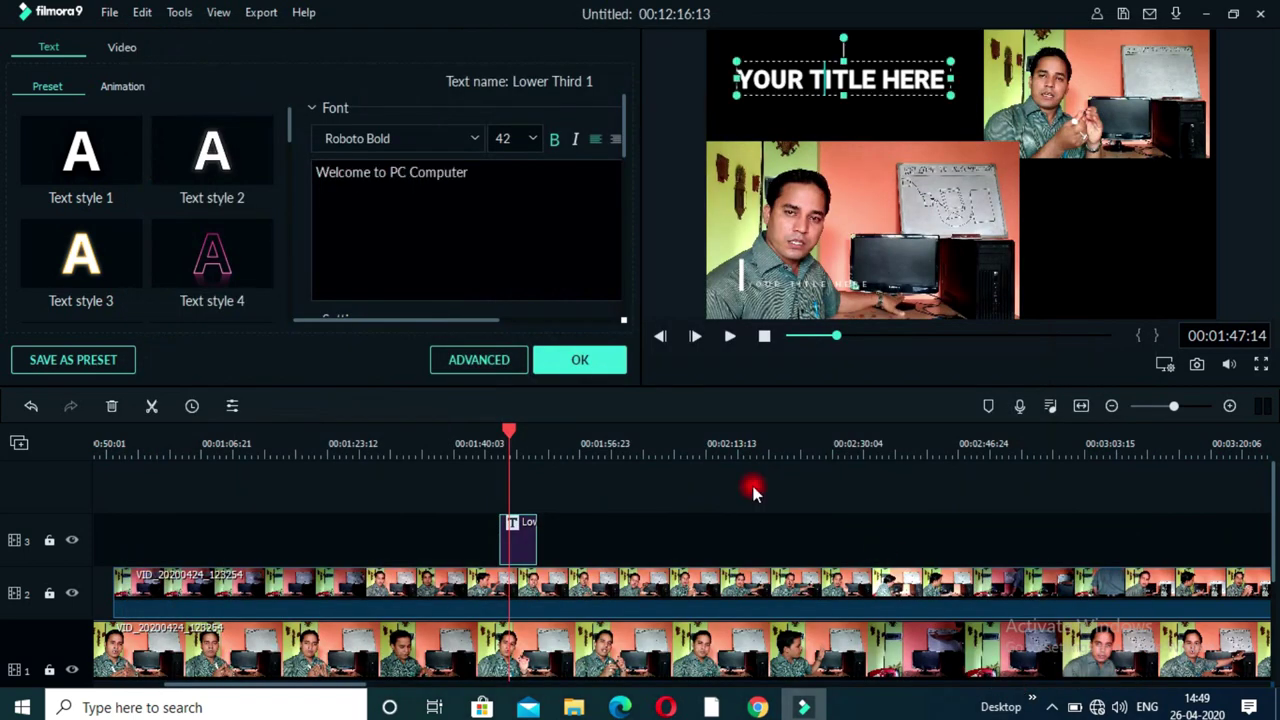
click(567, 366)
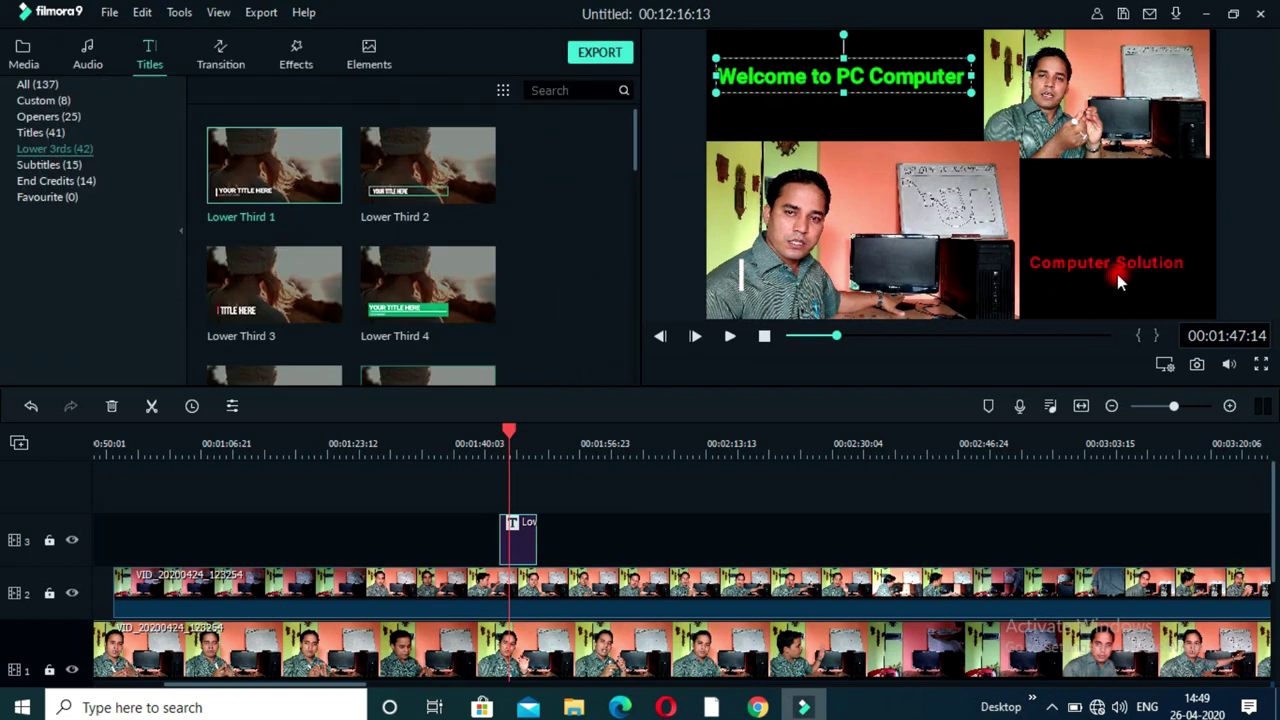
Step: Copy the Lower Third title clip on video track 3 and move the playhead to 00:02:21:05
right_click(523, 539)
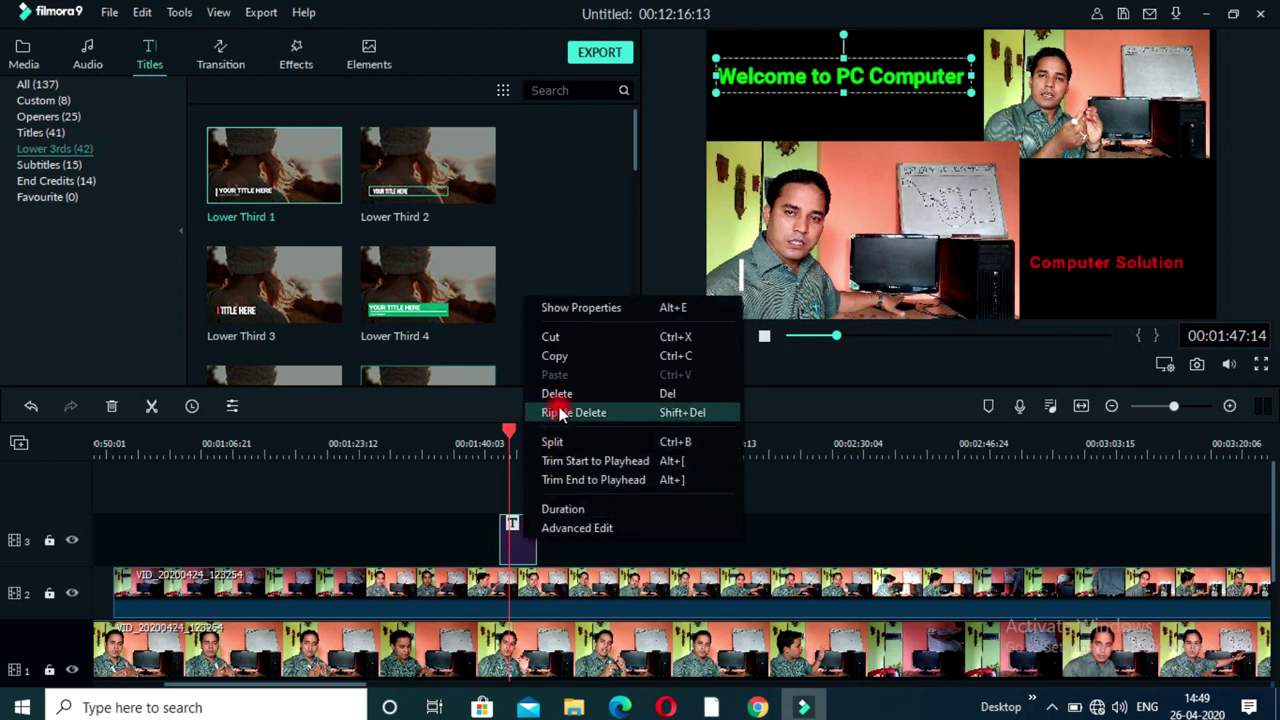
click(555, 356)
click(764, 464)
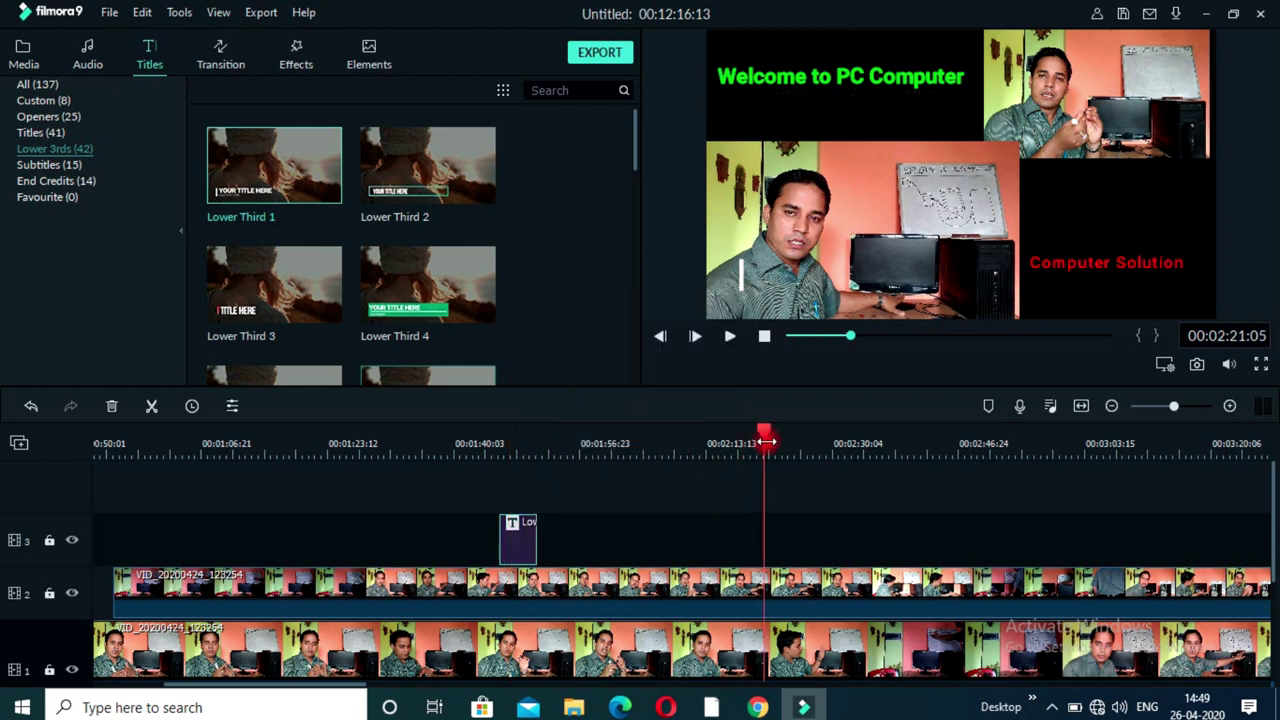
Step: Try pasting the copied title at the playhead, and undo the paste
key(ctrl+v)
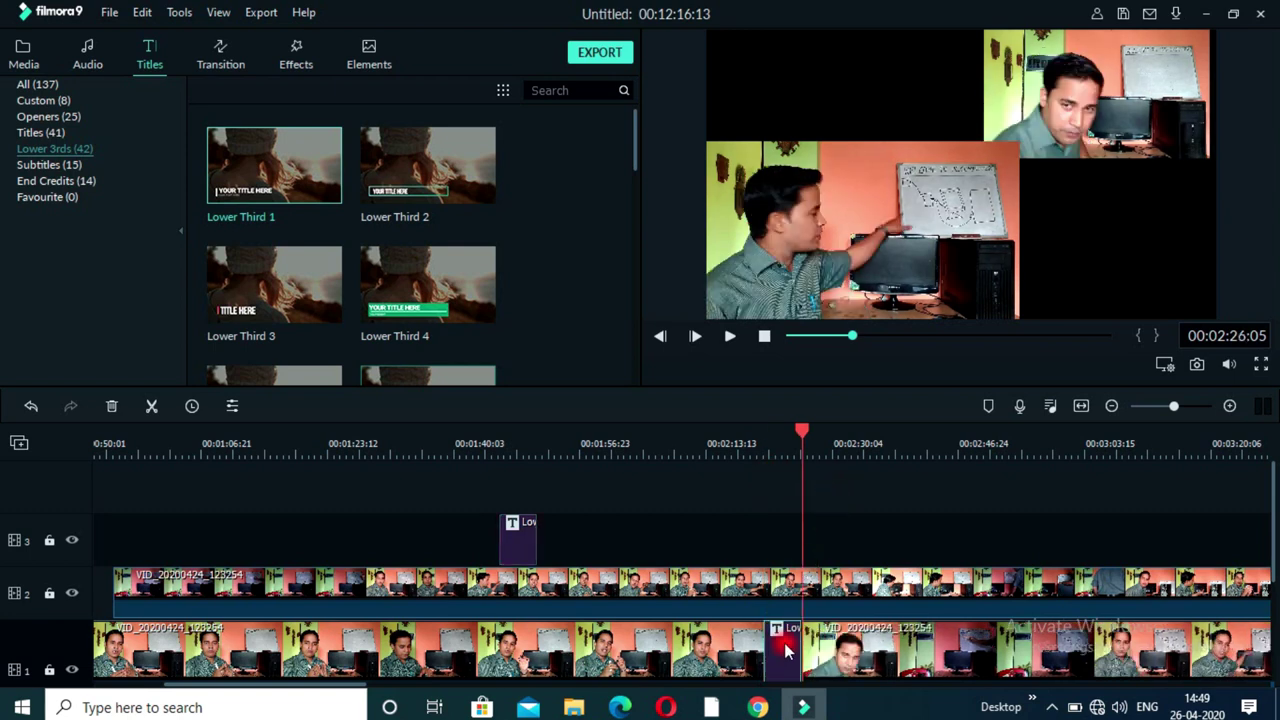
scroll(781, 638, down, 1)
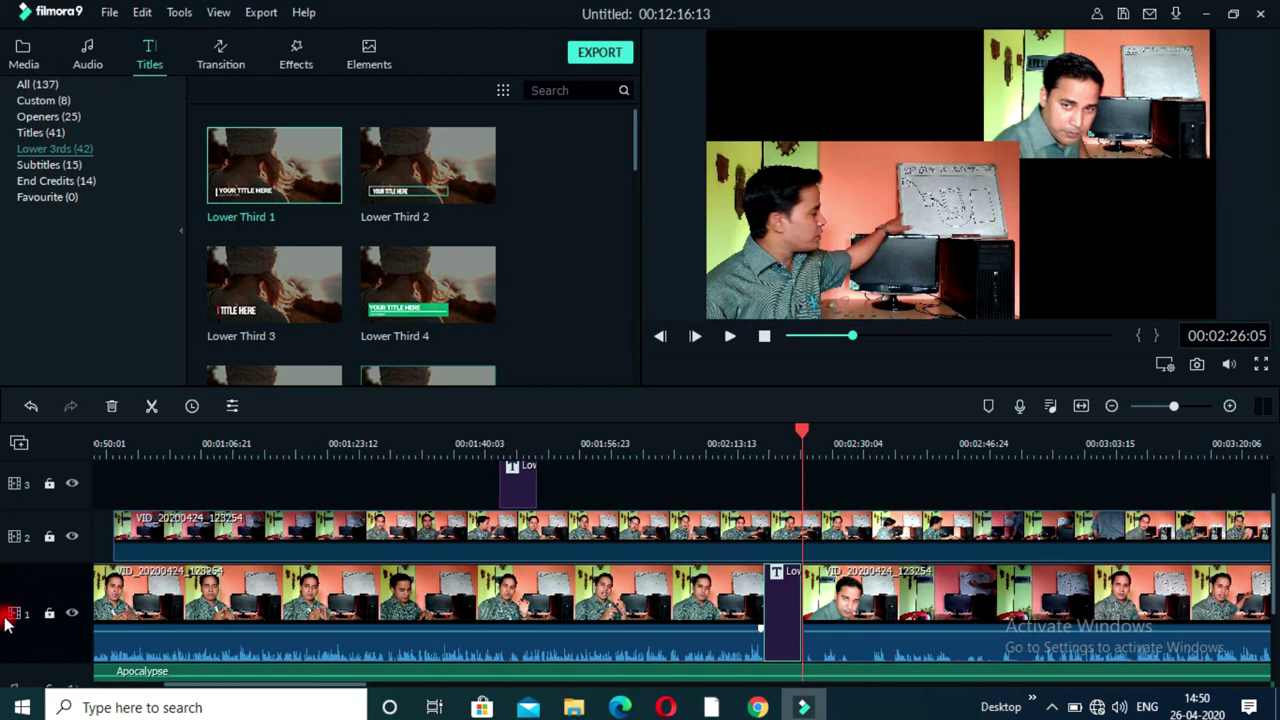
scroll(78, 548, up, 1)
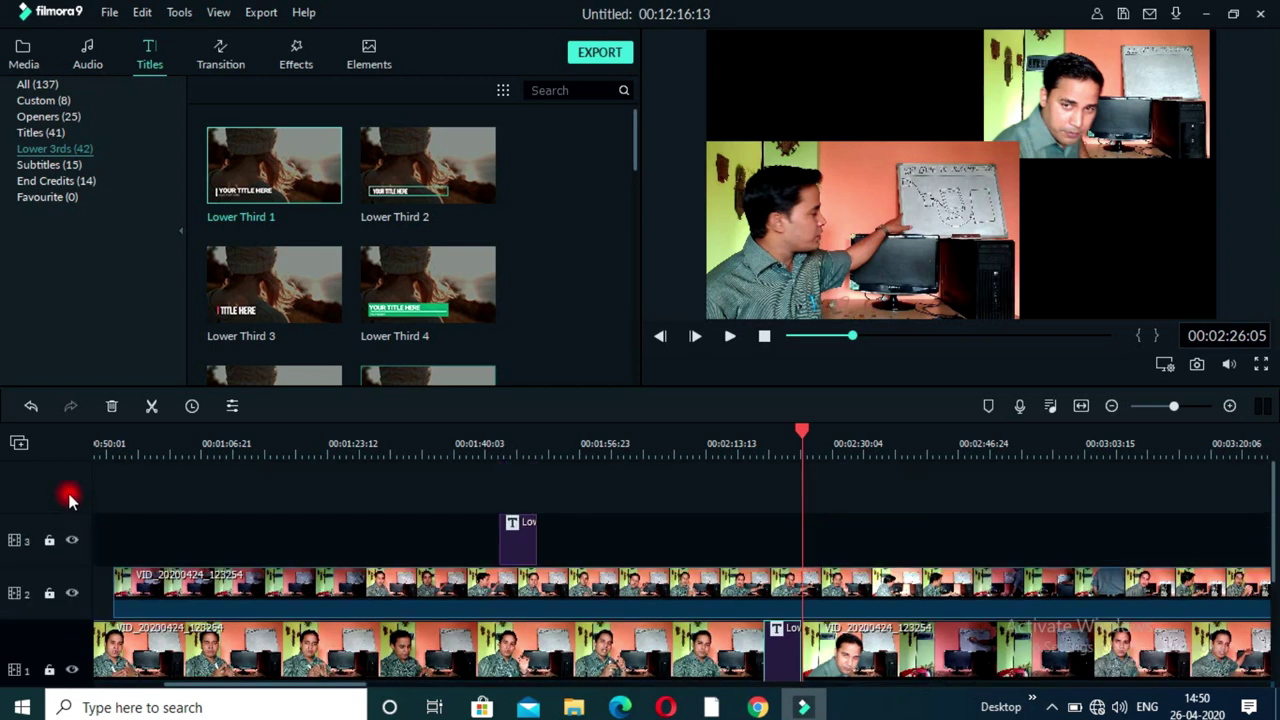
scroll(64, 638, down, 1)
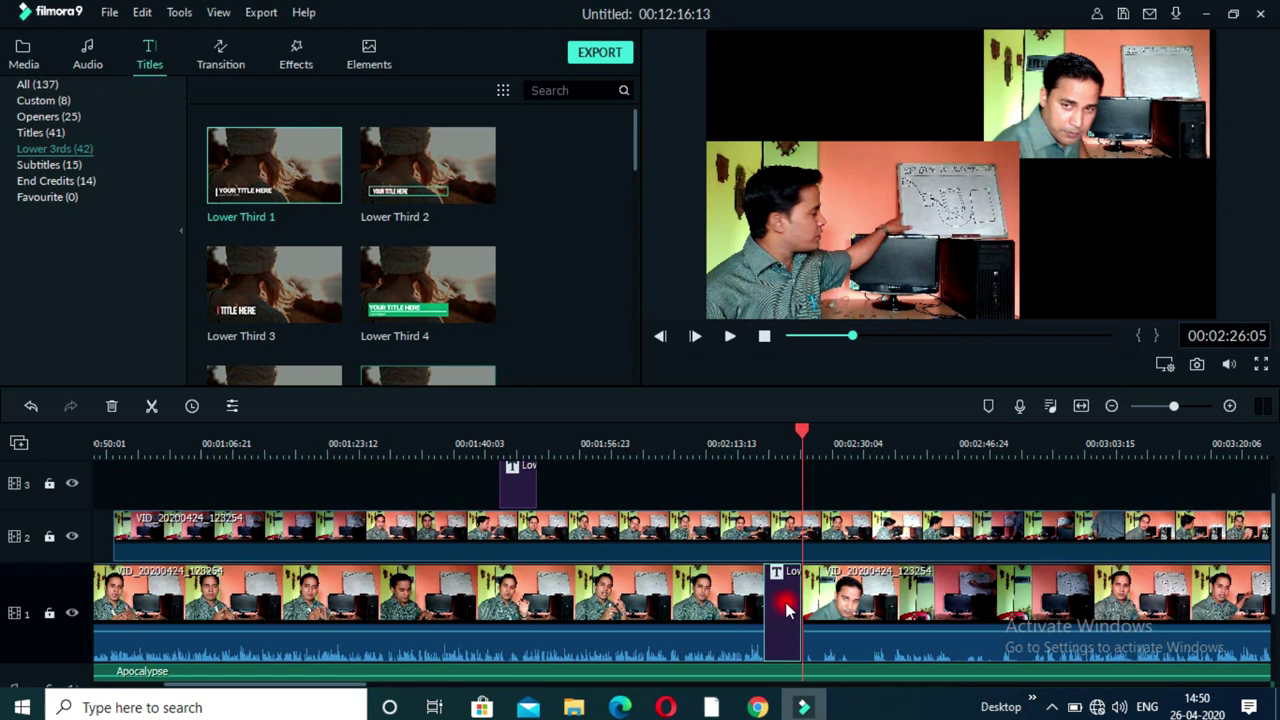
key(ctrl+z)
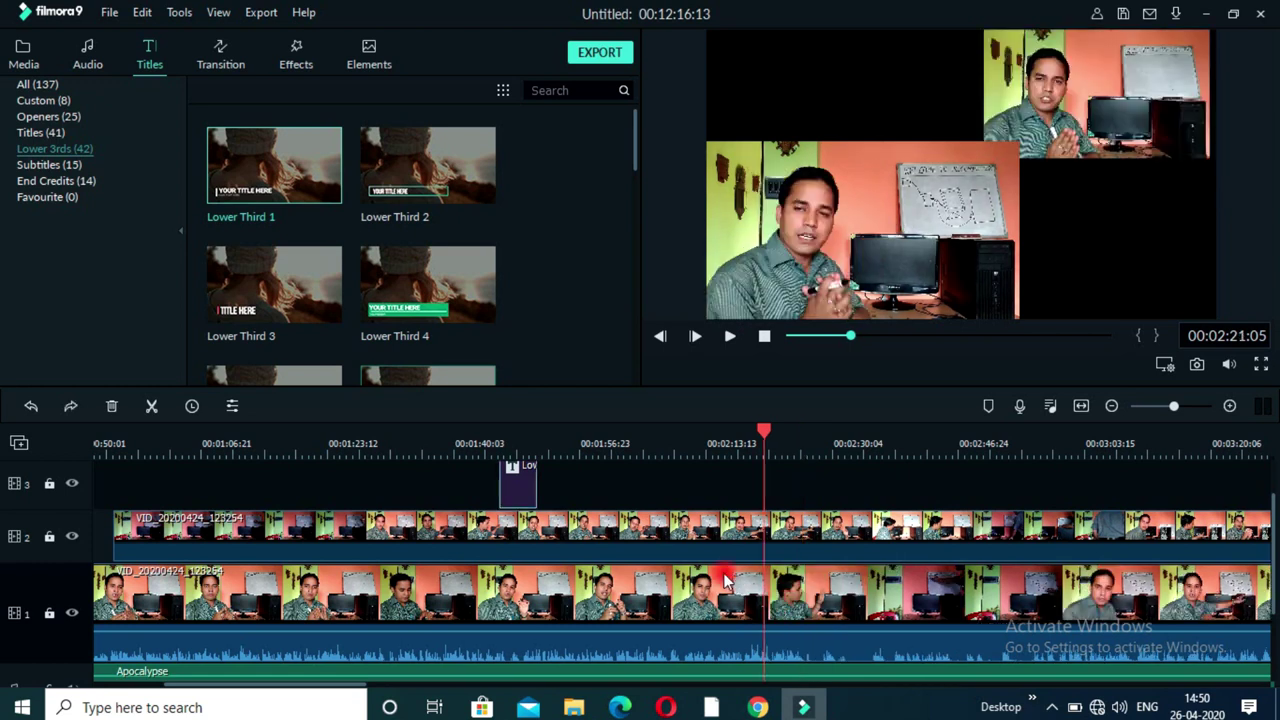
scroll(731, 573, up, 1)
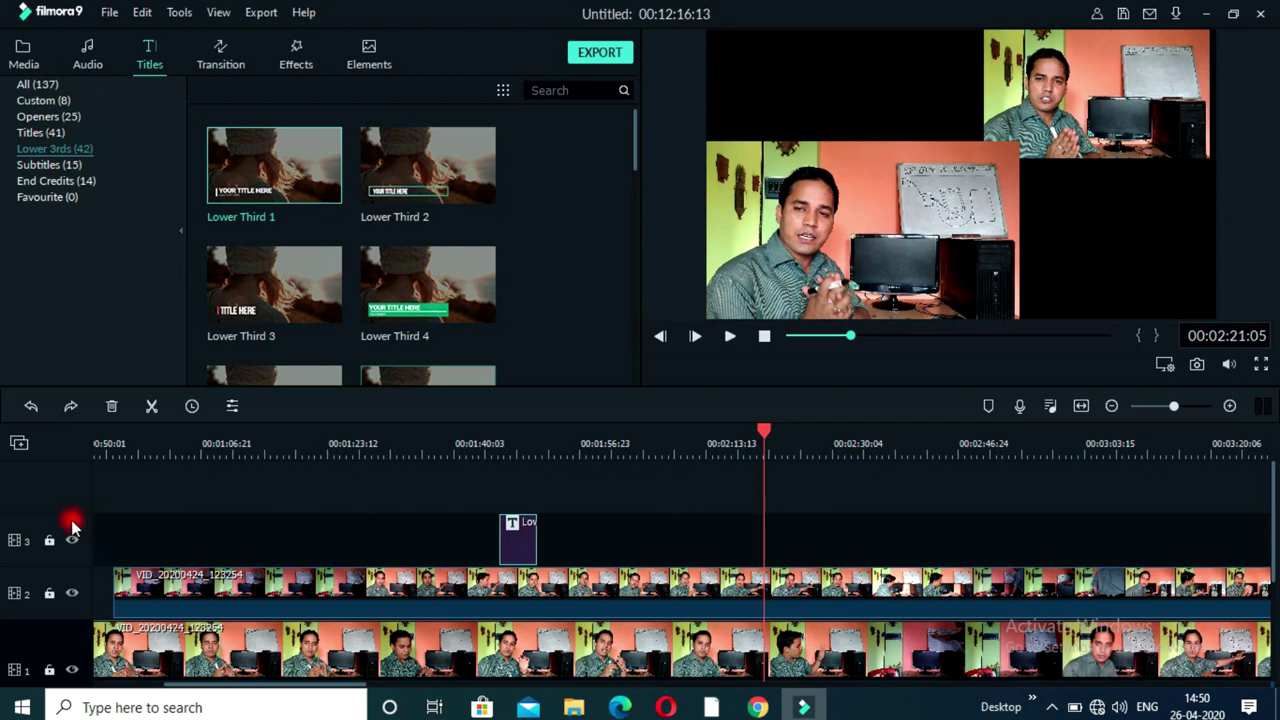
Step: Paste the copied title onto video track 3 at 00:02:21:05 and preview it at 00:02:23:19
click(793, 531)
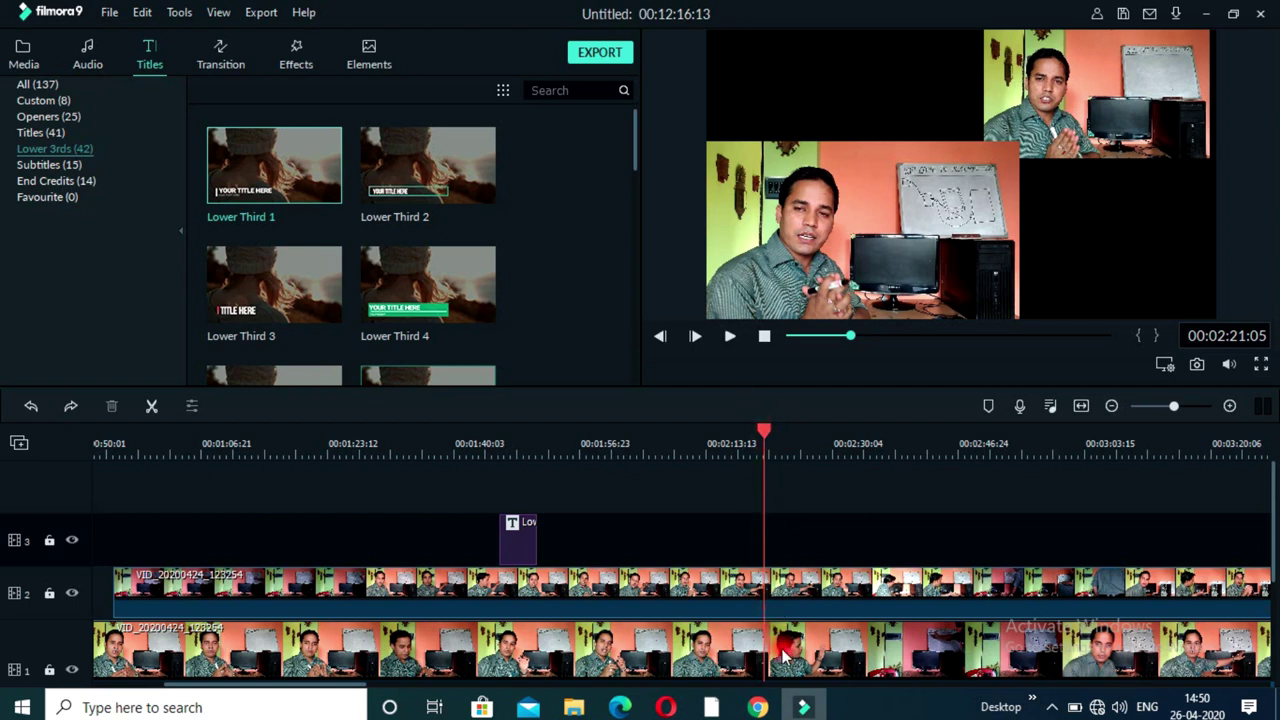
key(alt+a)
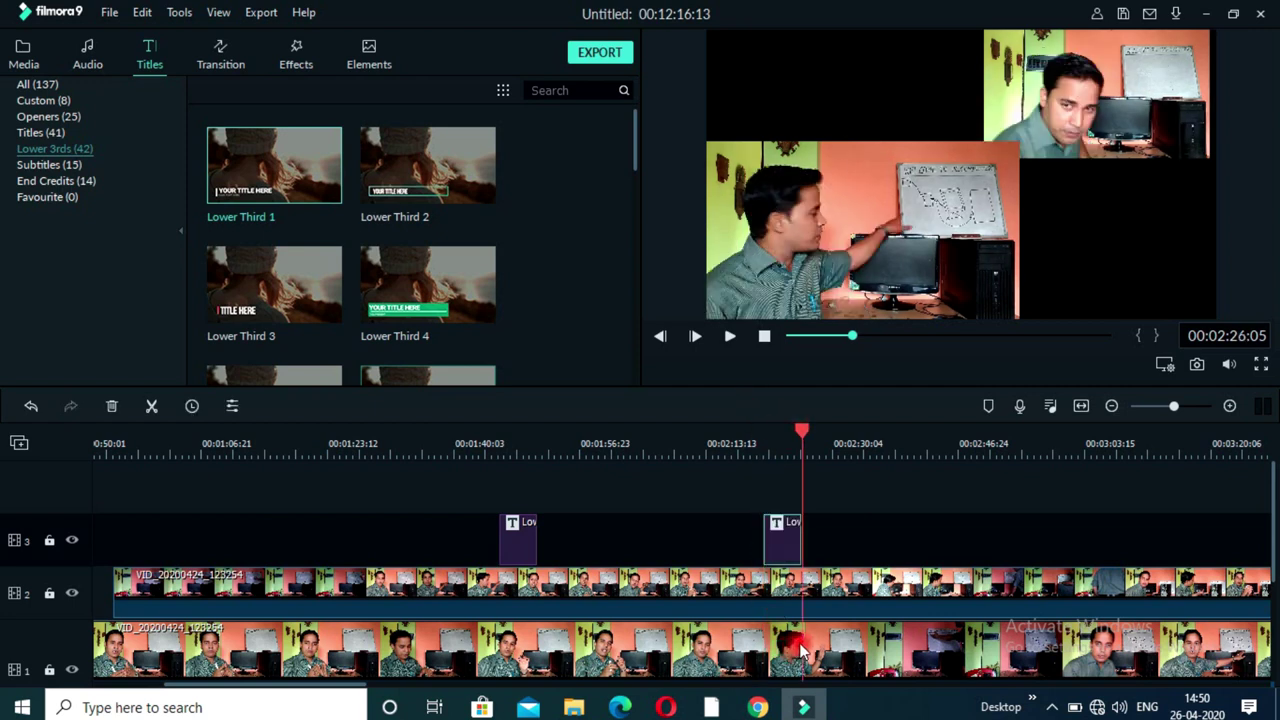
click(782, 440)
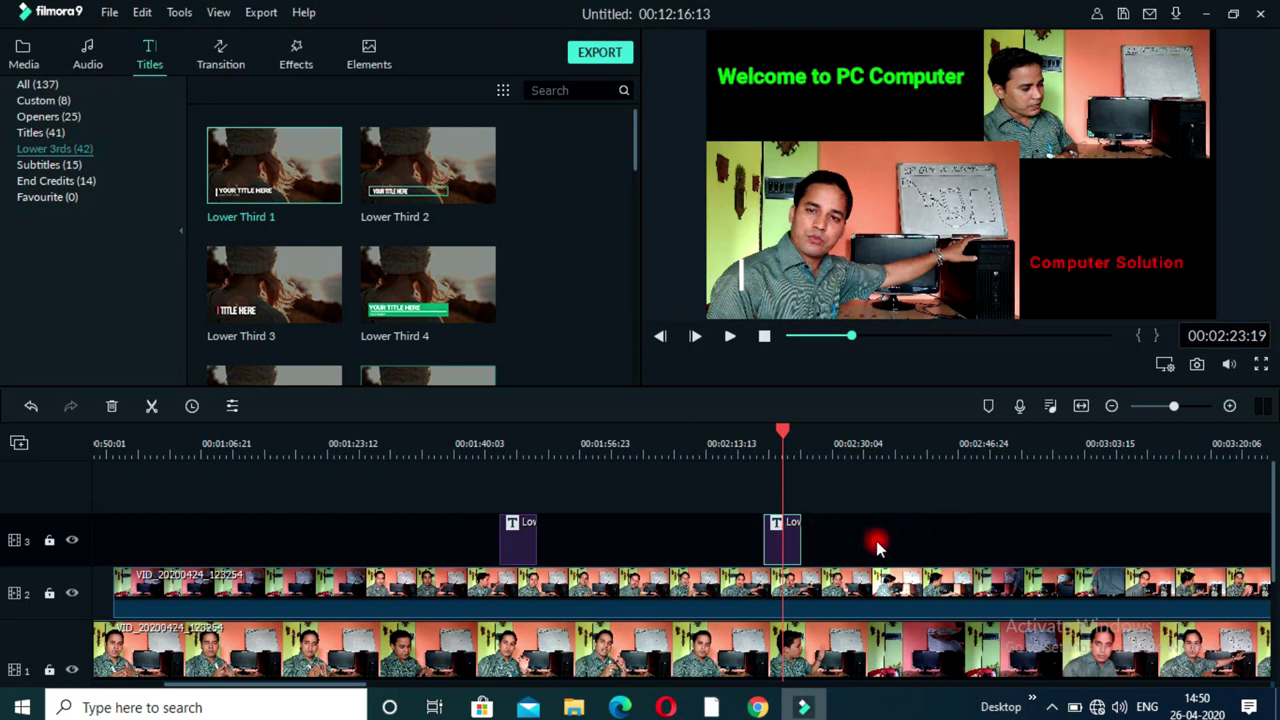
Step: Add the Box Turn 1 transition between the subscribe clip and the main clip following it on video track 1
scroll(672, 564, down, 1)
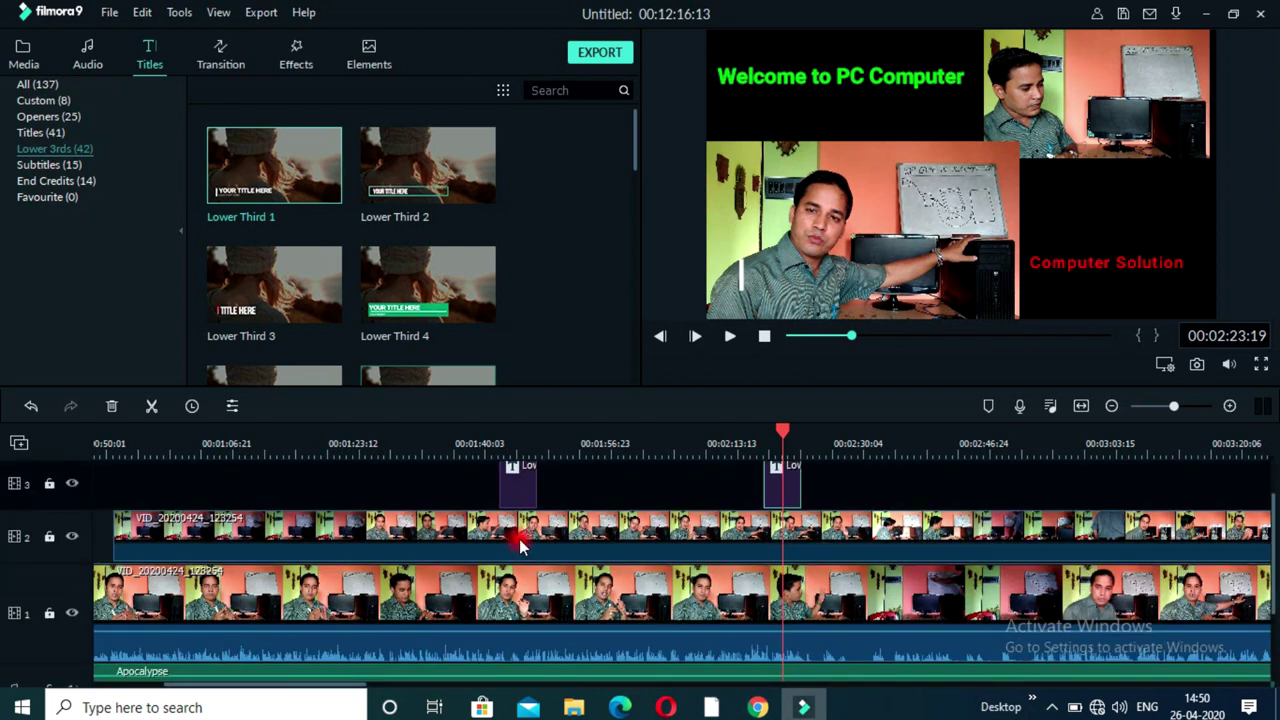
click(223, 62)
click(295, 62)
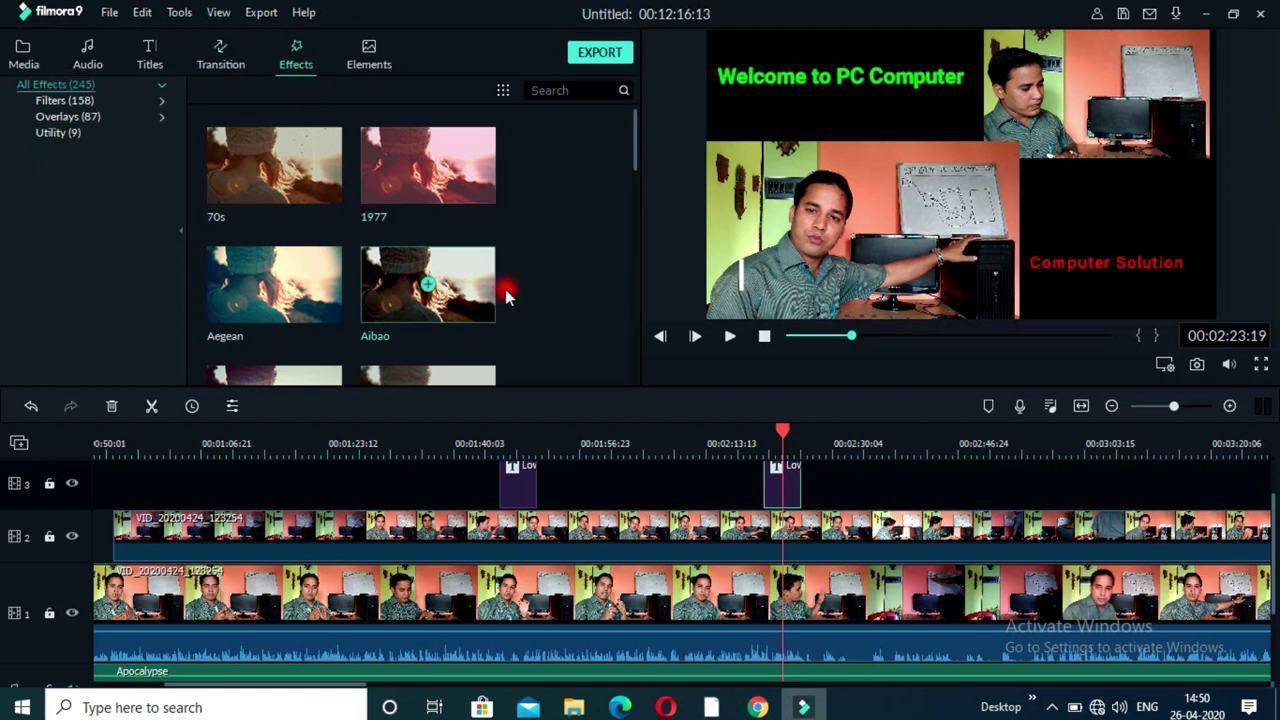
click(217, 60)
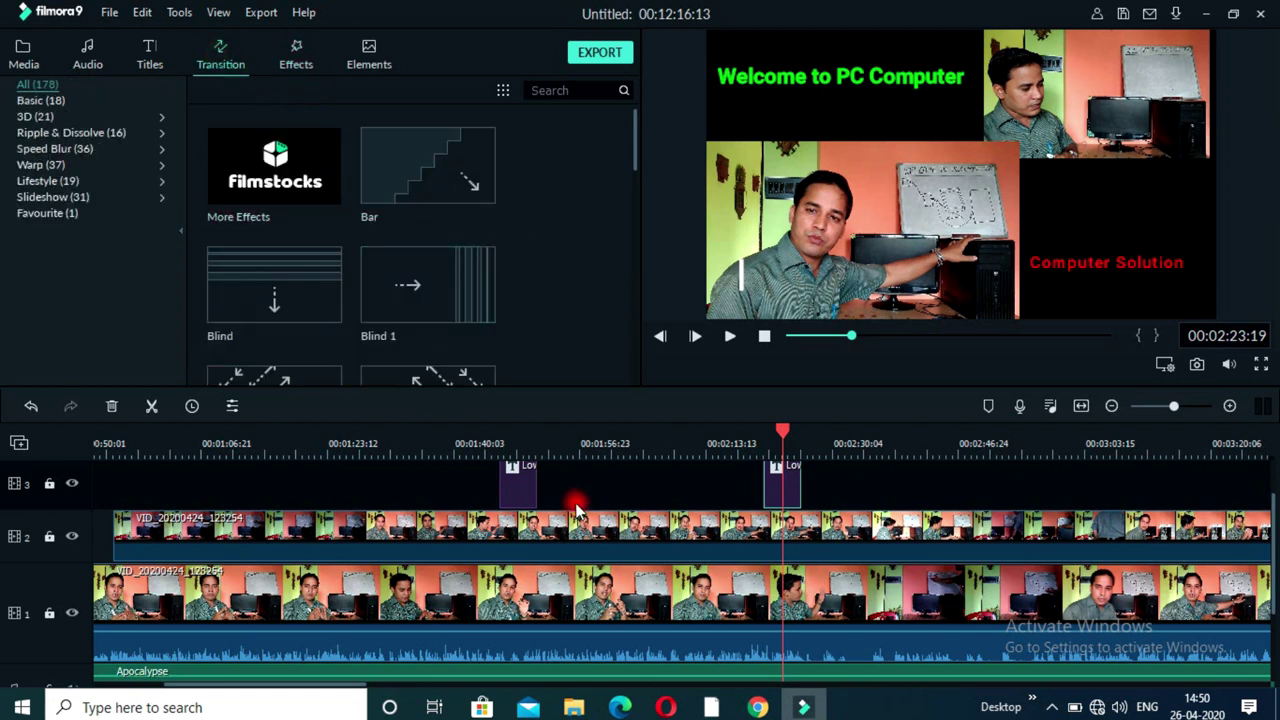
drag(330, 688, 195, 692)
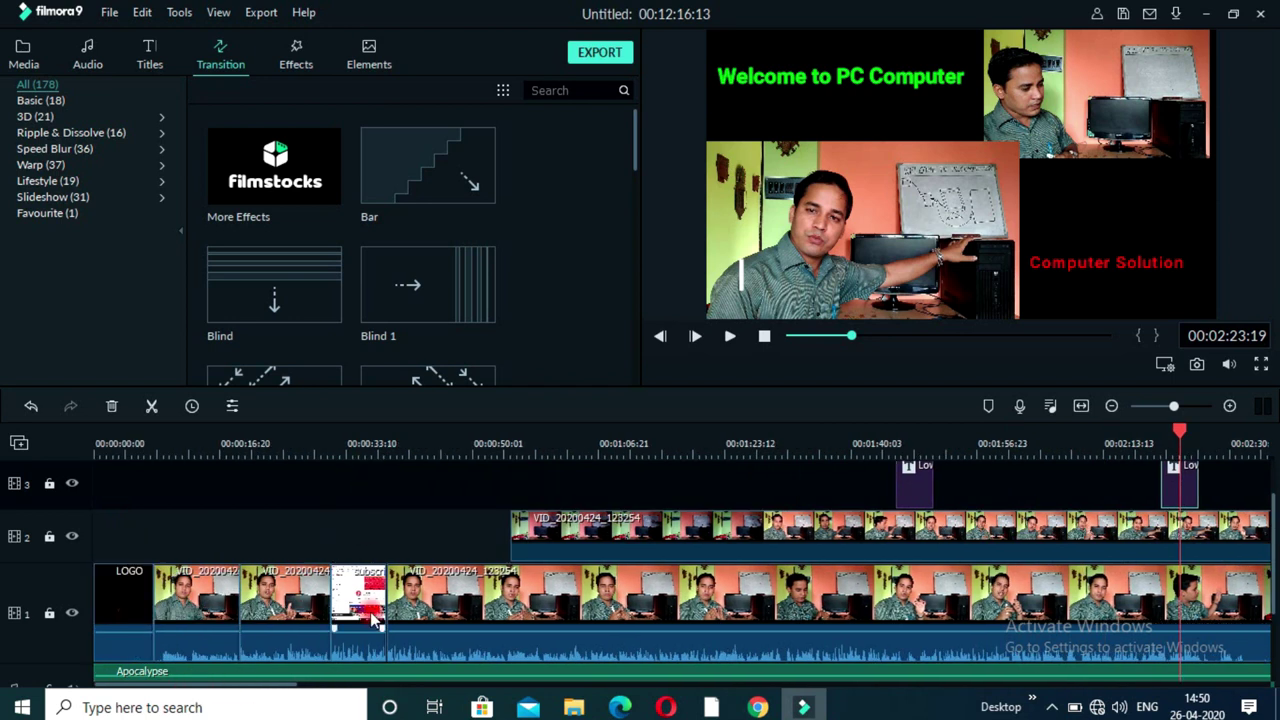
click(386, 453)
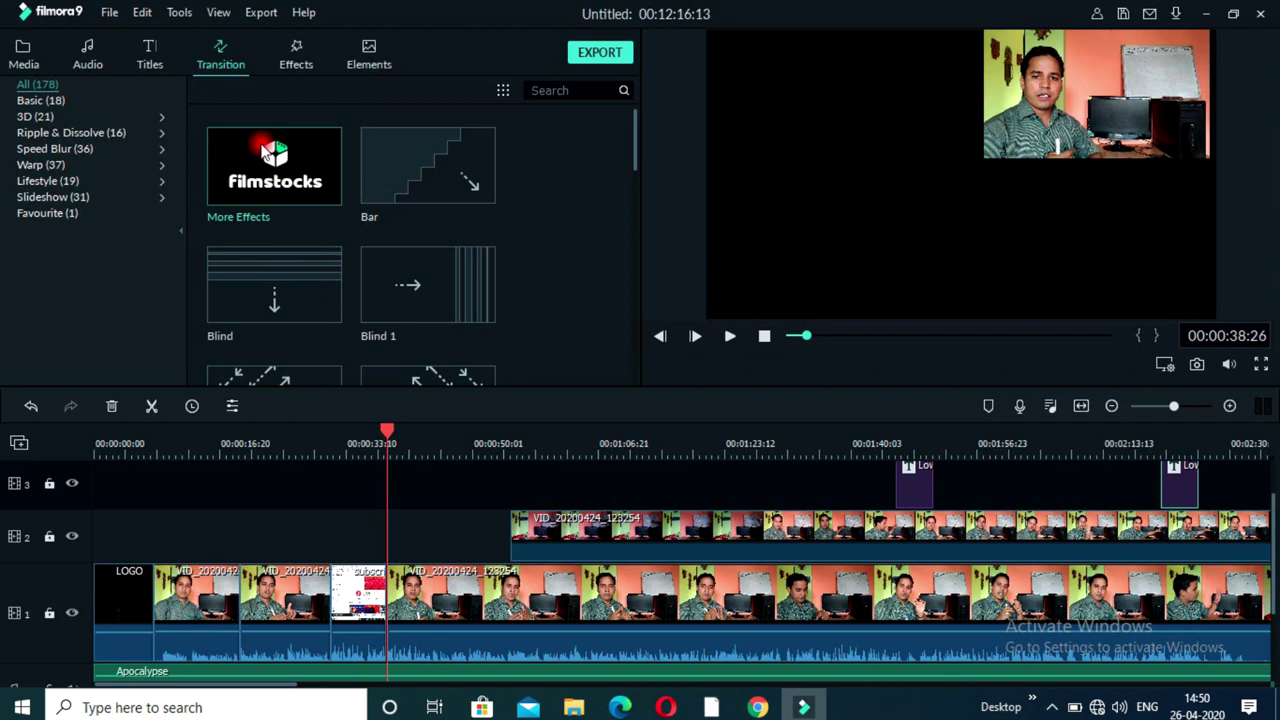
scroll(383, 271, down, 6)
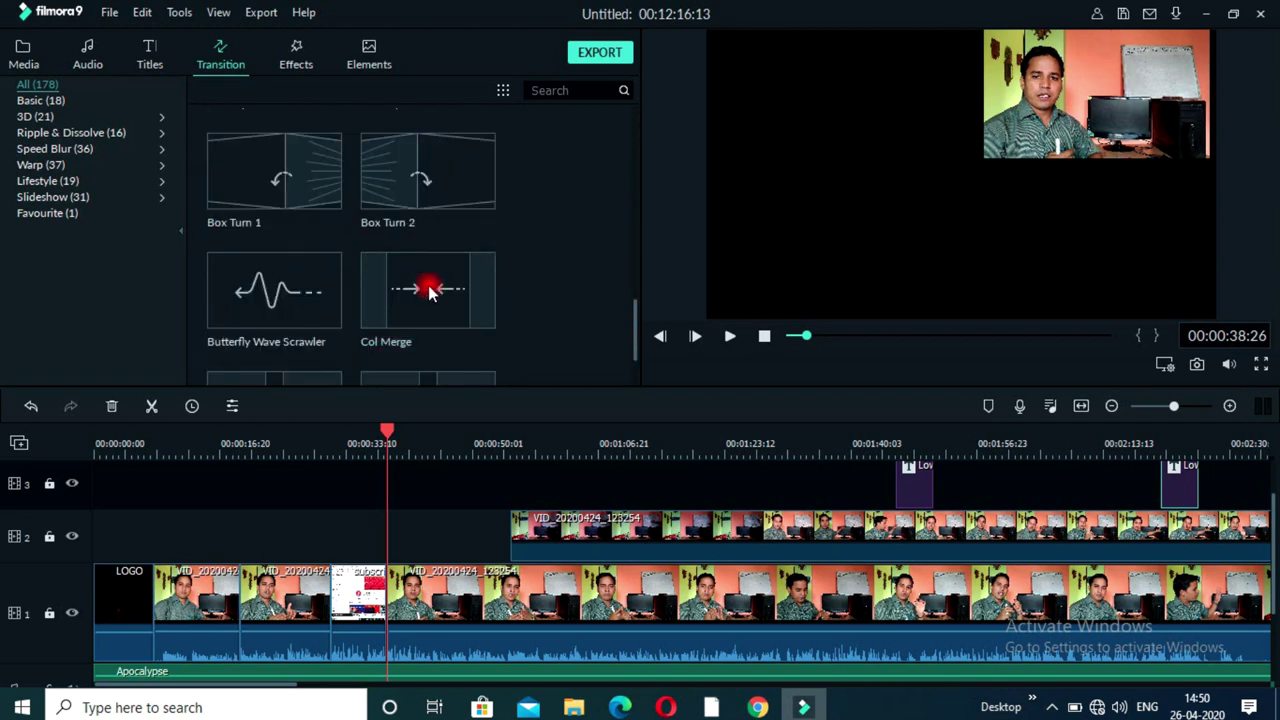
drag(309, 180, 321, 223)
drag(352, 367, 392, 586)
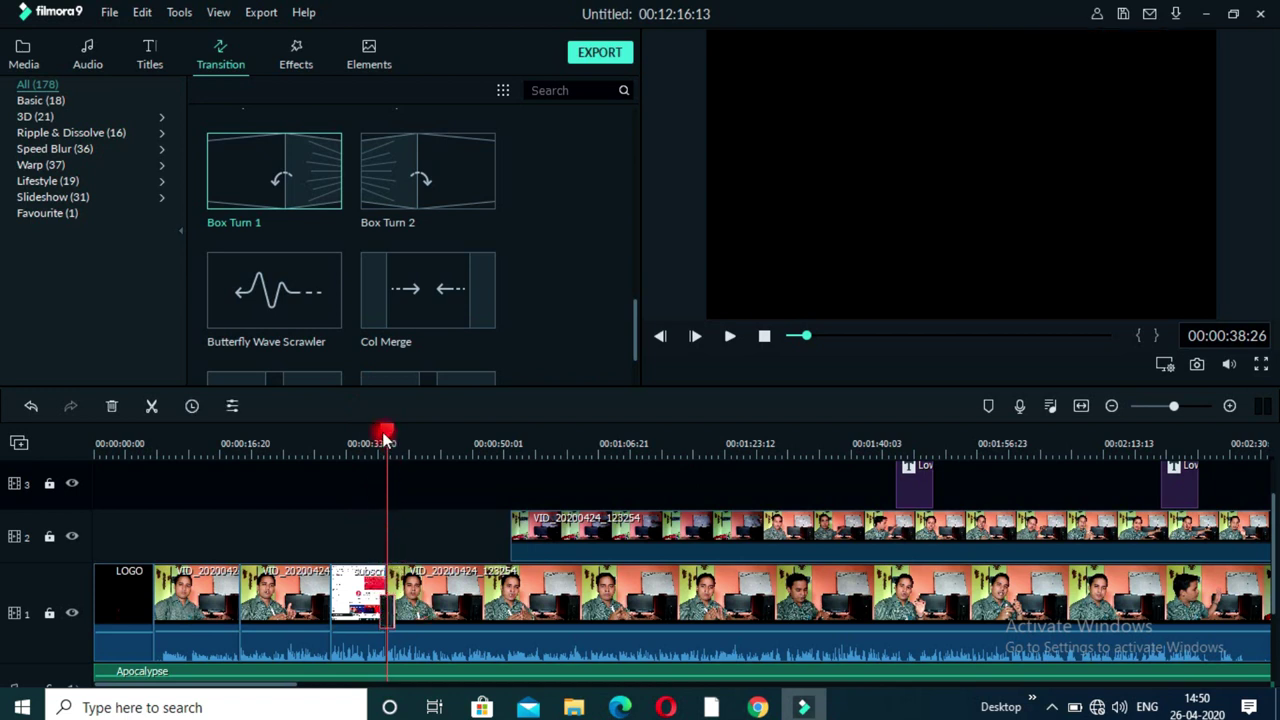
Step: Play the timeline from just before the Box Turn 1 transition to preview it
drag(384, 440, 361, 443)
key(space)
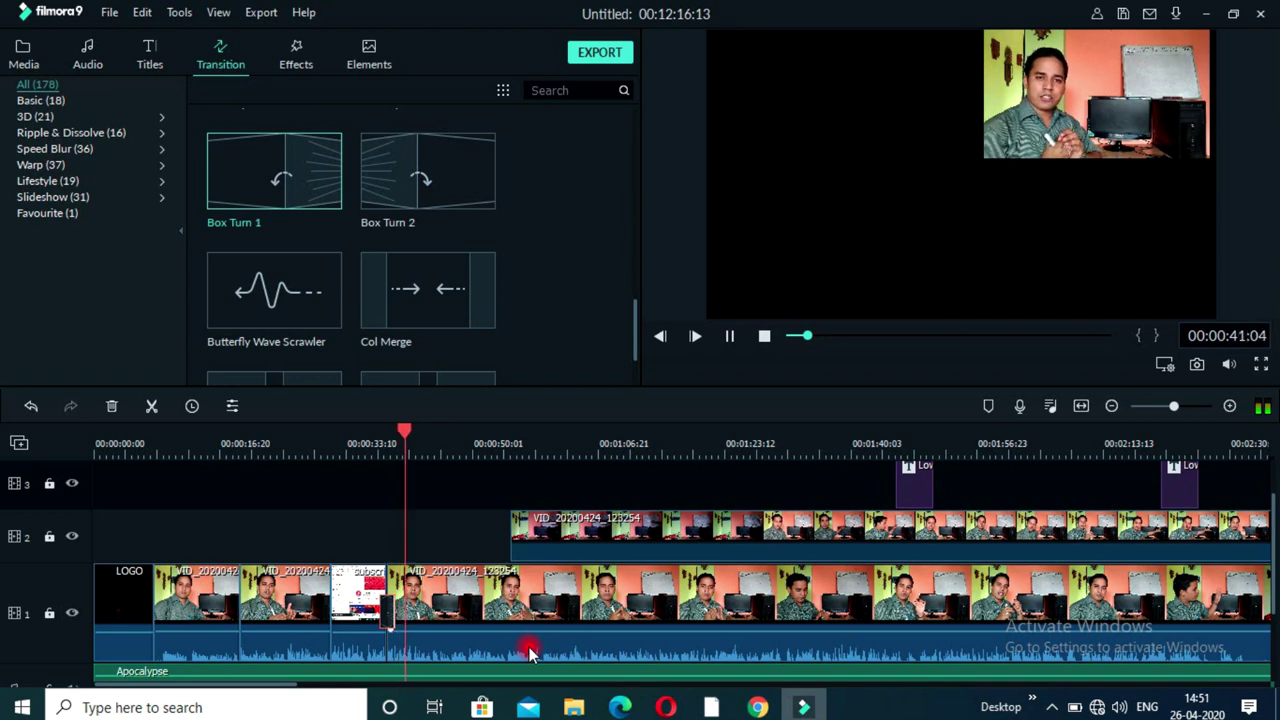
key(space)
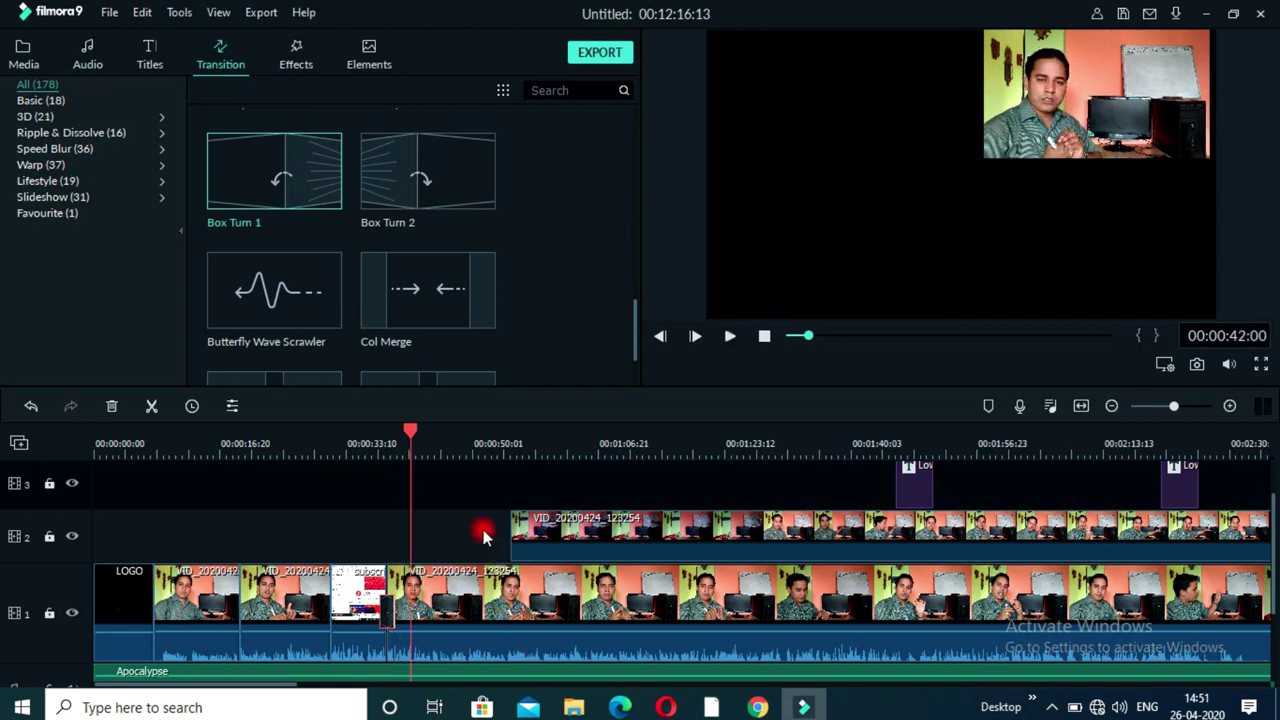
Step: Split the main video and music at 00:00:50:08 and add the Blurry Cross 4 transition at the video cut
click(474, 444)
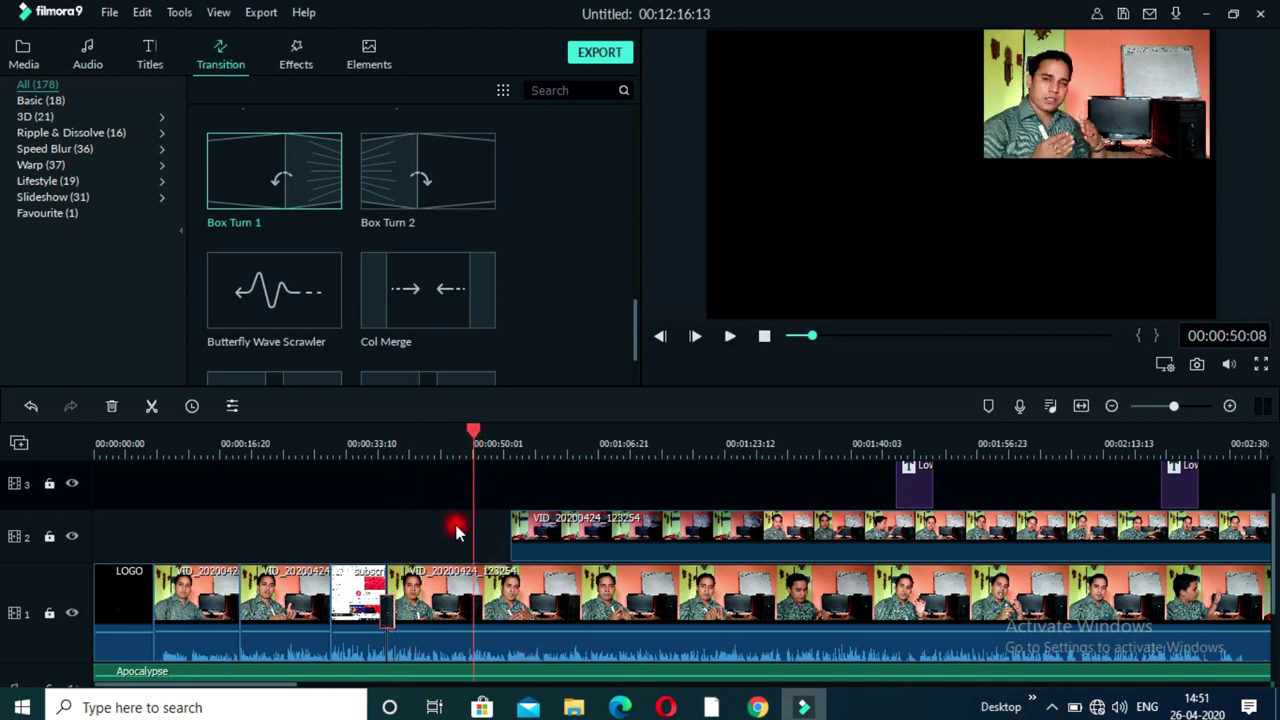
click(151, 407)
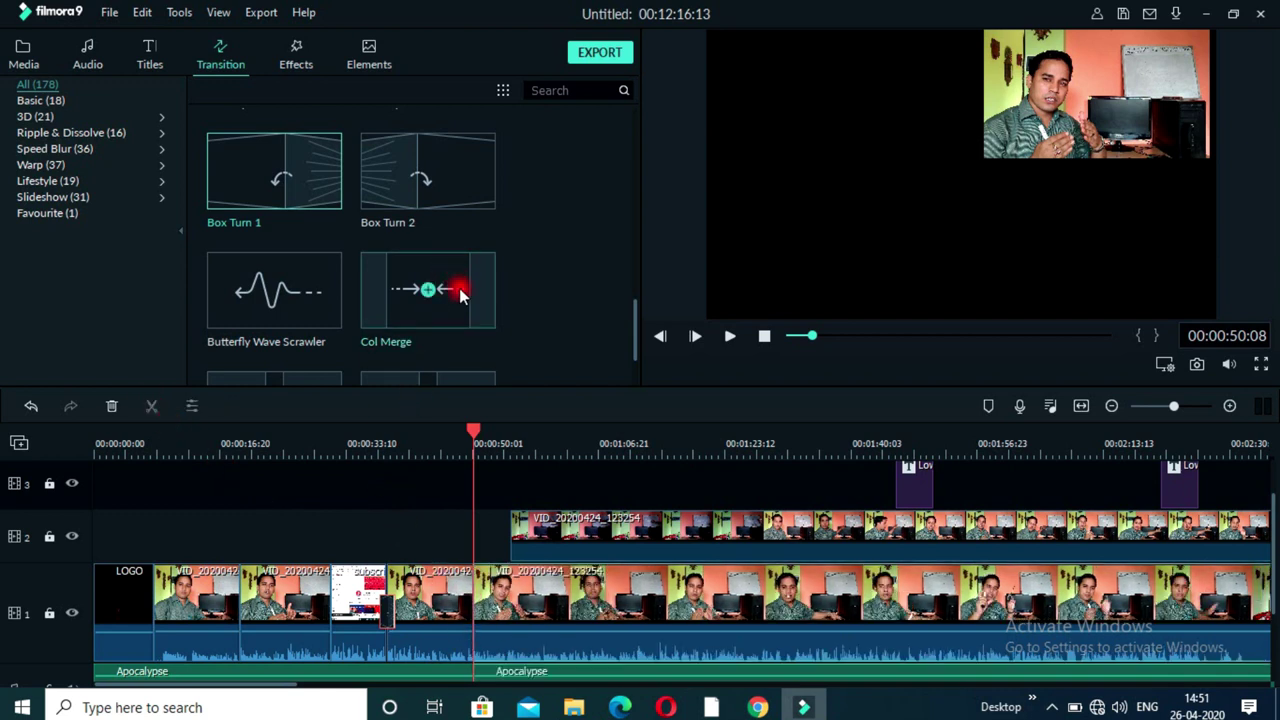
scroll(489, 252, up, 4)
drag(456, 237, 486, 548)
drag(475, 597, 474, 598)
Step: Play the section around the Blurry Cross 4 transition to preview it
key(space)
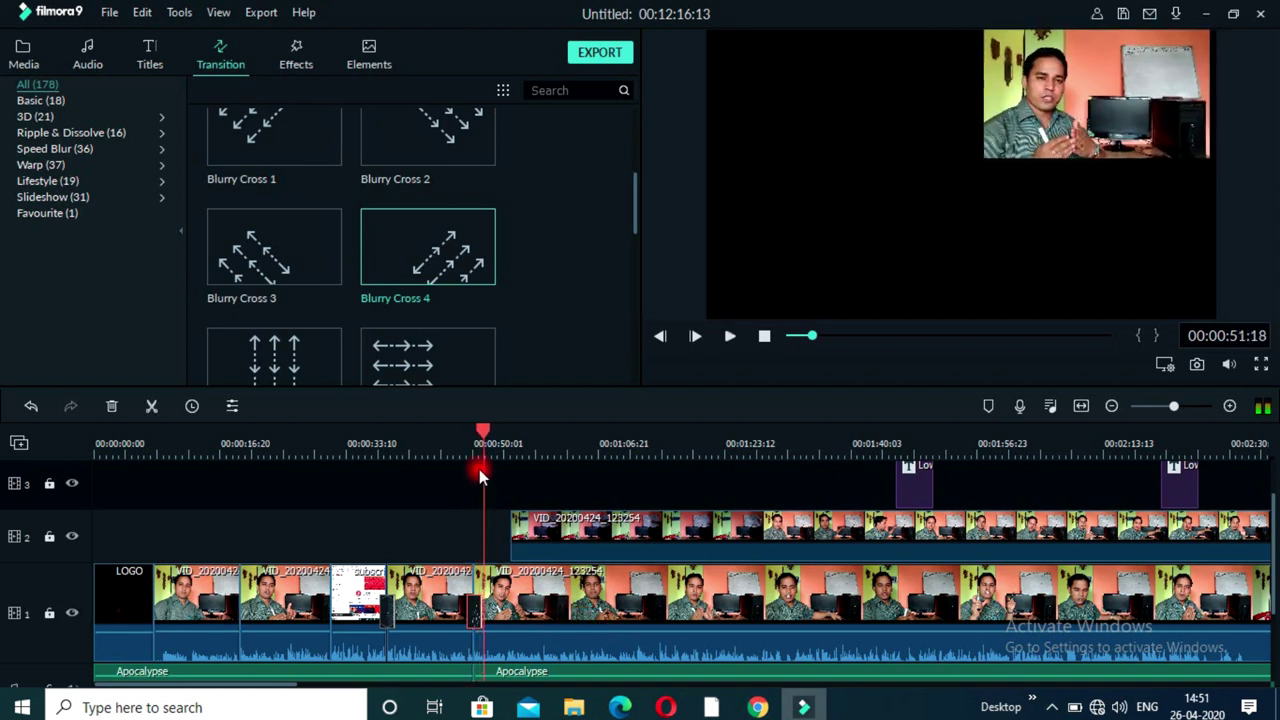
drag(483, 440, 440, 440)
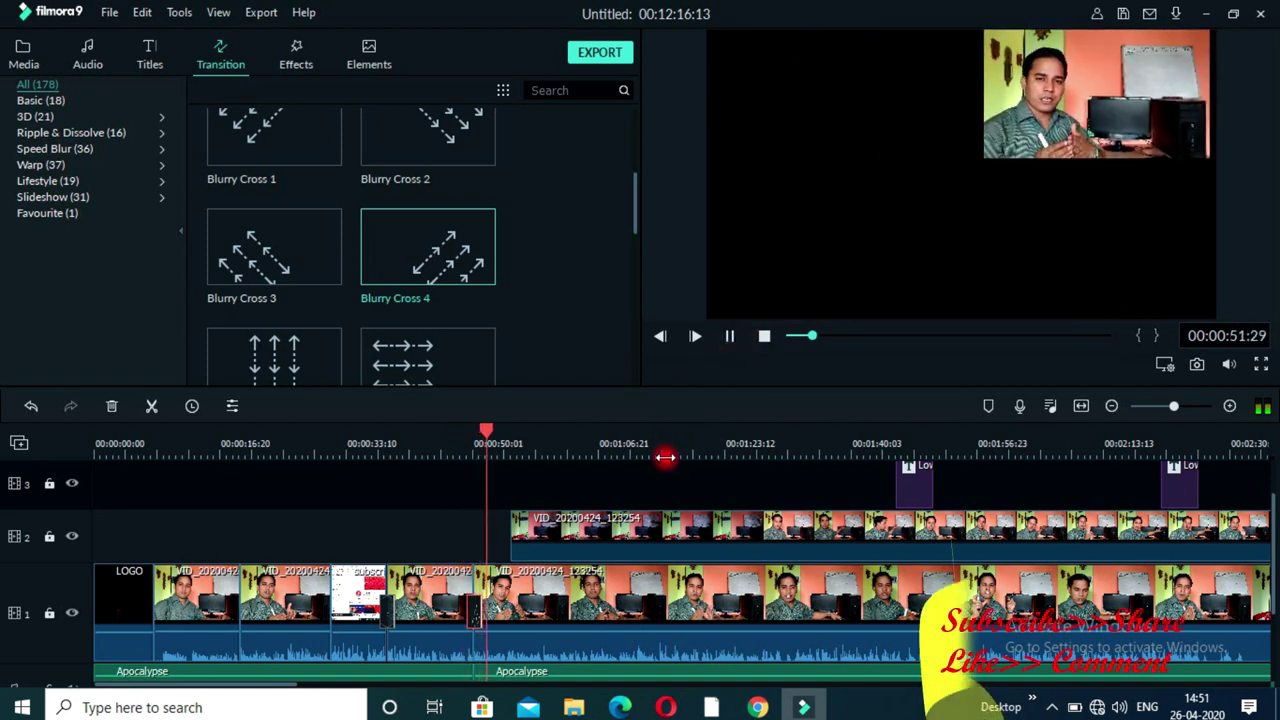
key(space)
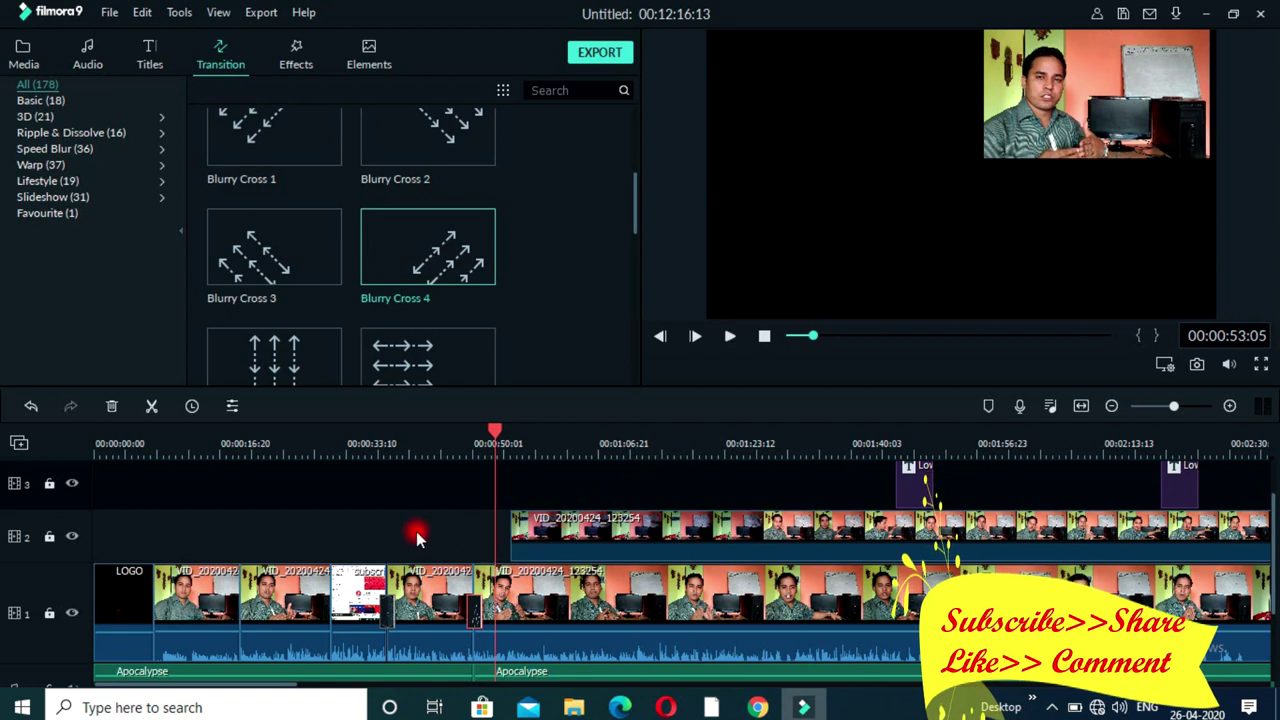
Step: Select the first Apocalypse music clip and check the volume levels of the music and main video clips
scroll(367, 540, down, 2)
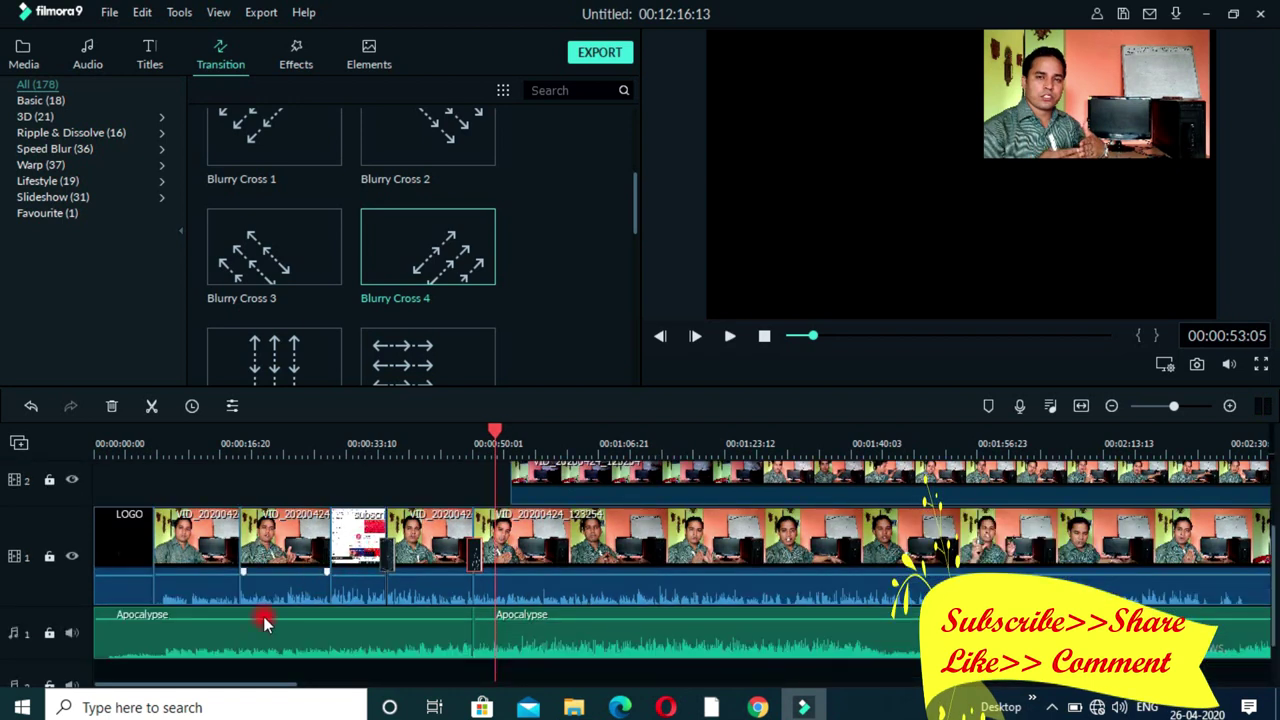
drag(379, 628, 383, 624)
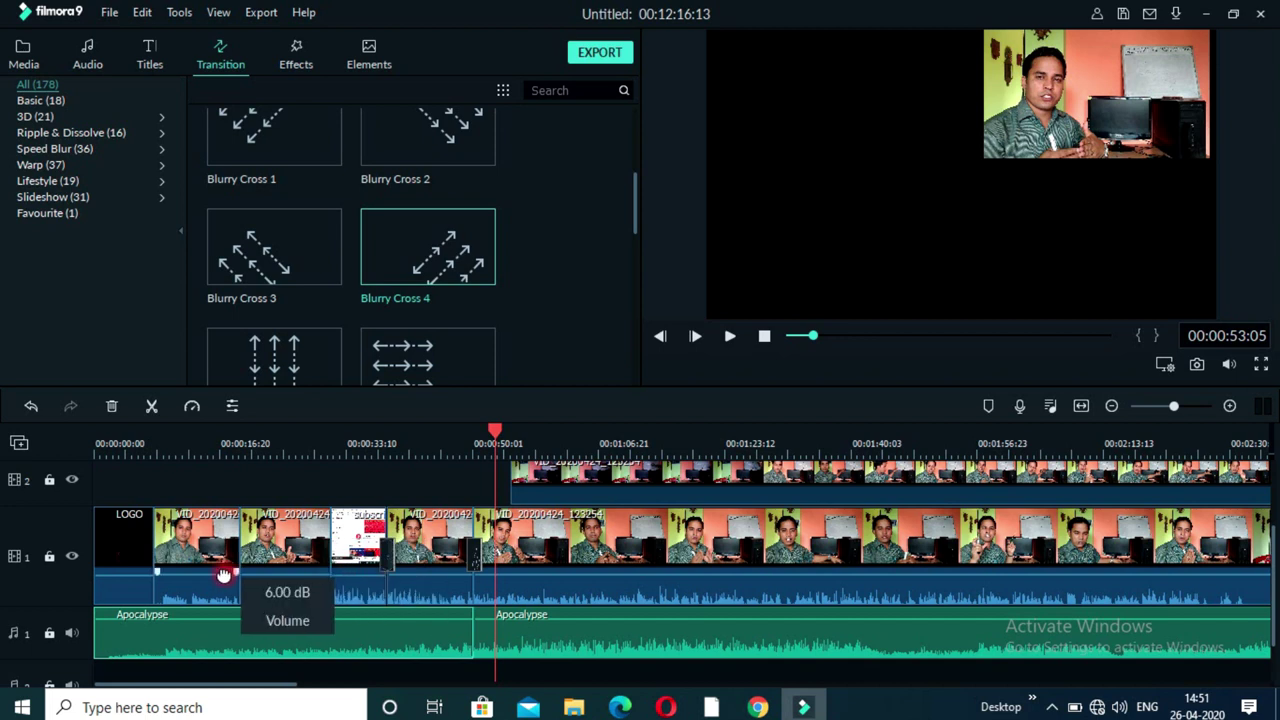
scroll(350, 577, up, 1)
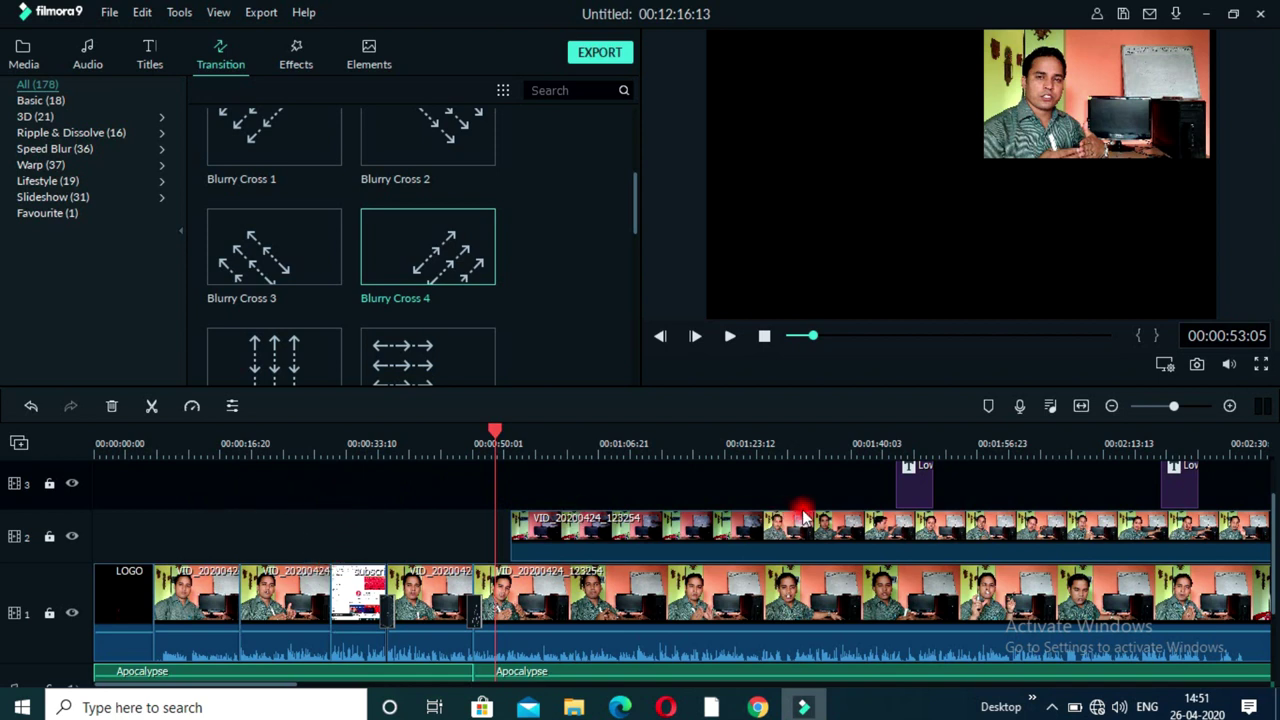
scroll(850, 512, up, 1)
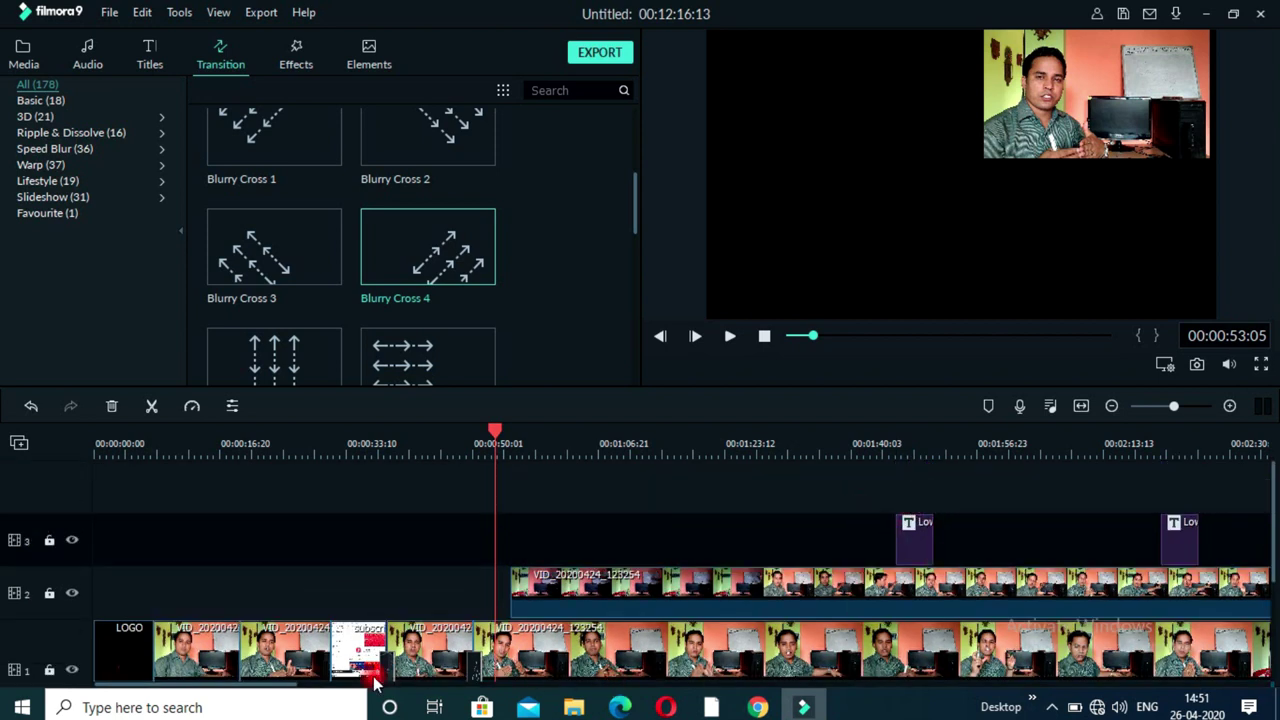
Step: Examine the whole timeline at a smaller scale to see where the main video, overlay and music clips end
drag(288, 684, 1116, 692)
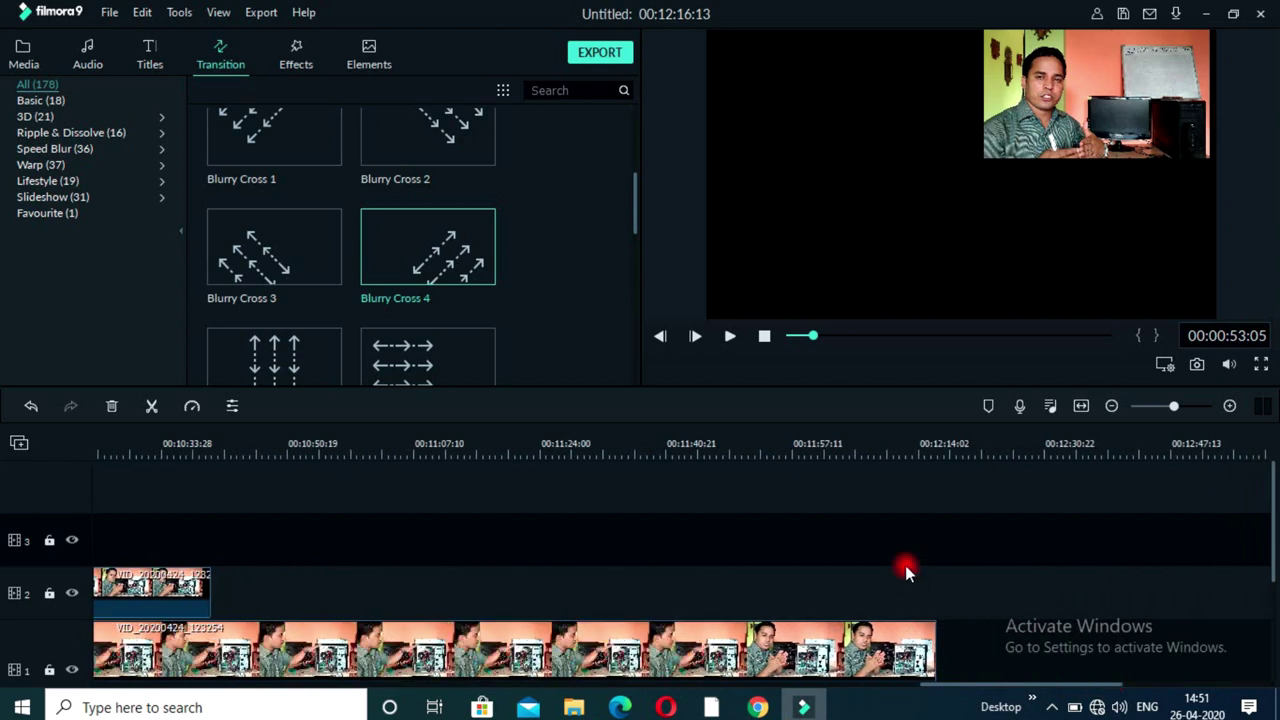
drag(900, 446, 477, 449)
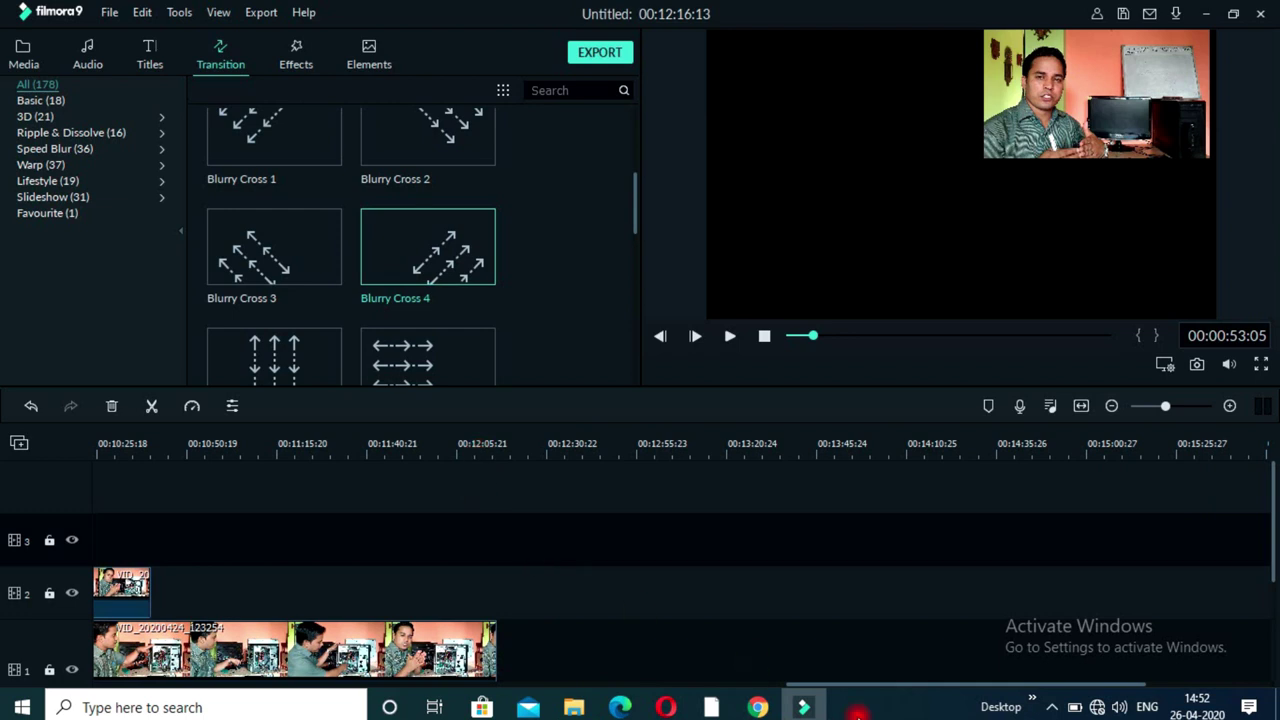
drag(884, 688, 669, 688)
drag(786, 447, 375, 460)
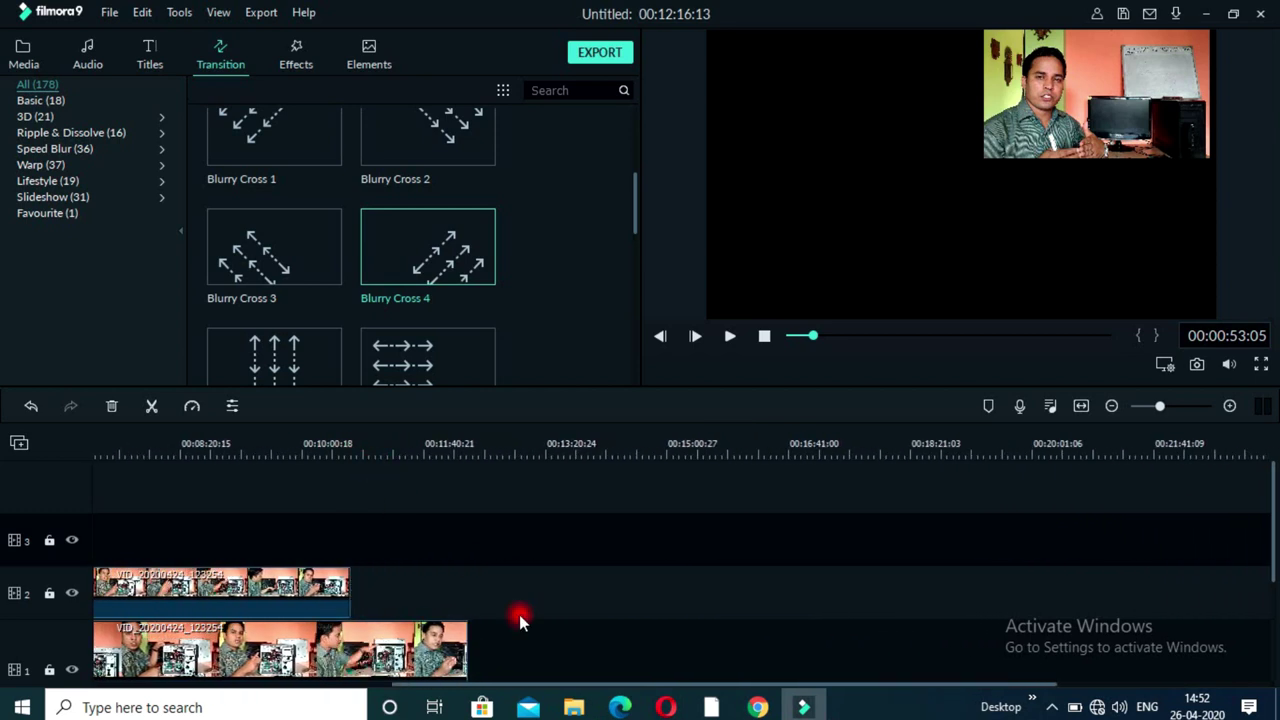
scroll(525, 682, down, 3)
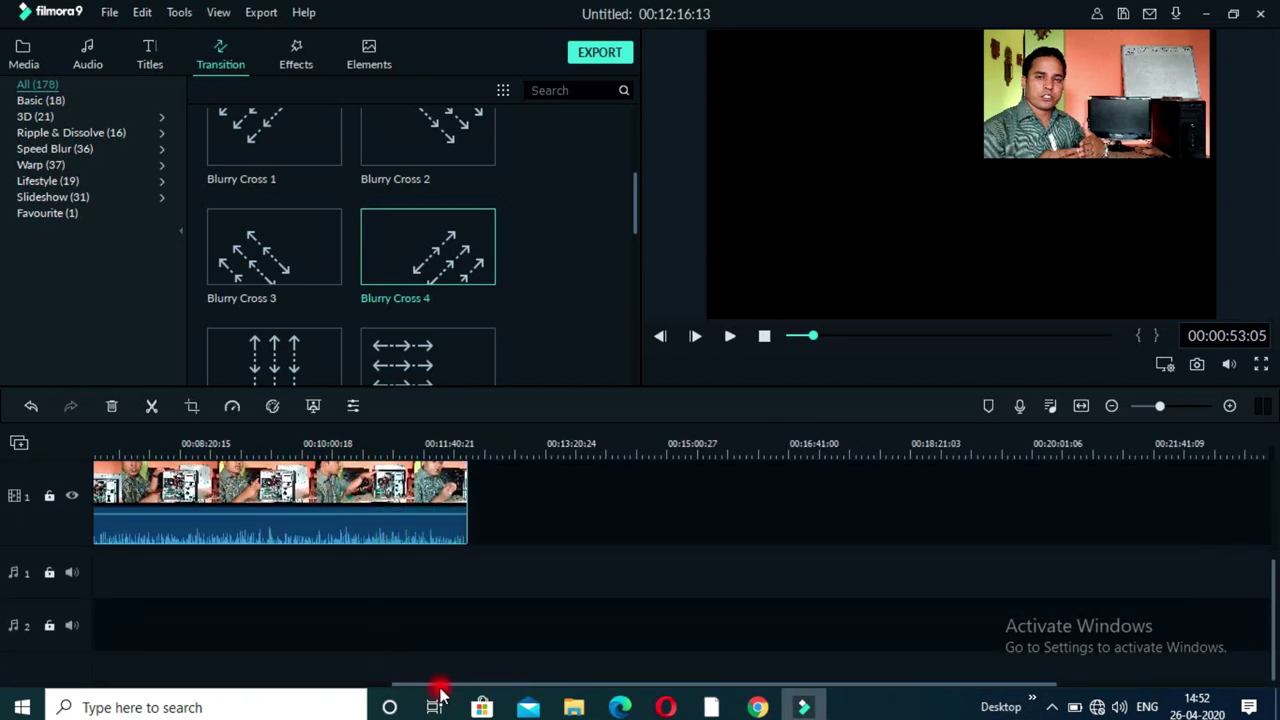
drag(445, 688, 145, 640)
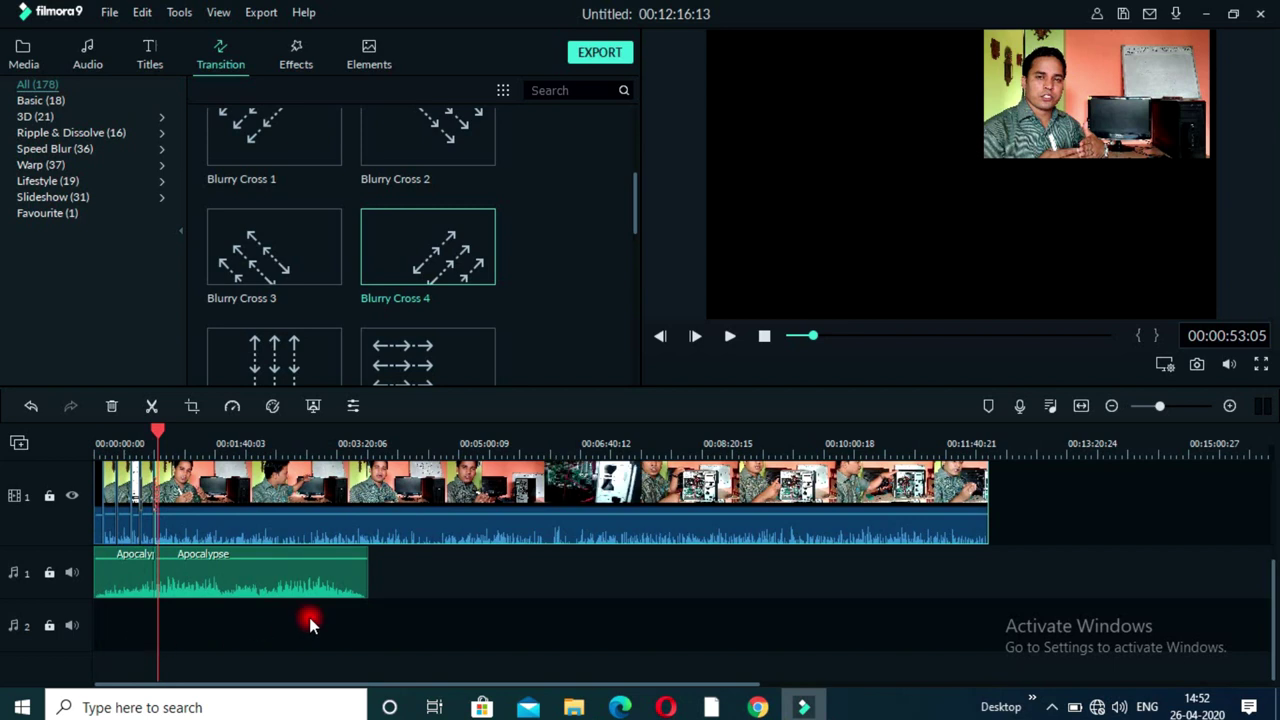
scroll(783, 582, up, 3)
drag(794, 446, 467, 447)
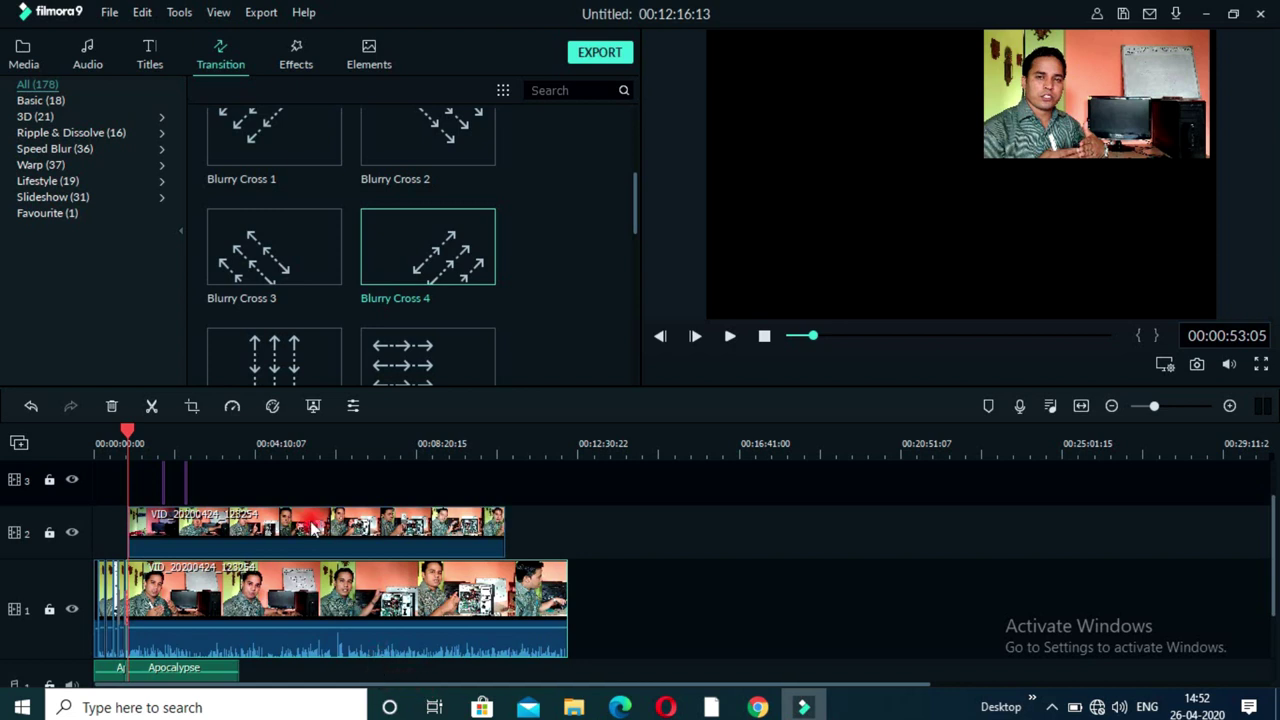
Step: Copy the second title on track 3 and paste it on the same track at 00:04:14:05 and 00:07:04:03
click(186, 483)
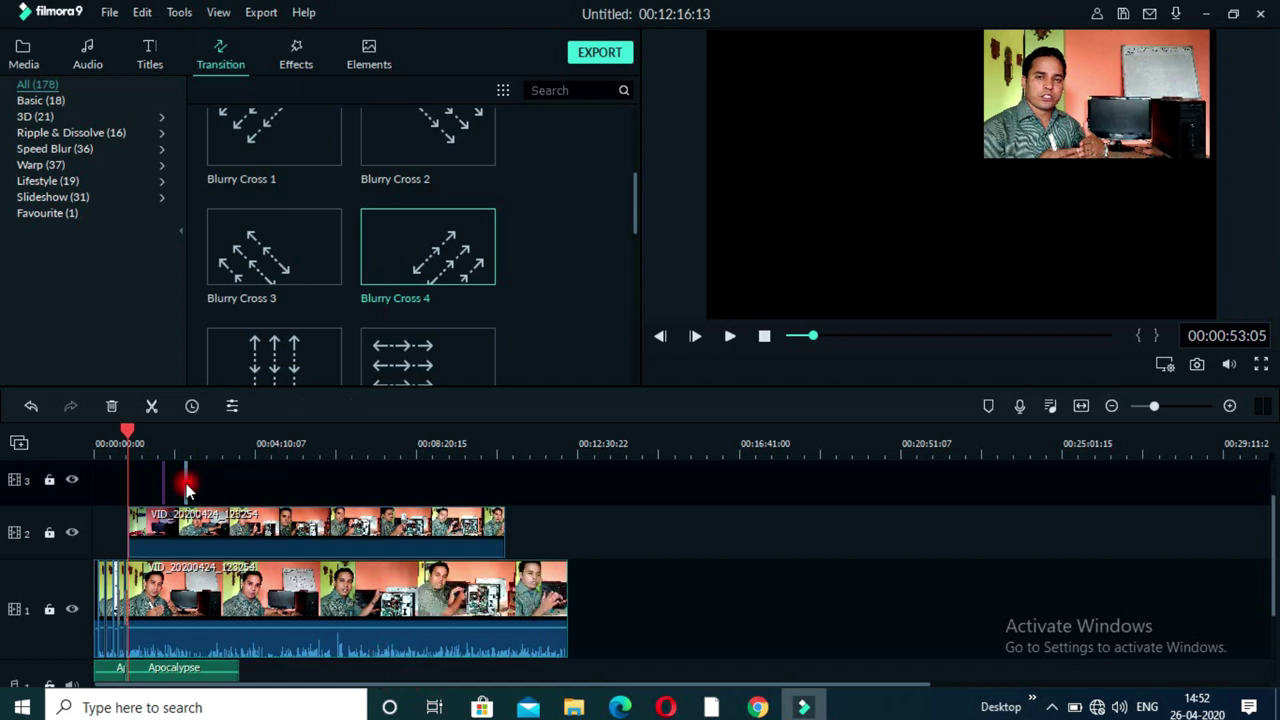
right_click(189, 485)
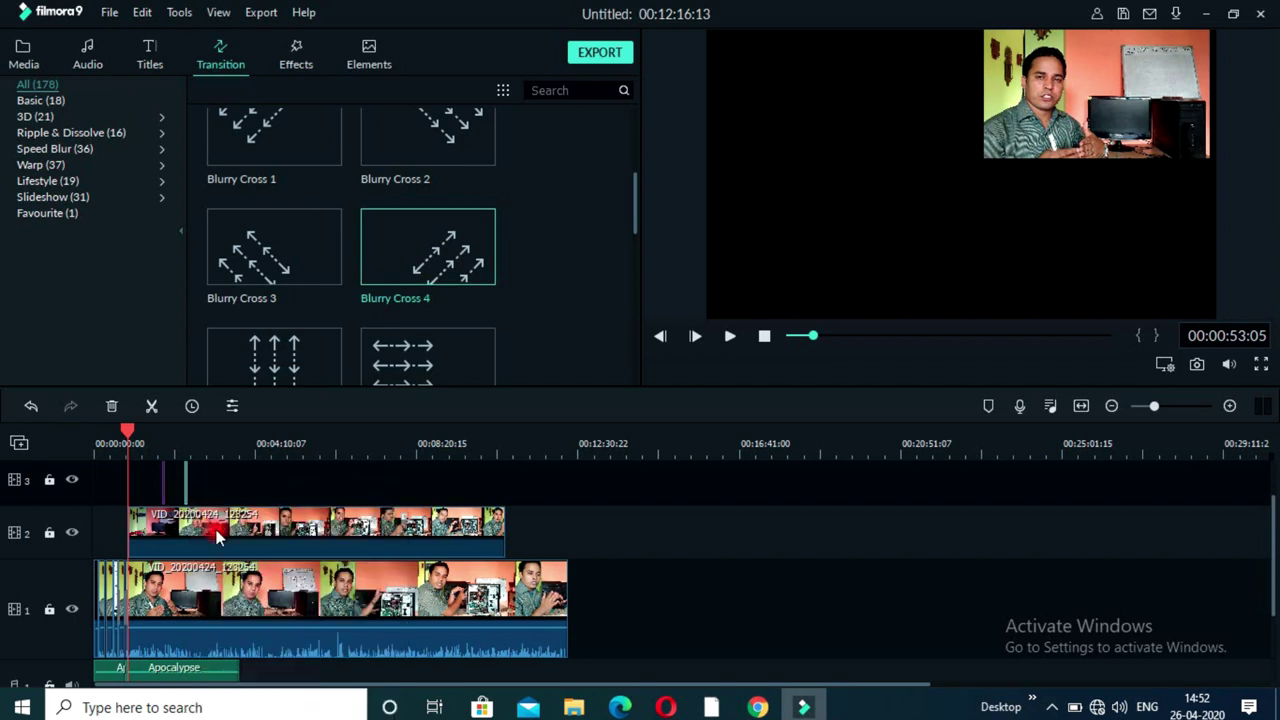
click(256, 473)
right_click(258, 475)
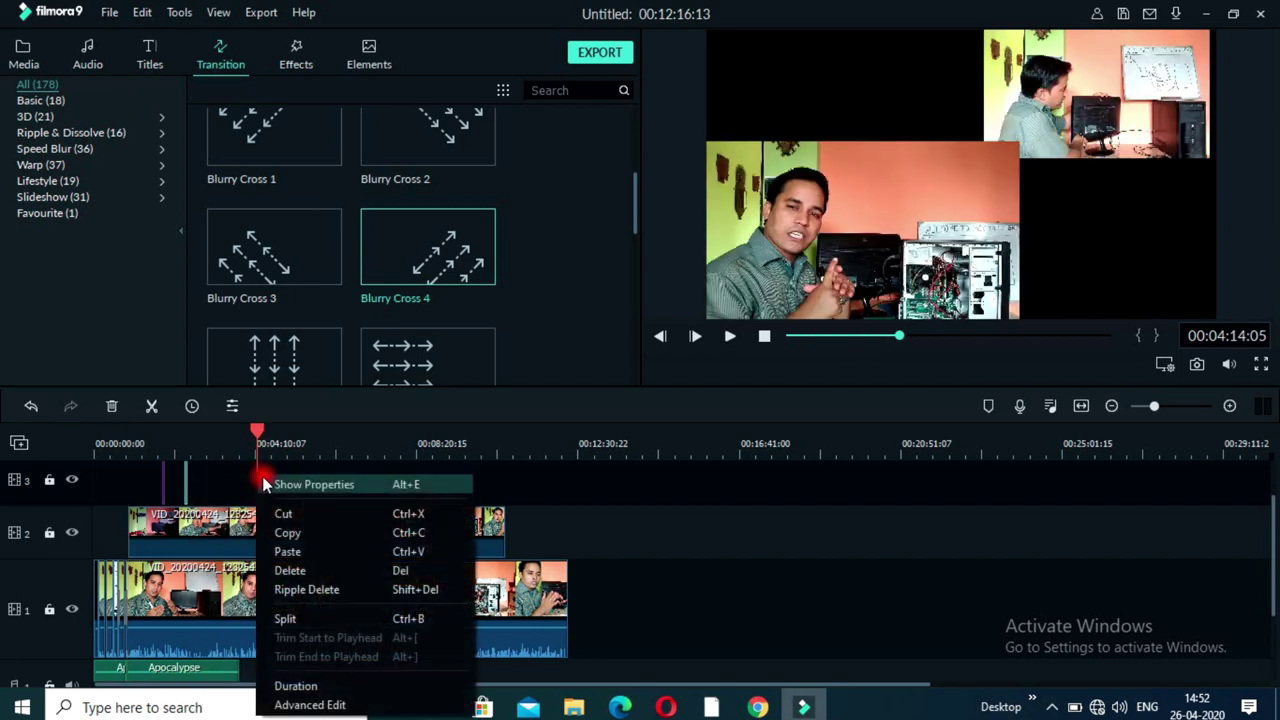
click(279, 549)
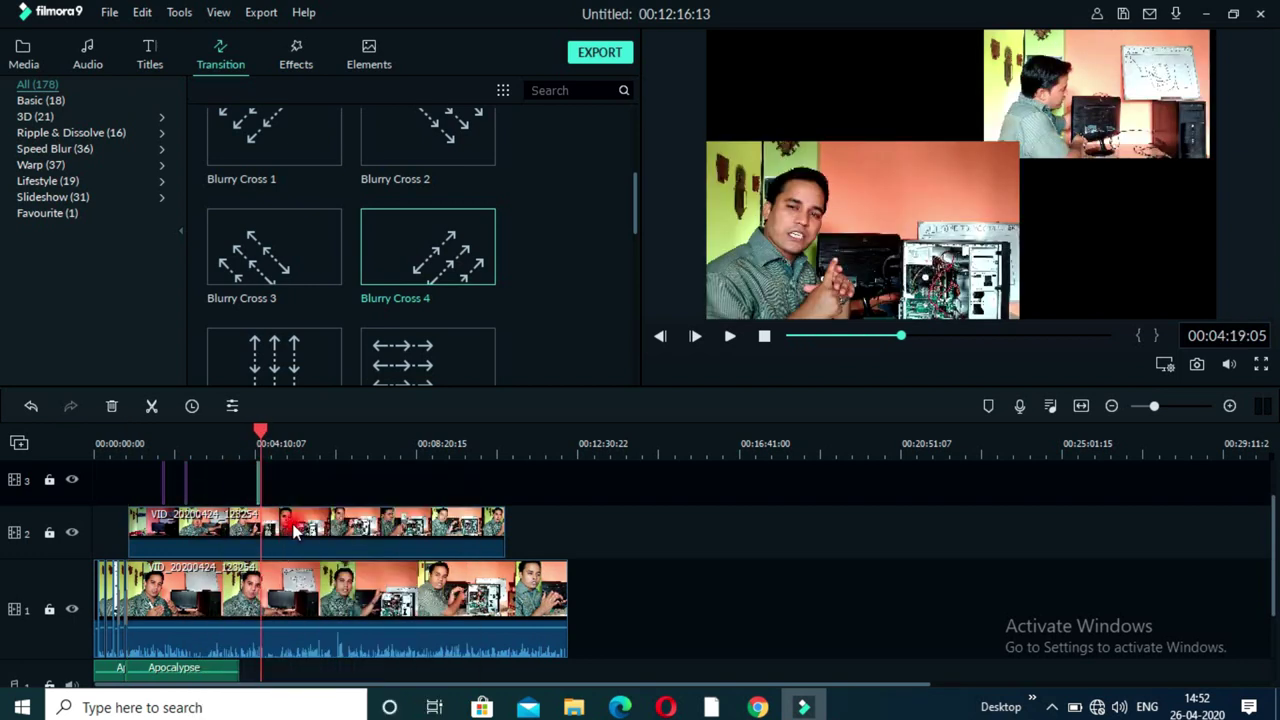
click(366, 449)
right_click(366, 485)
click(397, 557)
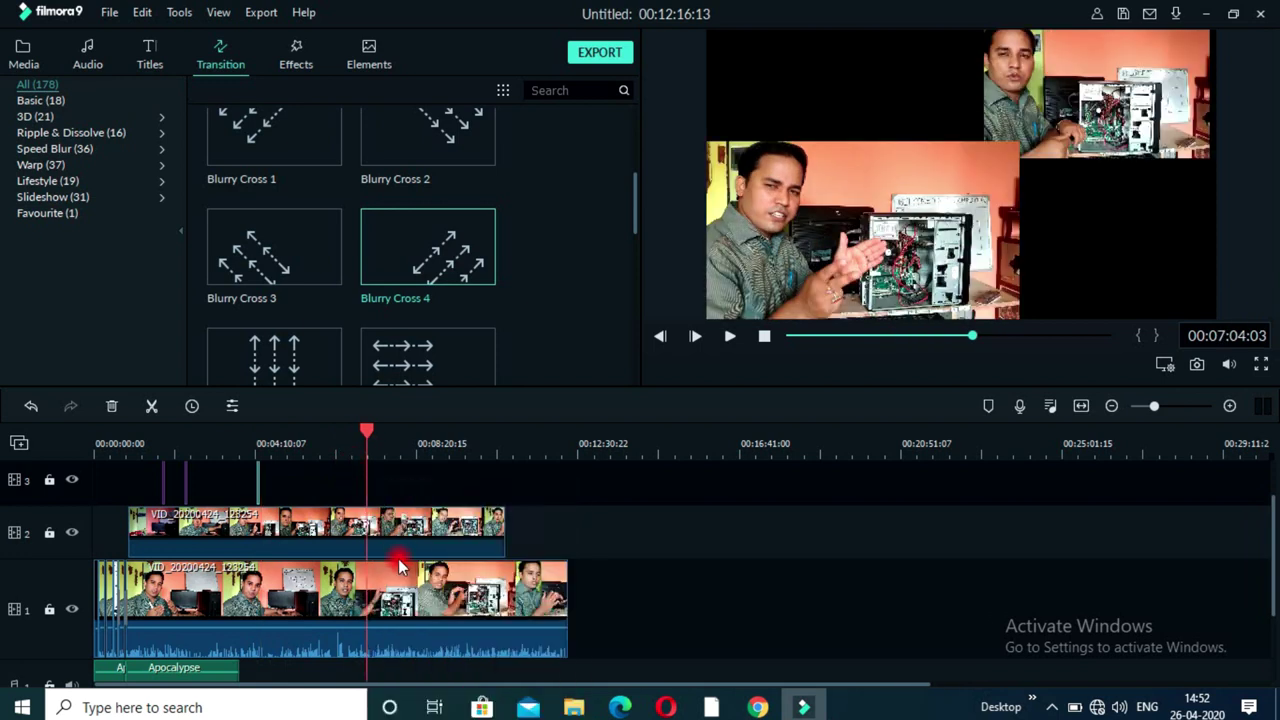
Step: Split the main video on track 1 at 00:10:40:17, where the overlay clip ends, and delete the leftover end section
click(454, 446)
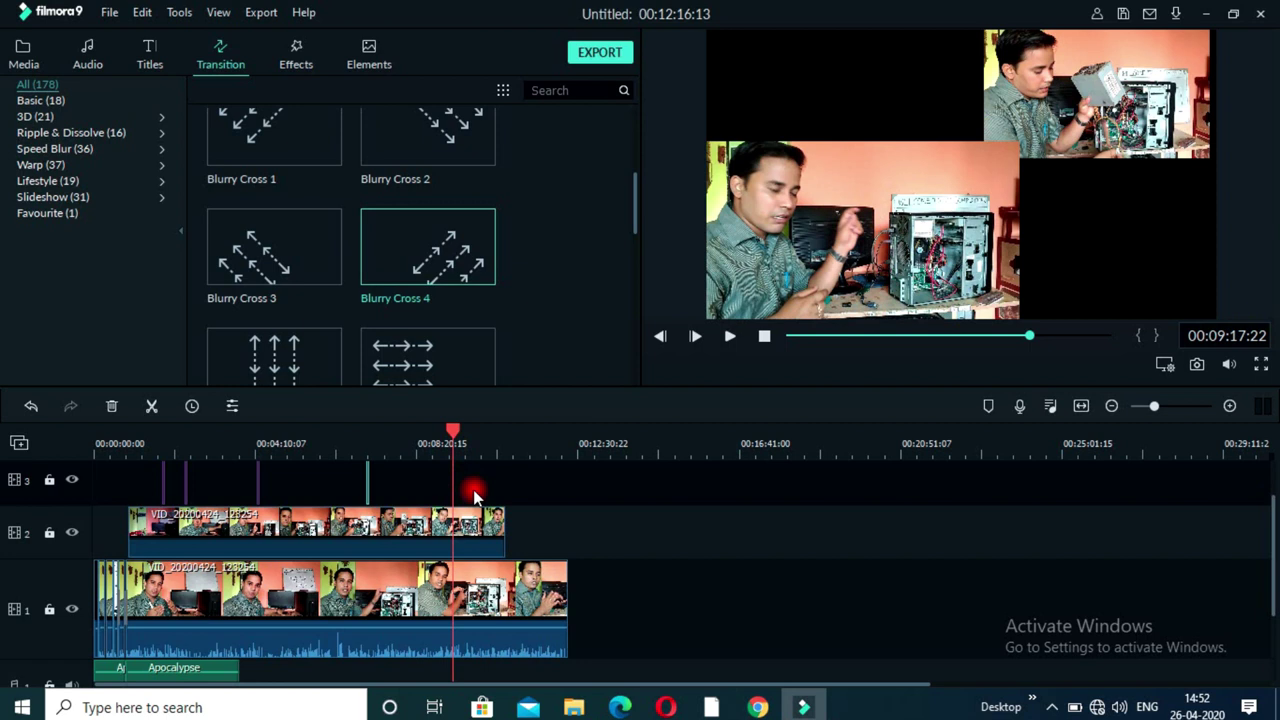
click(507, 440)
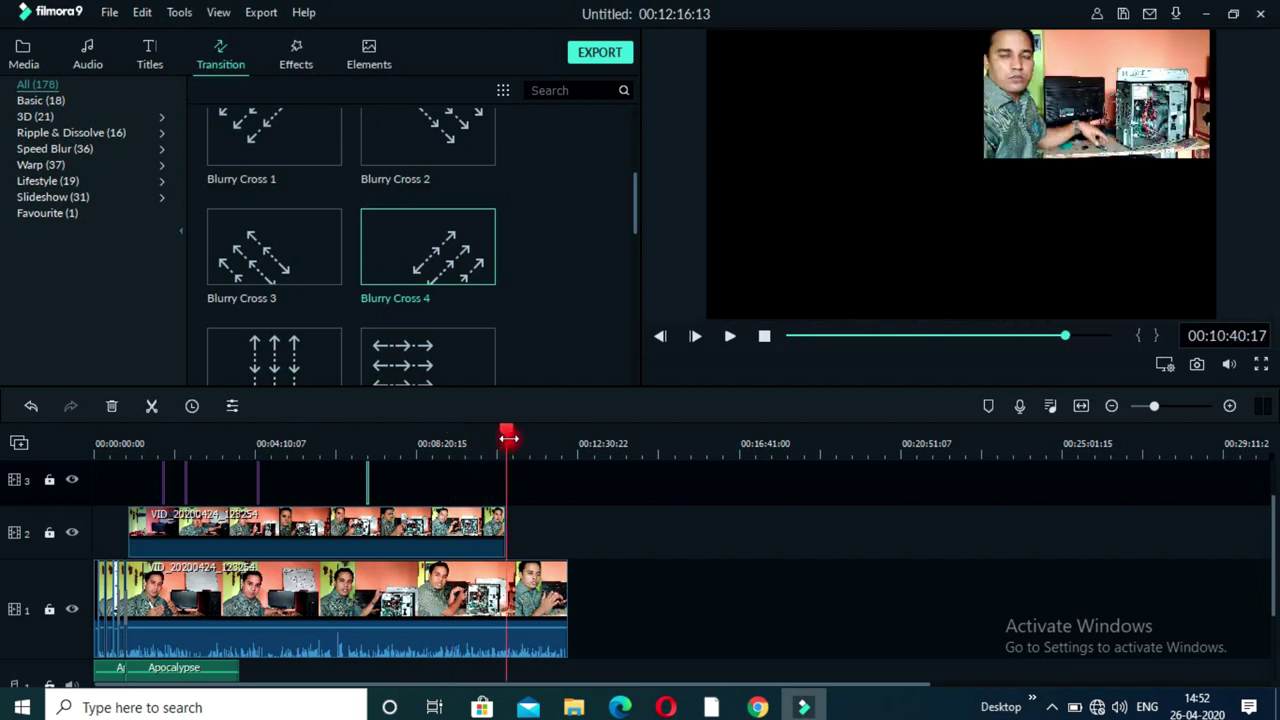
drag(510, 428, 507, 425)
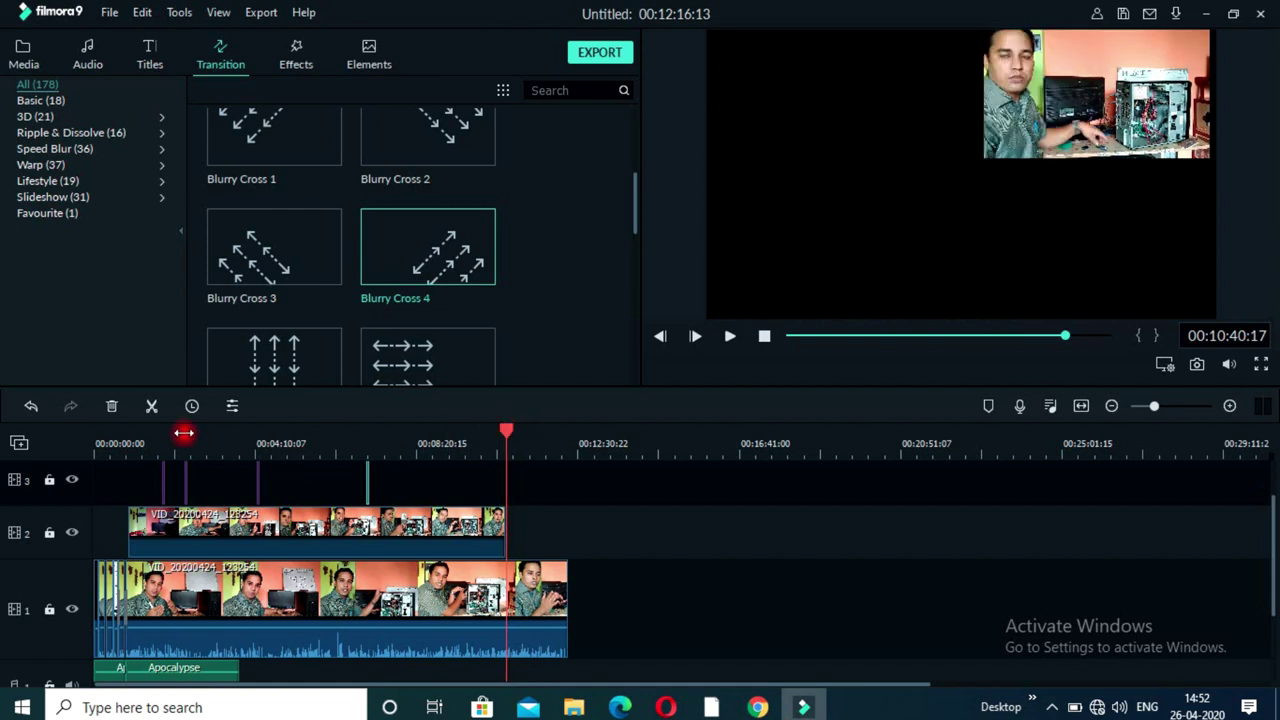
click(150, 405)
click(540, 600)
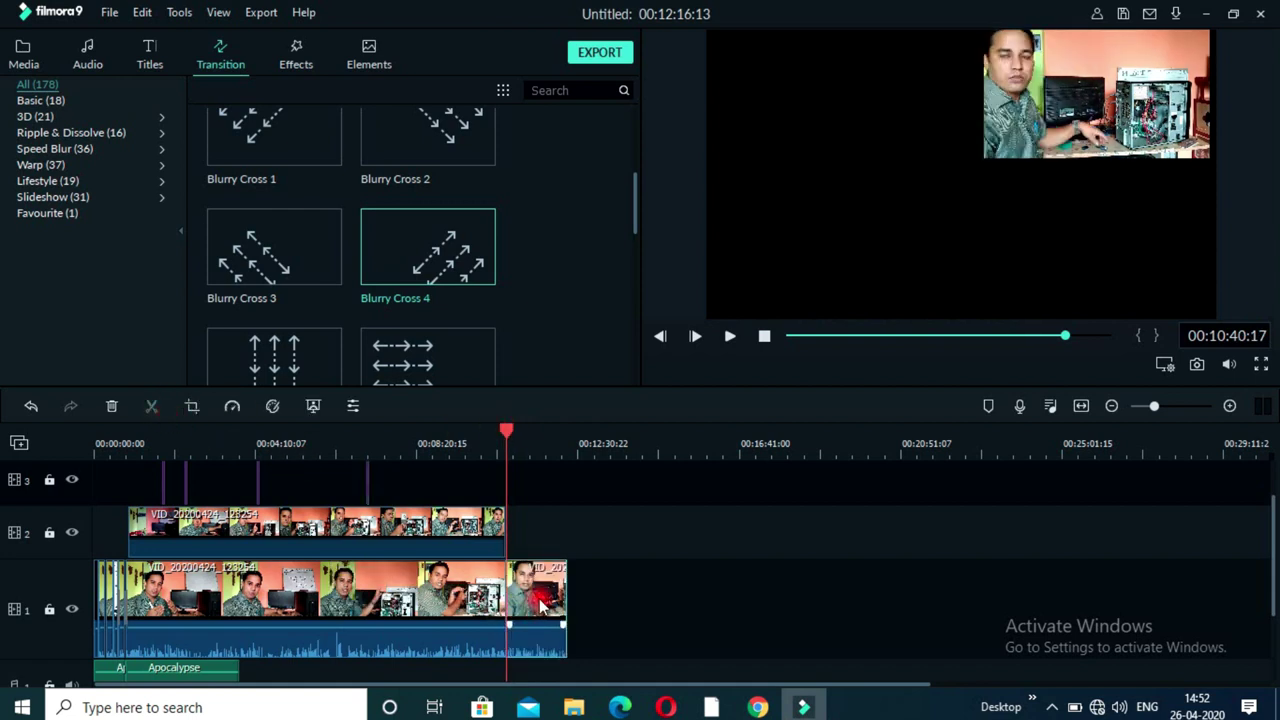
right_click(540, 600)
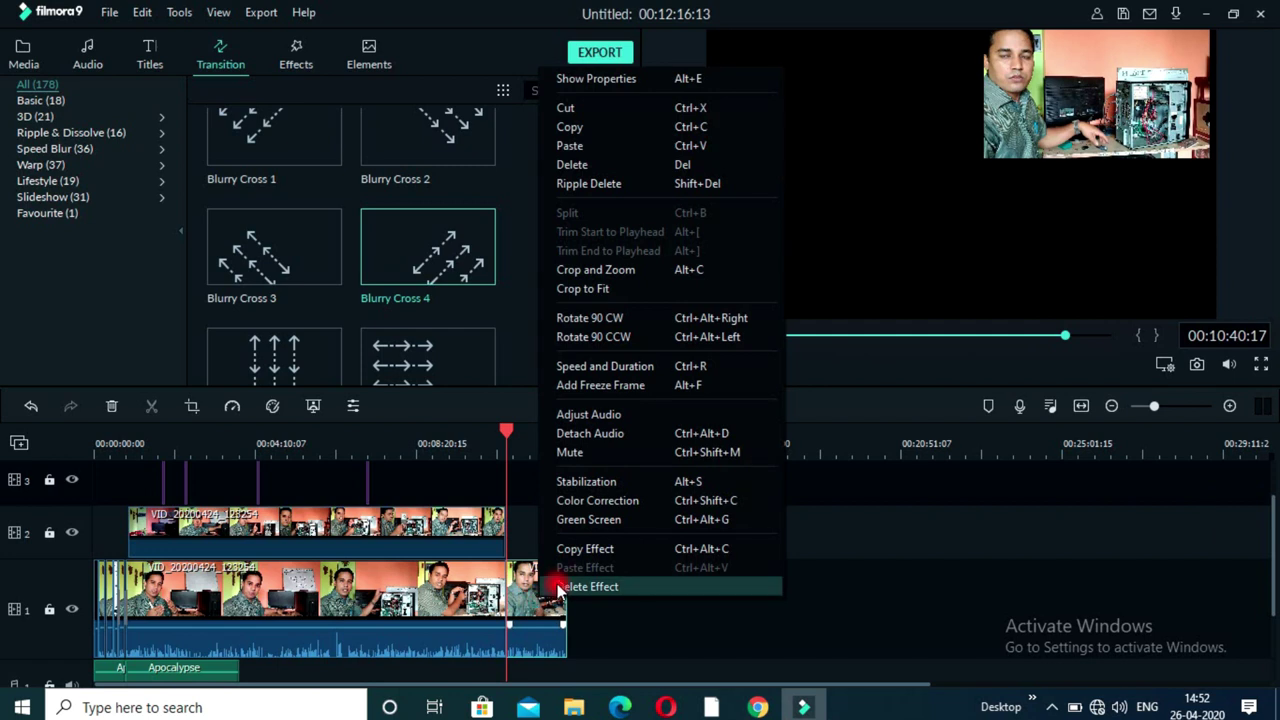
click(562, 587)
right_click(549, 589)
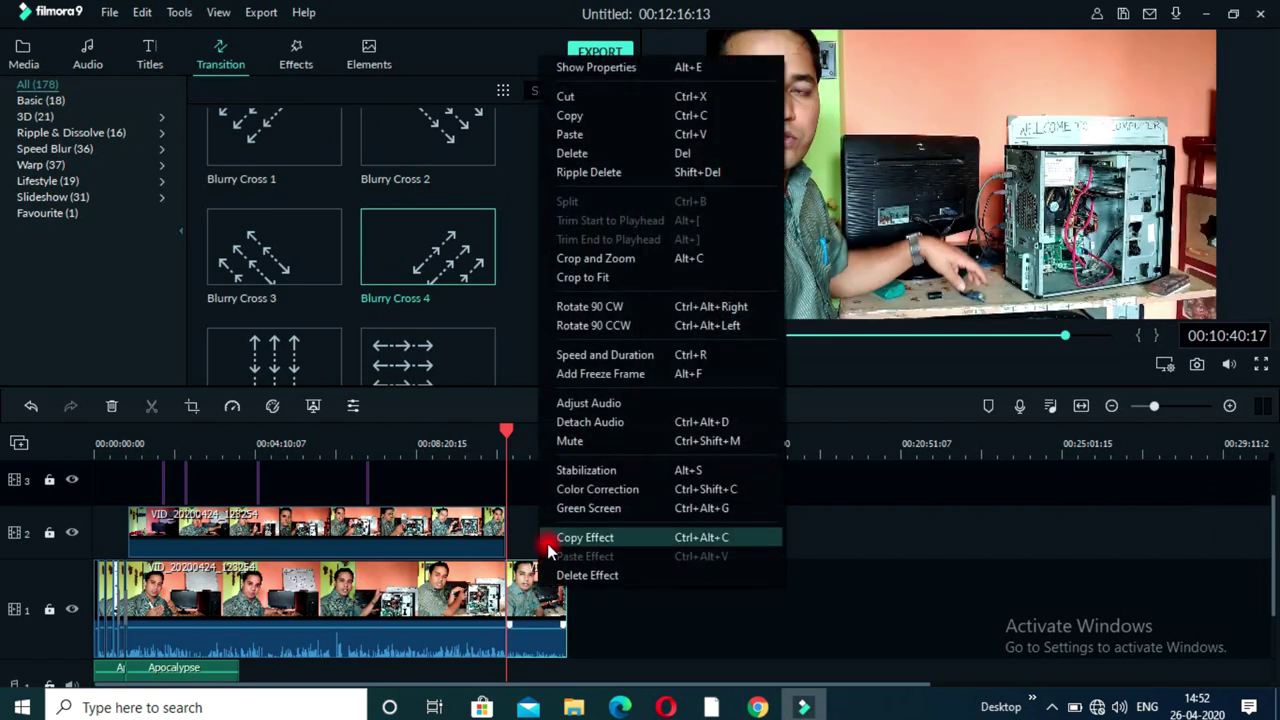
click(574, 155)
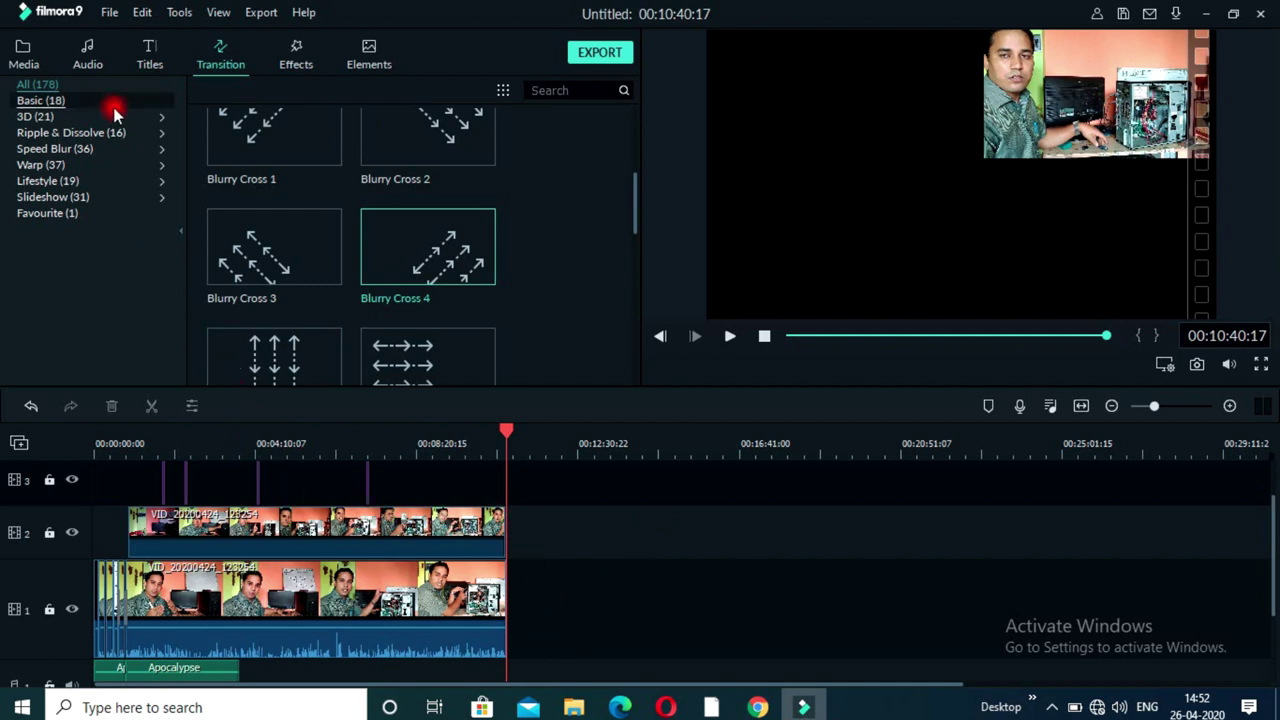
Step: Add the Credit 1 end credits title to track 2 directly after the overlay clip at 00:10:40:17 and scrub through it
click(147, 55)
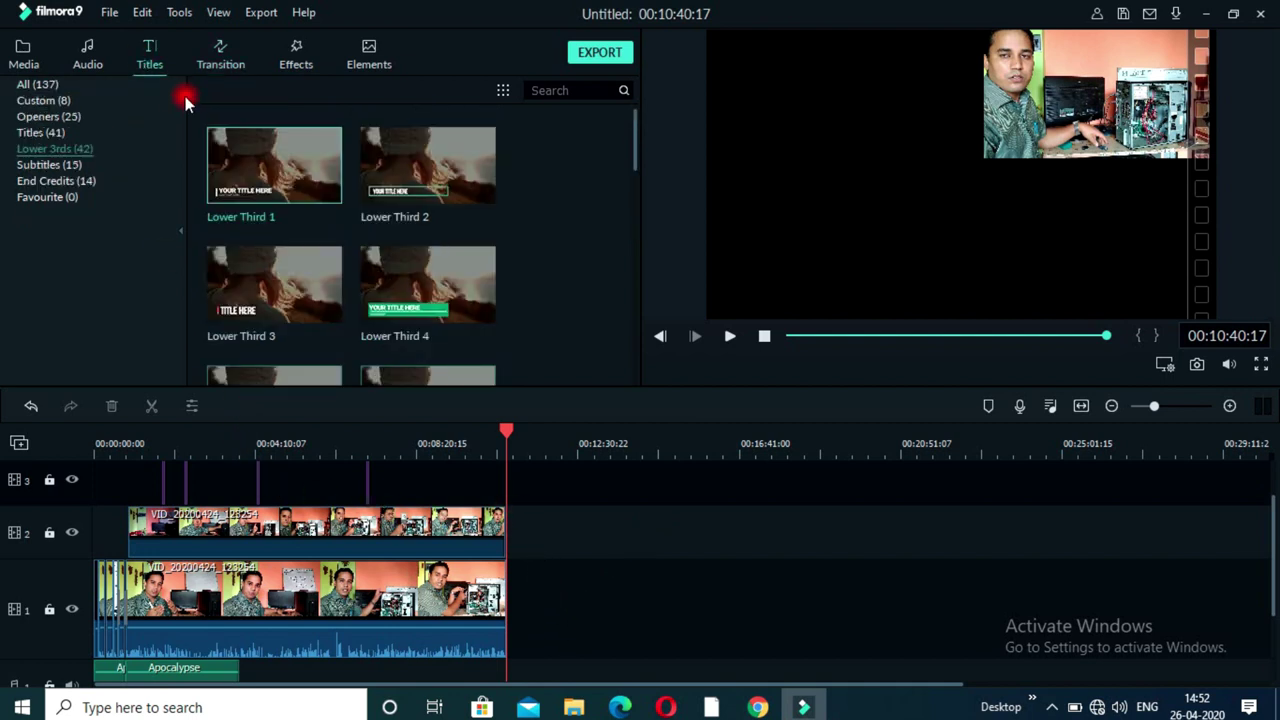
click(45, 132)
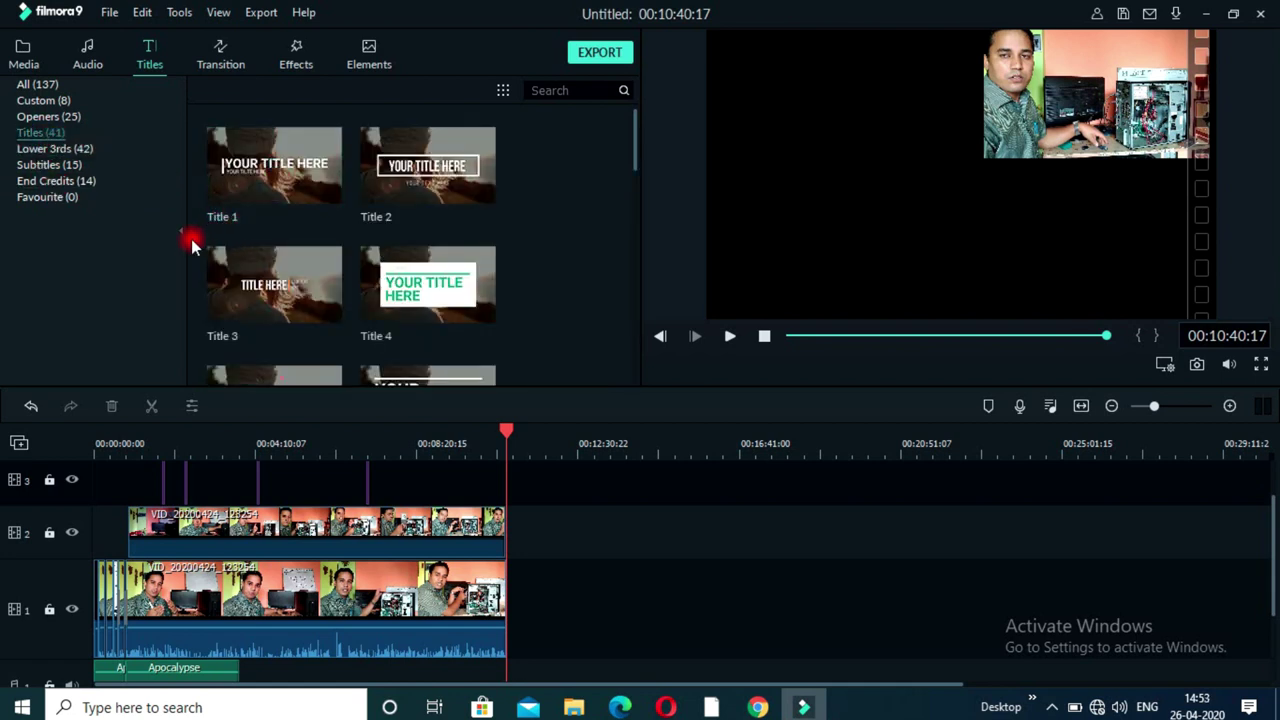
click(50, 180)
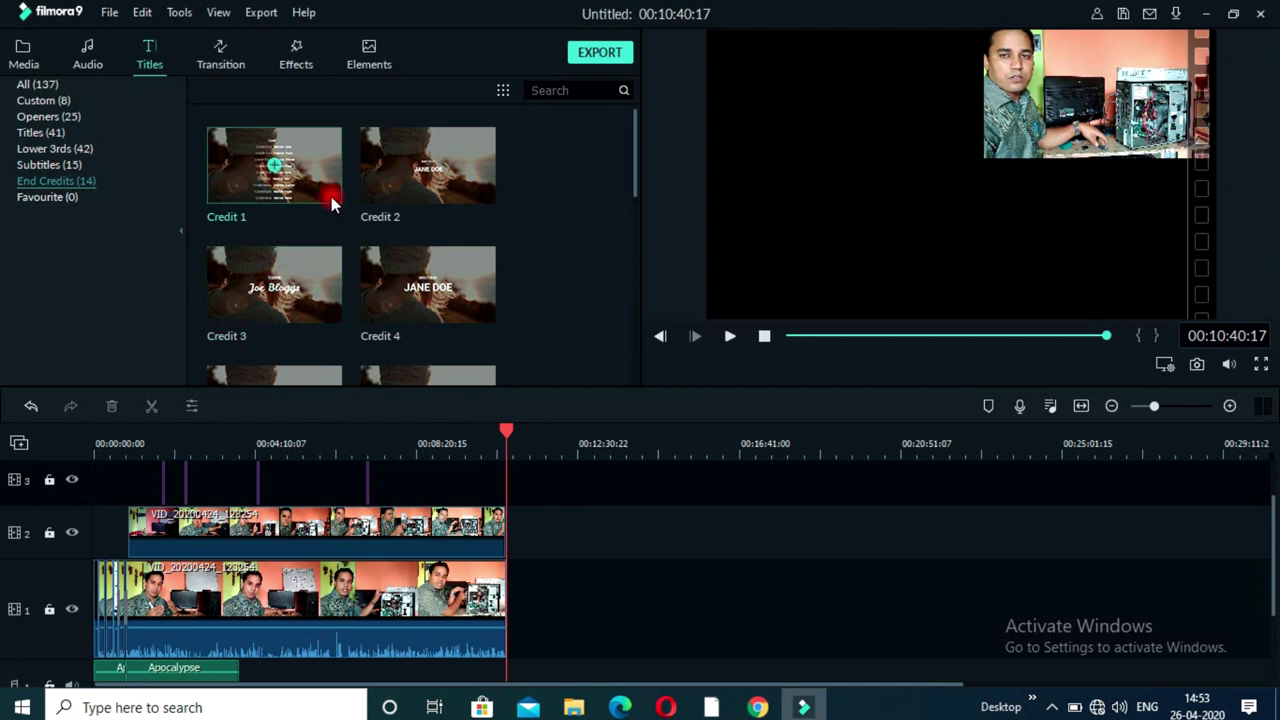
scroll(336, 285, down, 5)
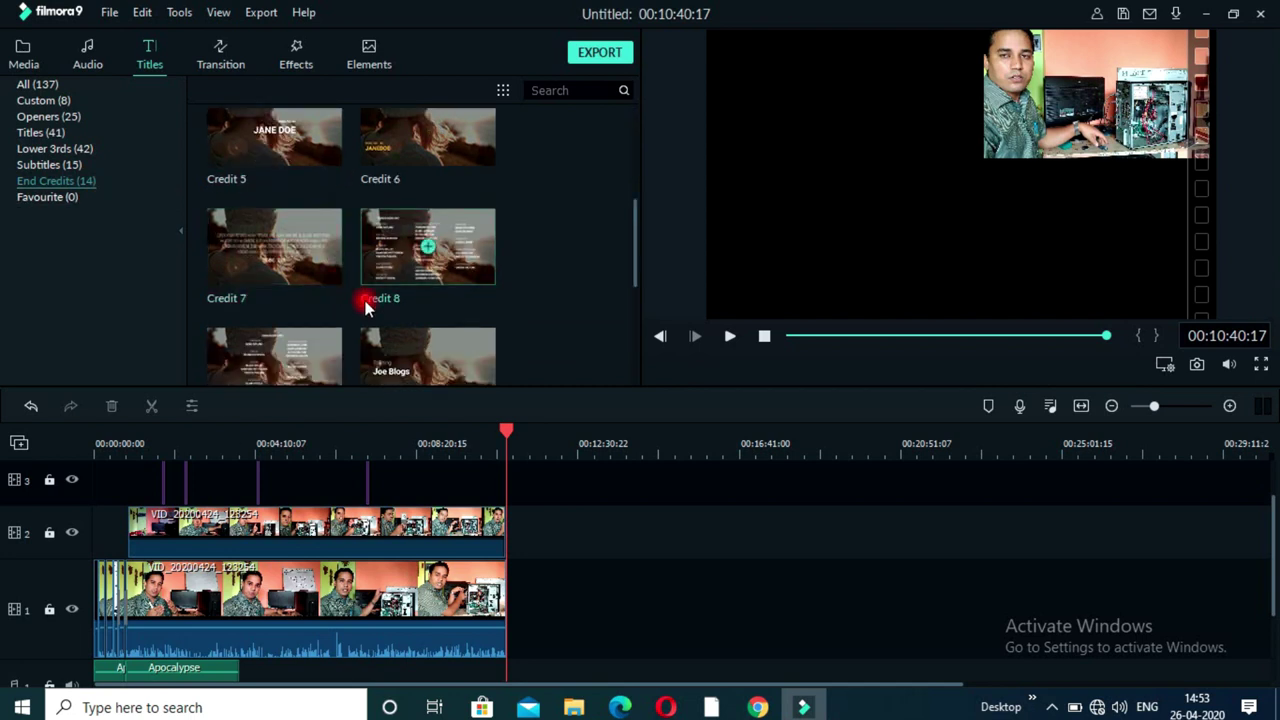
scroll(303, 294, up, 5)
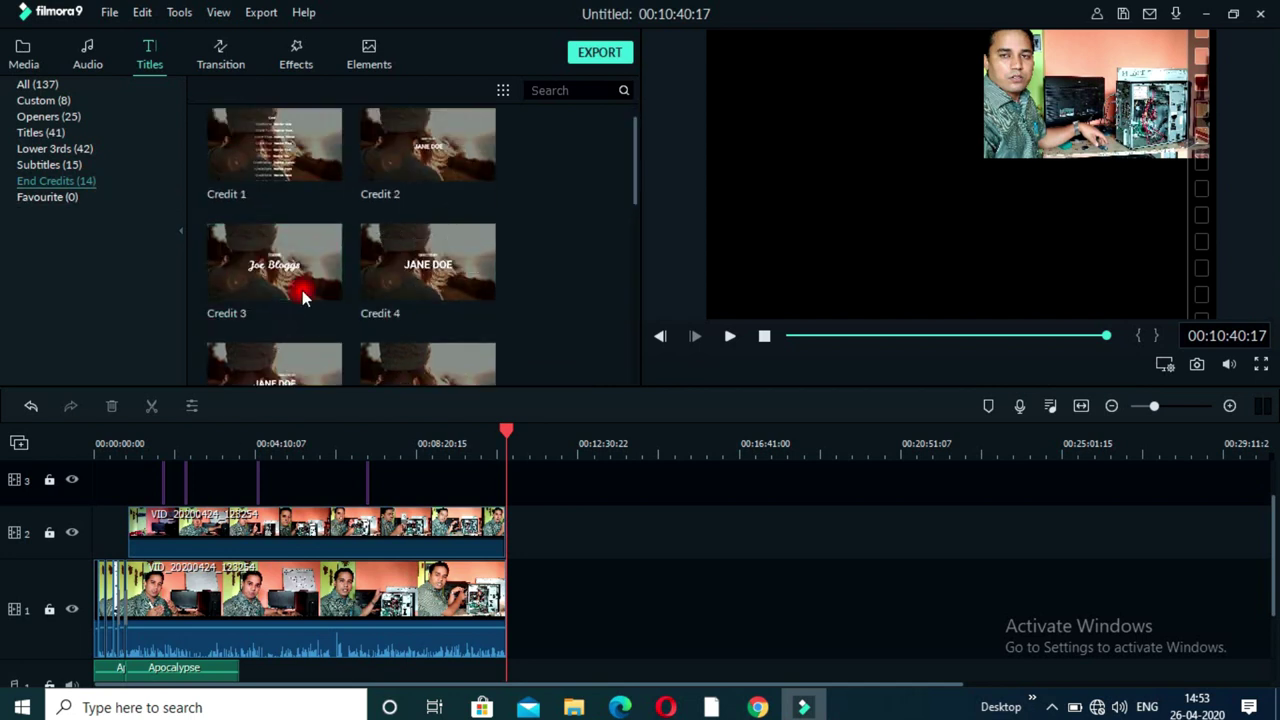
click(299, 184)
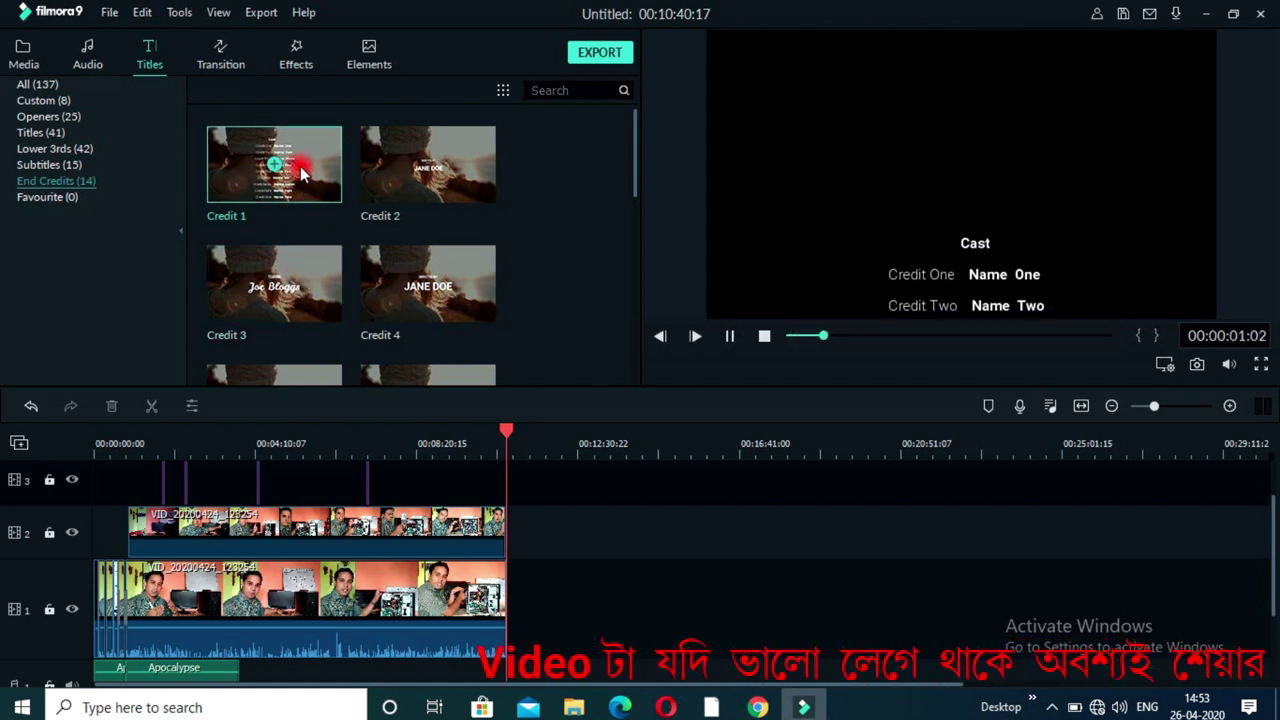
drag(299, 164, 511, 521)
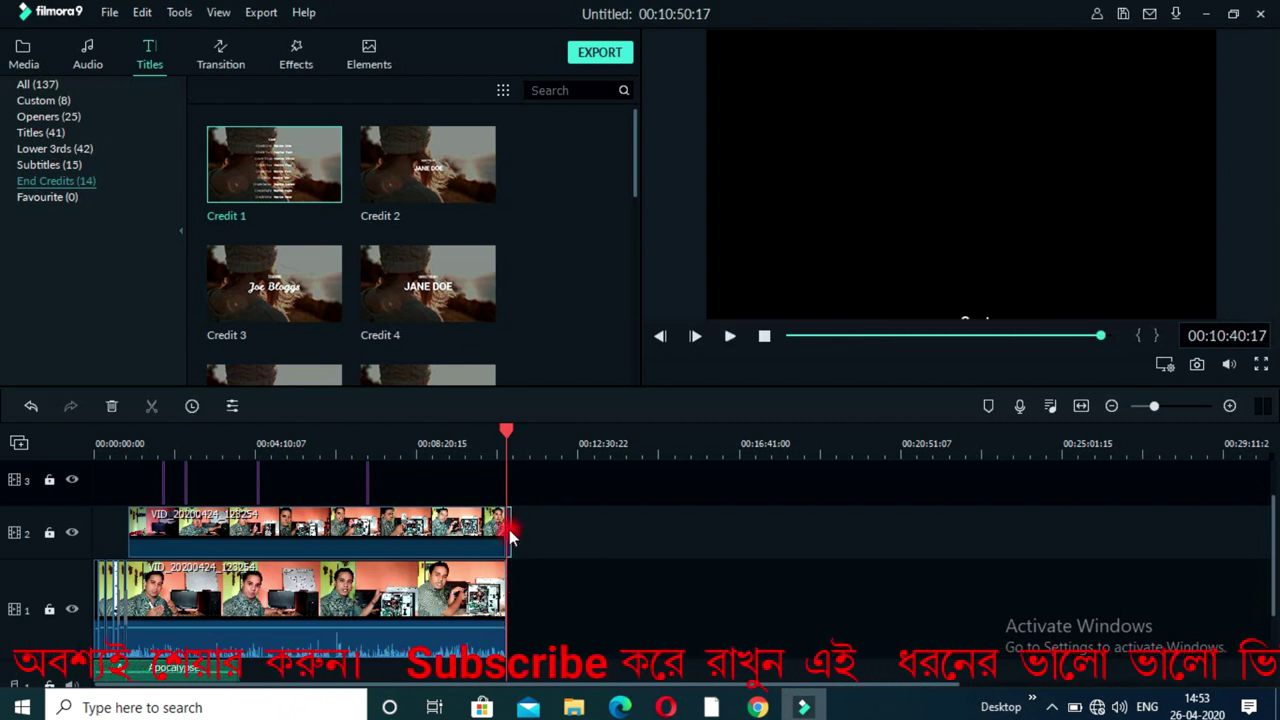
drag(512, 430, 527, 438)
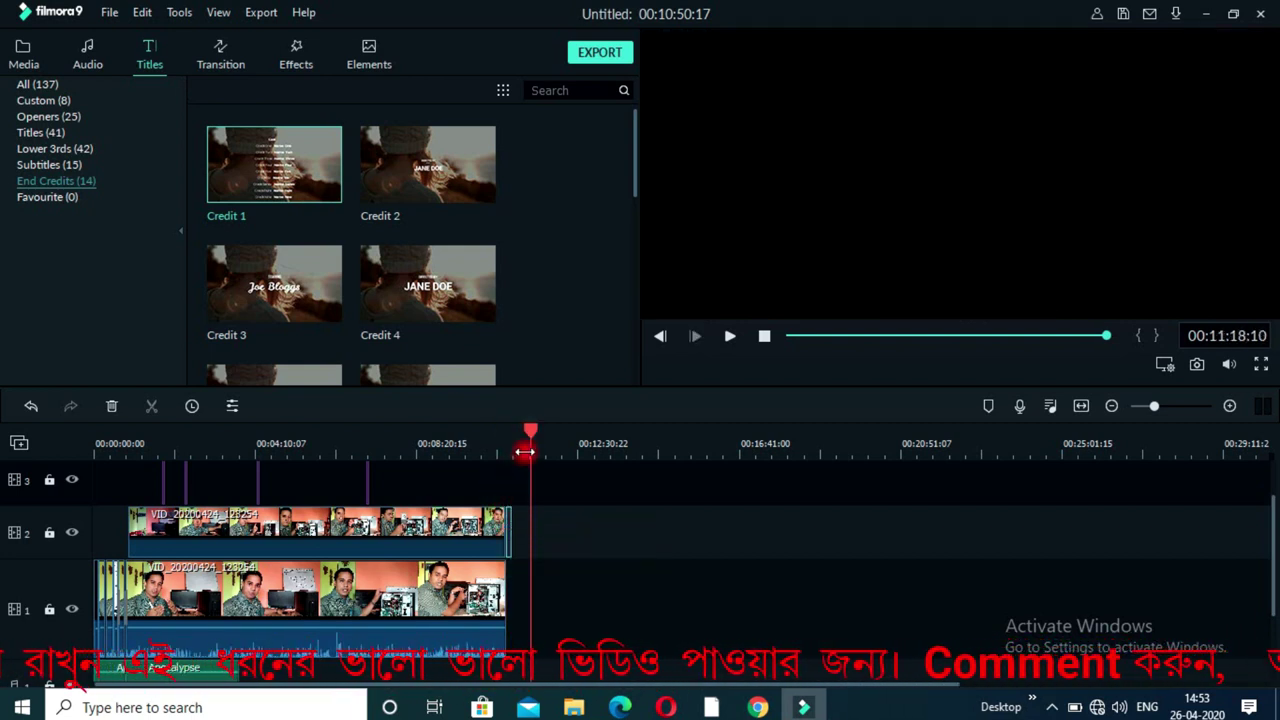
drag(528, 432, 508, 432)
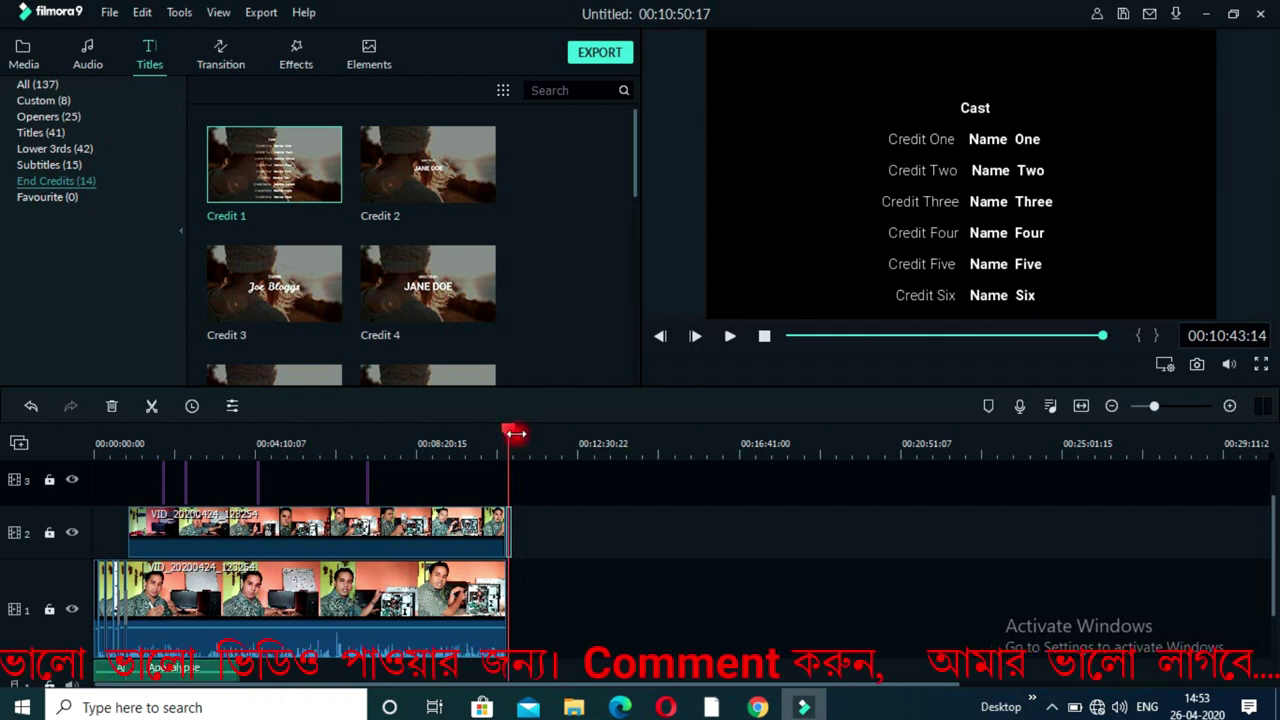
Step: Replace the Credit 1 title's cast list with "Thank you" and "Visit Again" on two lines in the advanced text editor
double_click(503, 528)
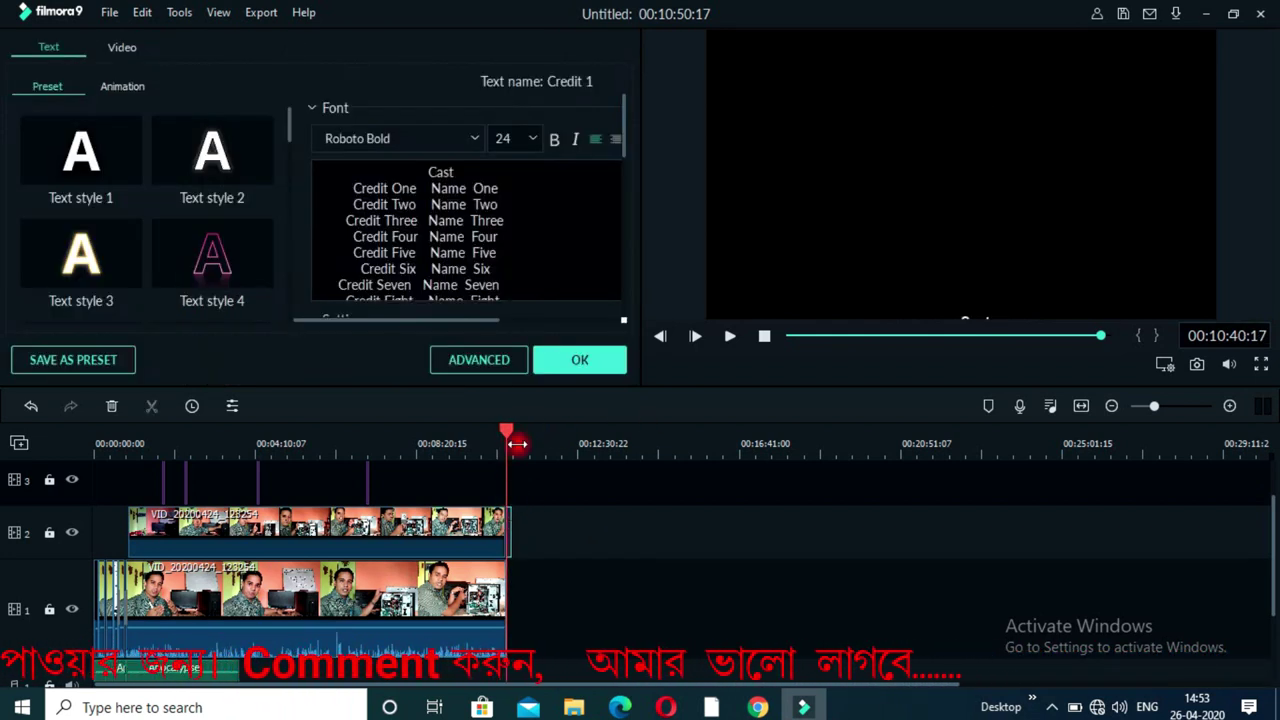
click(513, 230)
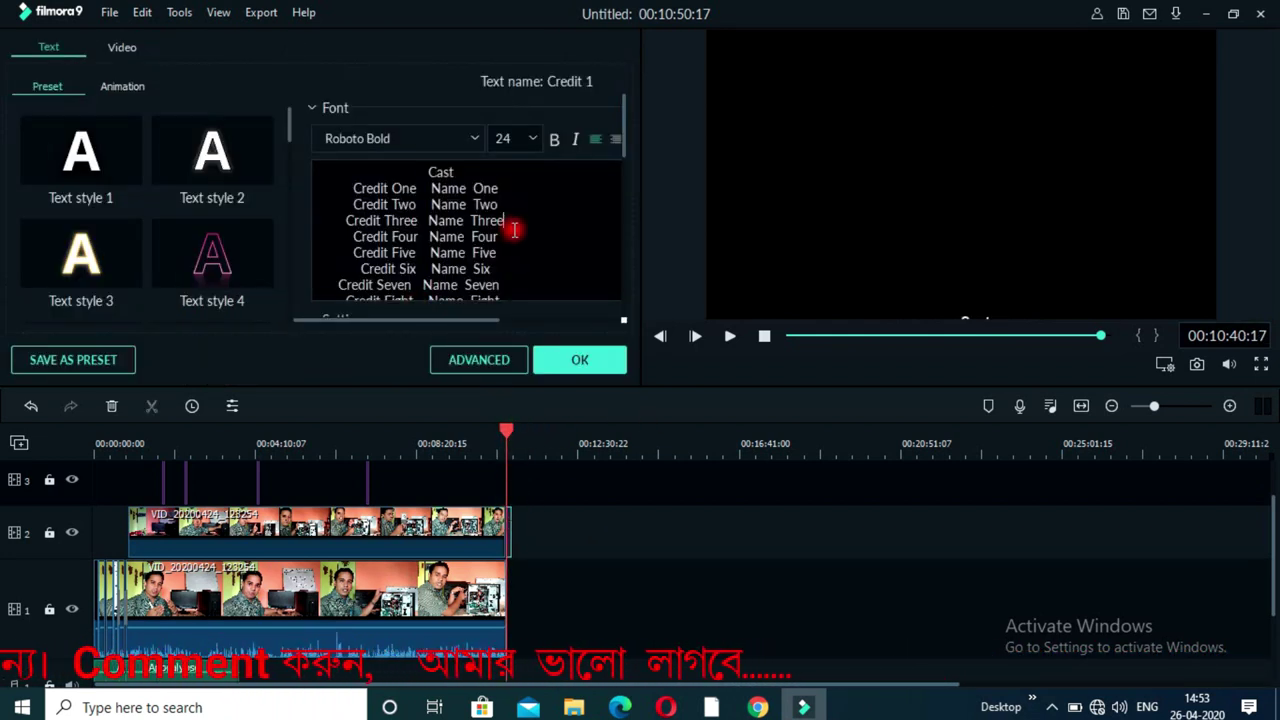
click(490, 358)
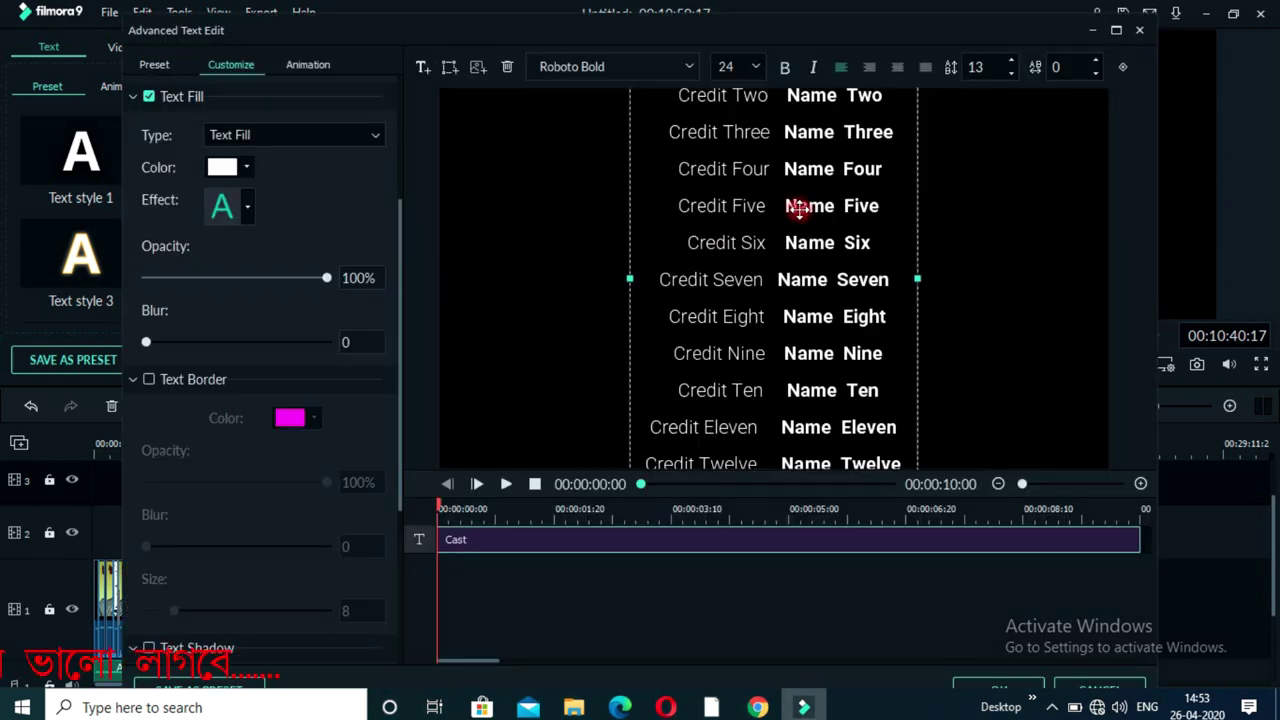
scroll(398, 180, up, 3)
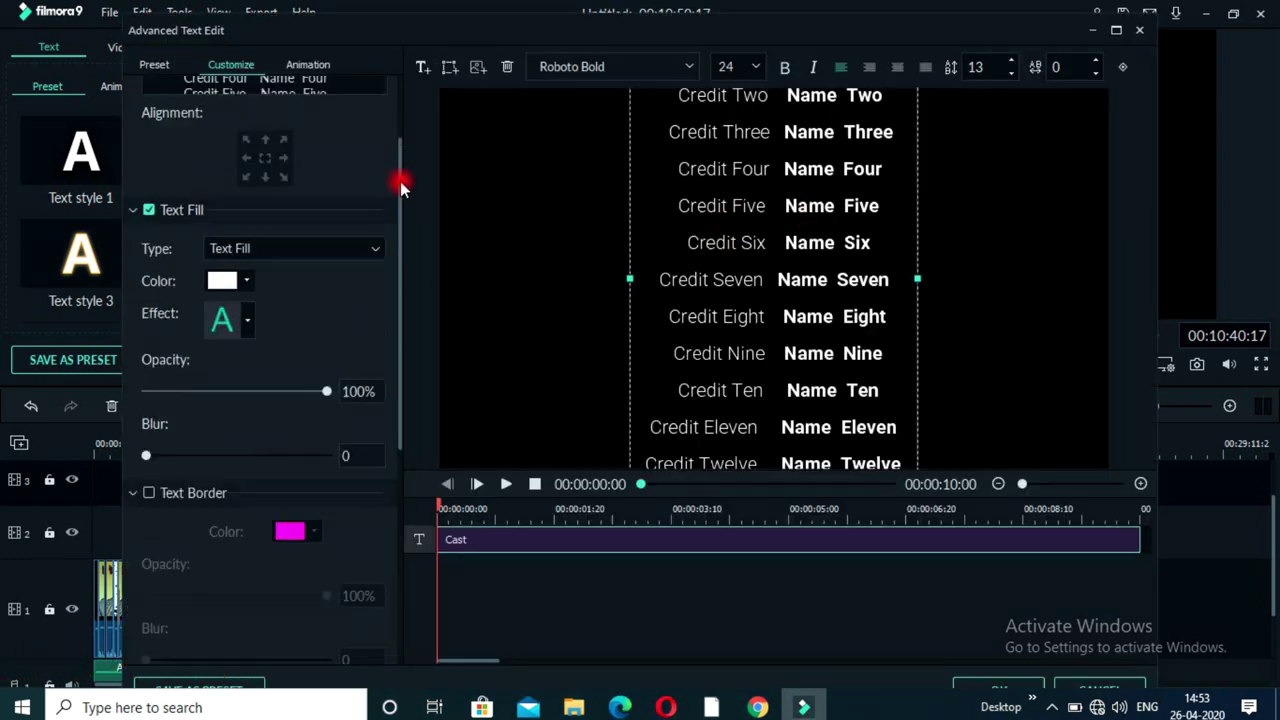
drag(197, 129, 357, 230)
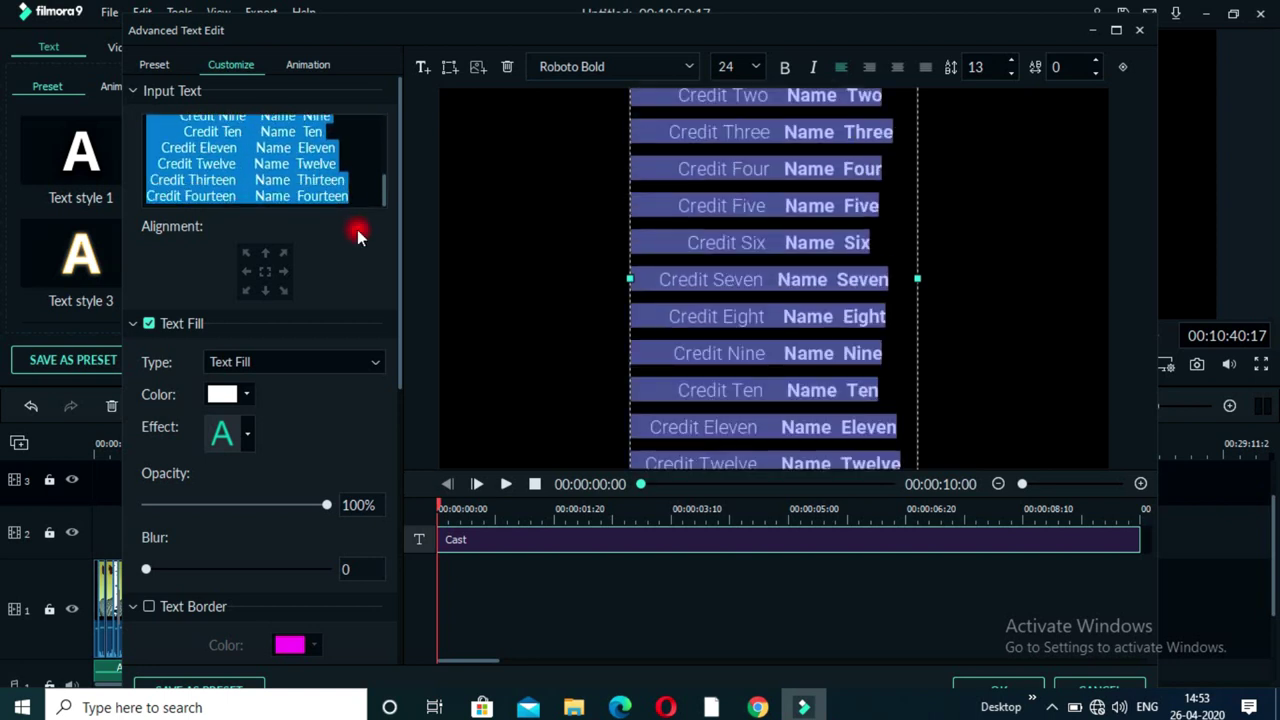
key(BackSpace)
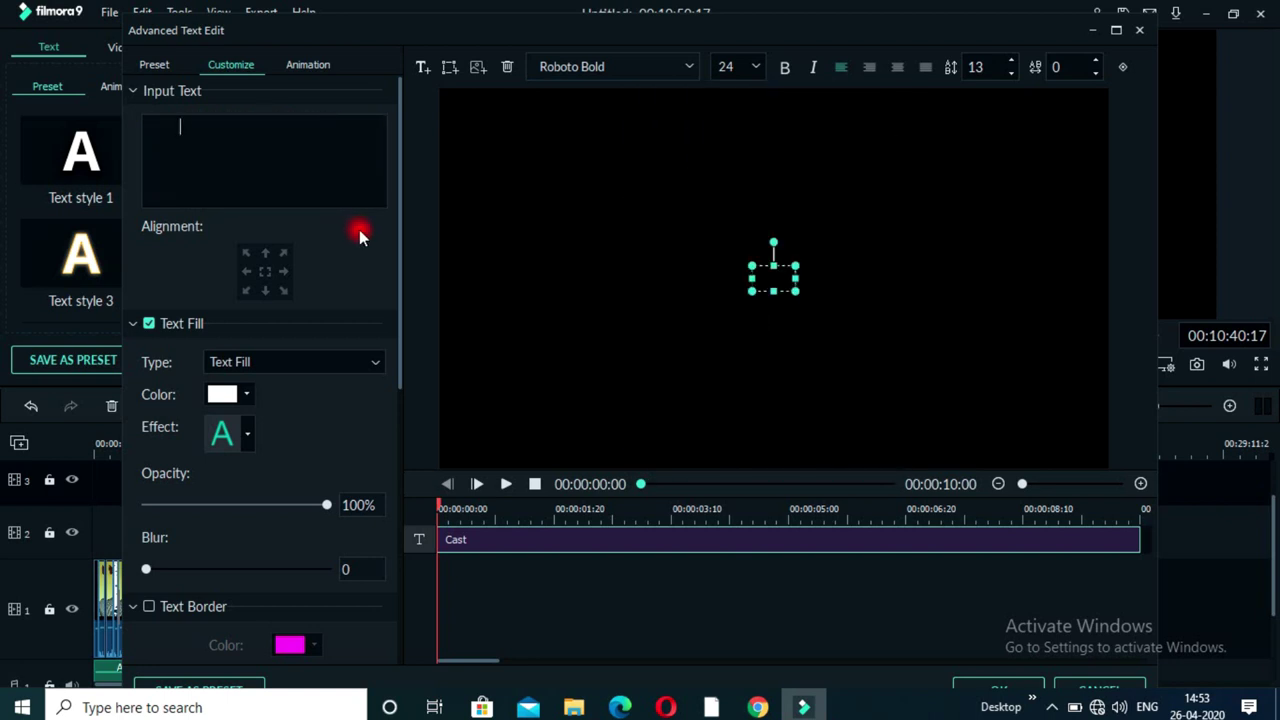
text(T)
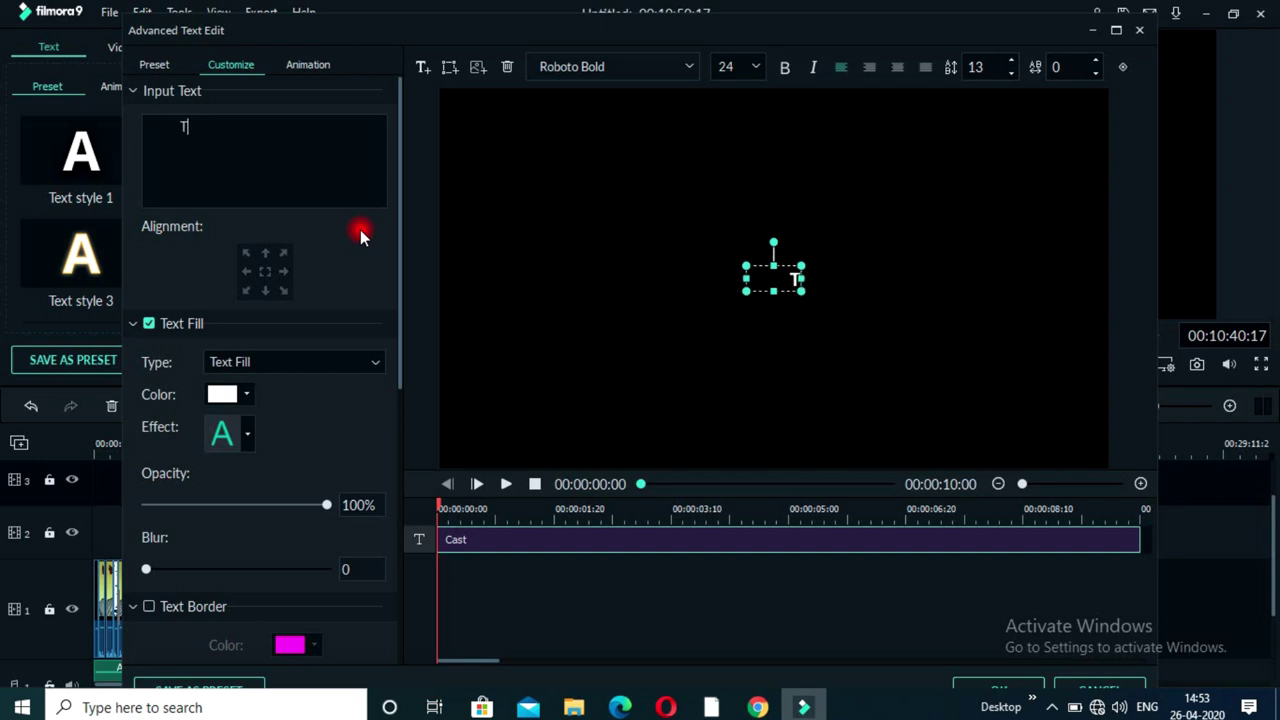
text(hank you)
key(Return)
text(Visit Again)
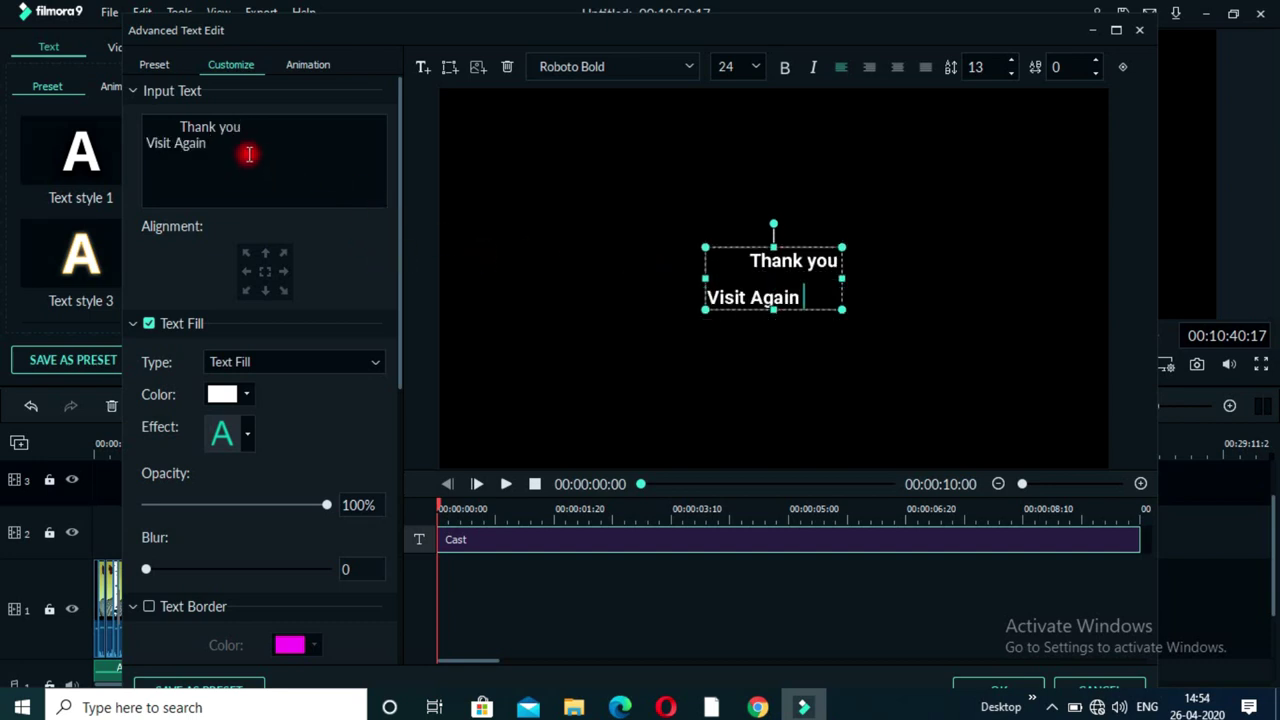
Step: Center-align both lines of the closing text and apply the advanced text edits
drag(248, 154, 131, 109)
click(876, 67)
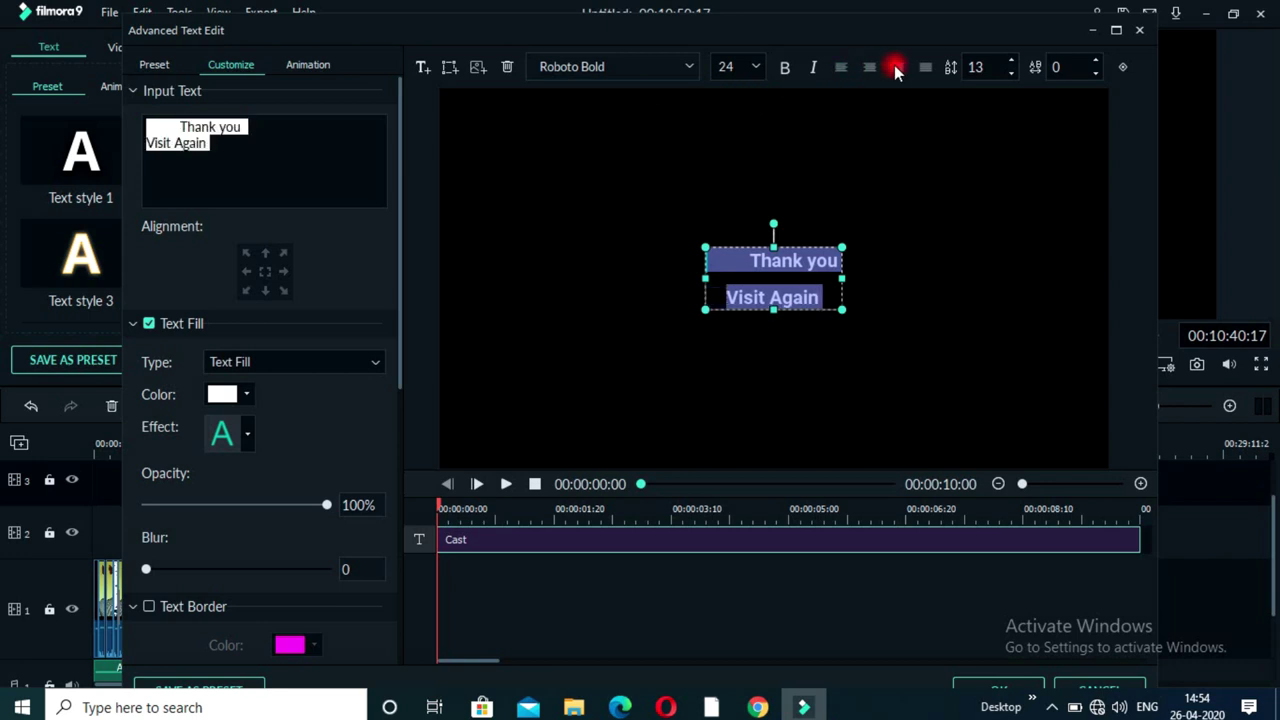
click(913, 257)
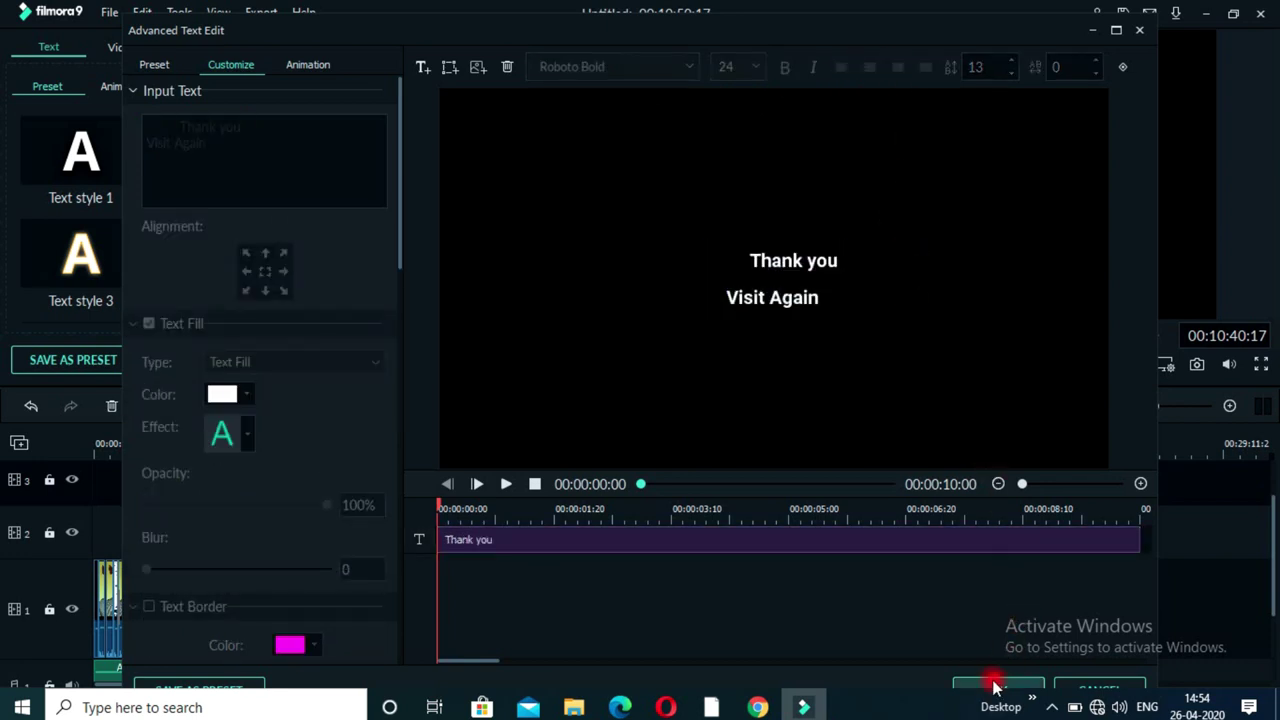
click(996, 688)
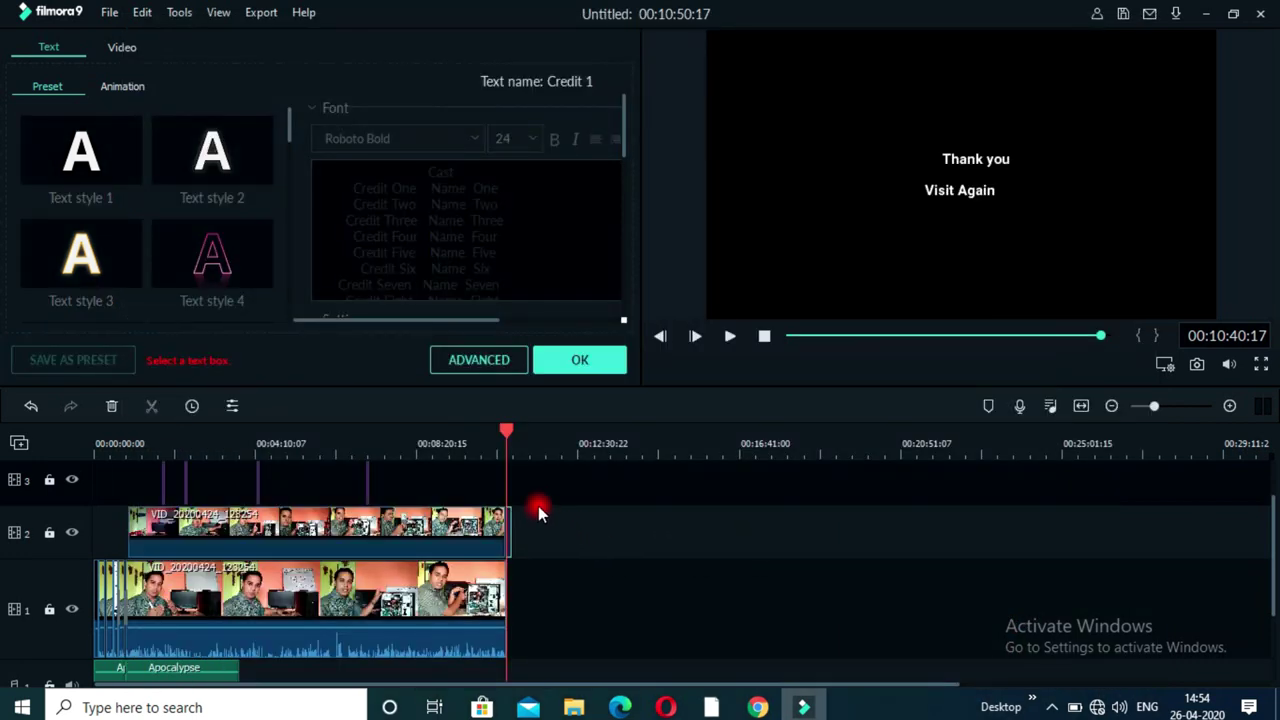
Step: Play the end of the video to preview the scrolling Thank you credit
key(space)
click(470, 440)
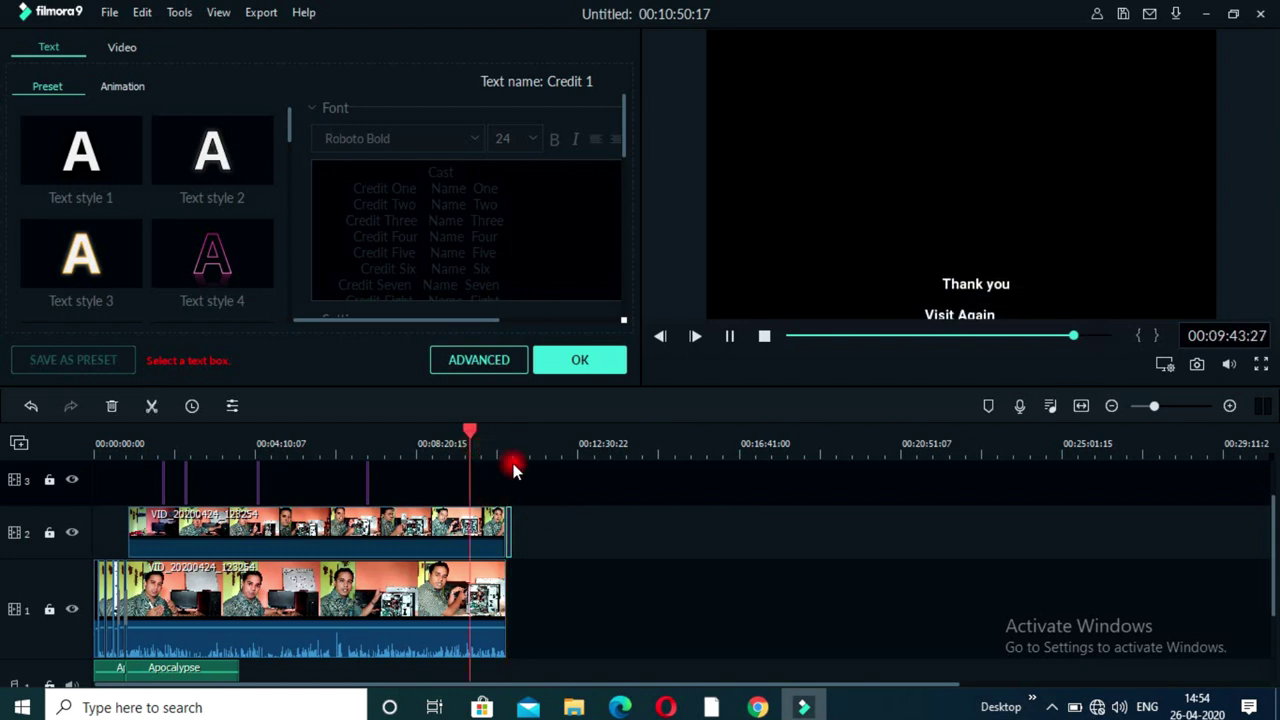
drag(490, 436, 503, 436)
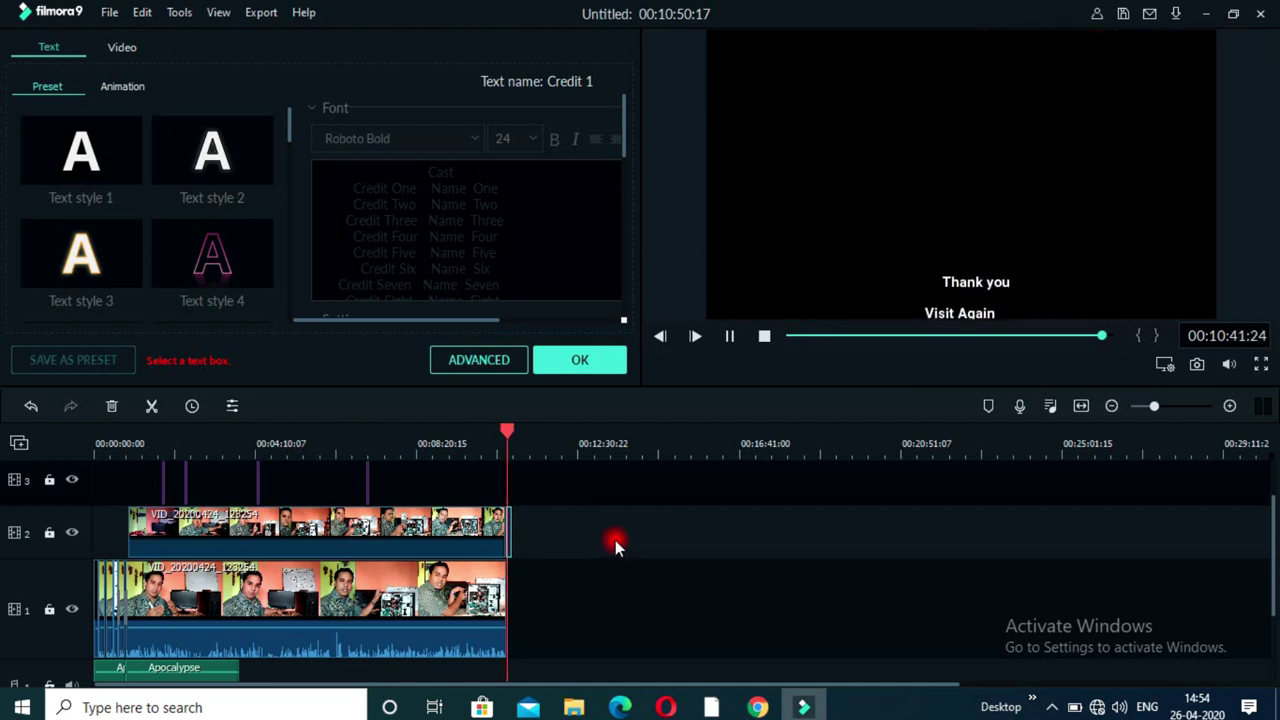
click(613, 539)
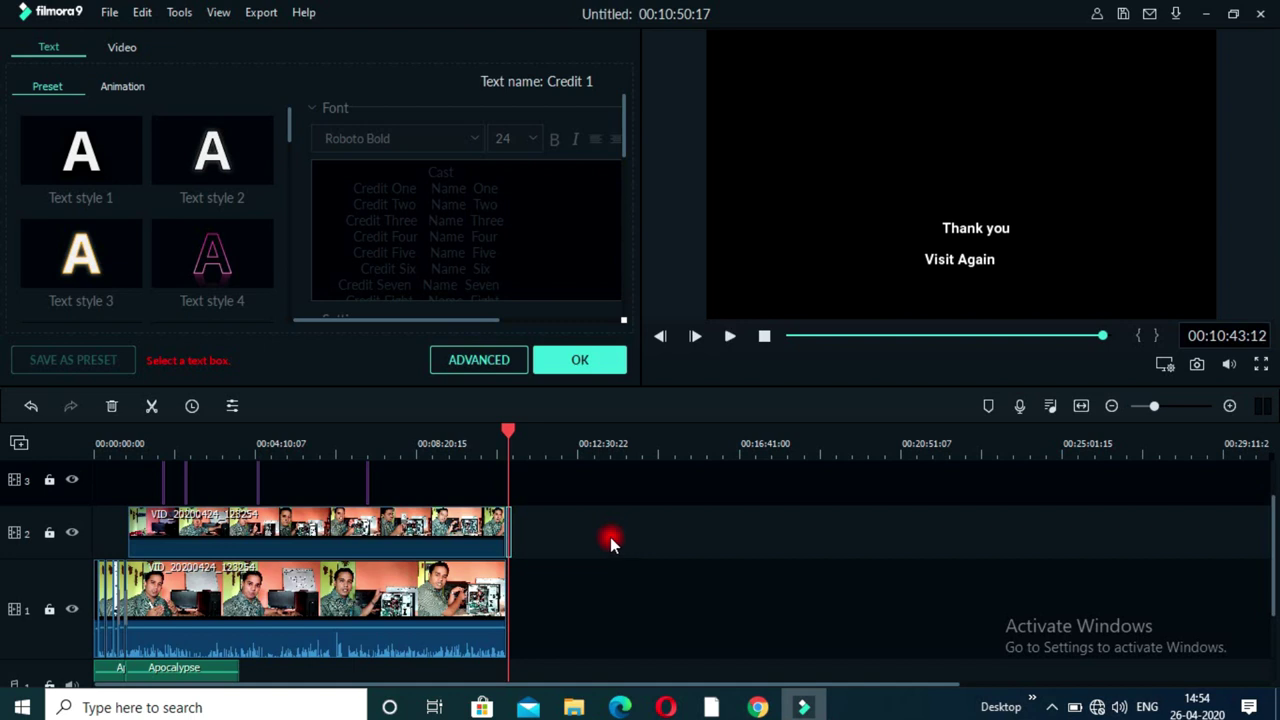
Step: Confirm the Credit 1 title settings and view the frame at 00:08:13:25 in the full-screen preview
click(580, 367)
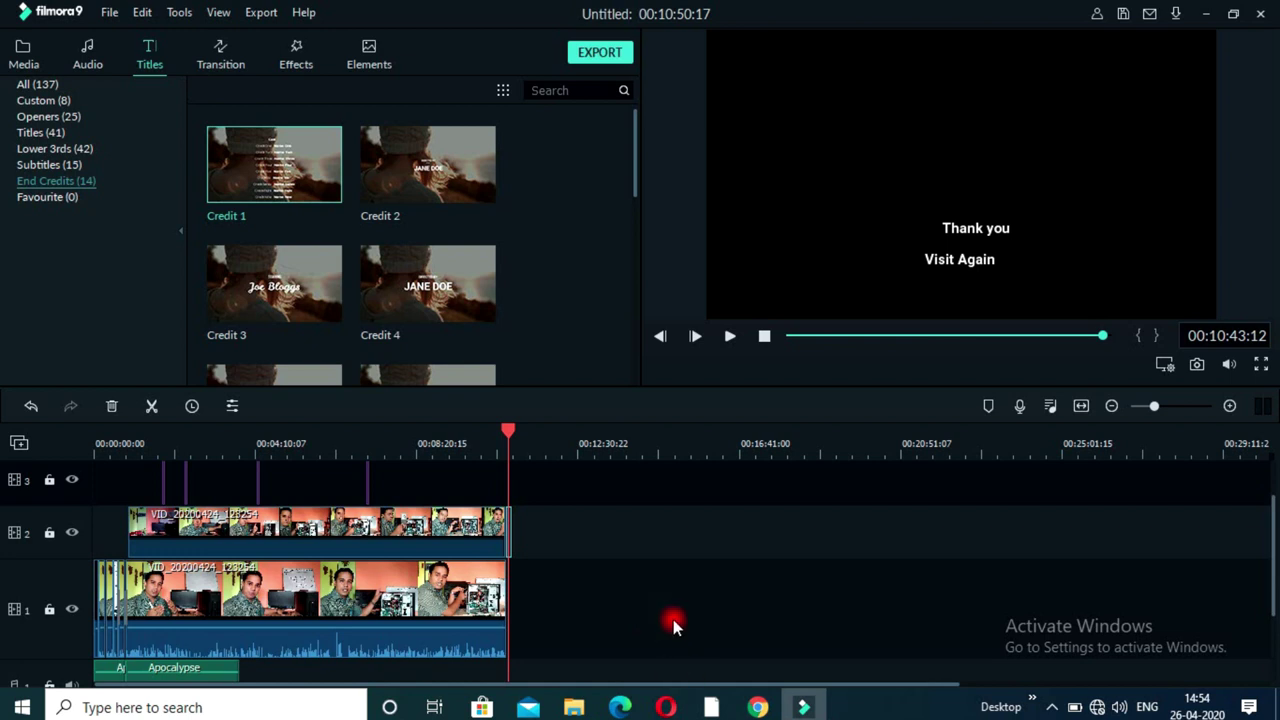
click(412, 449)
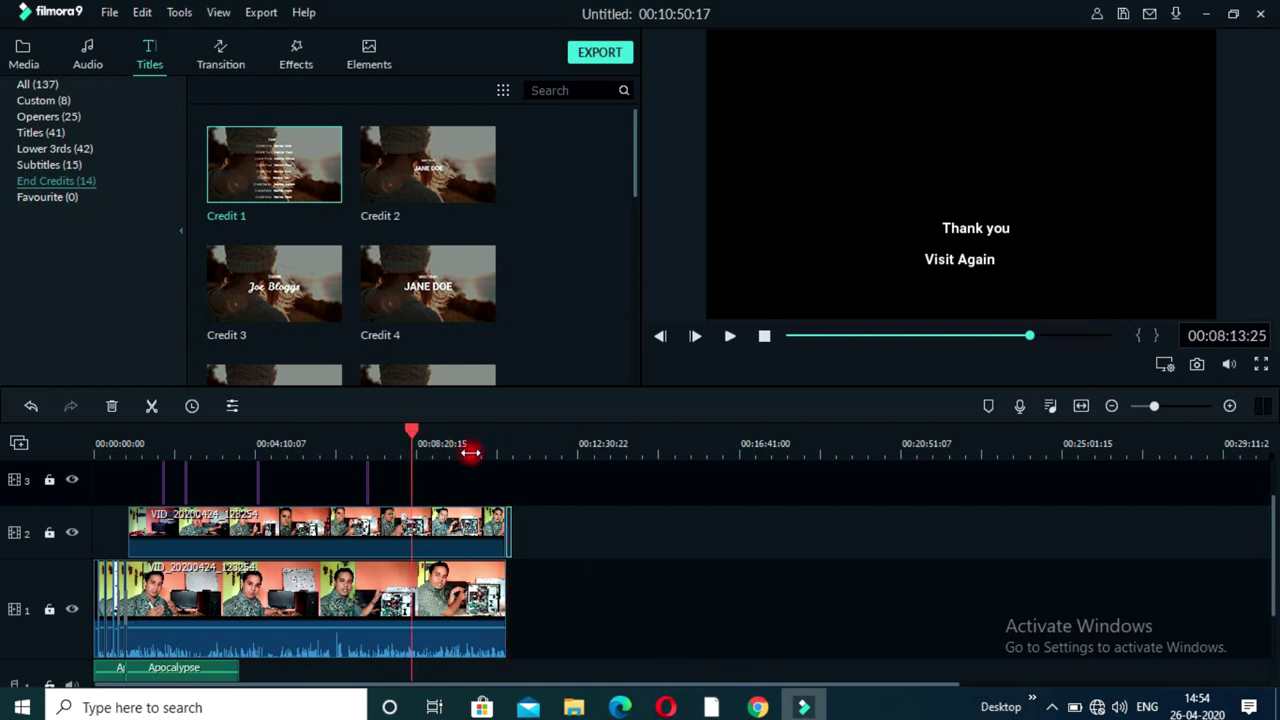
click(1262, 365)
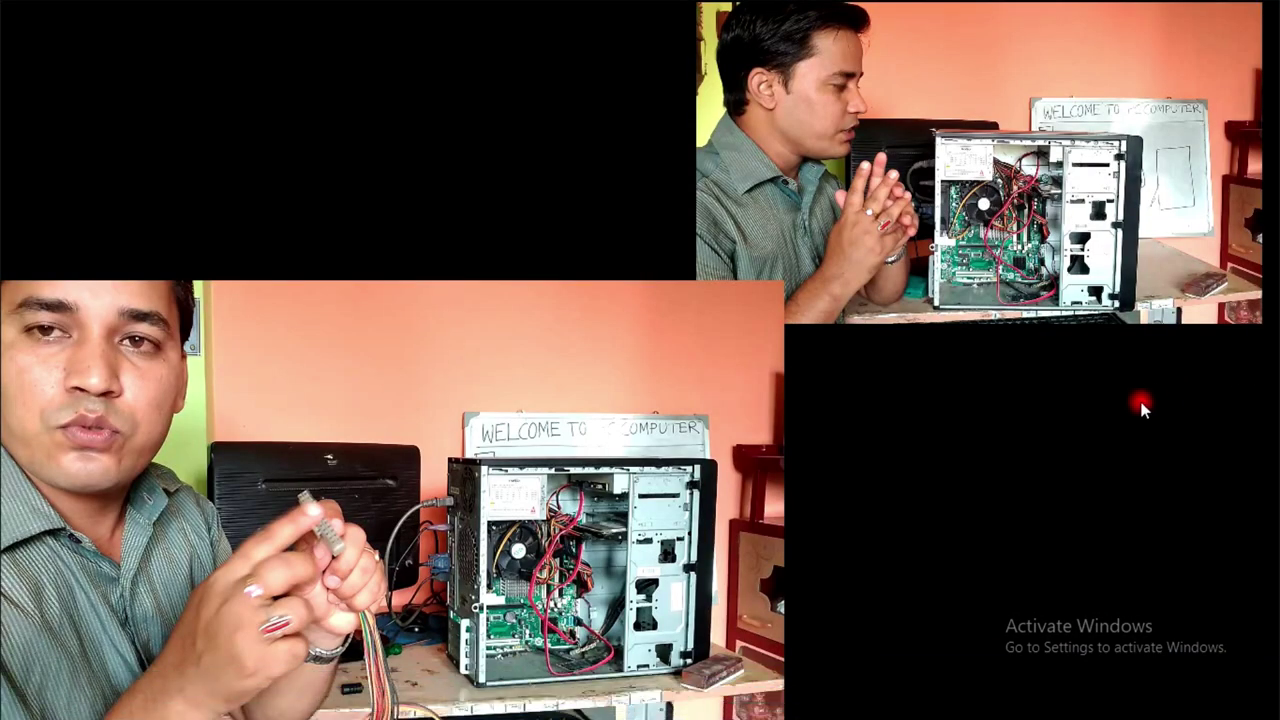
key(Escape)
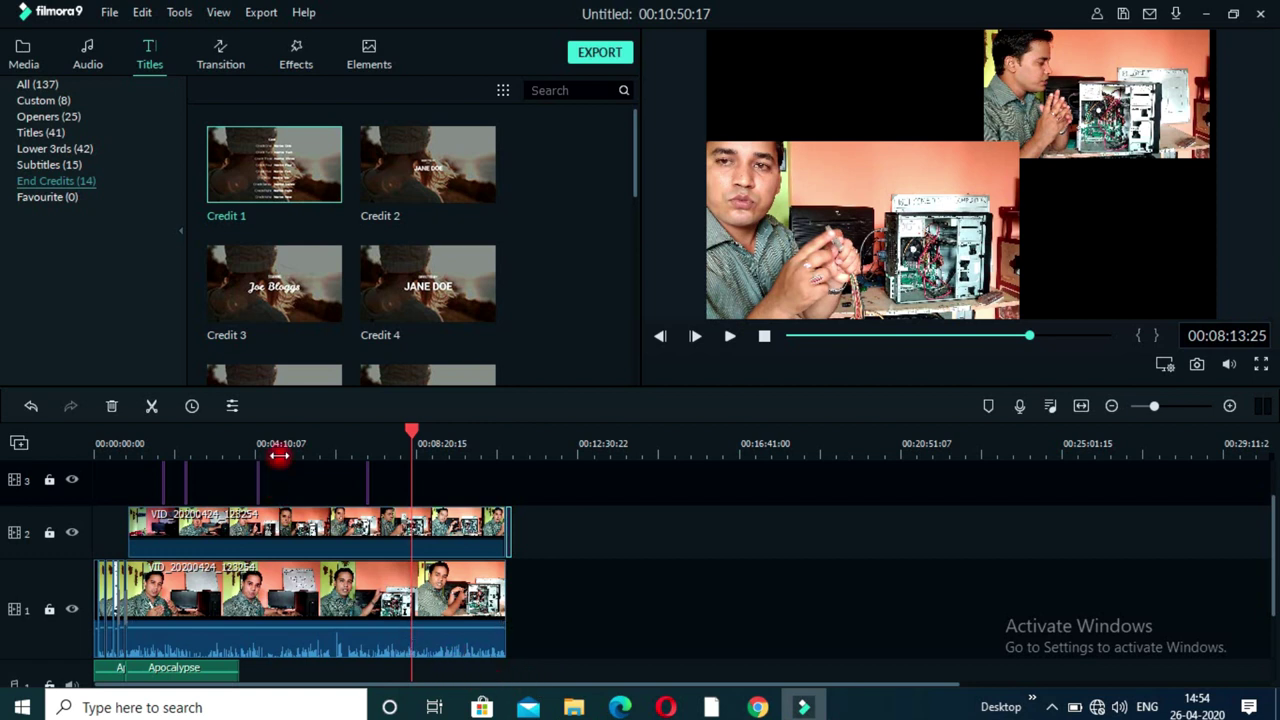
Step: Record a voice-over from the Realtek microphone onto audio track 1, starting at 00:08:13:25
scroll(491, 449, up, 5)
scroll(484, 467, down, 2)
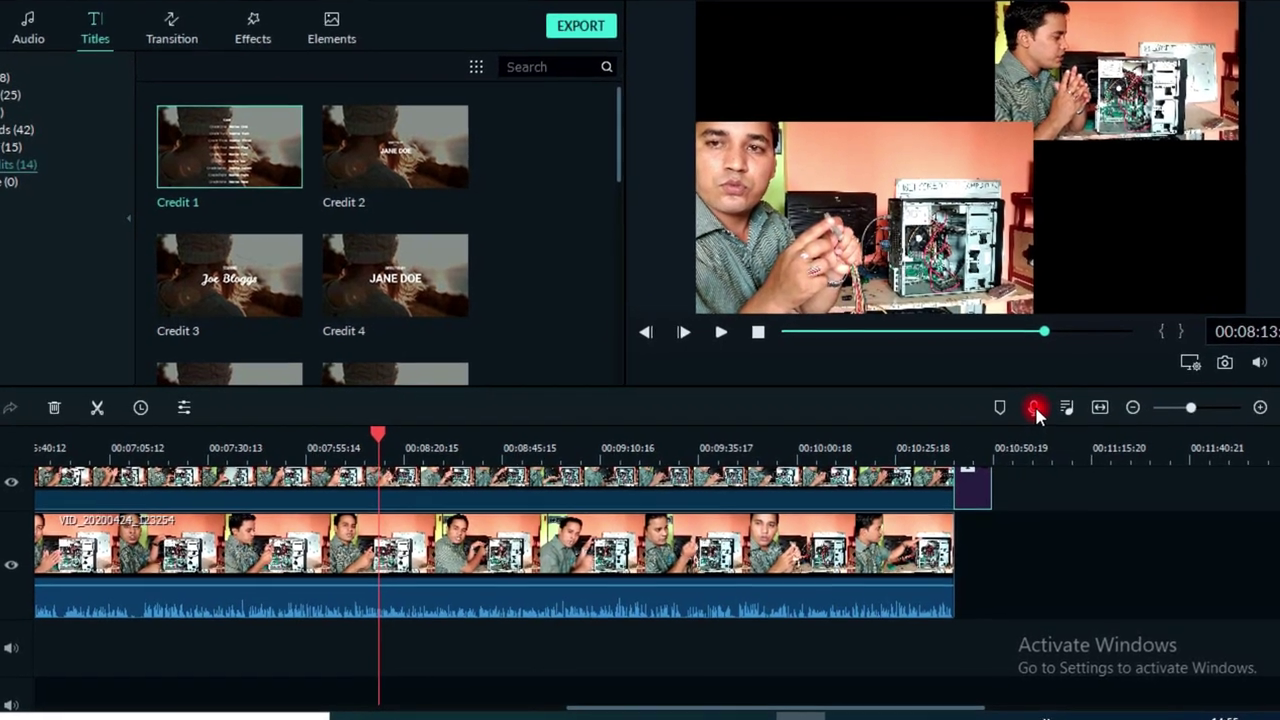
click(1040, 406)
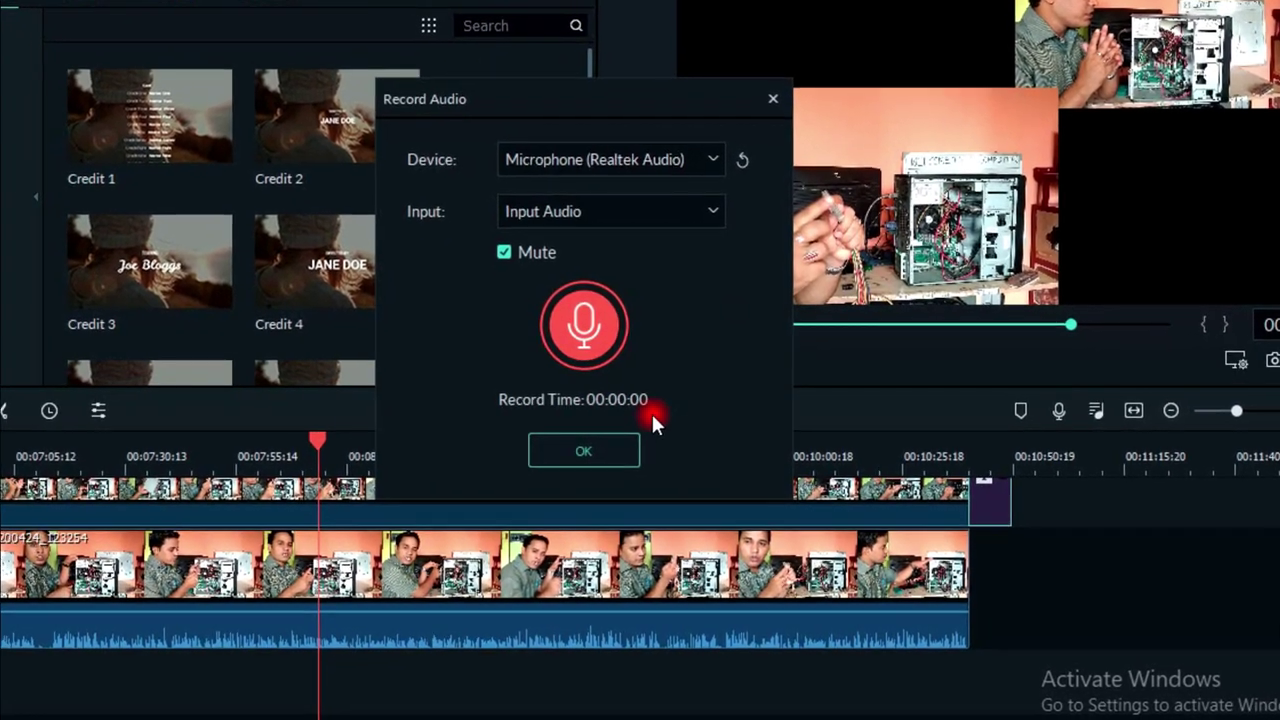
click(582, 324)
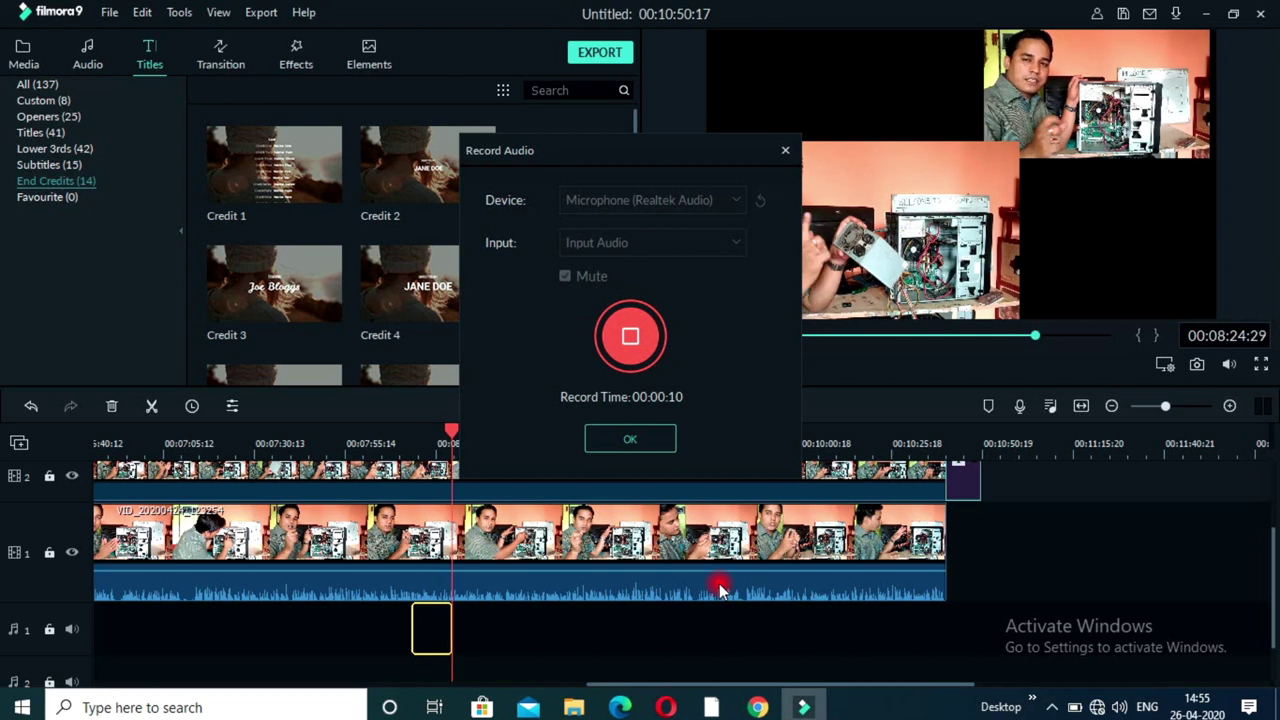
click(650, 445)
Step: Play the timeline from the start of the recorded voice-over clip to check its sound
drag(466, 437, 414, 440)
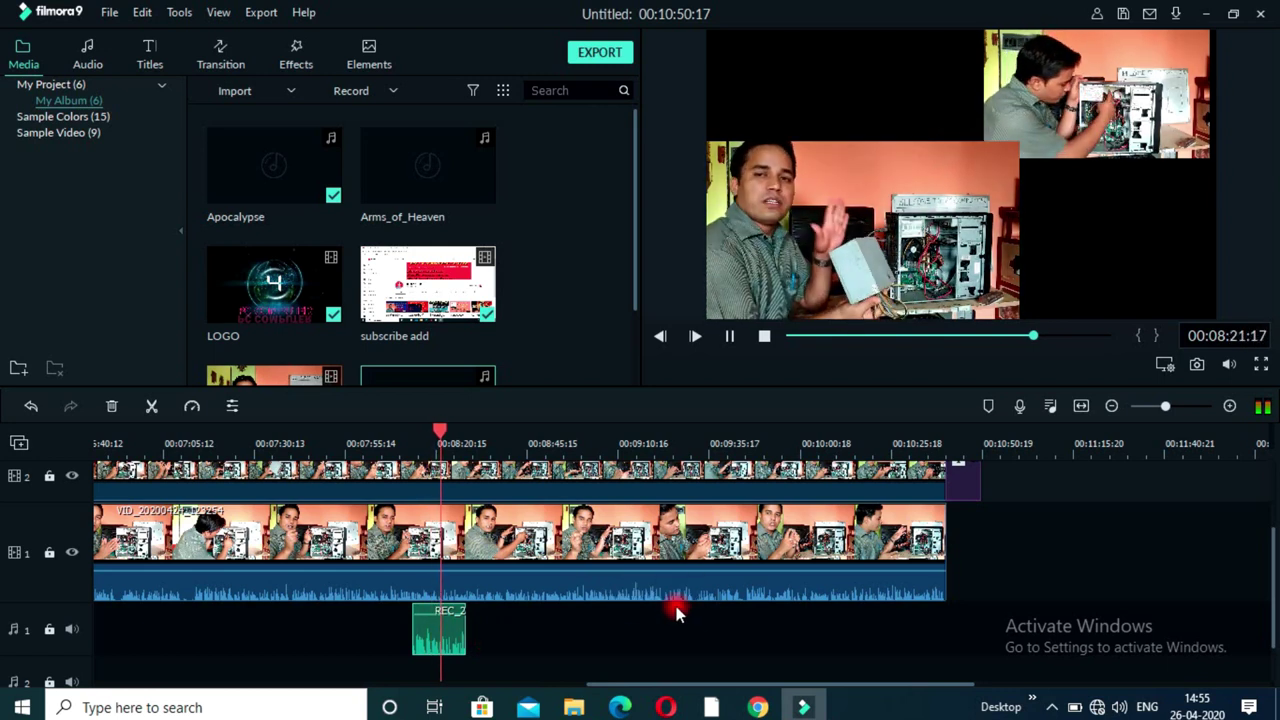
key(space)
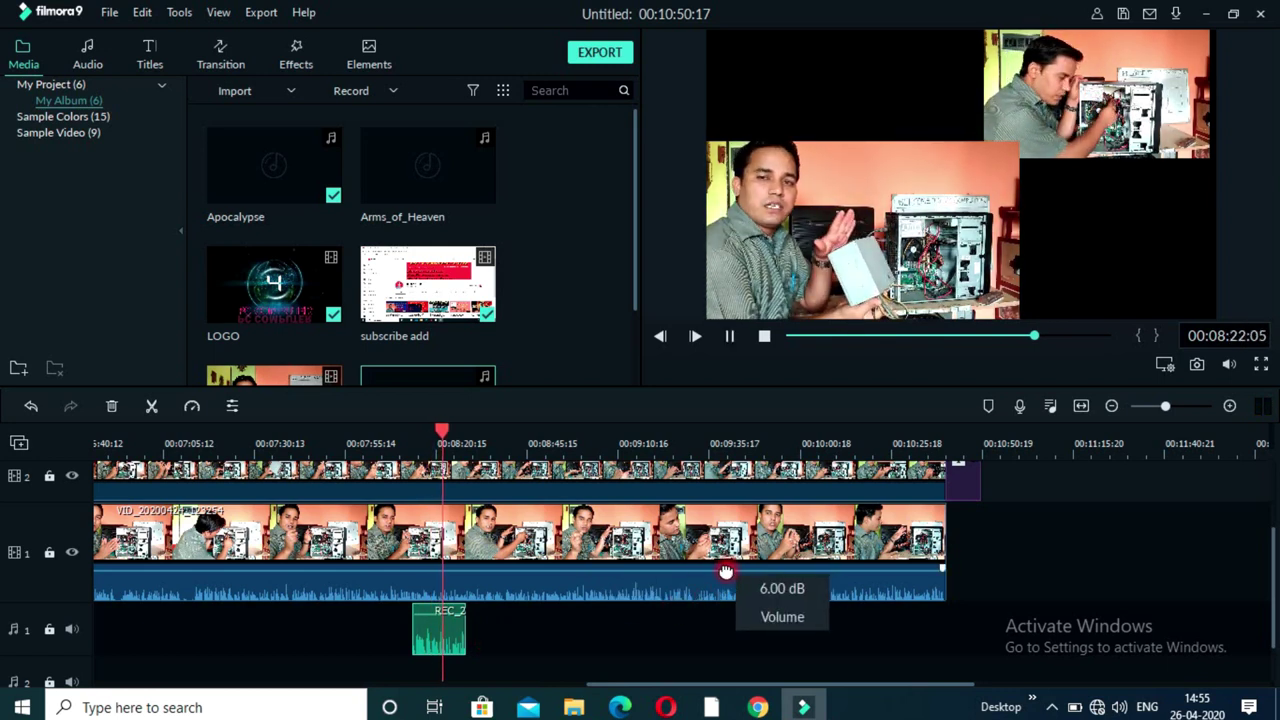
key(space)
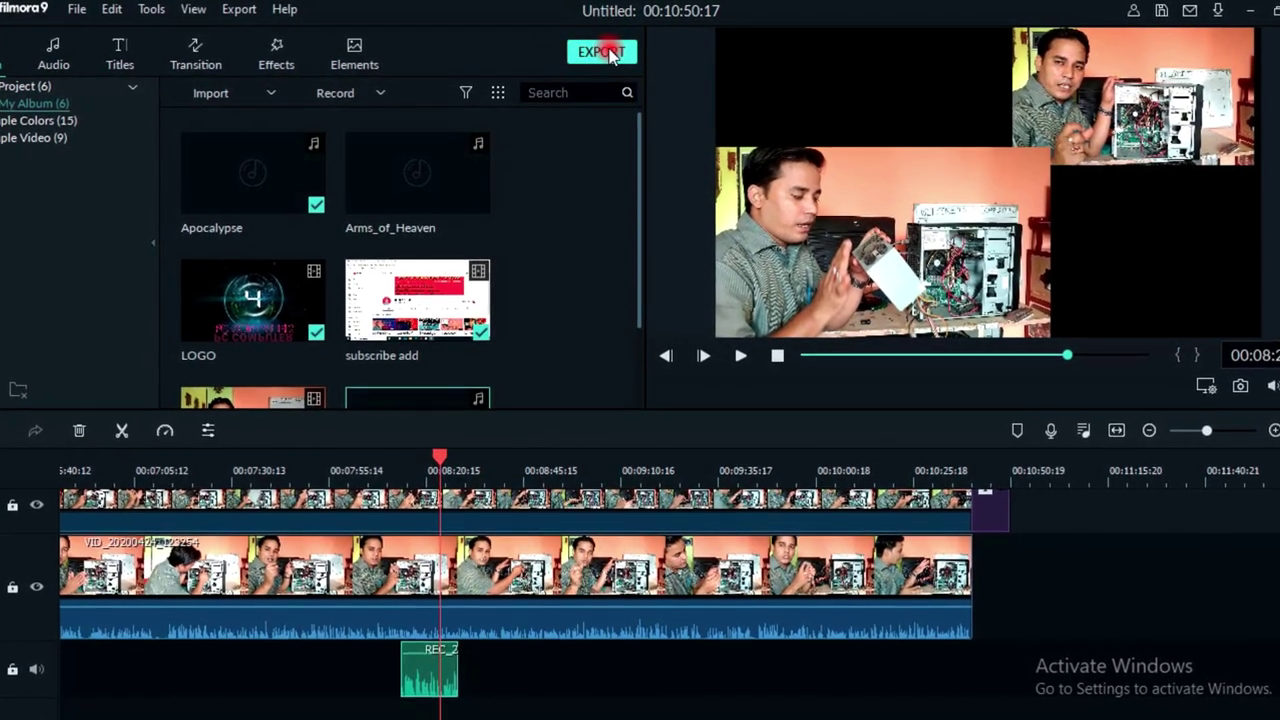
Step: Start a local MP4 export, dismissing the connection message, and name the output file Video Editing
click(610, 53)
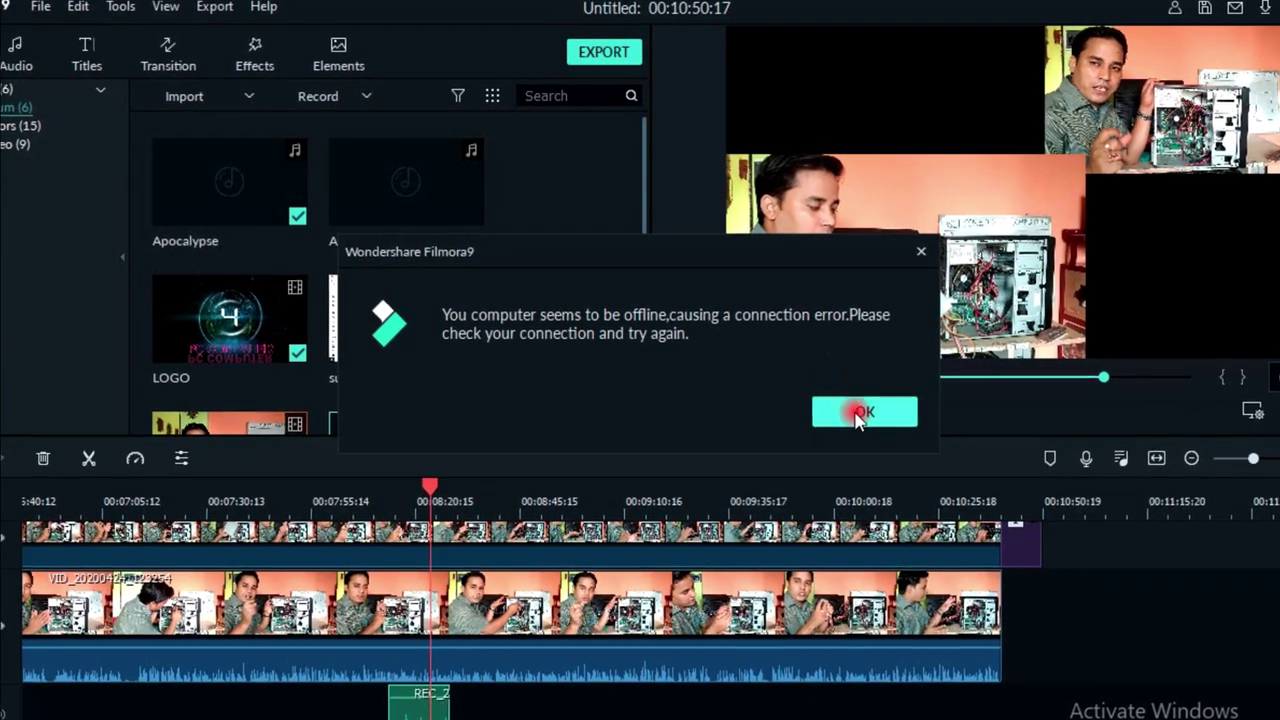
click(857, 410)
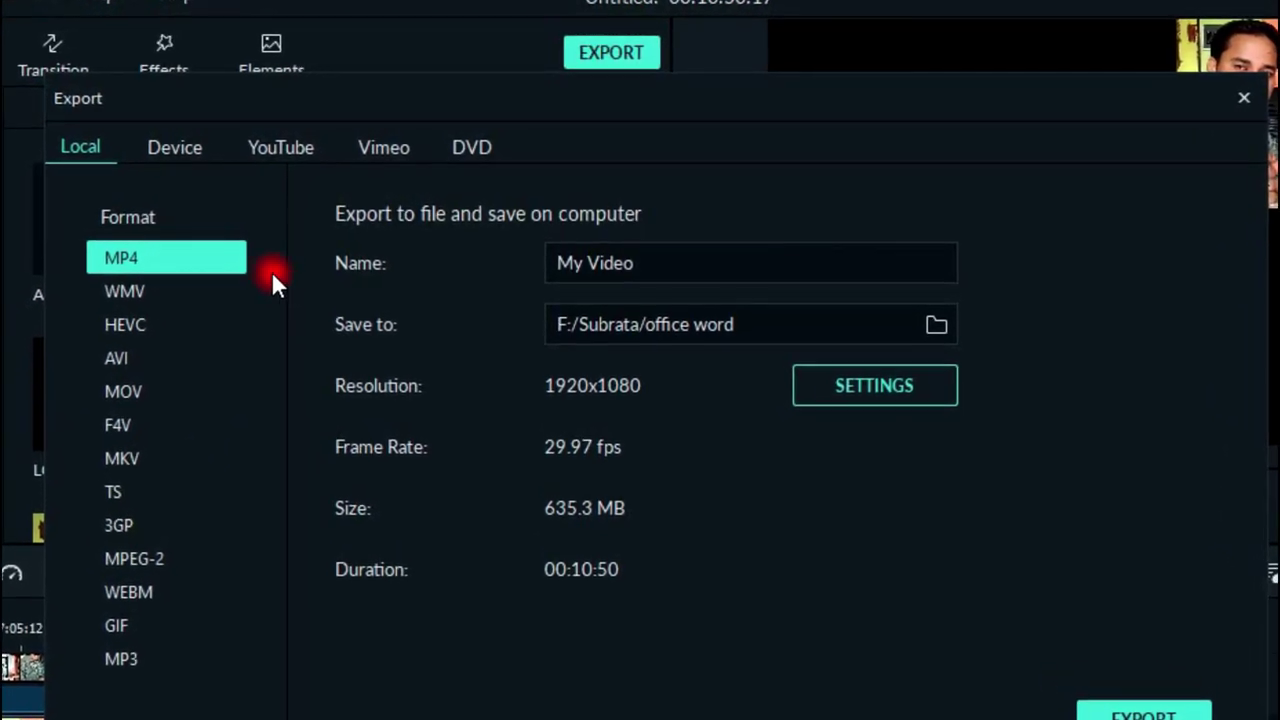
drag(643, 271, 537, 271)
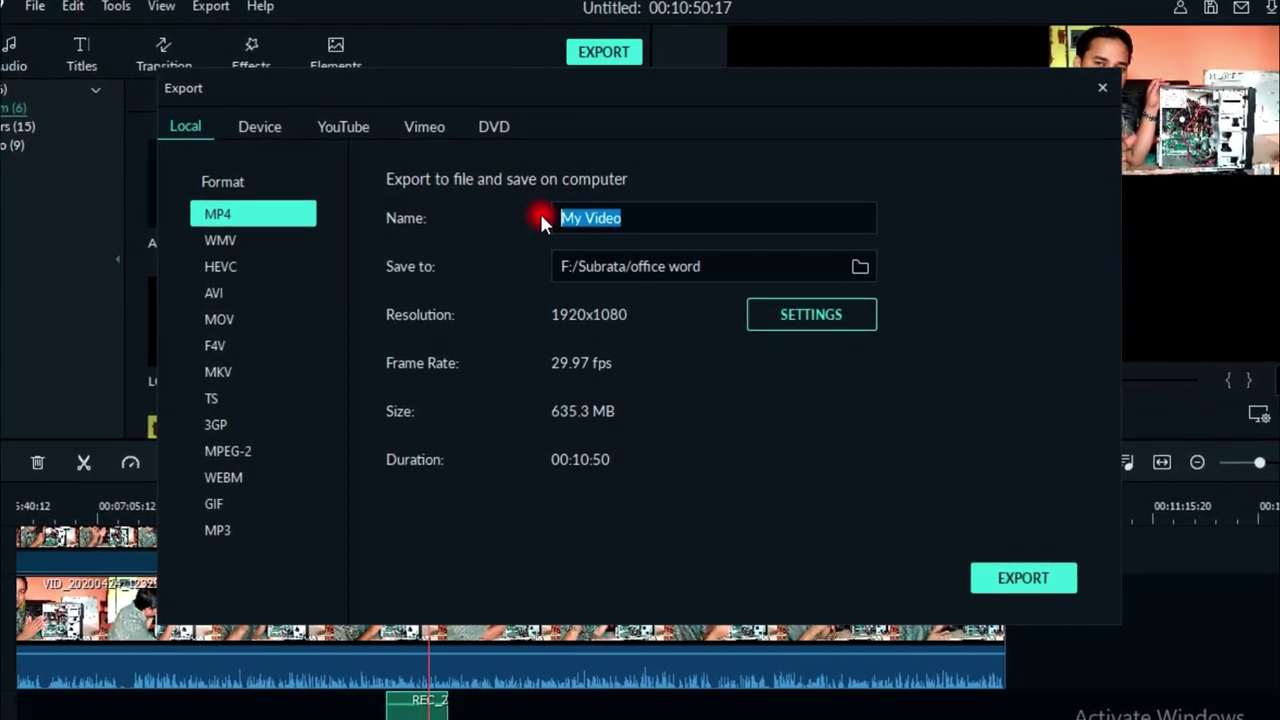
text(Video Edi)
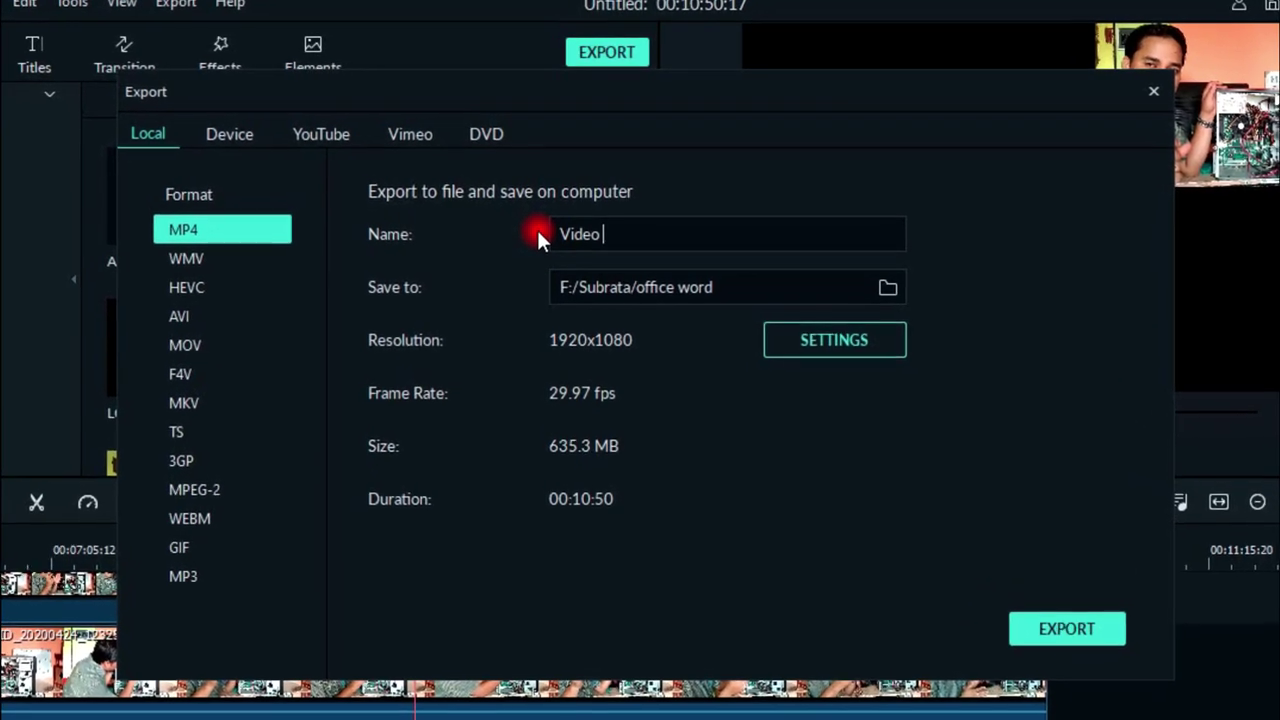
text(ting)
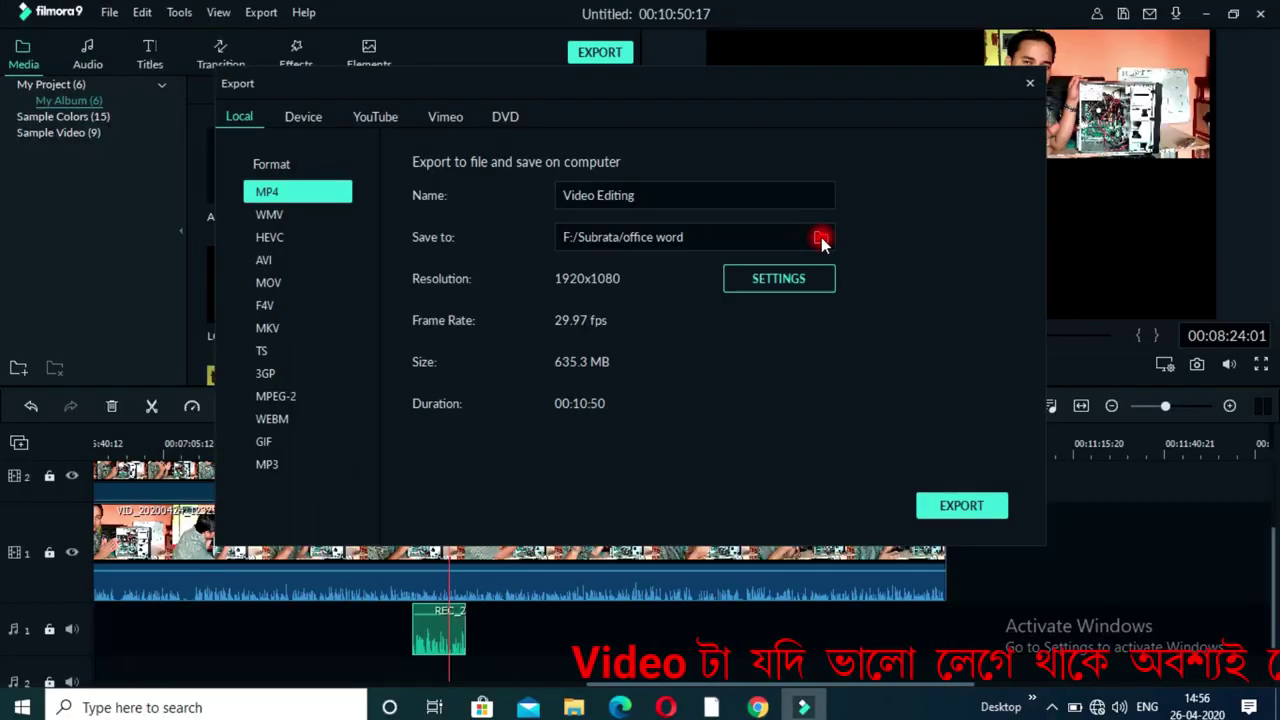
Step: Set the export's save location to the Youtube folder on the Desktop
click(821, 238)
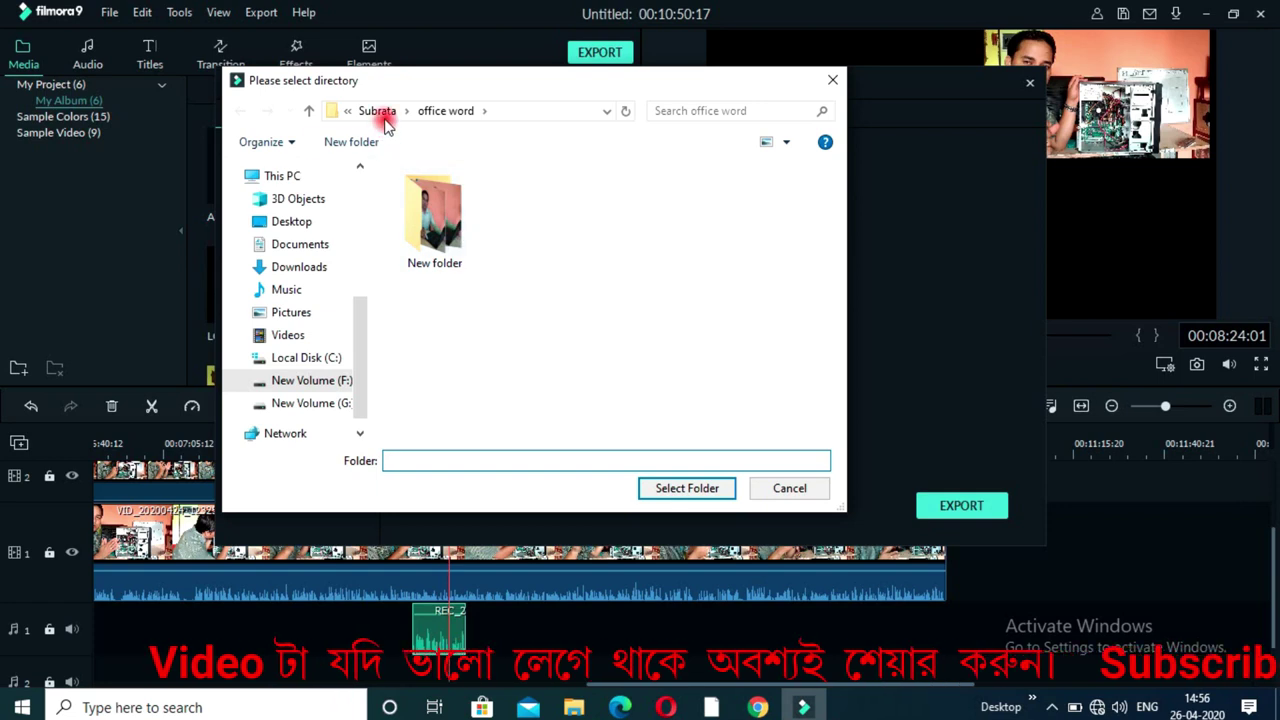
click(293, 223)
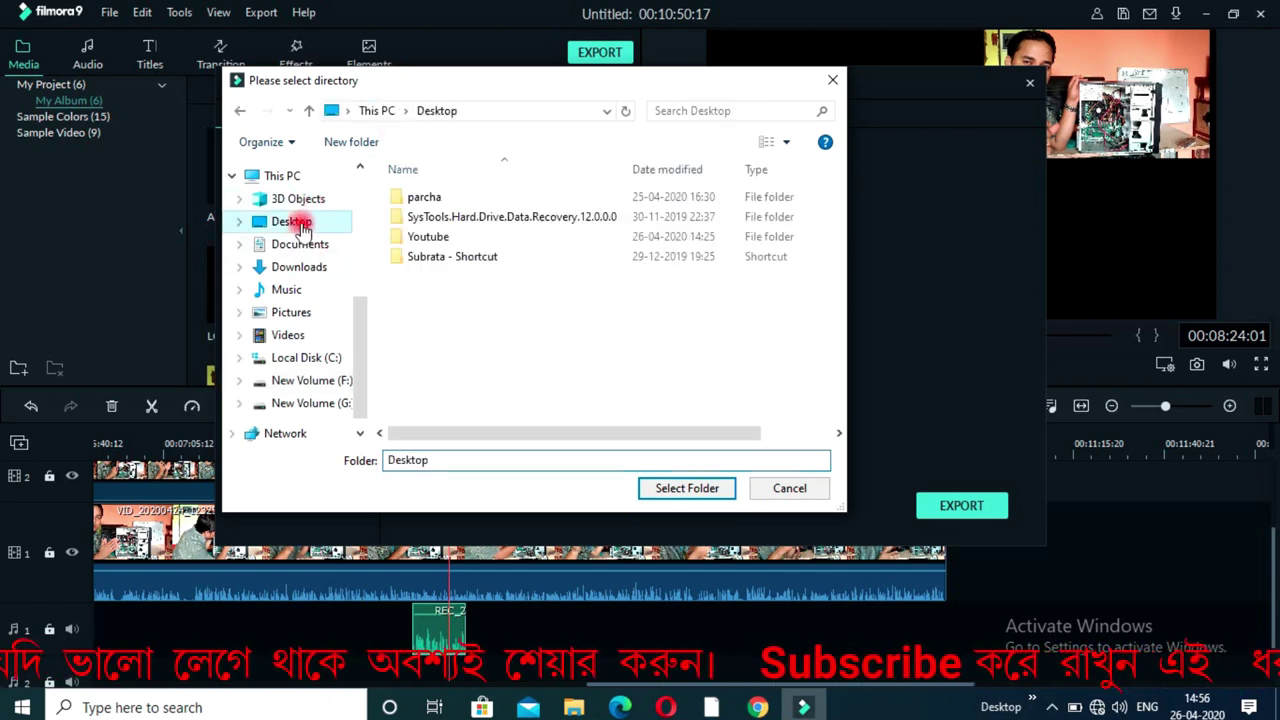
double_click(430, 237)
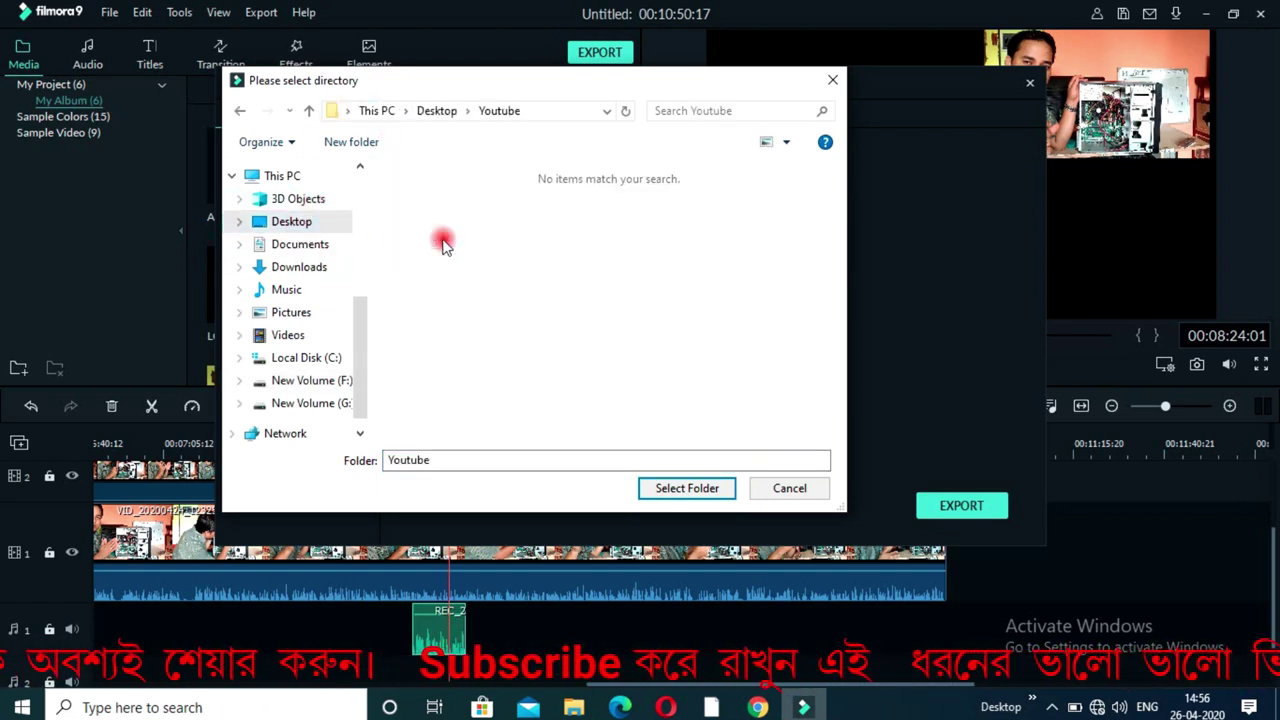
click(688, 490)
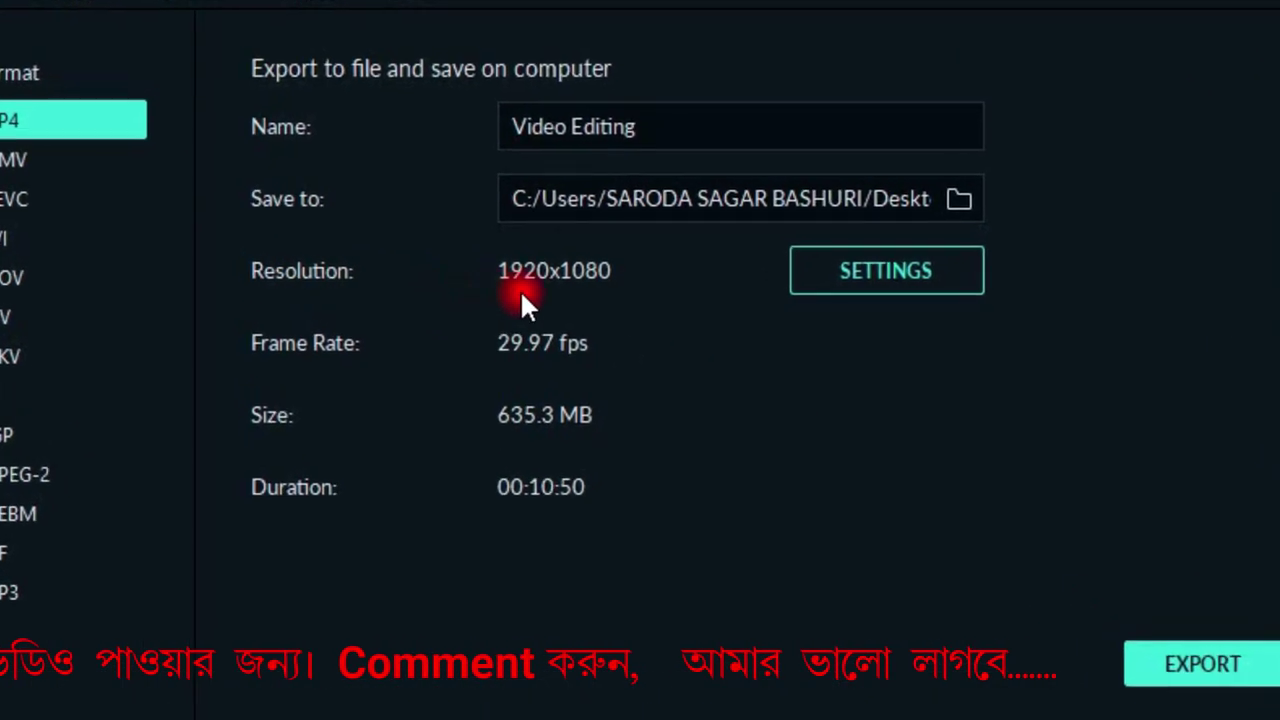
Step: Choose the 1920x1080 resolution in the export settings and apply them
click(841, 280)
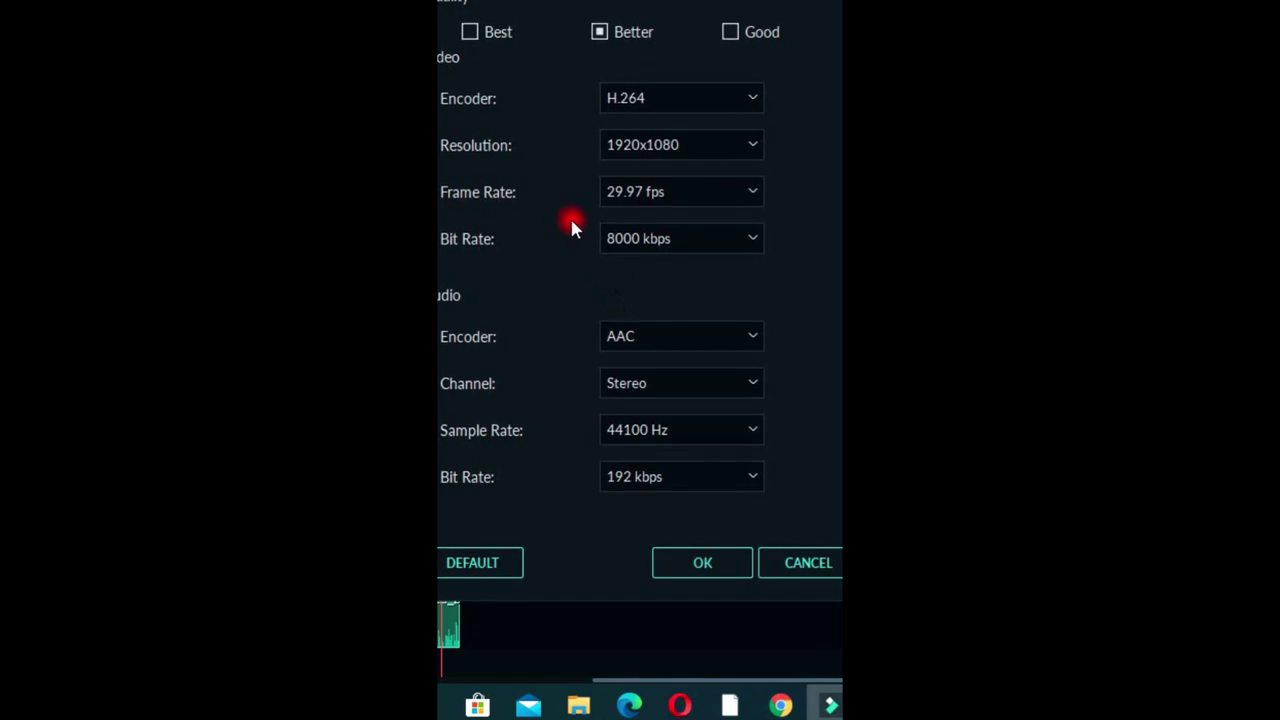
click(755, 137)
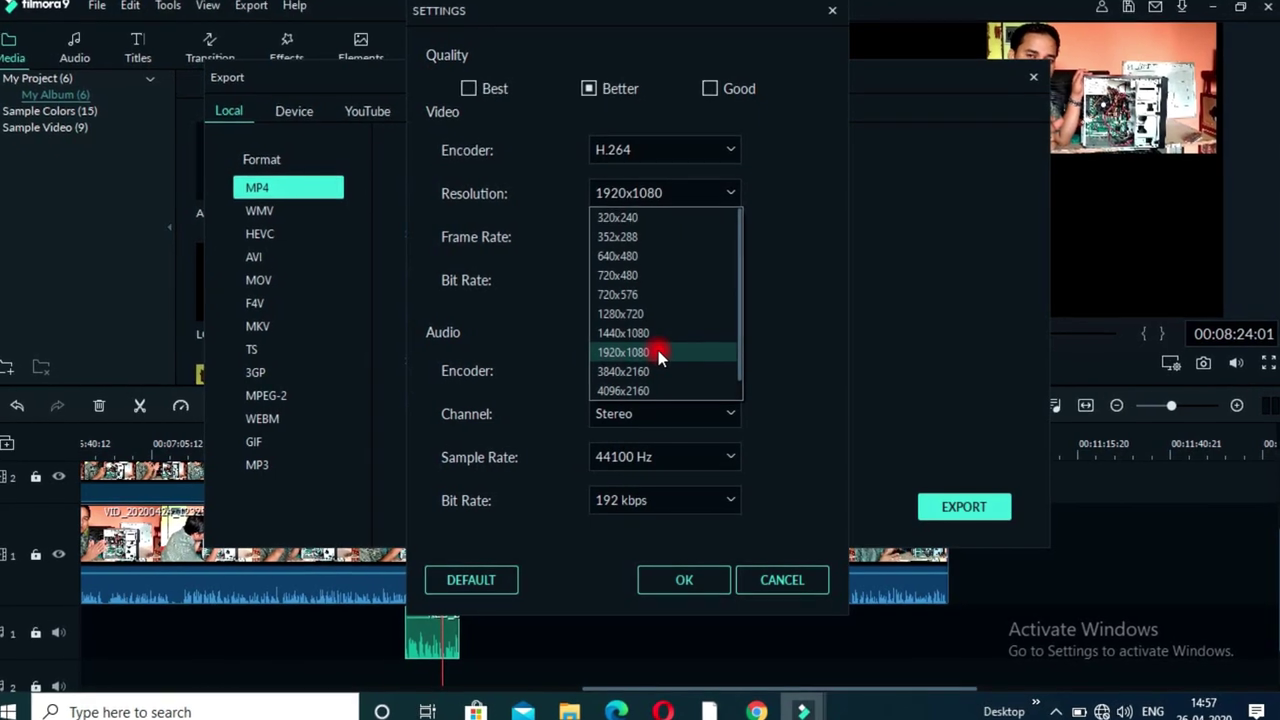
click(660, 352)
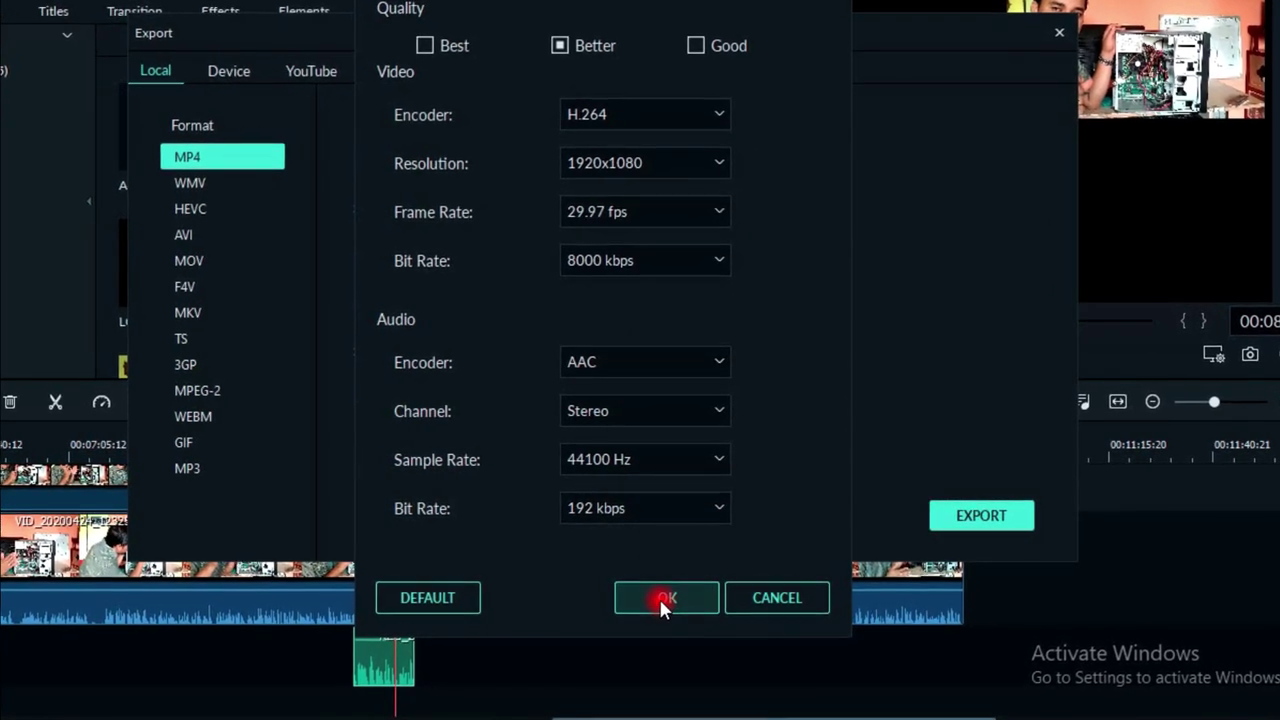
click(660, 600)
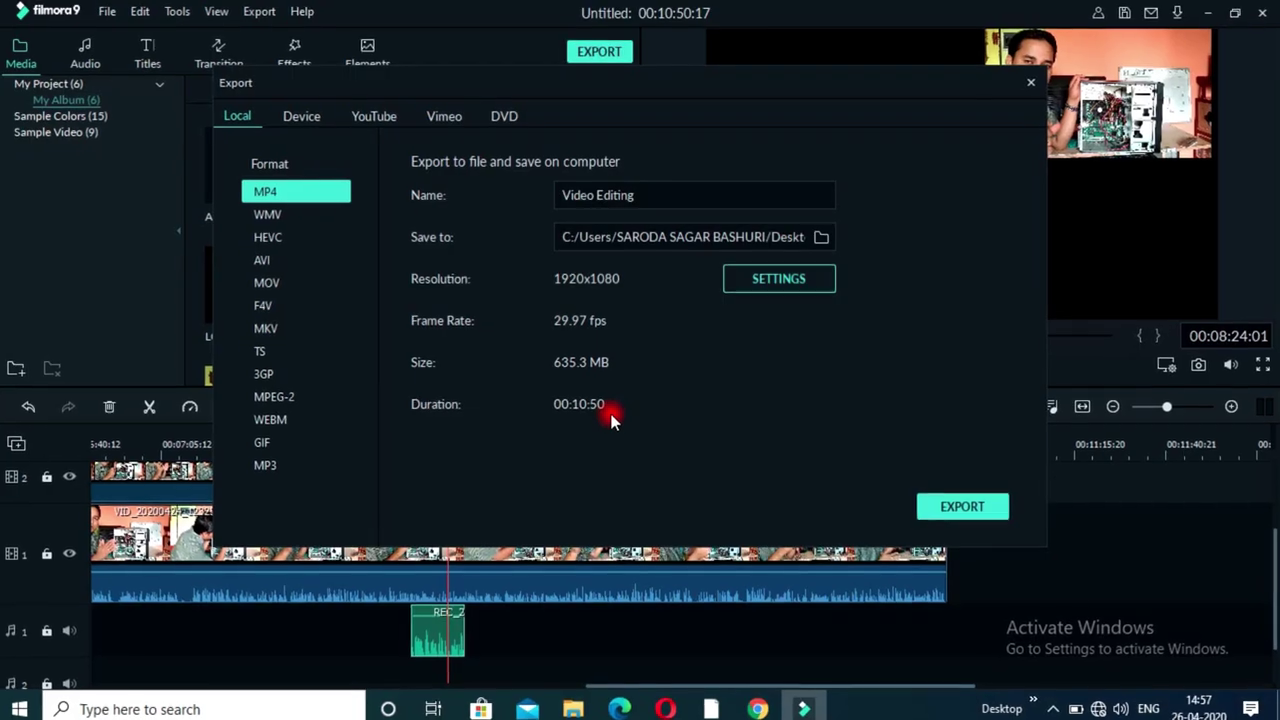
Step: Export the video as MP4 and open the folder containing the finished file
click(970, 516)
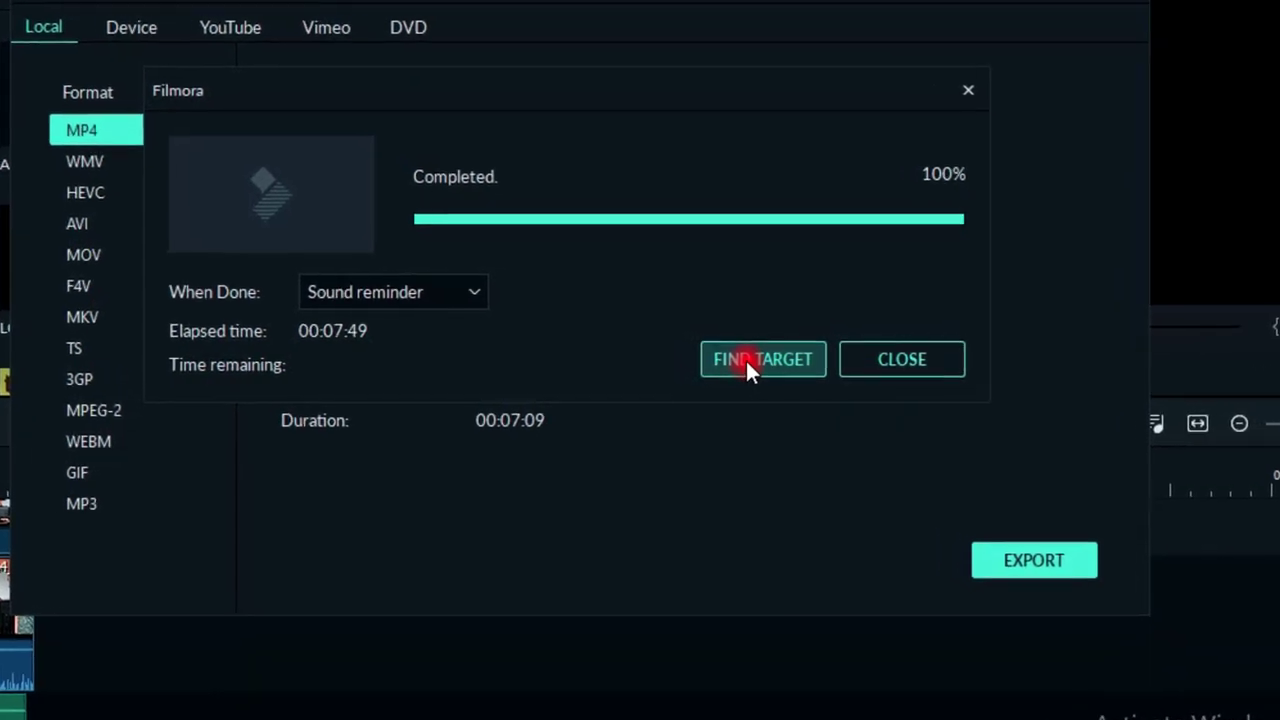
click(744, 359)
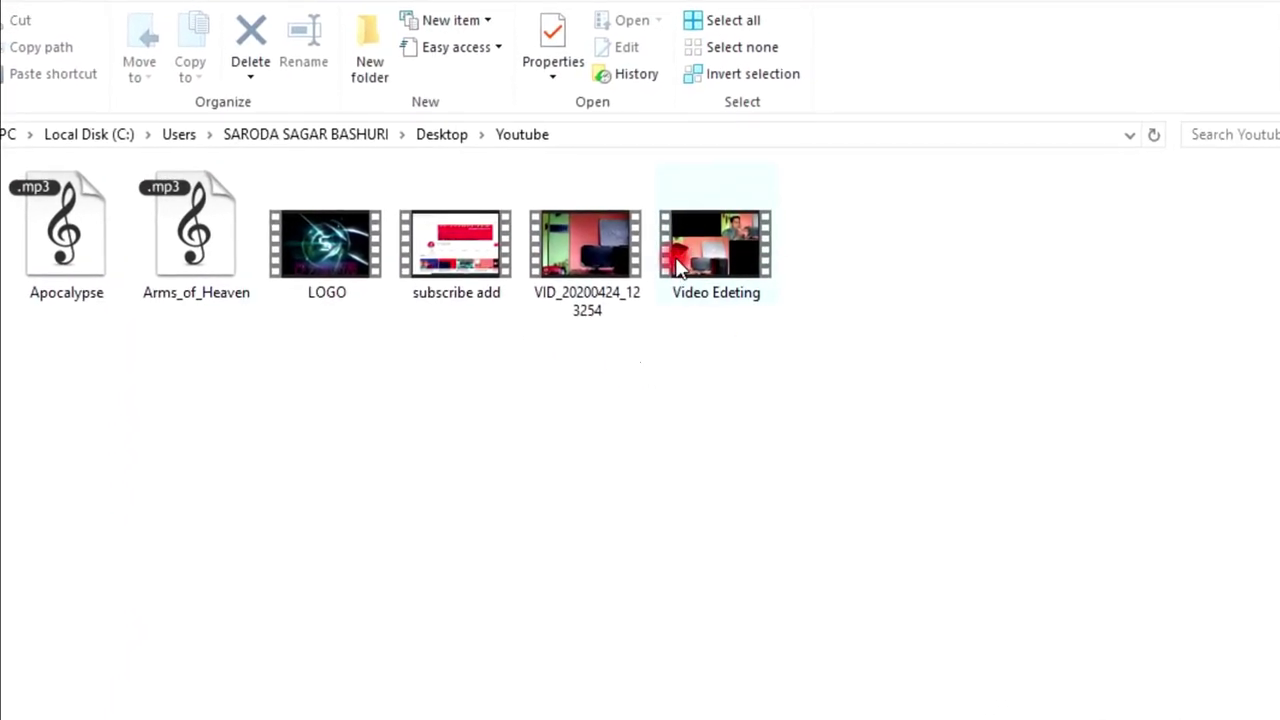
Step: Play the exported Video Edeting file, skip through its first two and a half minutes to check the edits, and close the player
click(727, 283)
double_click(730, 308)
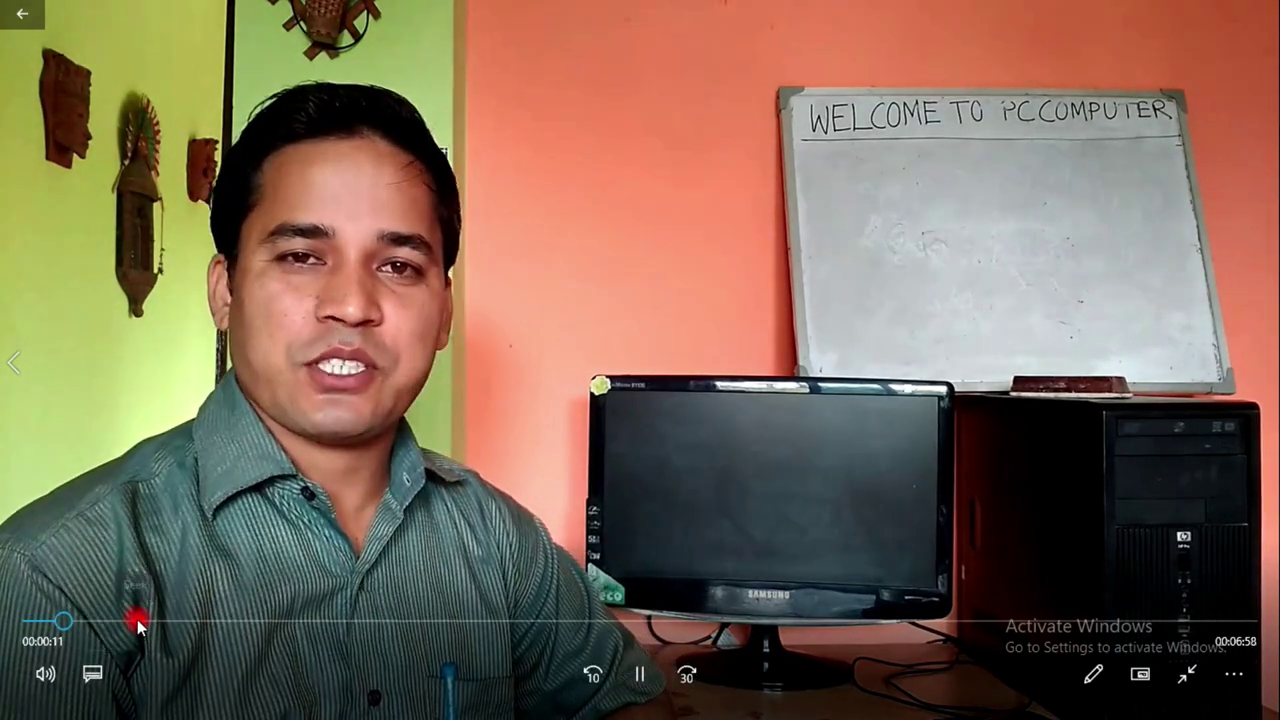
click(138, 626)
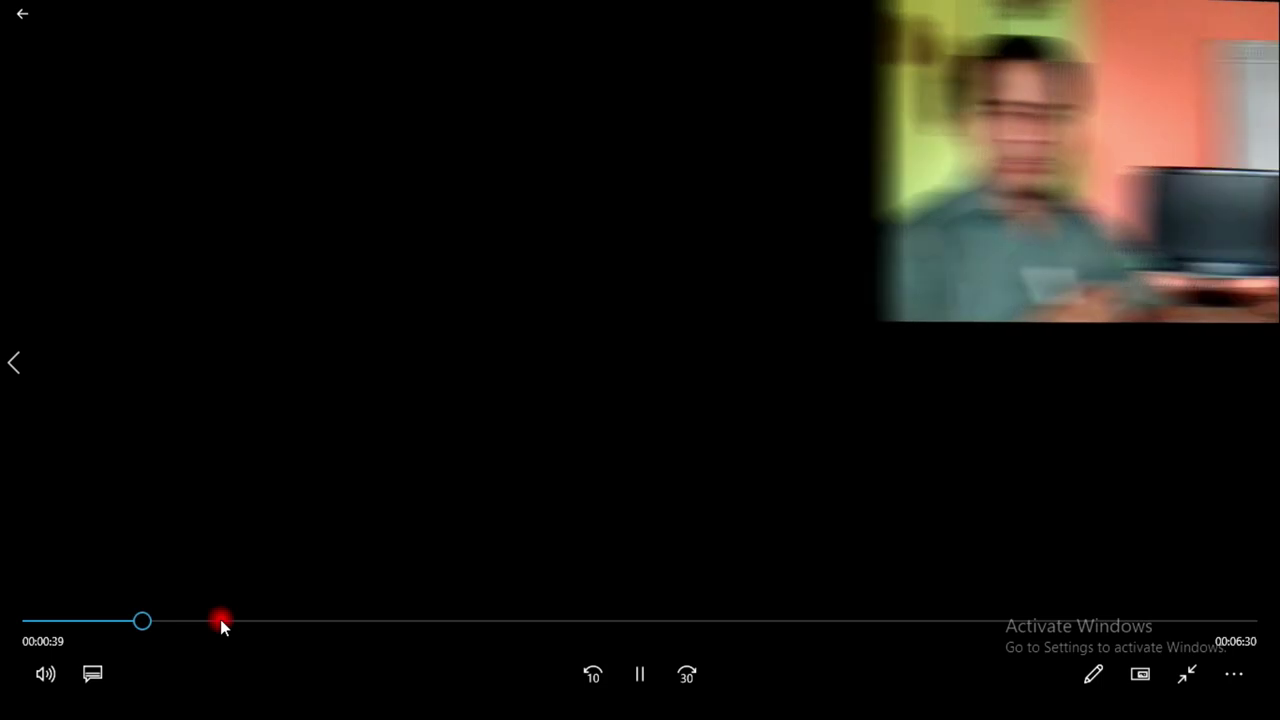
click(223, 621)
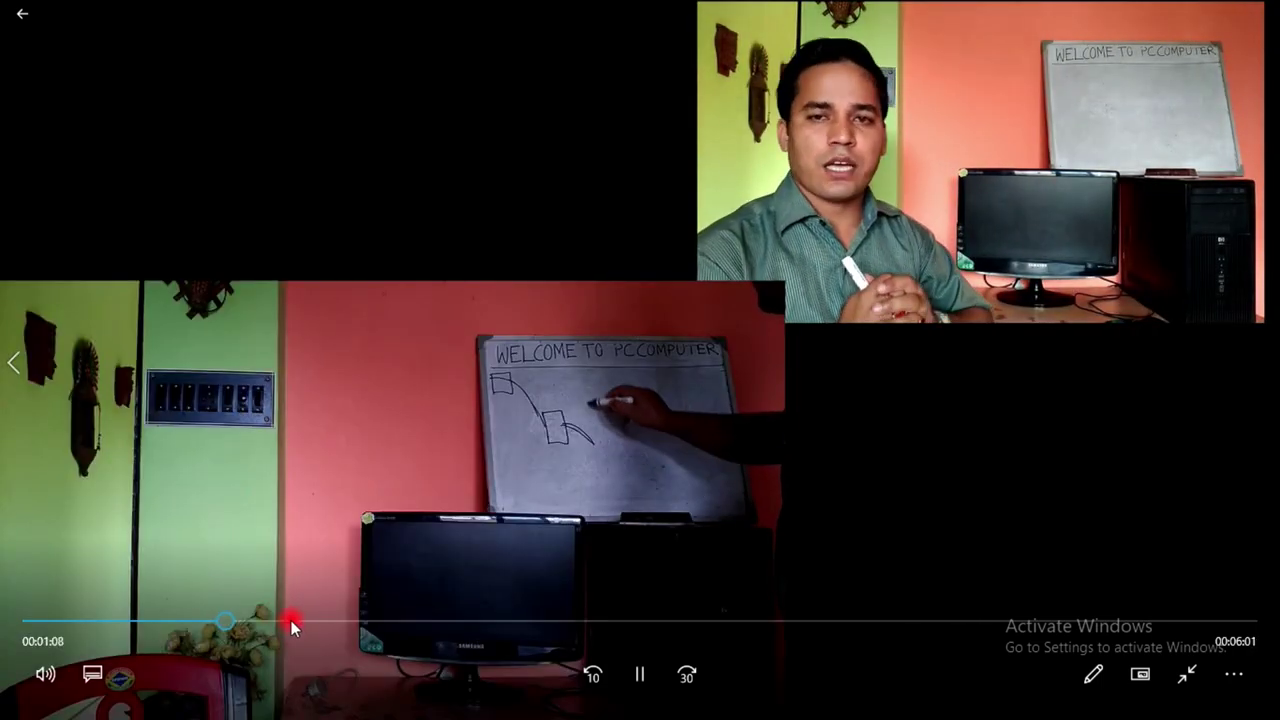
click(291, 621)
click(367, 621)
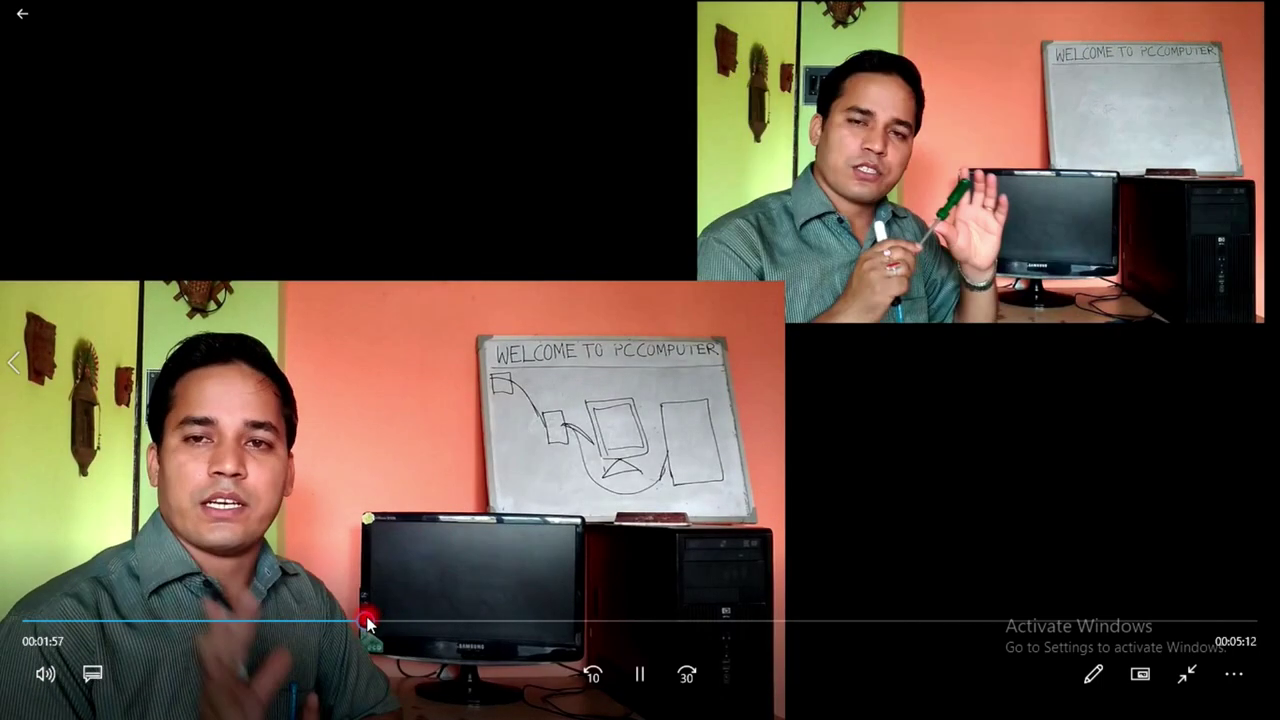
click(447, 621)
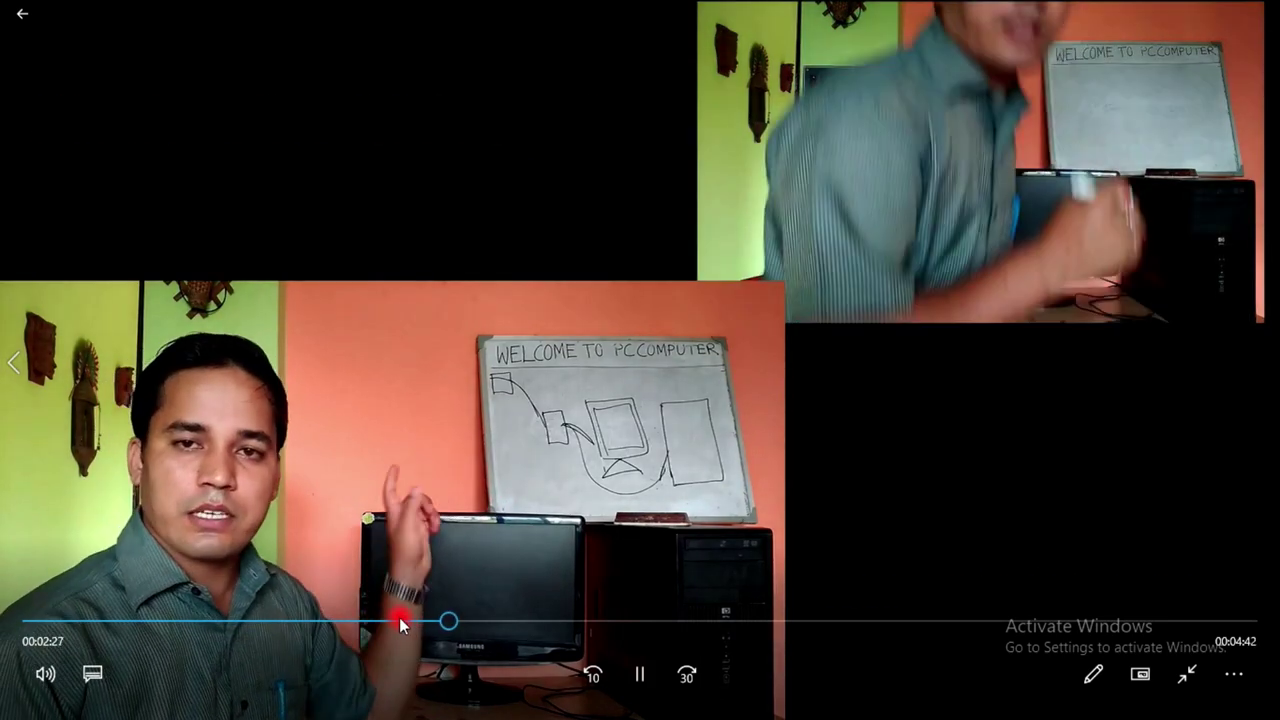
click(402, 621)
click(436, 621)
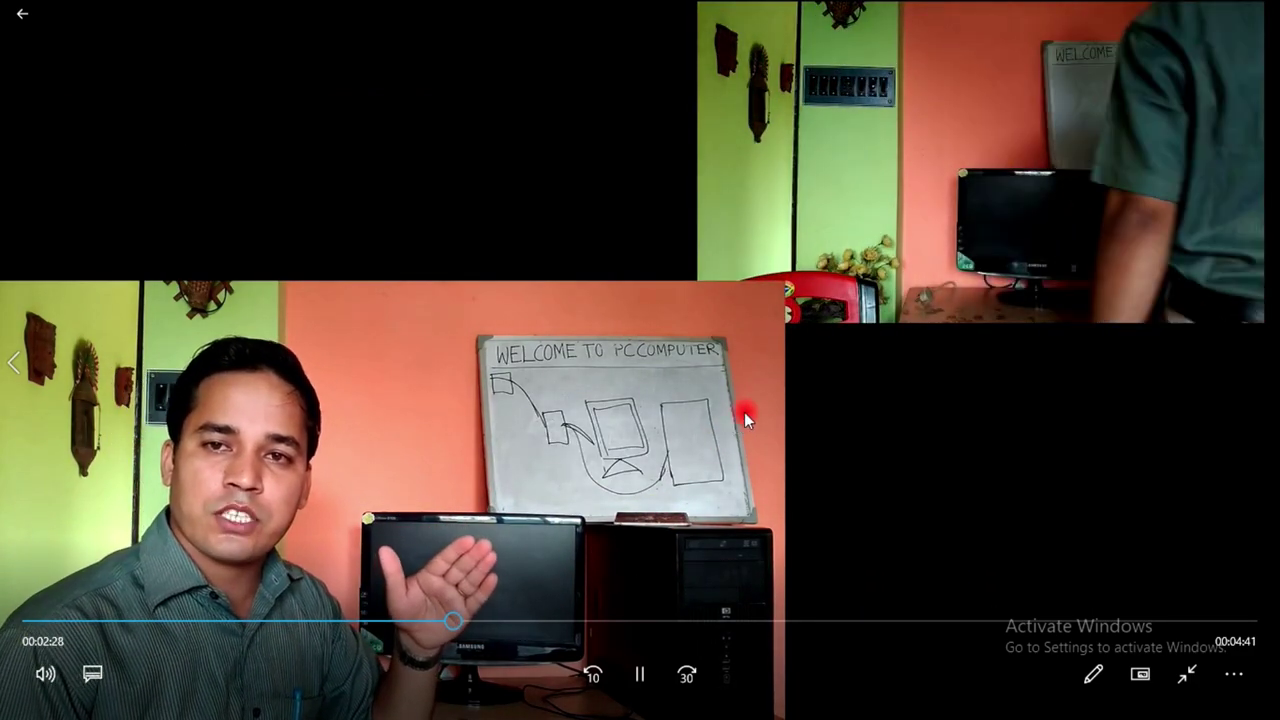
key(alt+F4)
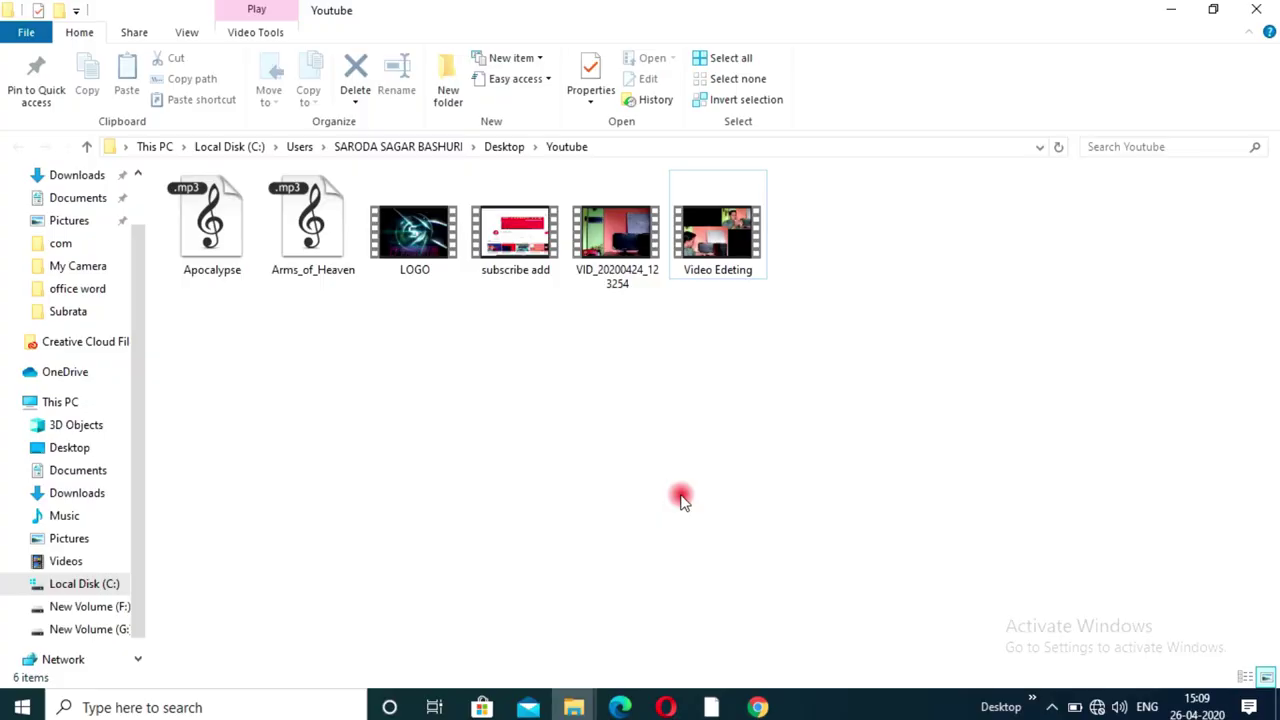